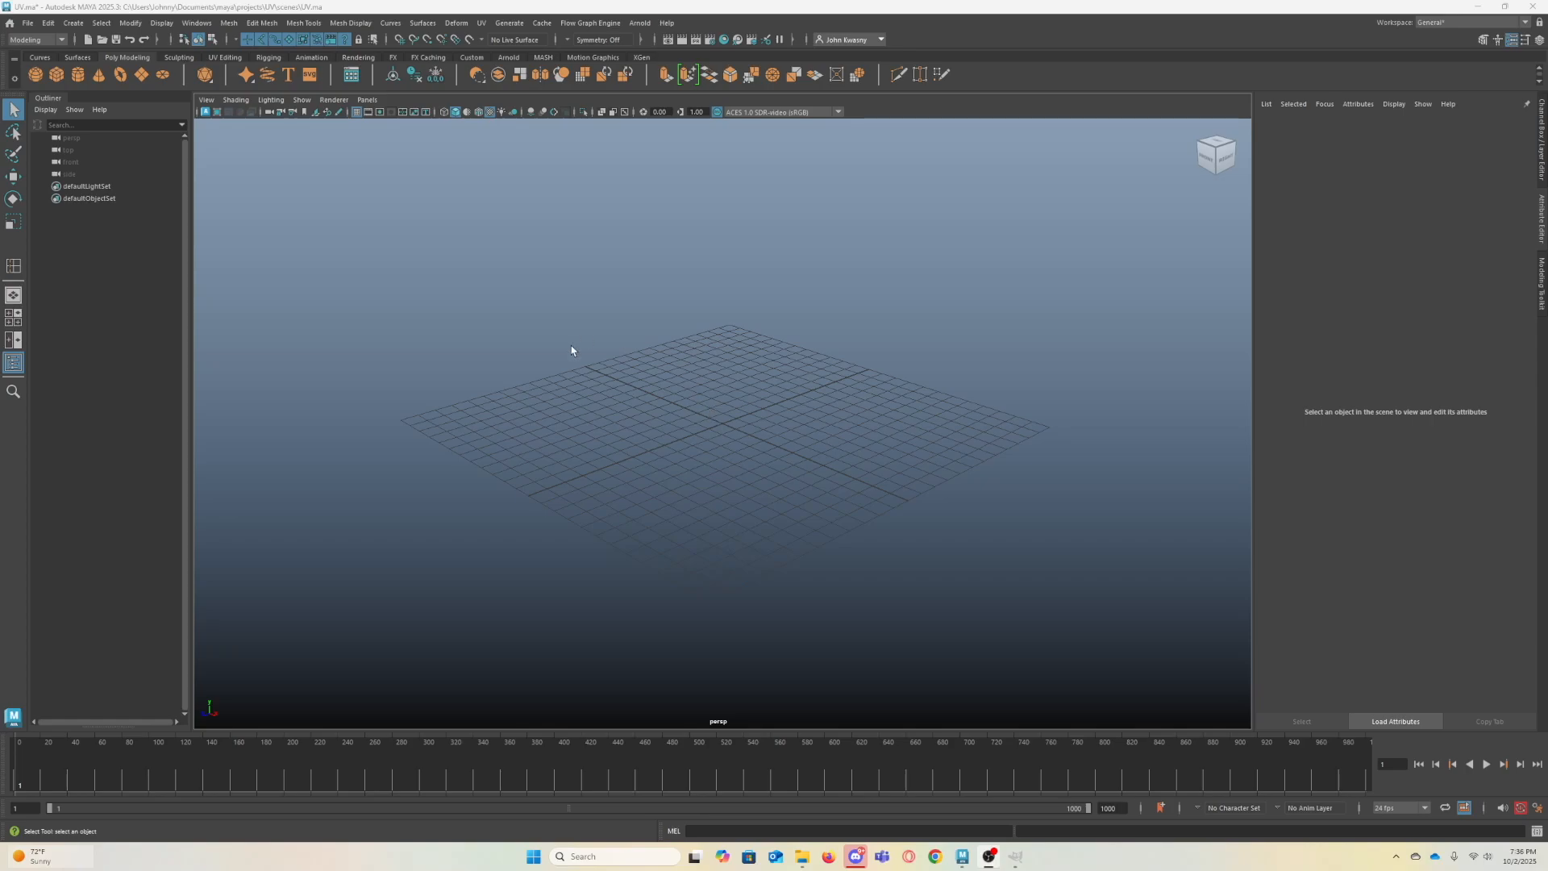
# - Create a polygon cube and scale it into a thin square slab covering the whole grid
pyautogui.click(54, 77)
pyautogui.press('r')
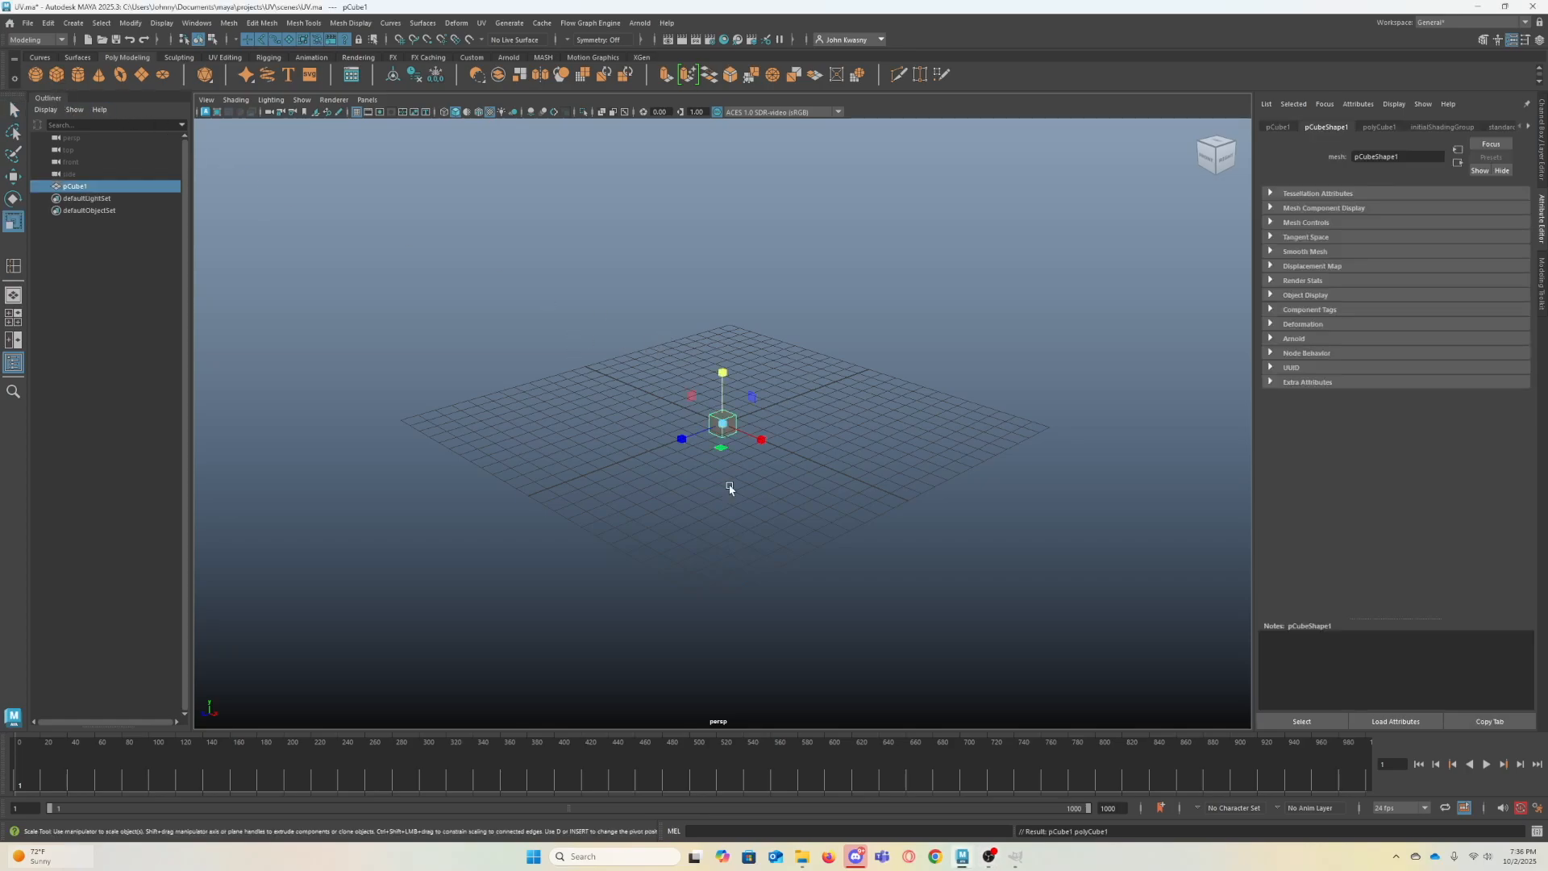
pyautogui.moveTo(720, 448); pyautogui.dragTo(748, 525)
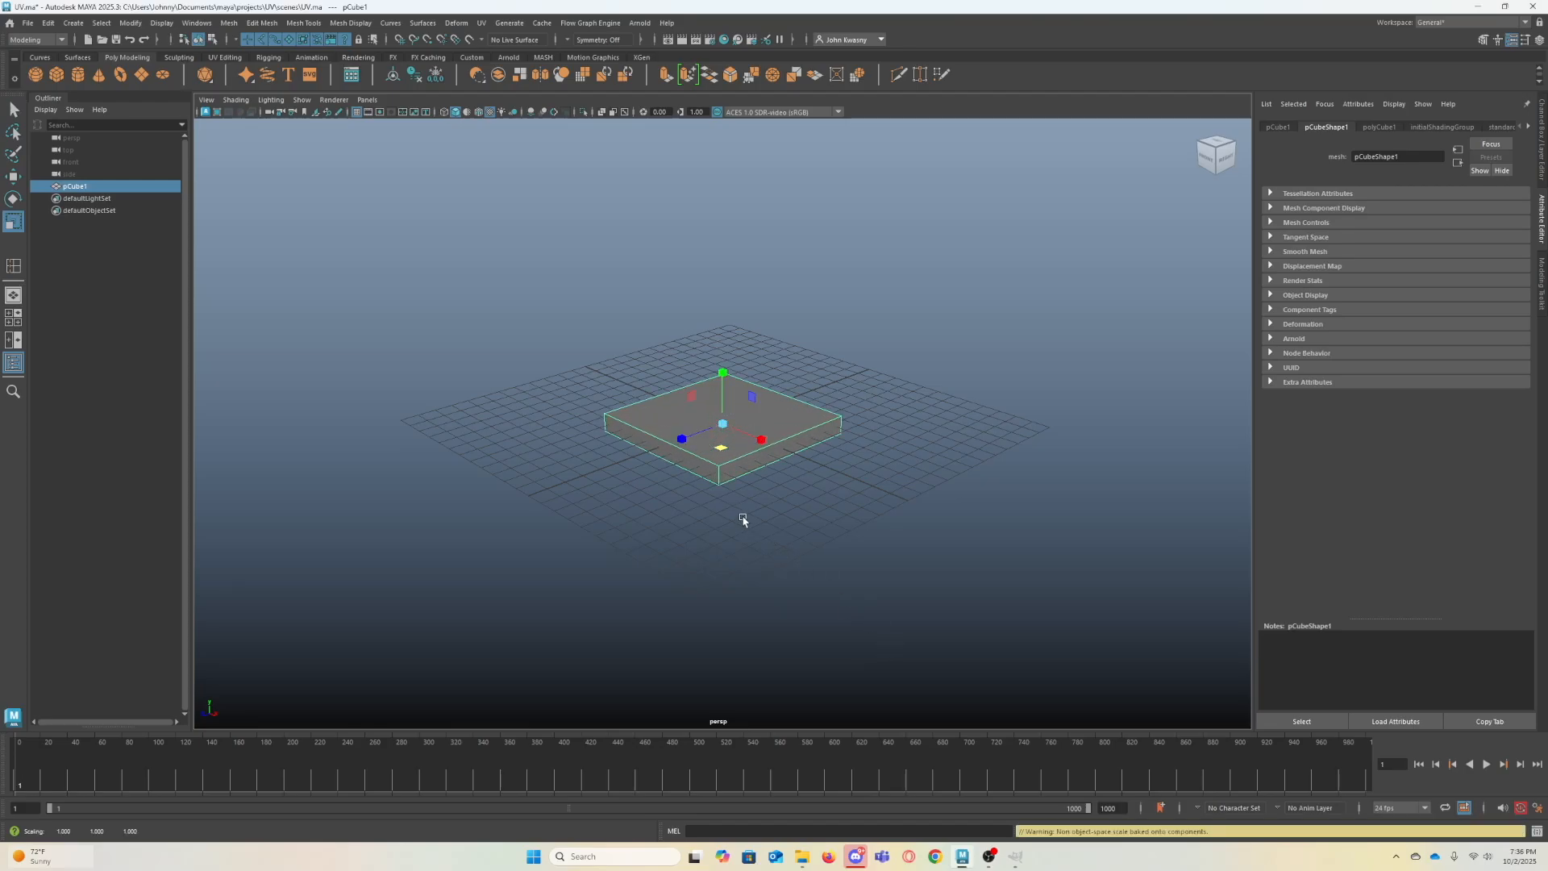
pyautogui.moveTo(720, 448); pyautogui.dragTo(743, 495)
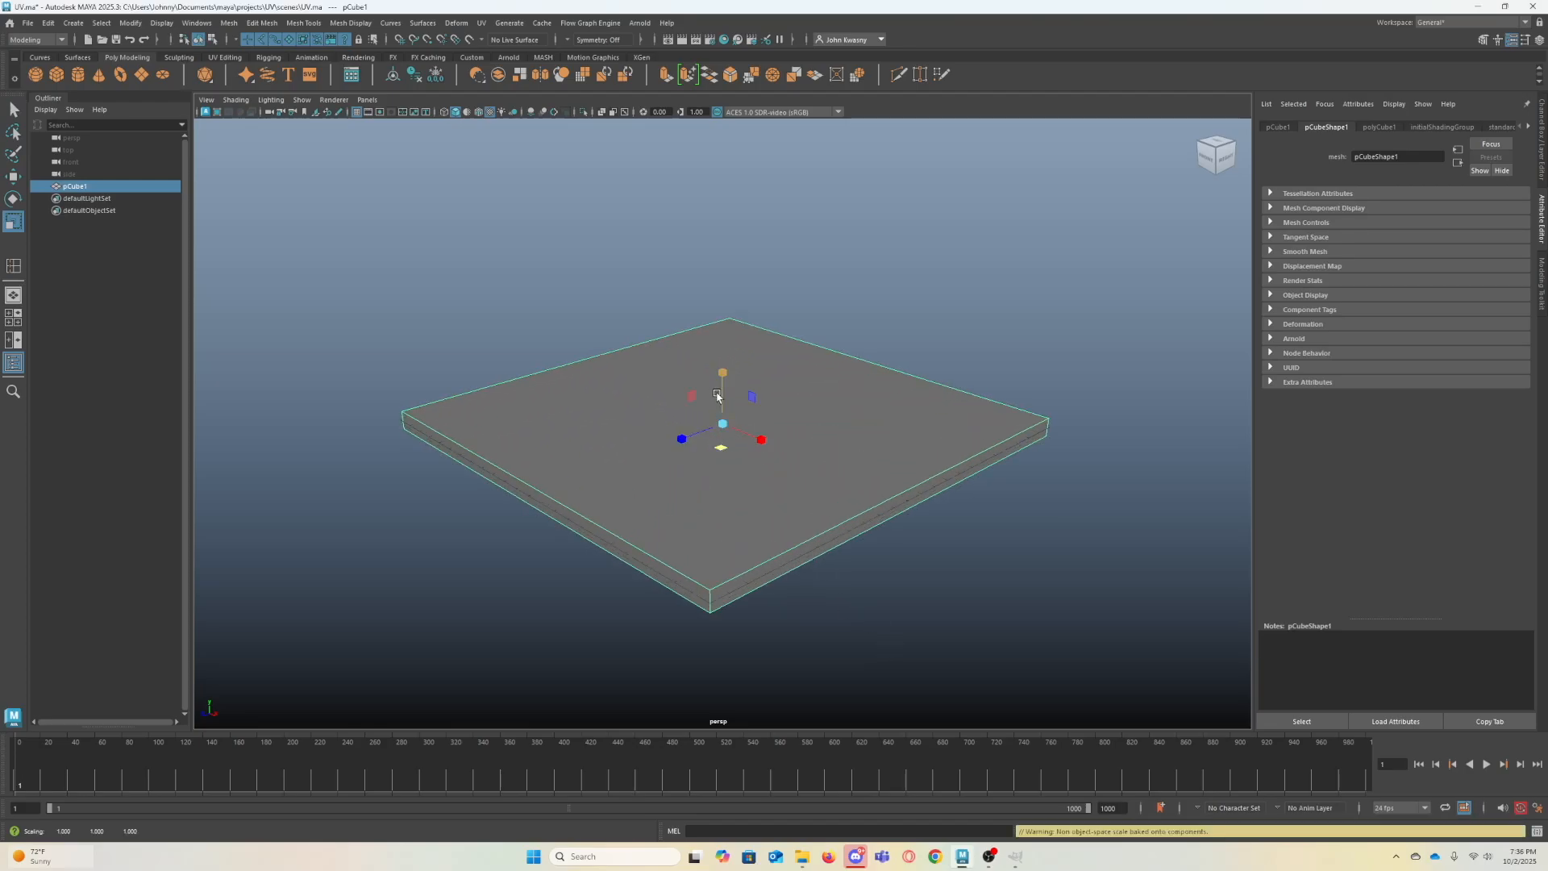
pyautogui.moveTo(722, 373); pyautogui.dragTo(723, 418)
pyautogui.press('q')
# - Insert an edge loop across the middle of the slab
pyautogui.moveTo(631, 355); pyautogui.dragTo(633, 448, button='right')
pyautogui.click(633, 355)
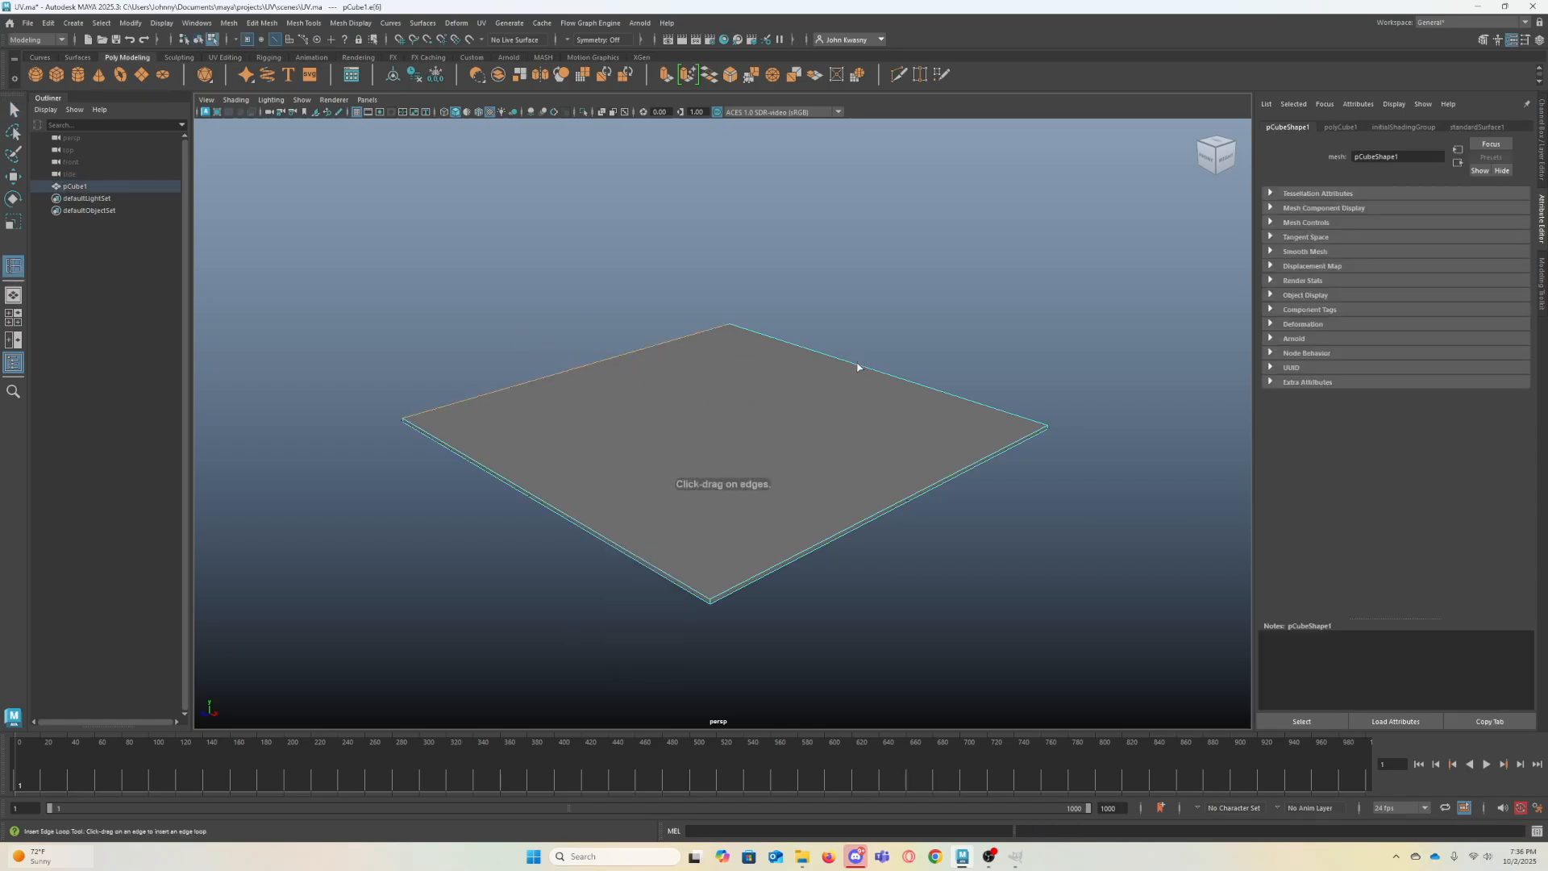
pyautogui.click(857, 367)
pyautogui.press('w')
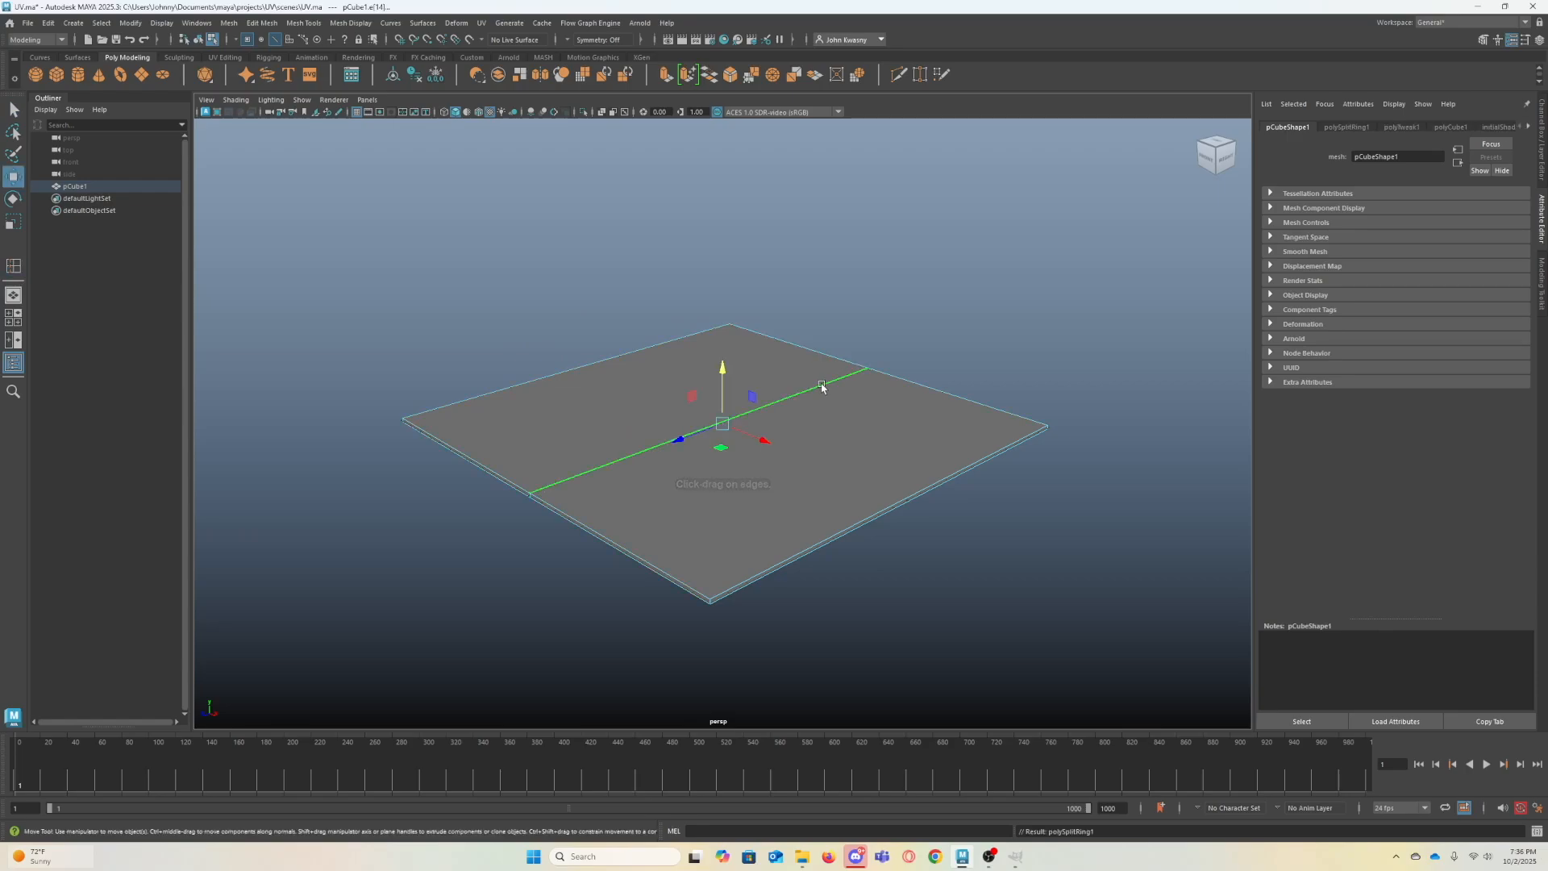
pyautogui.press('q')
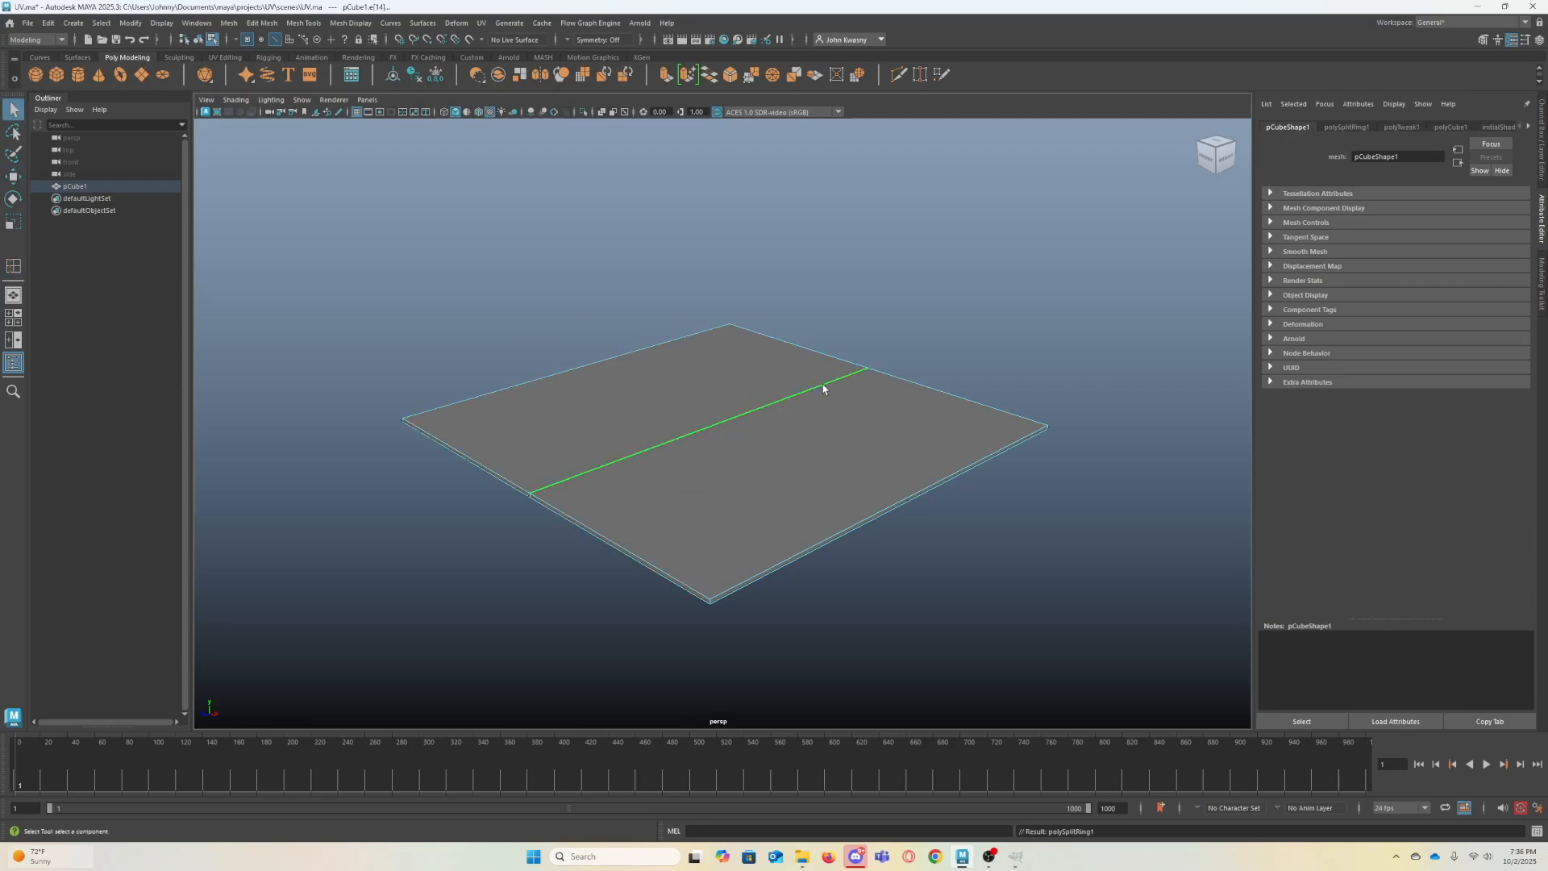
# - Raise the middle edge loop to form the ridge of a gabled roof, then return to object selection
pyautogui.press('w')
pyautogui.moveTo(726, 369); pyautogui.dragTo(695, 205)
pyautogui.press('q')
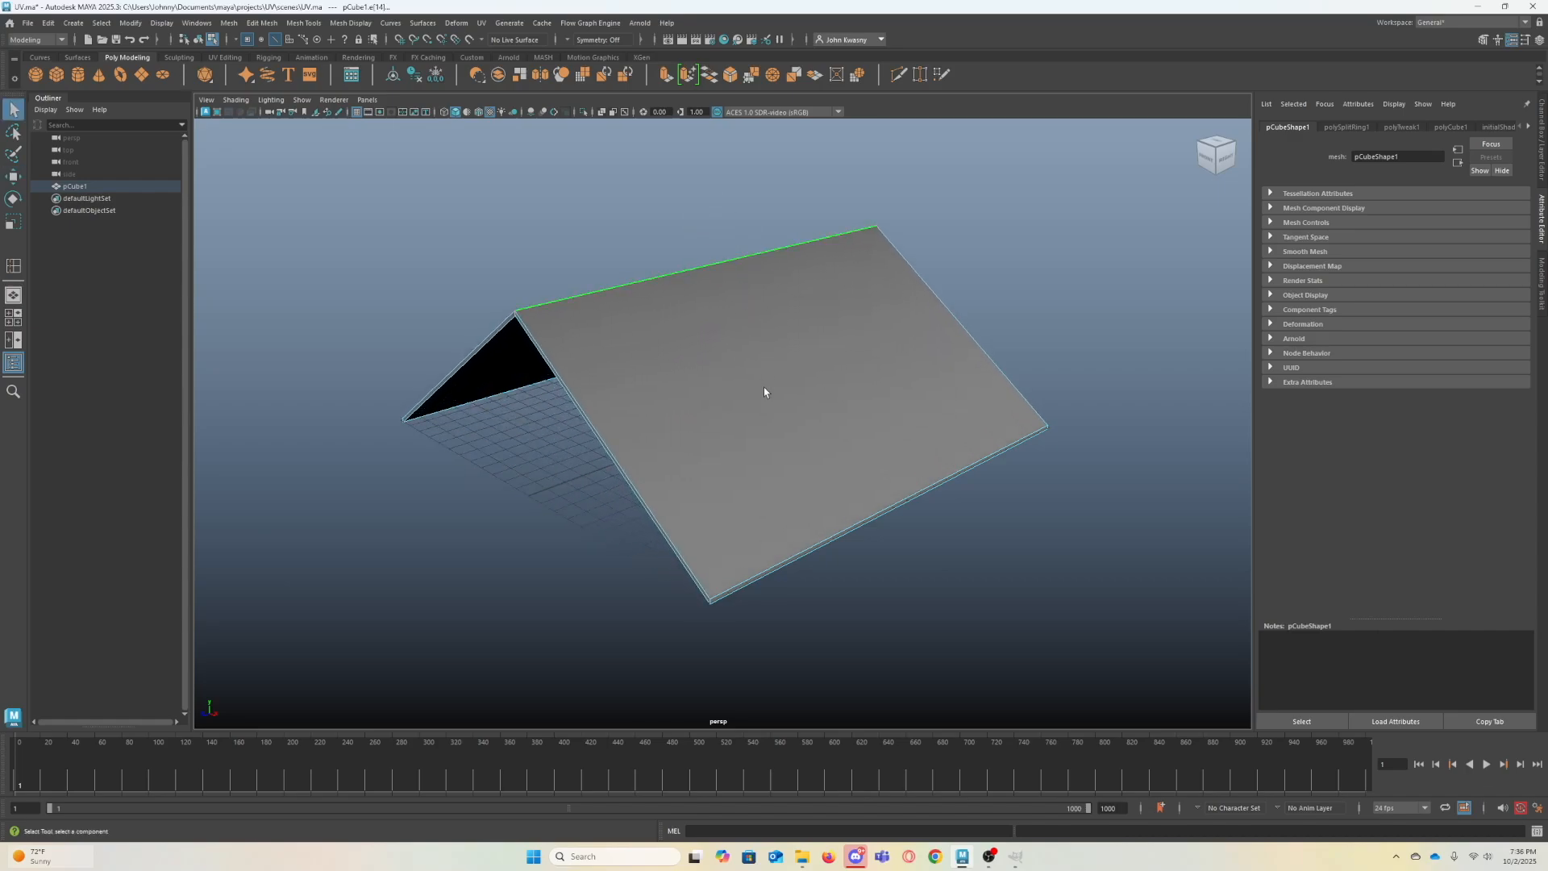
pyautogui.moveTo(725, 390); pyautogui.dragTo(748, 379, button='right')
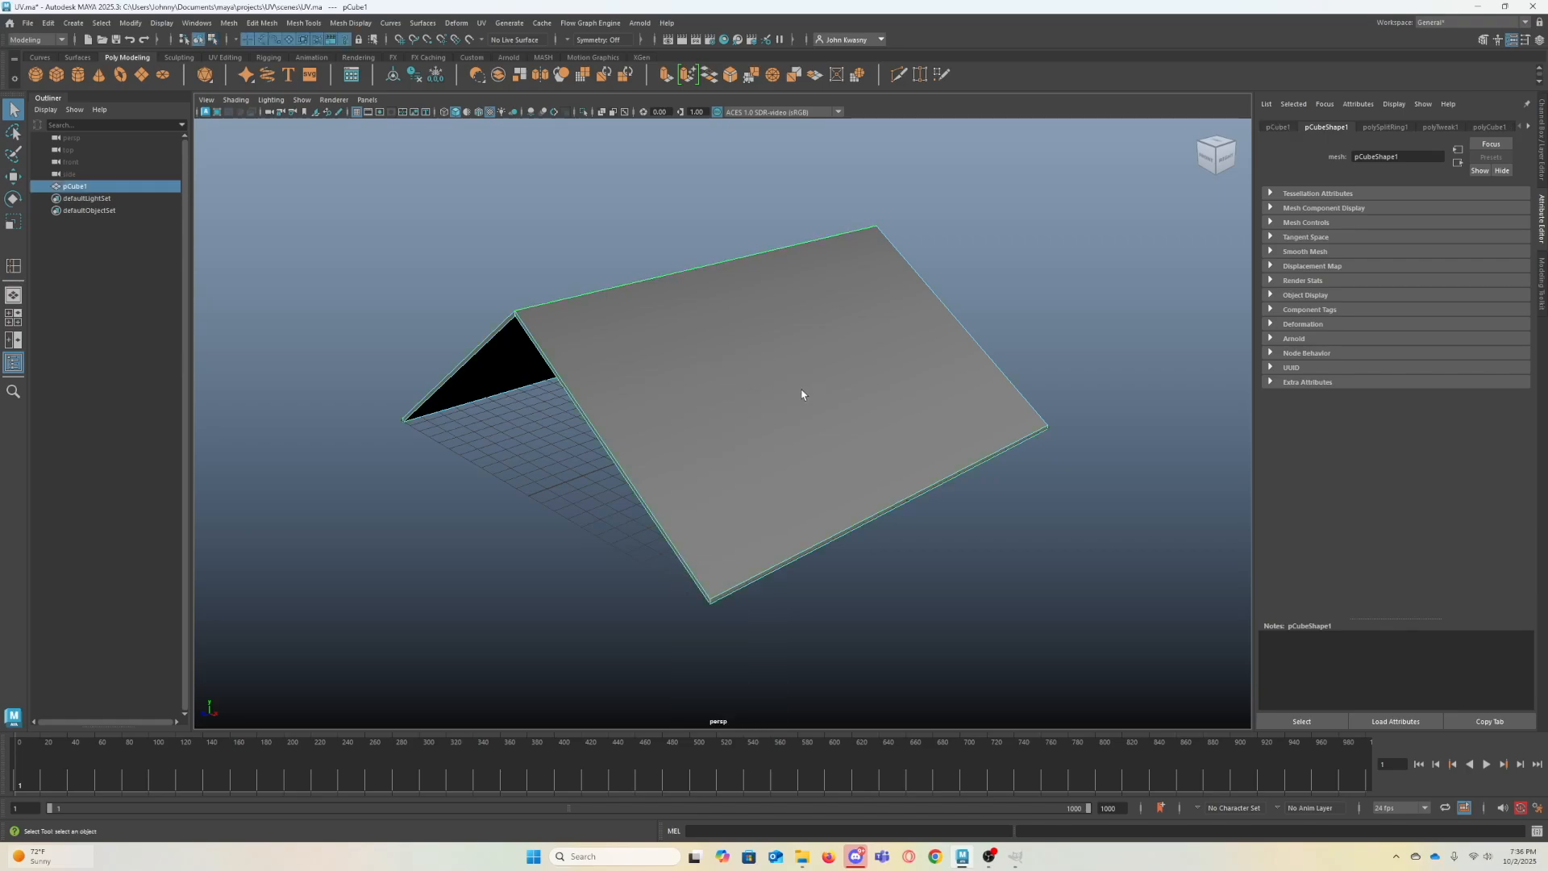
# - Assign a new Arnold aiStandardSurface material to the roof
pyautogui.keyDown('alt'); pyautogui.moveTo(777, 383); pyautogui.dragTo(769, 389); pyautogui.keyUp('alt')
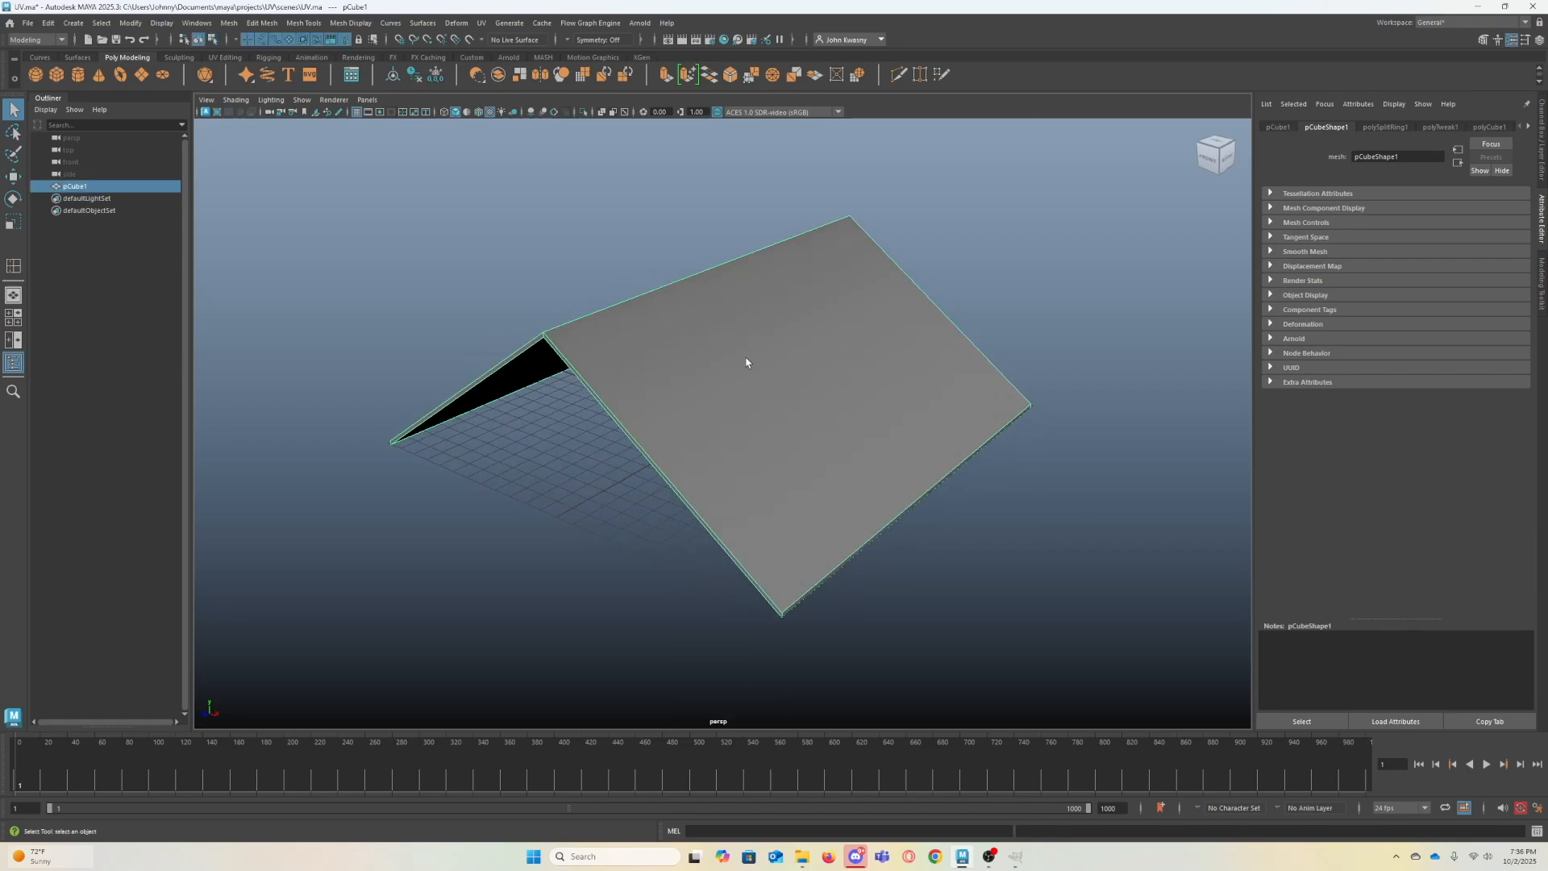
pyautogui.moveTo(791, 280); pyautogui.dragTo(890, 672, button='right')
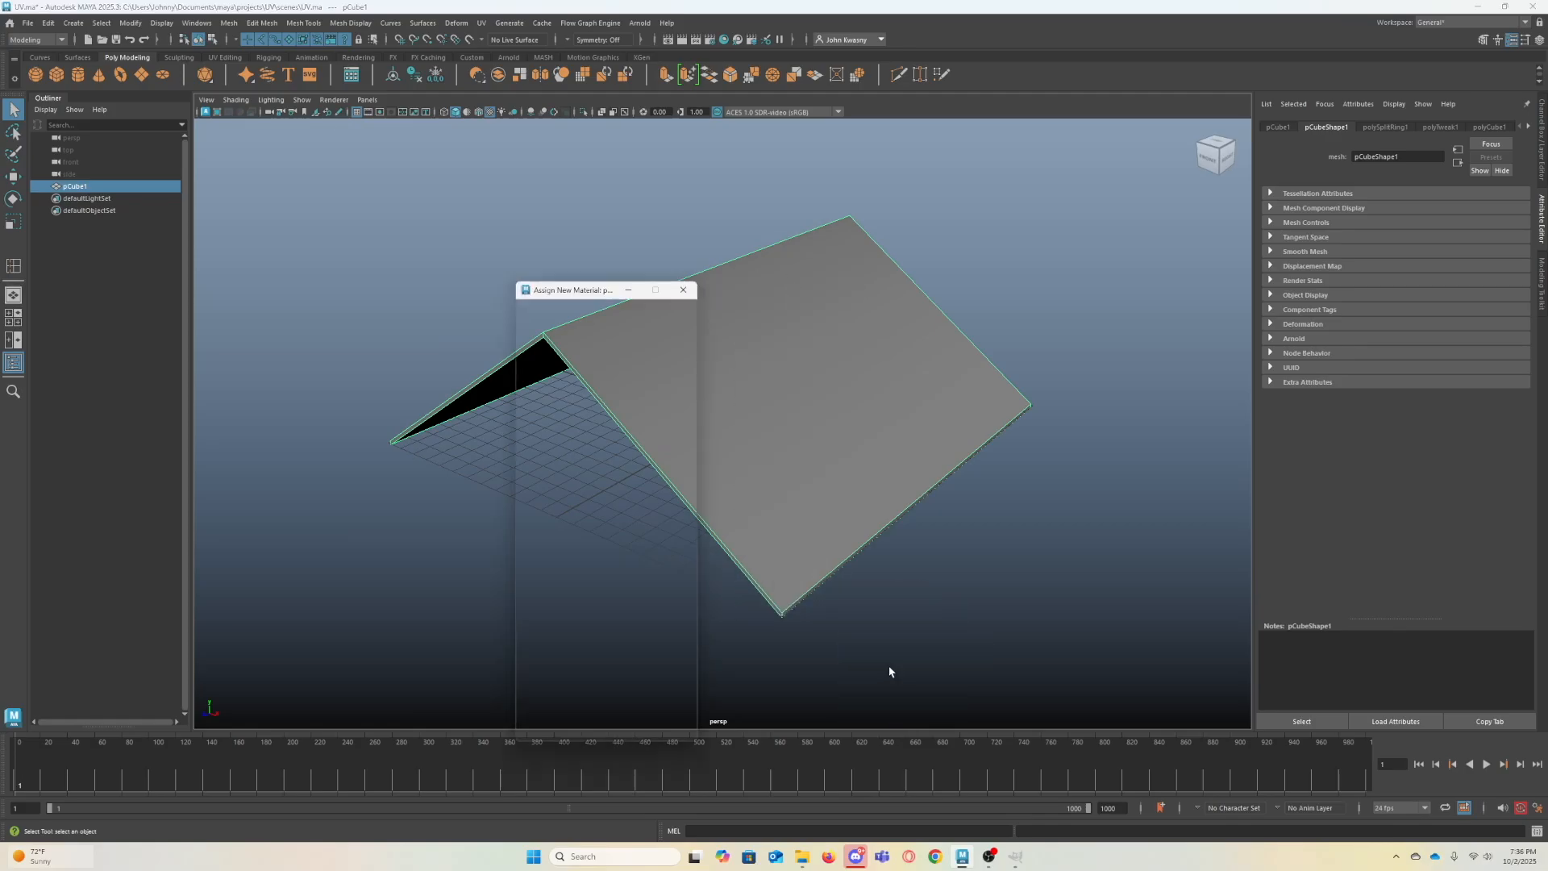
pyautogui.click(547, 389)
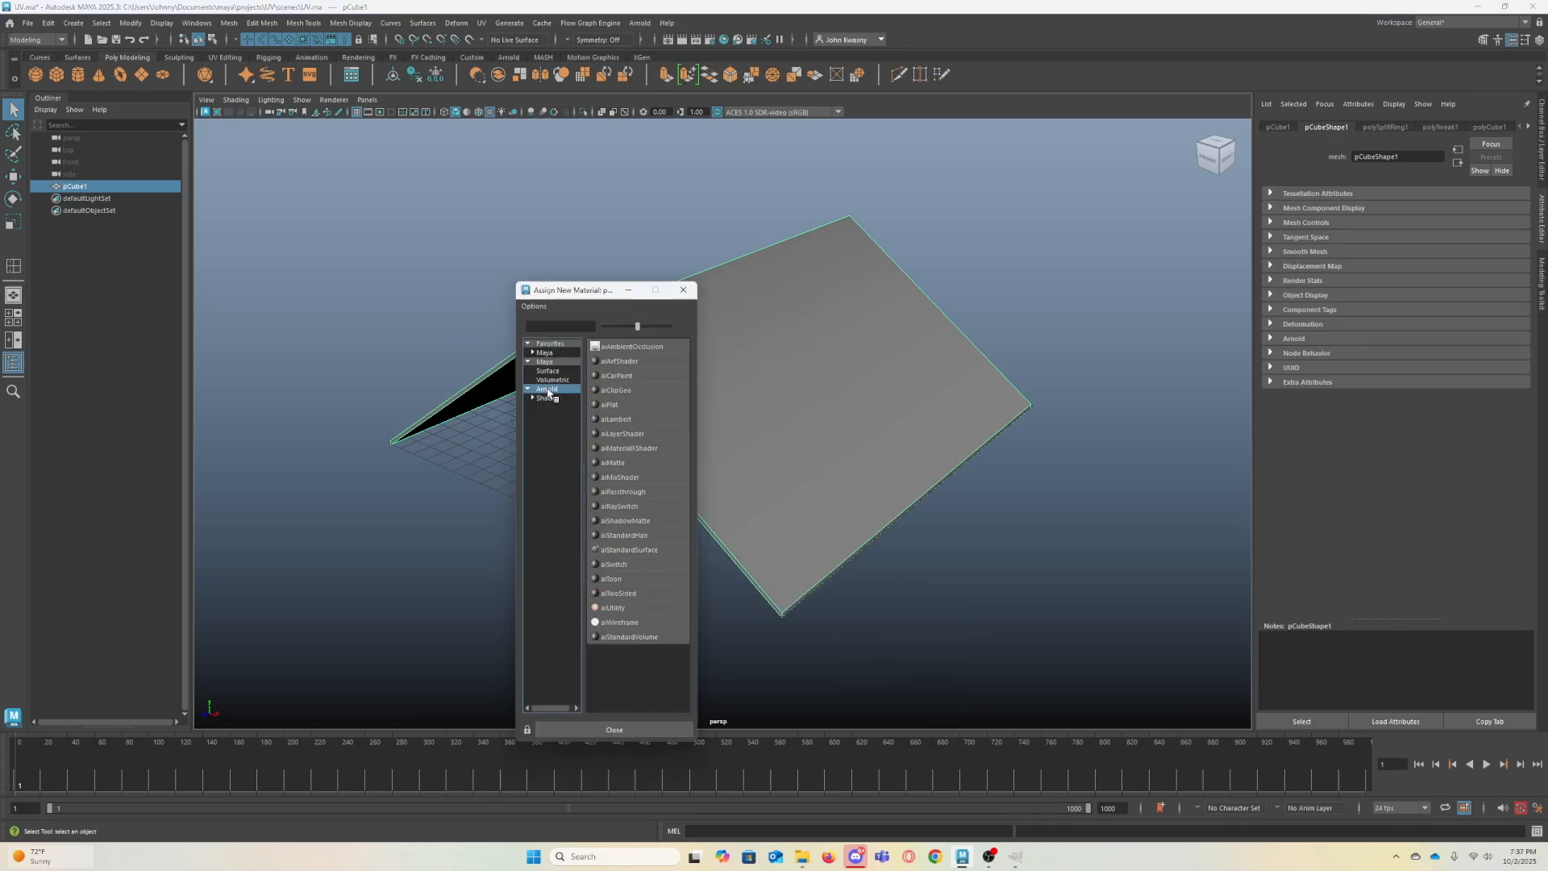
pyautogui.click(642, 552)
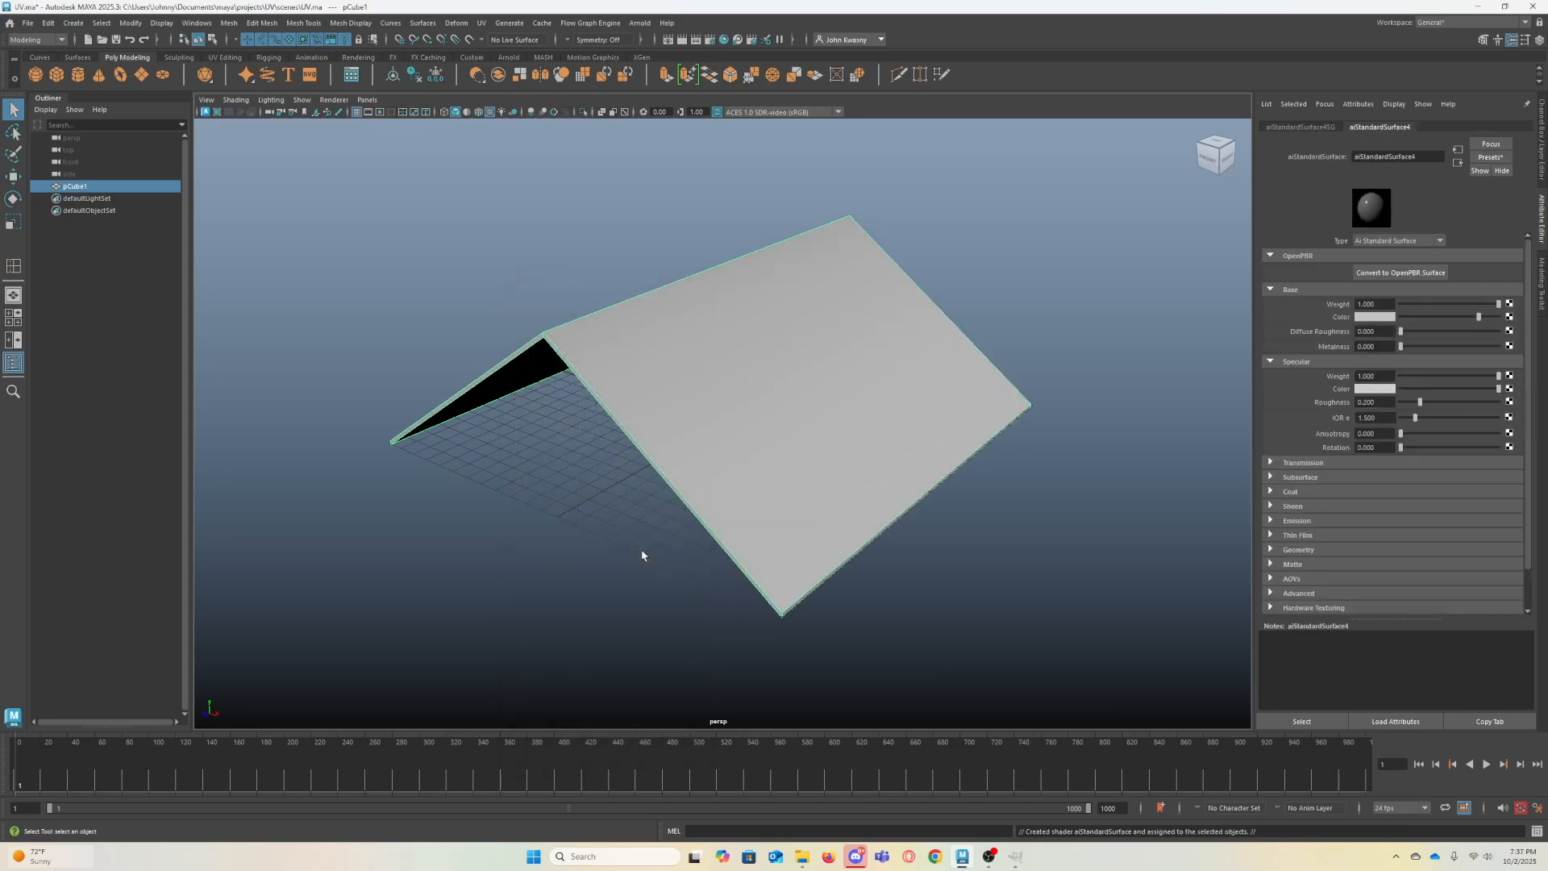
# - Connect a file texture to the material's base color and load Shingles.jpg from the sourceimages folder
pyautogui.click(1508, 316)
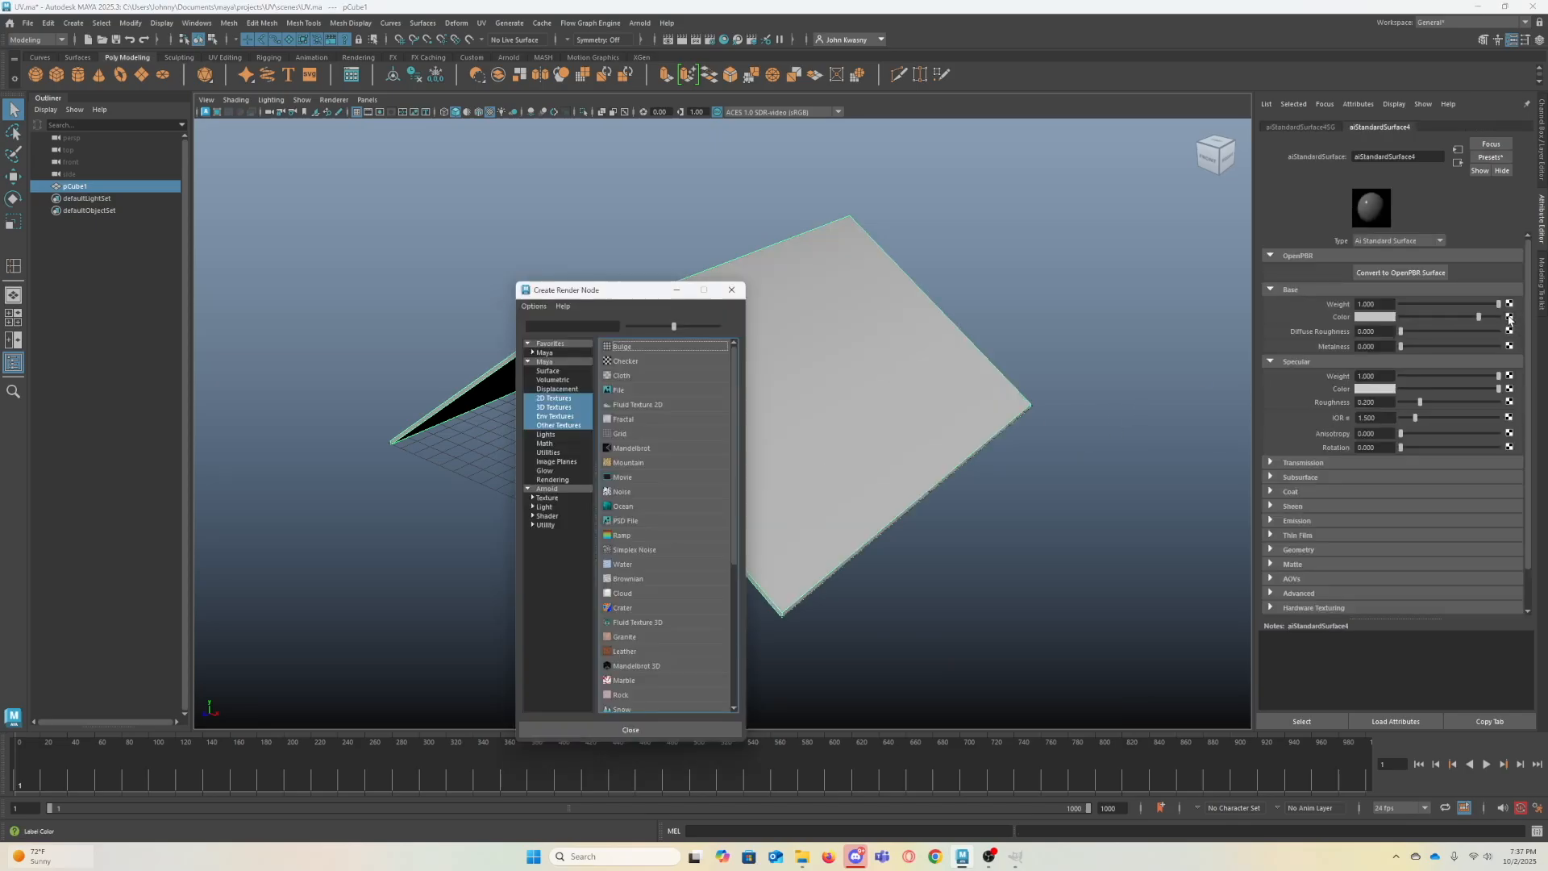
pyautogui.click(631, 391)
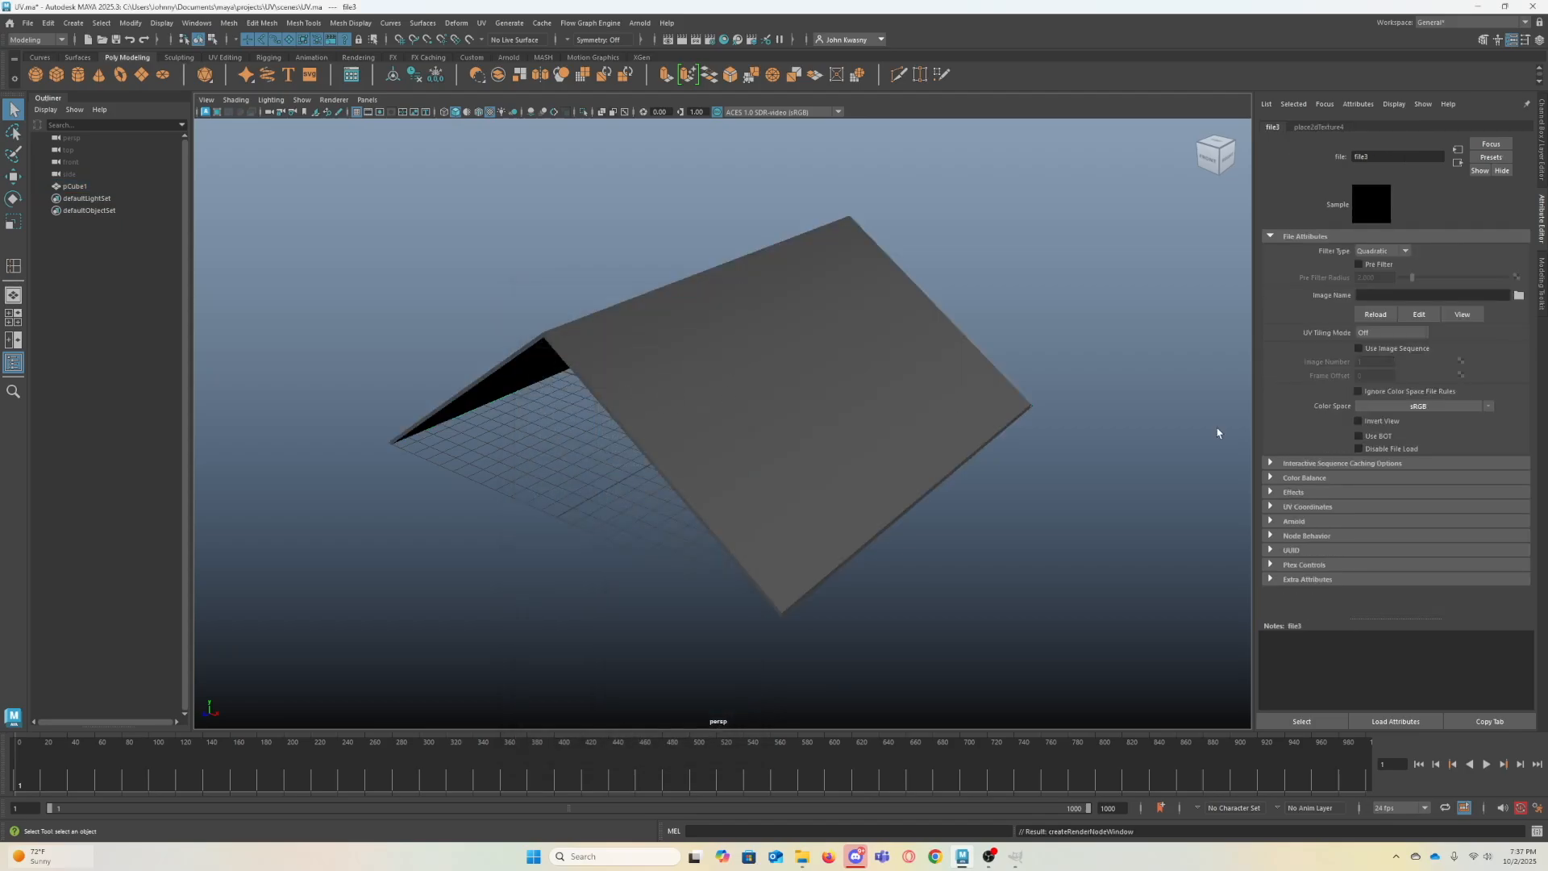
pyautogui.click(1519, 296)
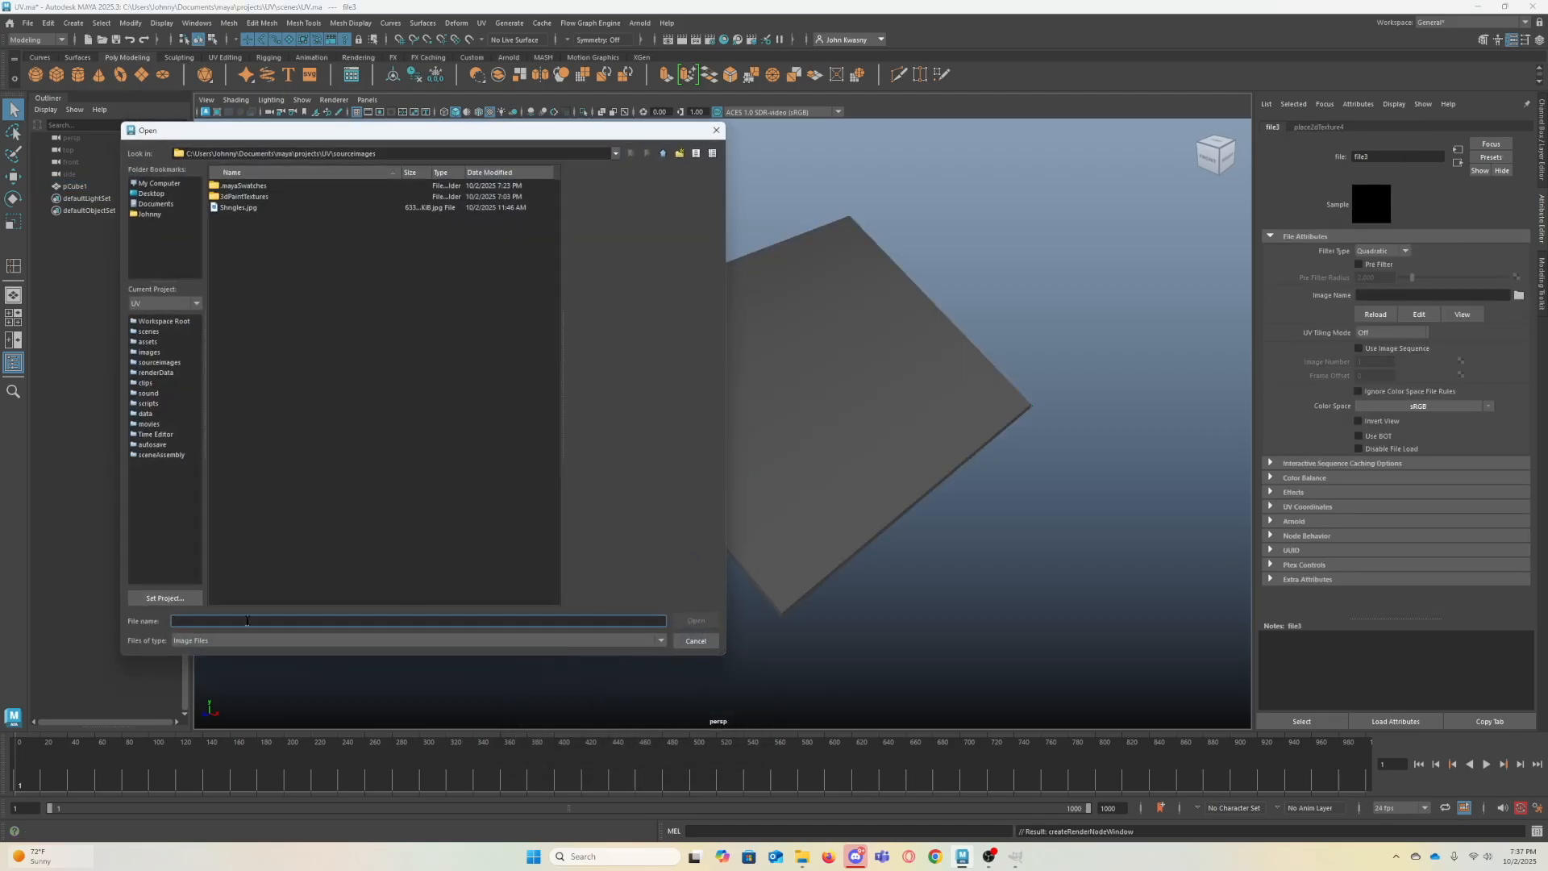
pyautogui.click(244, 212)
pyautogui.click(688, 620)
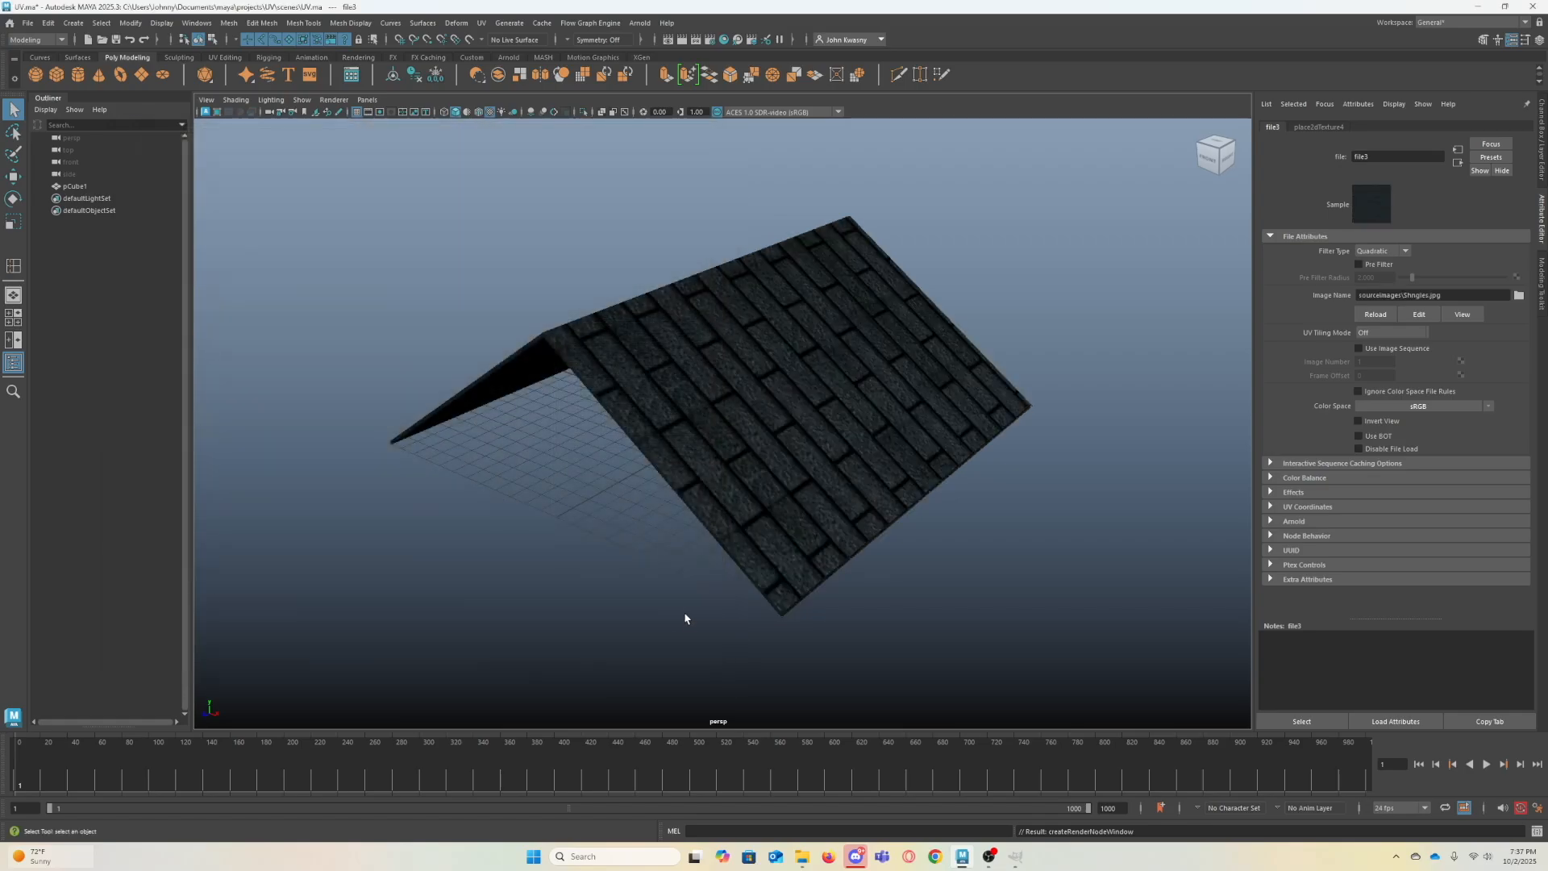
pyautogui.keyDown('alt'); pyautogui.moveTo(581, 470); pyautogui.dragTo(618, 504); pyautogui.keyUp('alt')
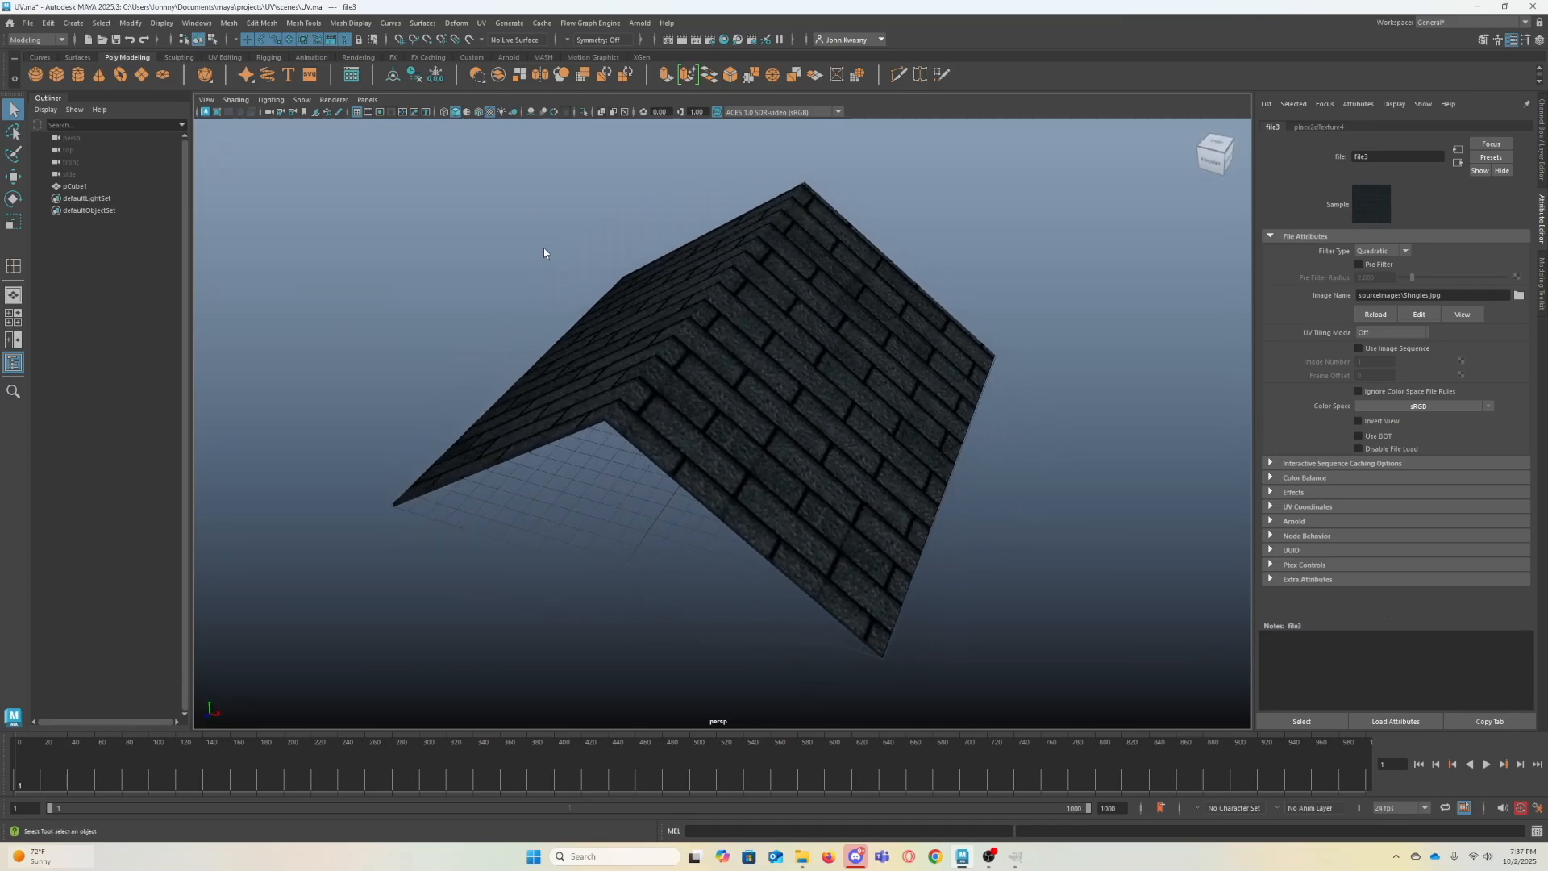
# - Open the UV Editor, dock it beside the perspective view and widen the perspective view
pyautogui.click(482, 24)
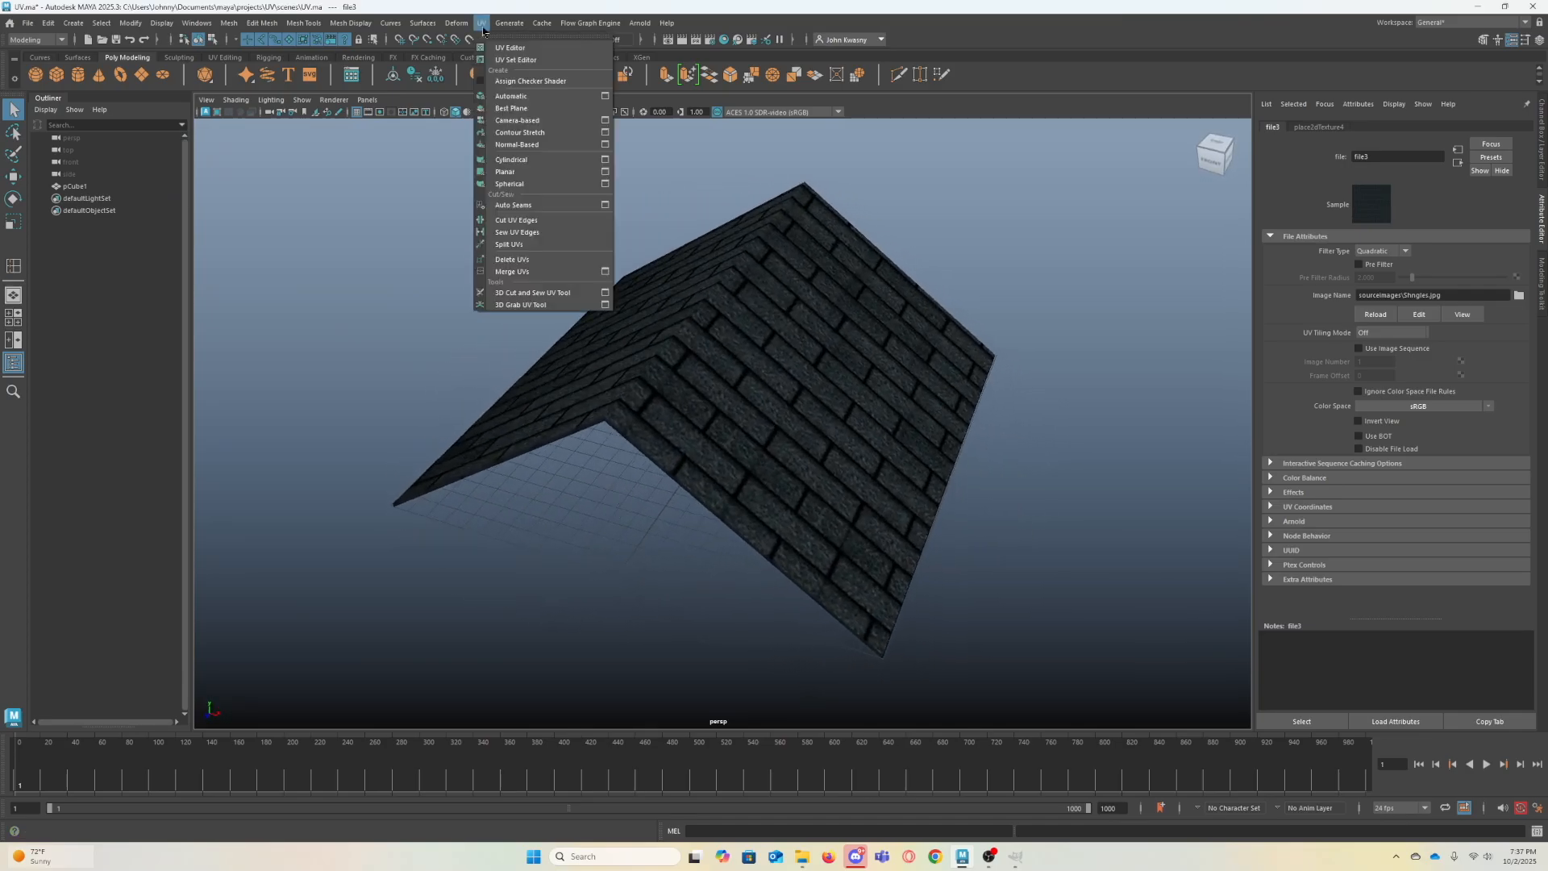
pyautogui.click(510, 49)
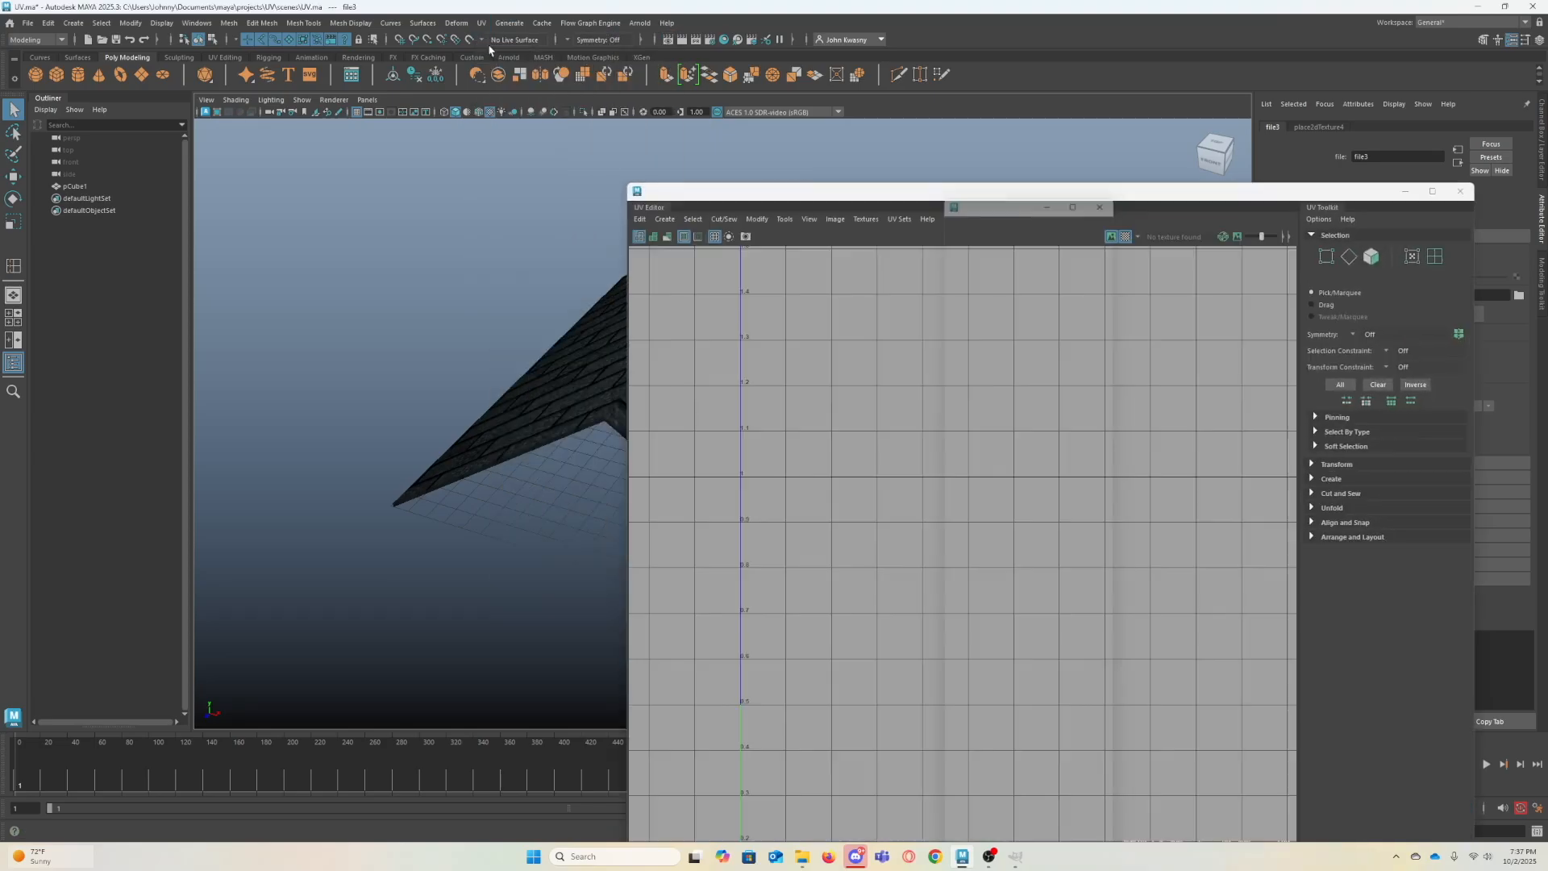
pyautogui.moveTo(984, 196); pyautogui.dragTo(1253, 243)
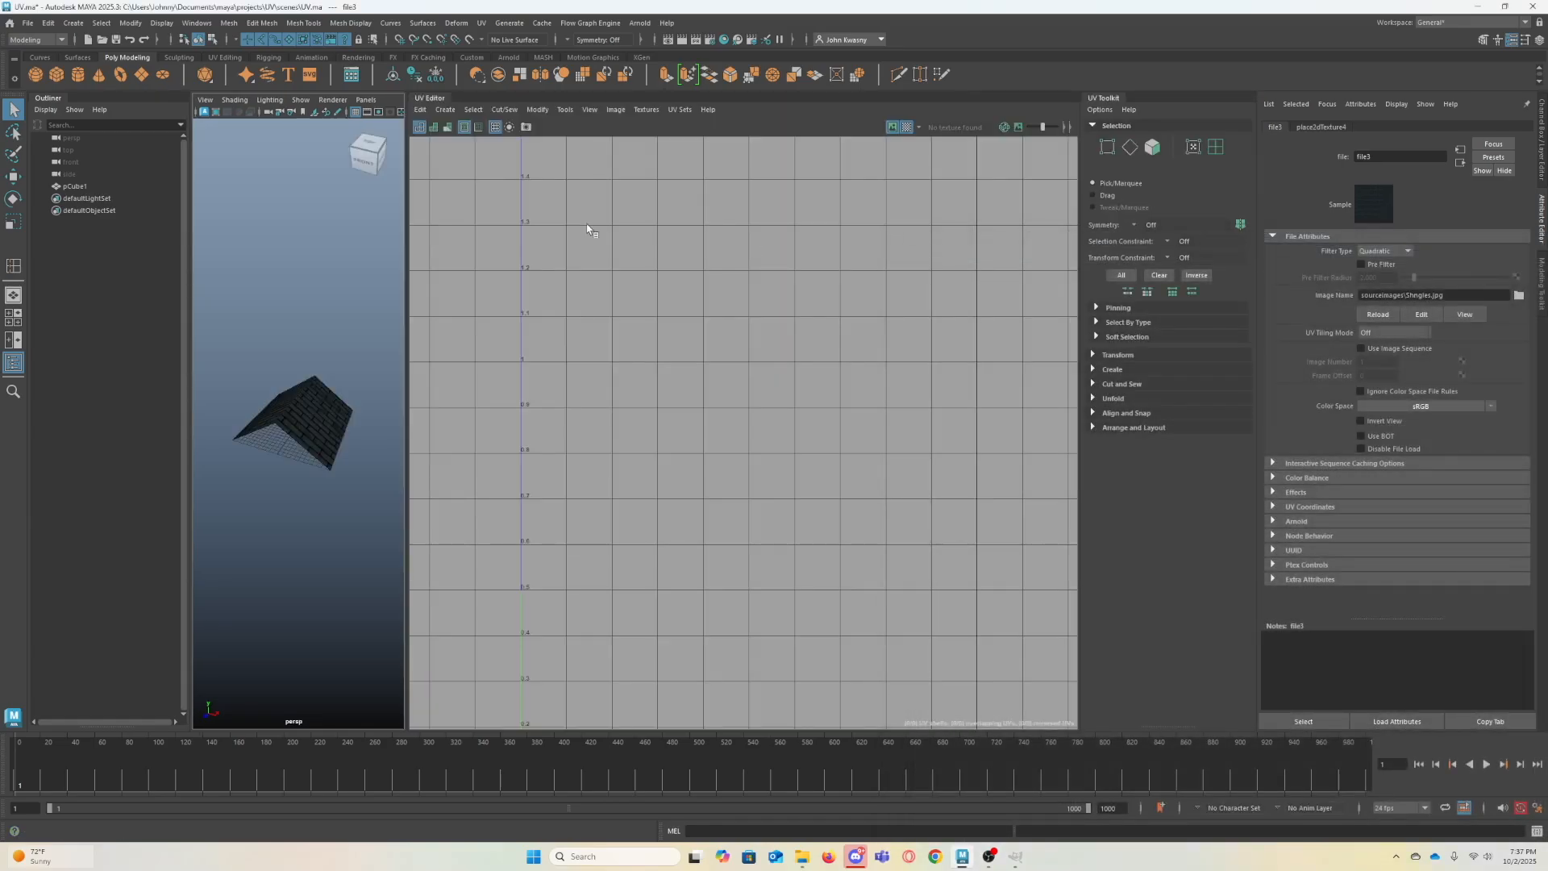
pyautogui.moveTo(454, 277); pyautogui.dragTo(779, 316)
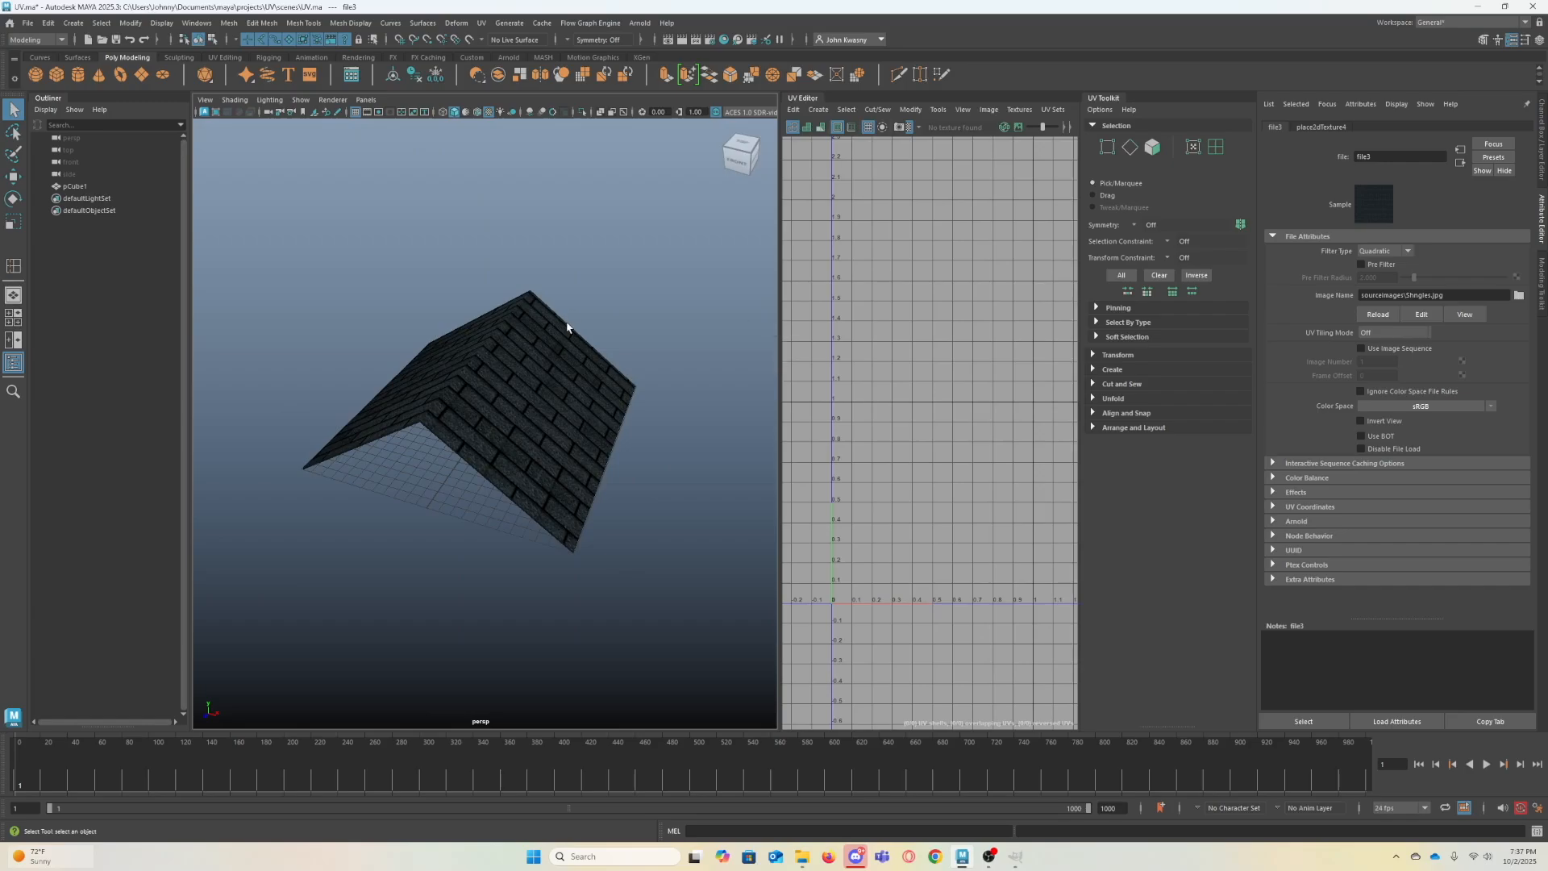
# - Select the roof to display its UV layout and make the UV Editor slightly wider
pyautogui.keyDown('alt'); pyautogui.moveTo(709, 321); pyautogui.dragTo(568, 379); pyautogui.keyUp('alt')
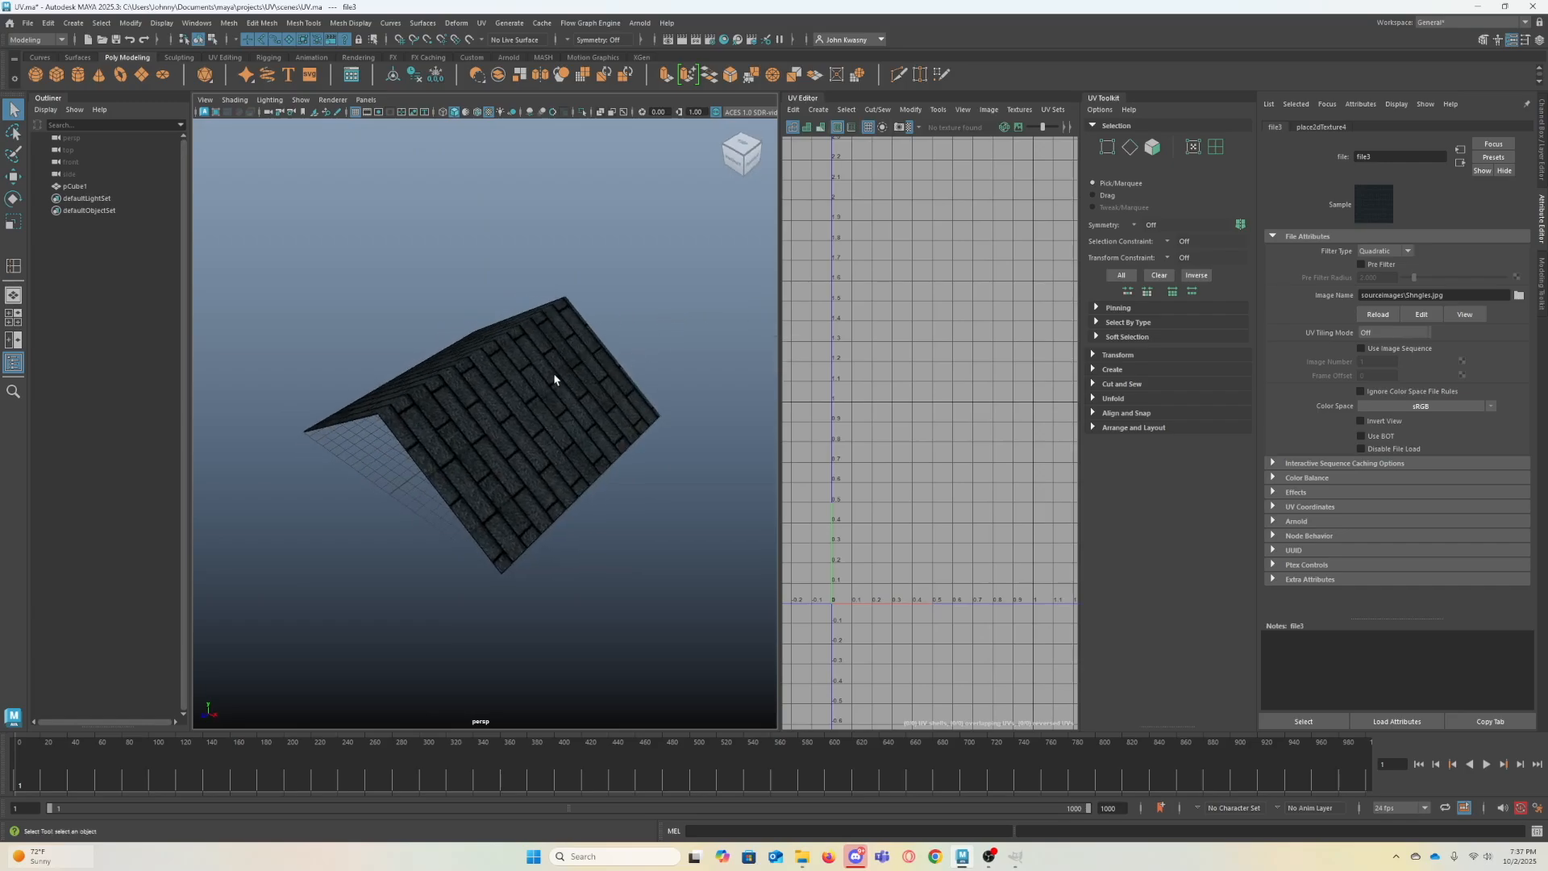
pyautogui.click(554, 379)
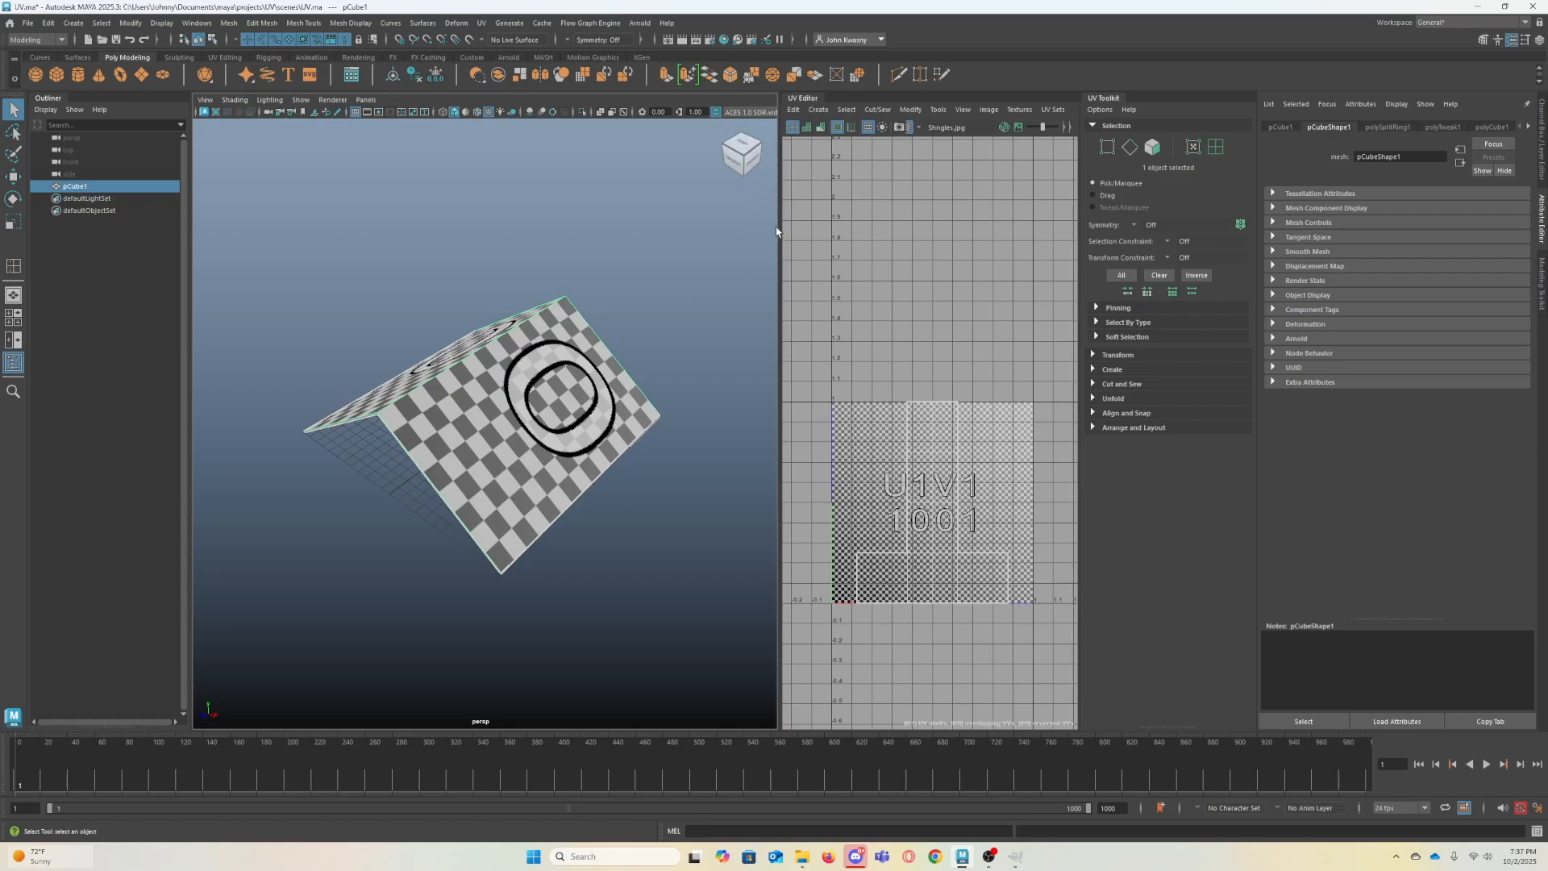
pyautogui.moveTo(781, 226); pyautogui.dragTo(758, 226)
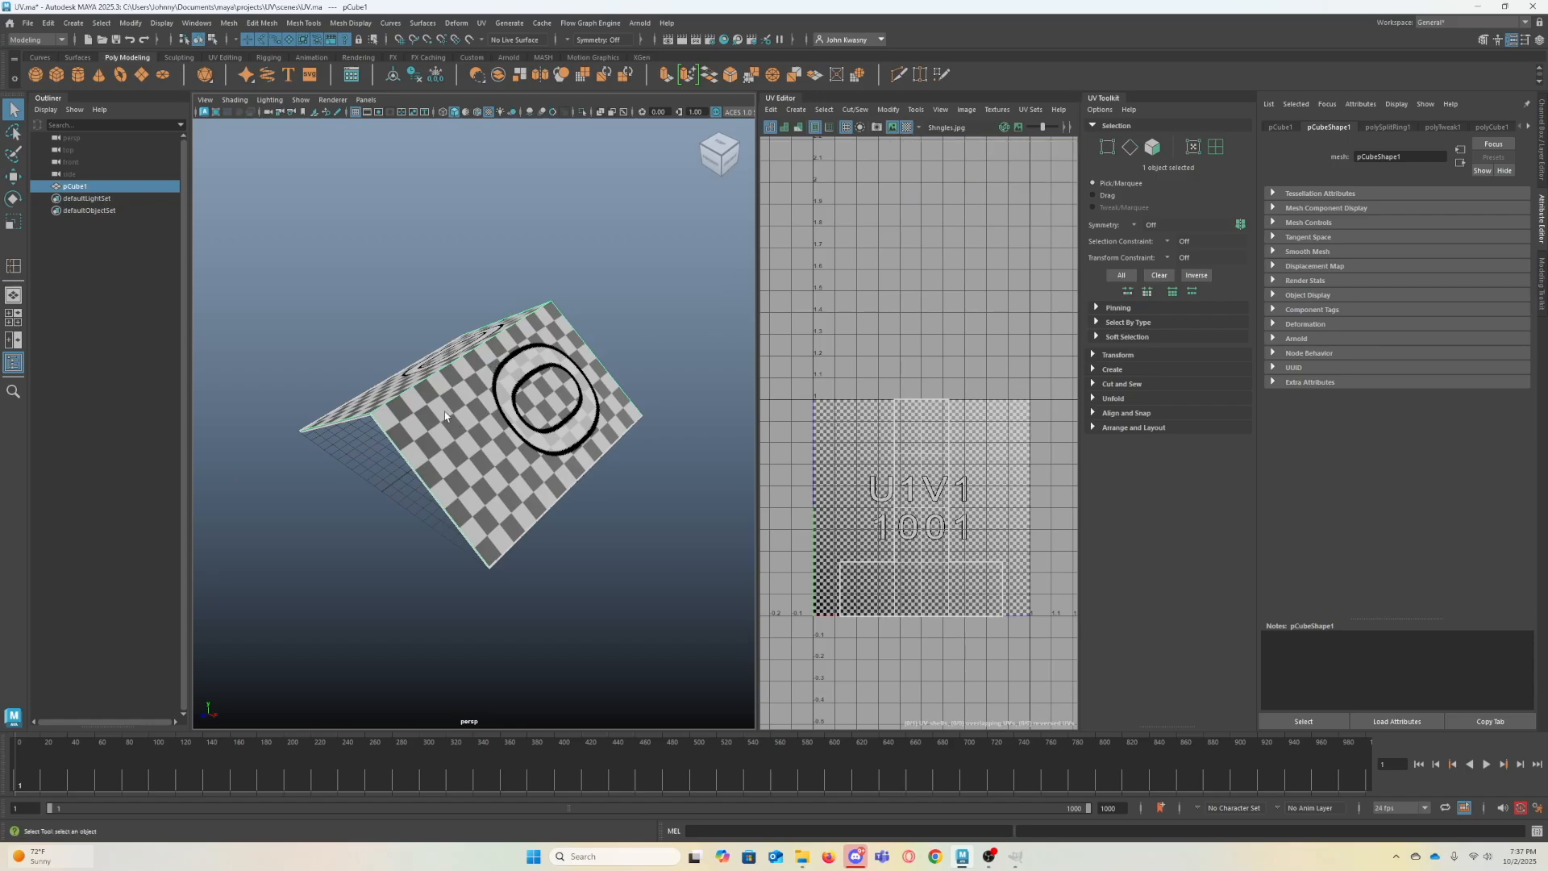
pyautogui.moveTo(439, 415)
pyautogui.keyDown('alt'); pyautogui.mouseDown()
pyautogui.moveTo(576, 313)
pyautogui.moveTo(548, 412)
pyautogui.moveTo(450, 408)
pyautogui.mouseUp(); pyautogui.keyUp('alt')
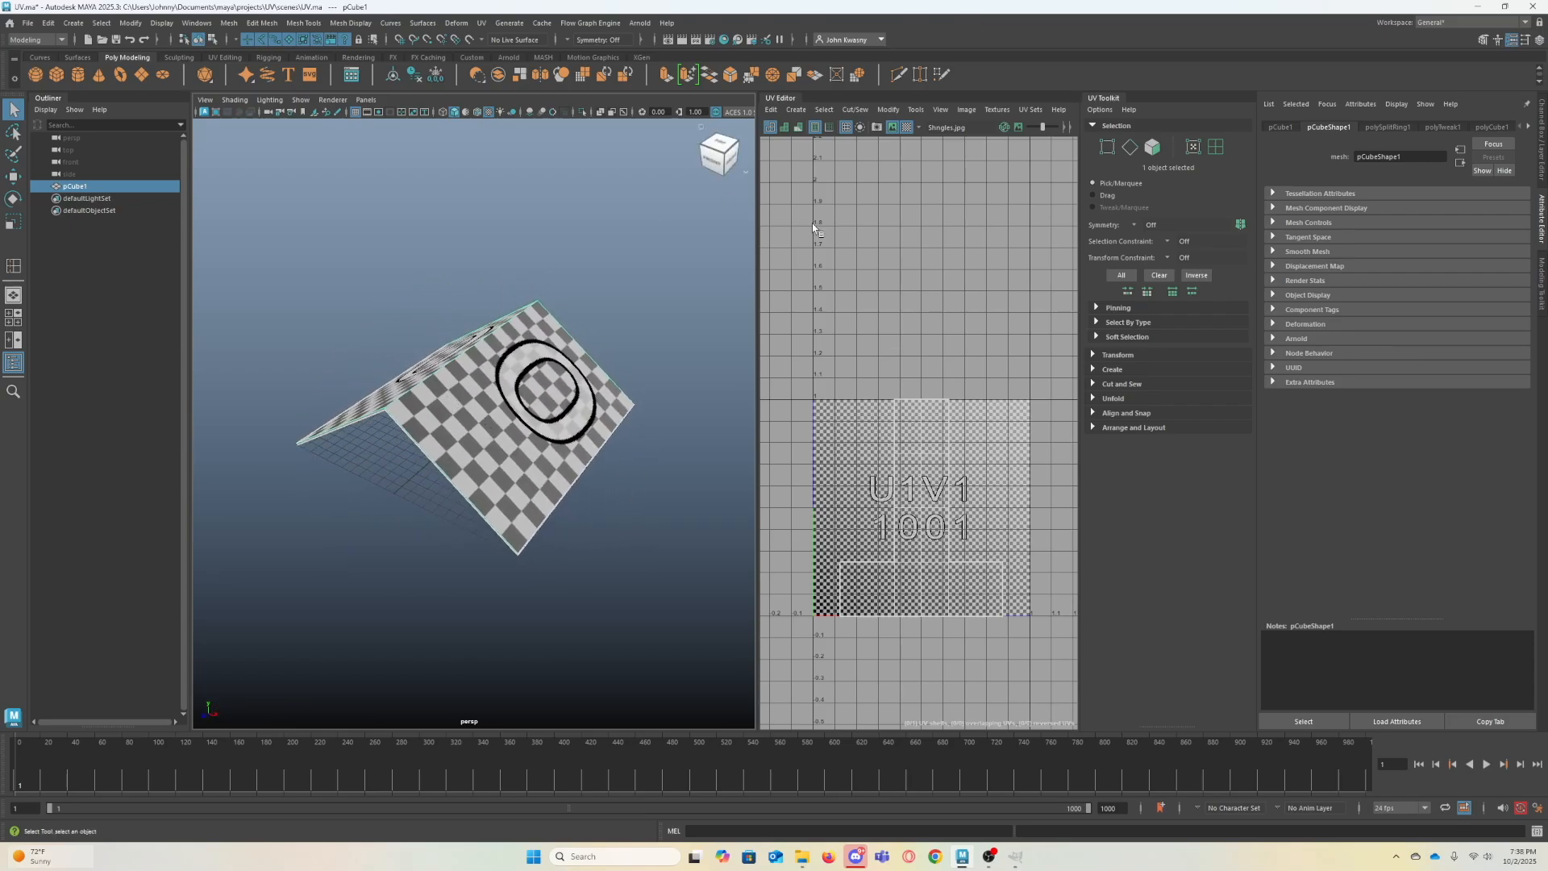
# - Switch the checker display off to inspect the shingle texture on both slopes, and switch it back on
pyautogui.click(907, 127)
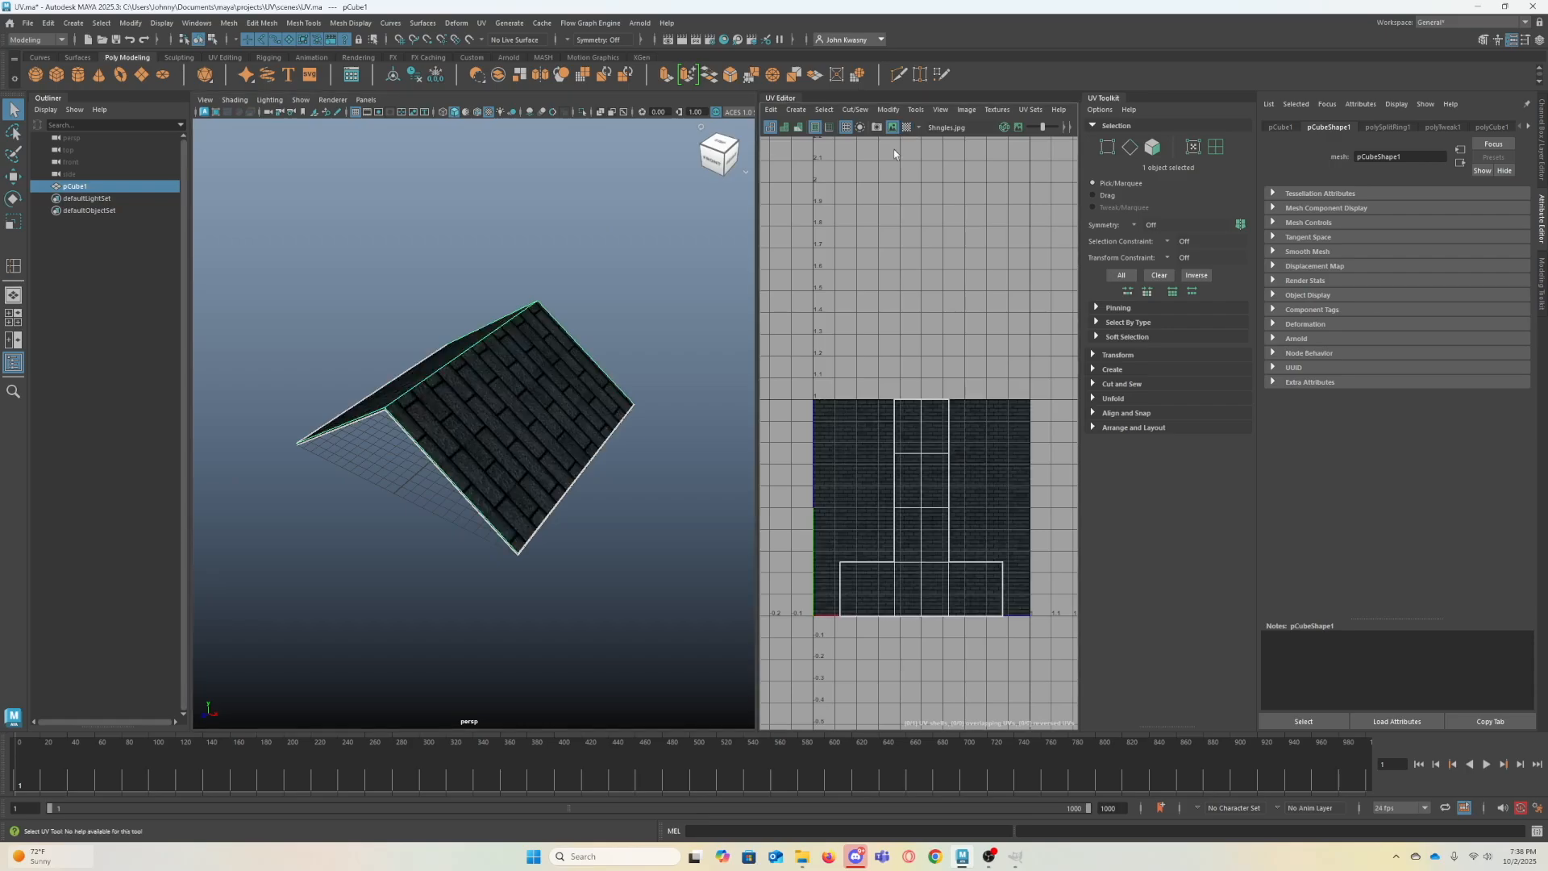
pyautogui.moveTo(486, 450)
pyautogui.keyDown('alt'); pyautogui.mouseDown()
pyautogui.moveTo(494, 439)
pyautogui.moveTo(357, 446)
pyautogui.moveTo(491, 436)
pyautogui.moveTo(506, 458)
pyautogui.mouseUp(); pyautogui.keyUp('alt')
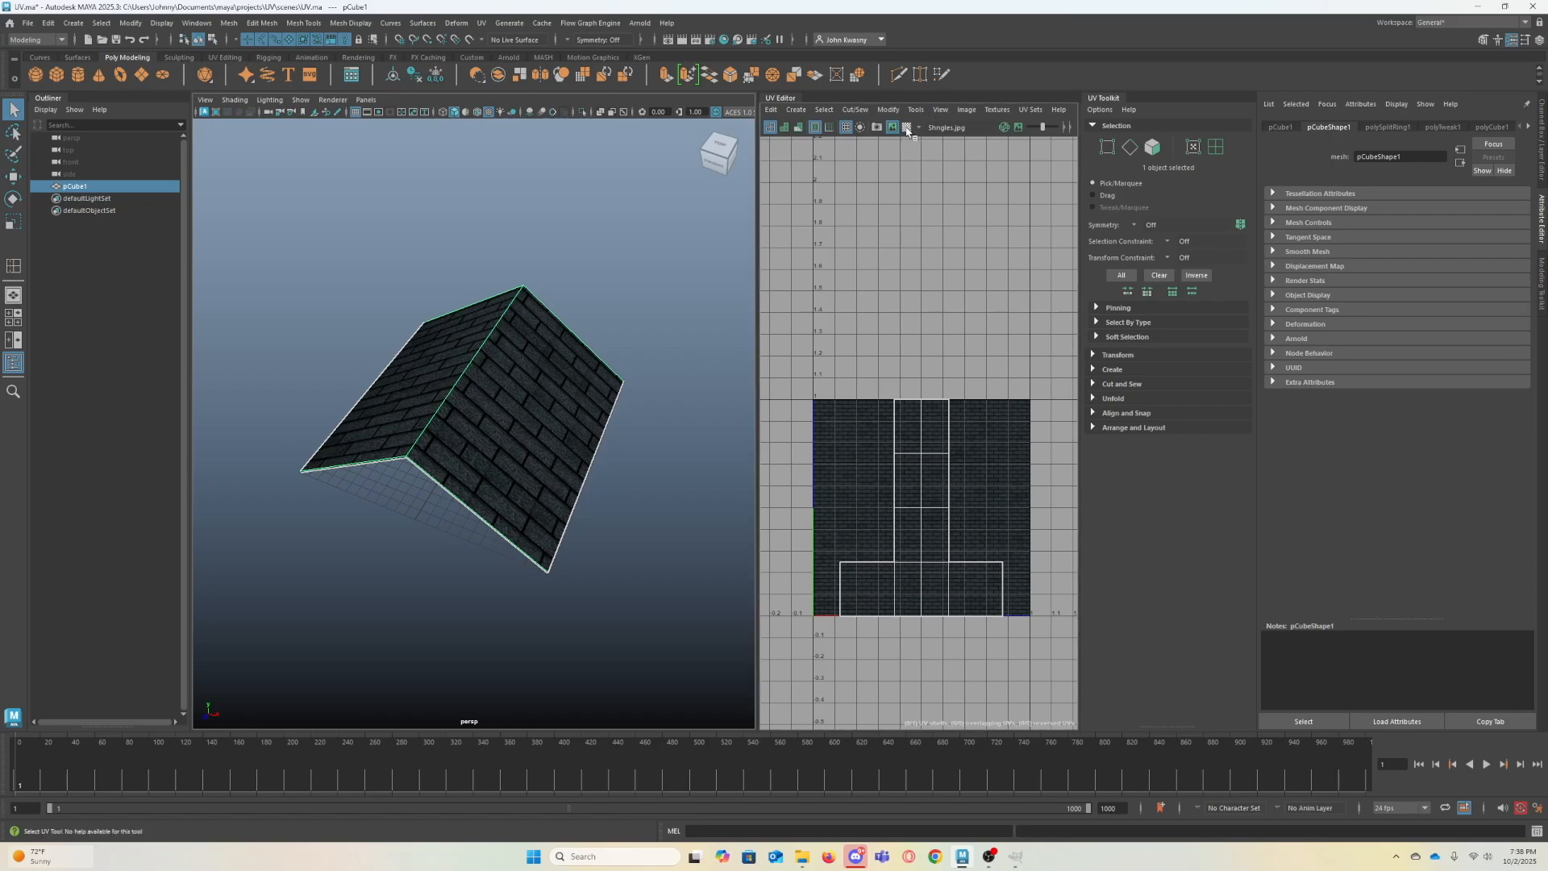
pyautogui.click(907, 128)
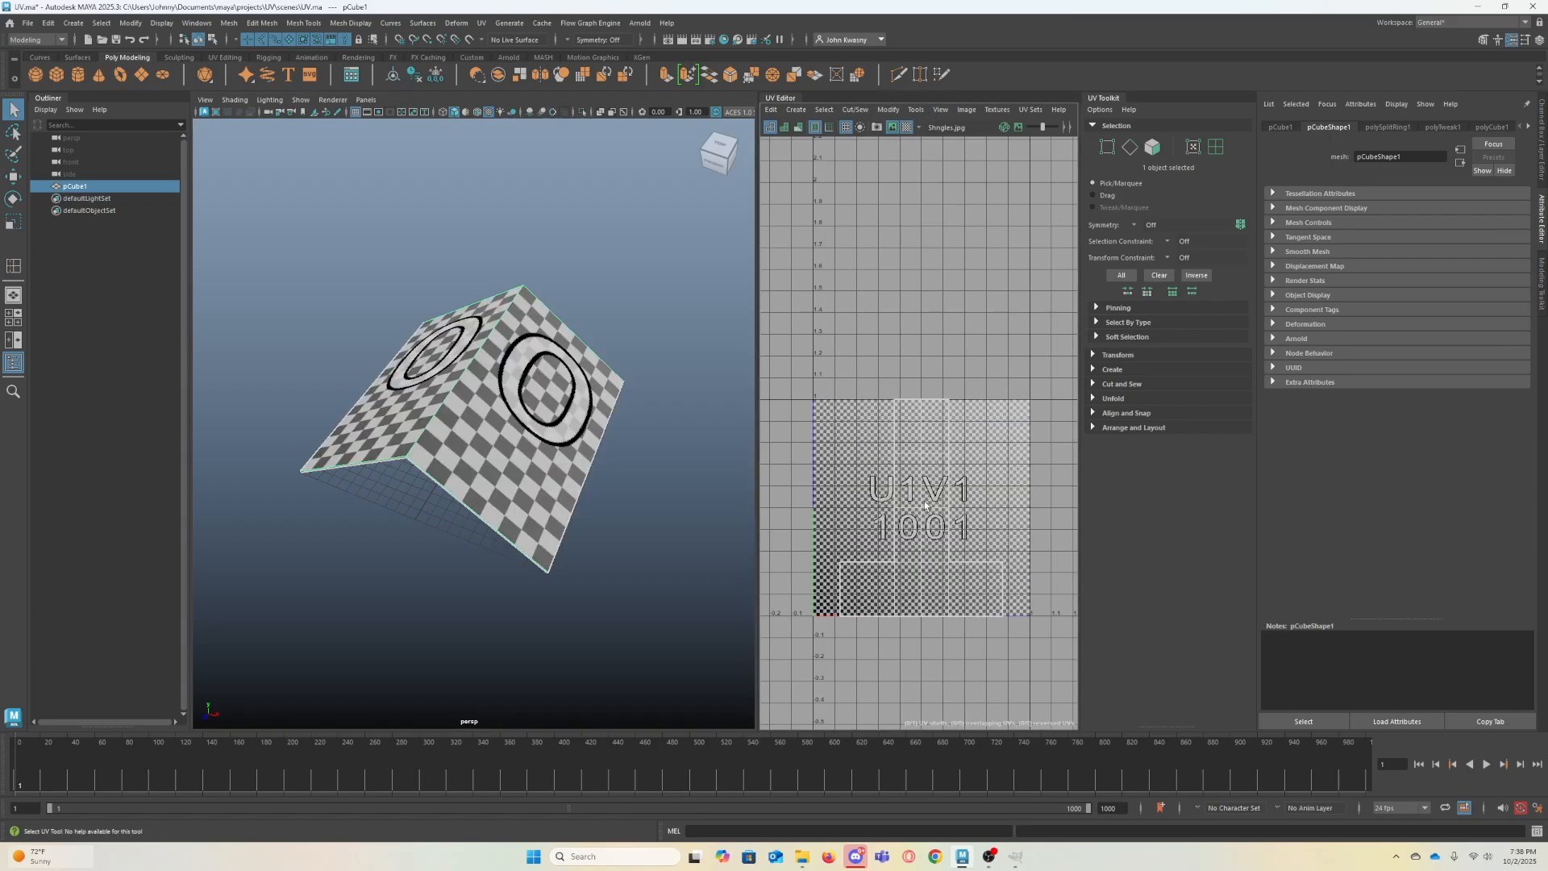
# - Select the roof's whole UV shell and apply Automatic UV mapping to it
pyautogui.moveTo(799, 386); pyautogui.dragTo(1029, 640)
pyautogui.moveTo(924, 516); pyautogui.dragTo(874, 499, button='right')
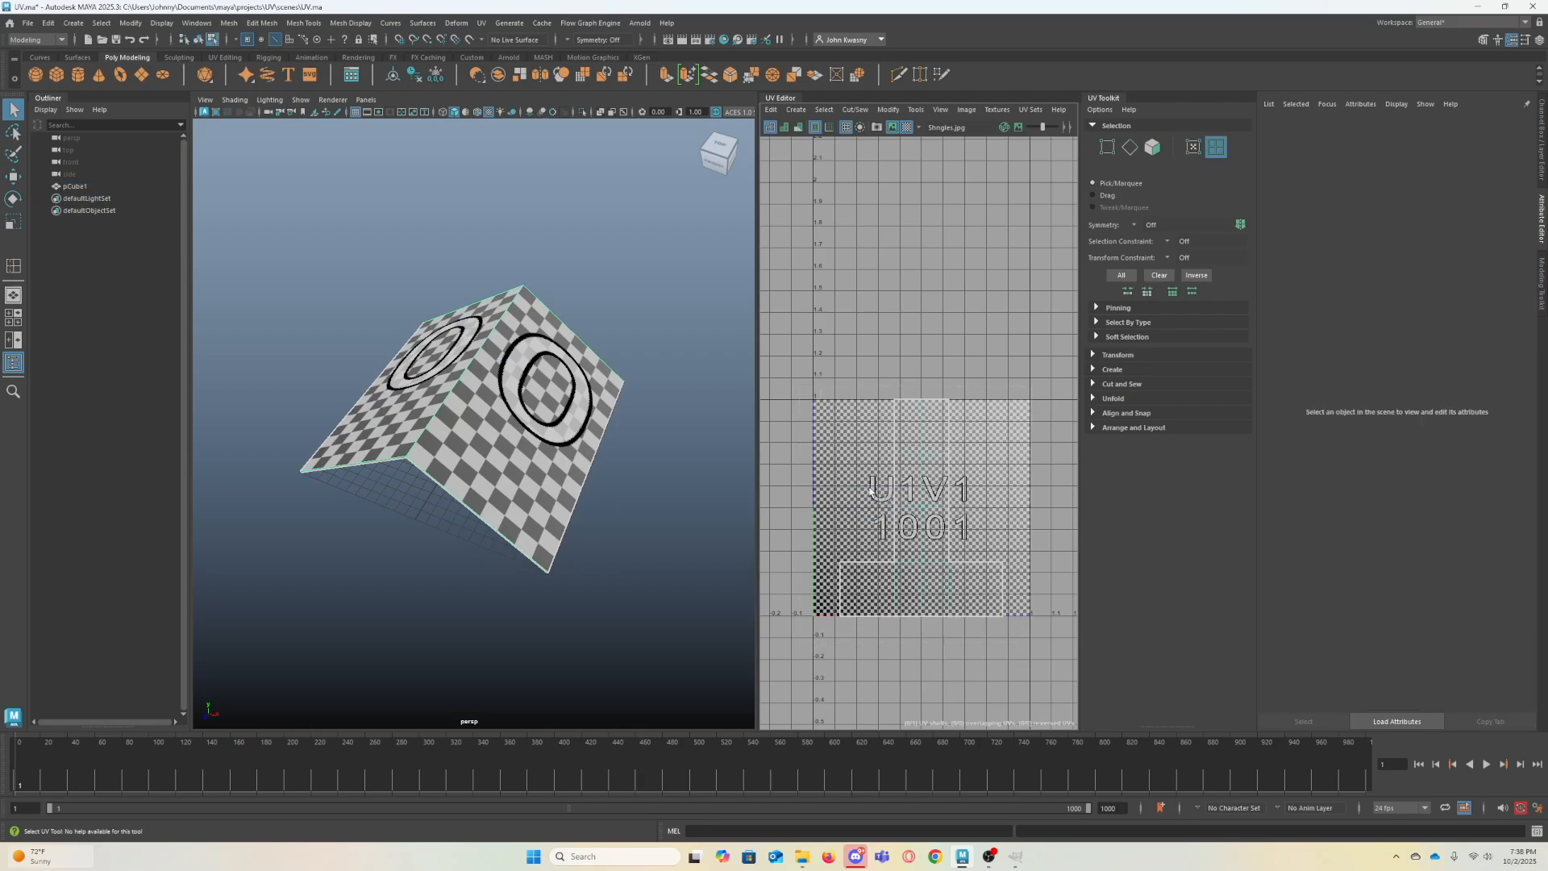
pyautogui.click(1026, 626)
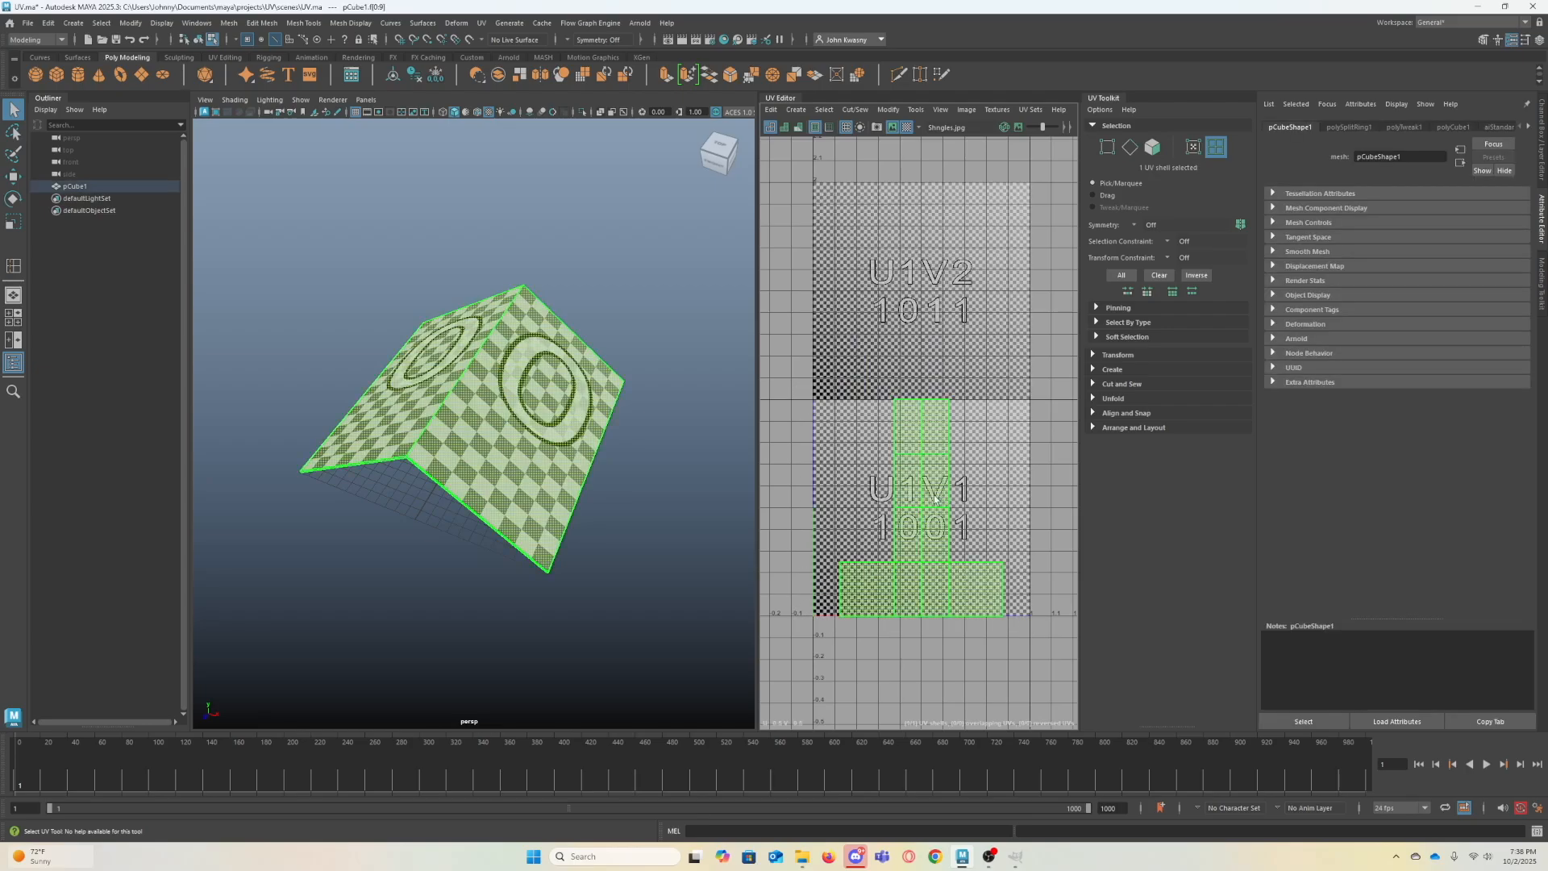
pyautogui.moveTo(922, 465); pyautogui.dragTo(871, 450, button='right')
pyautogui.click(917, 453)
pyautogui.press('F8')
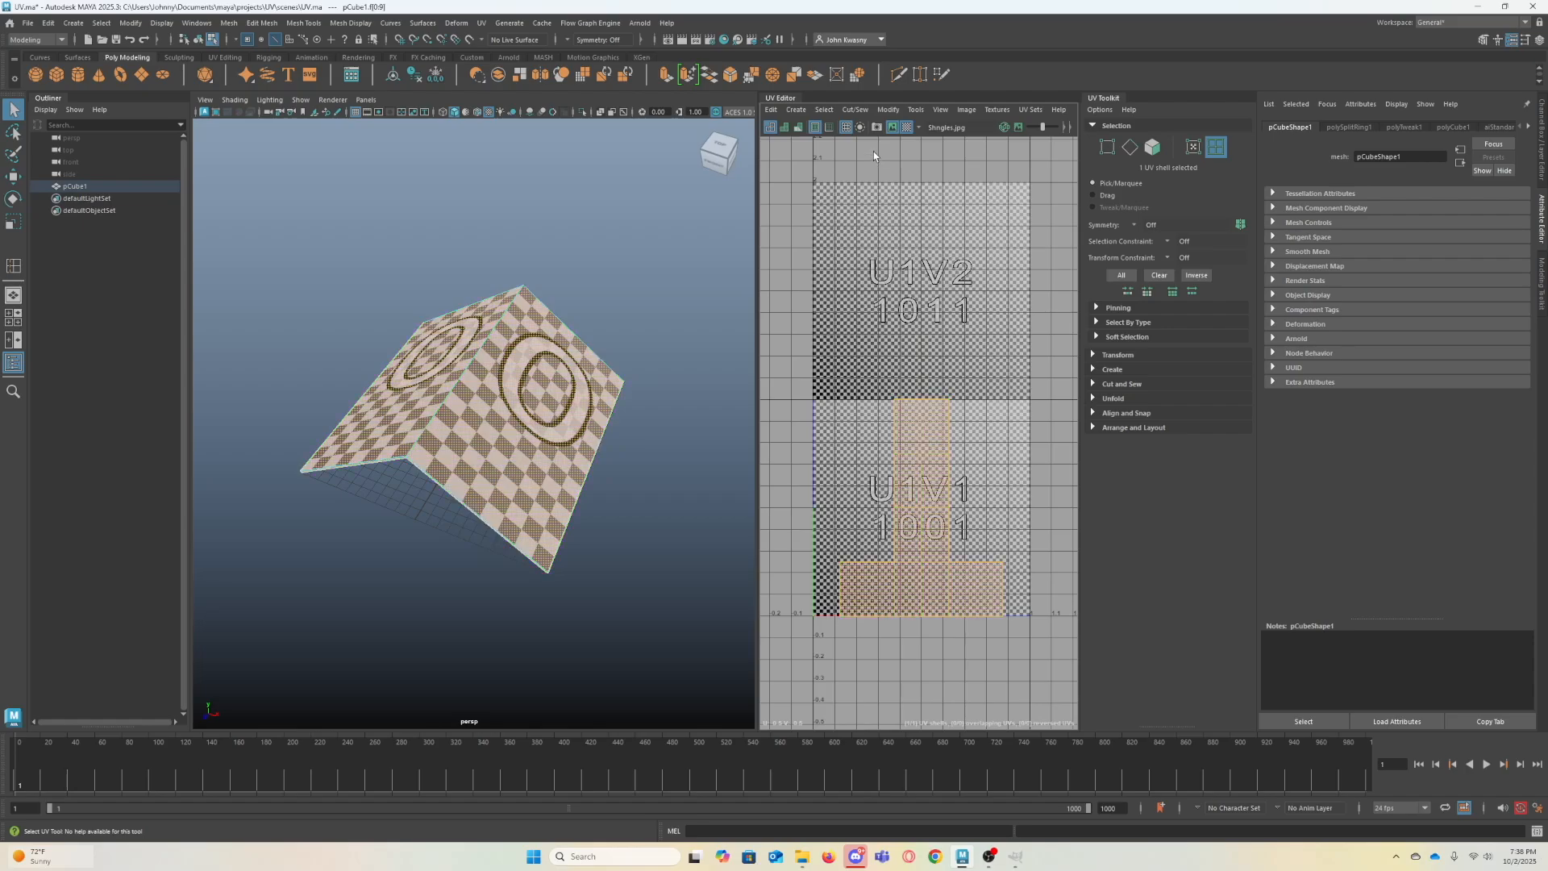
pyautogui.click(797, 113)
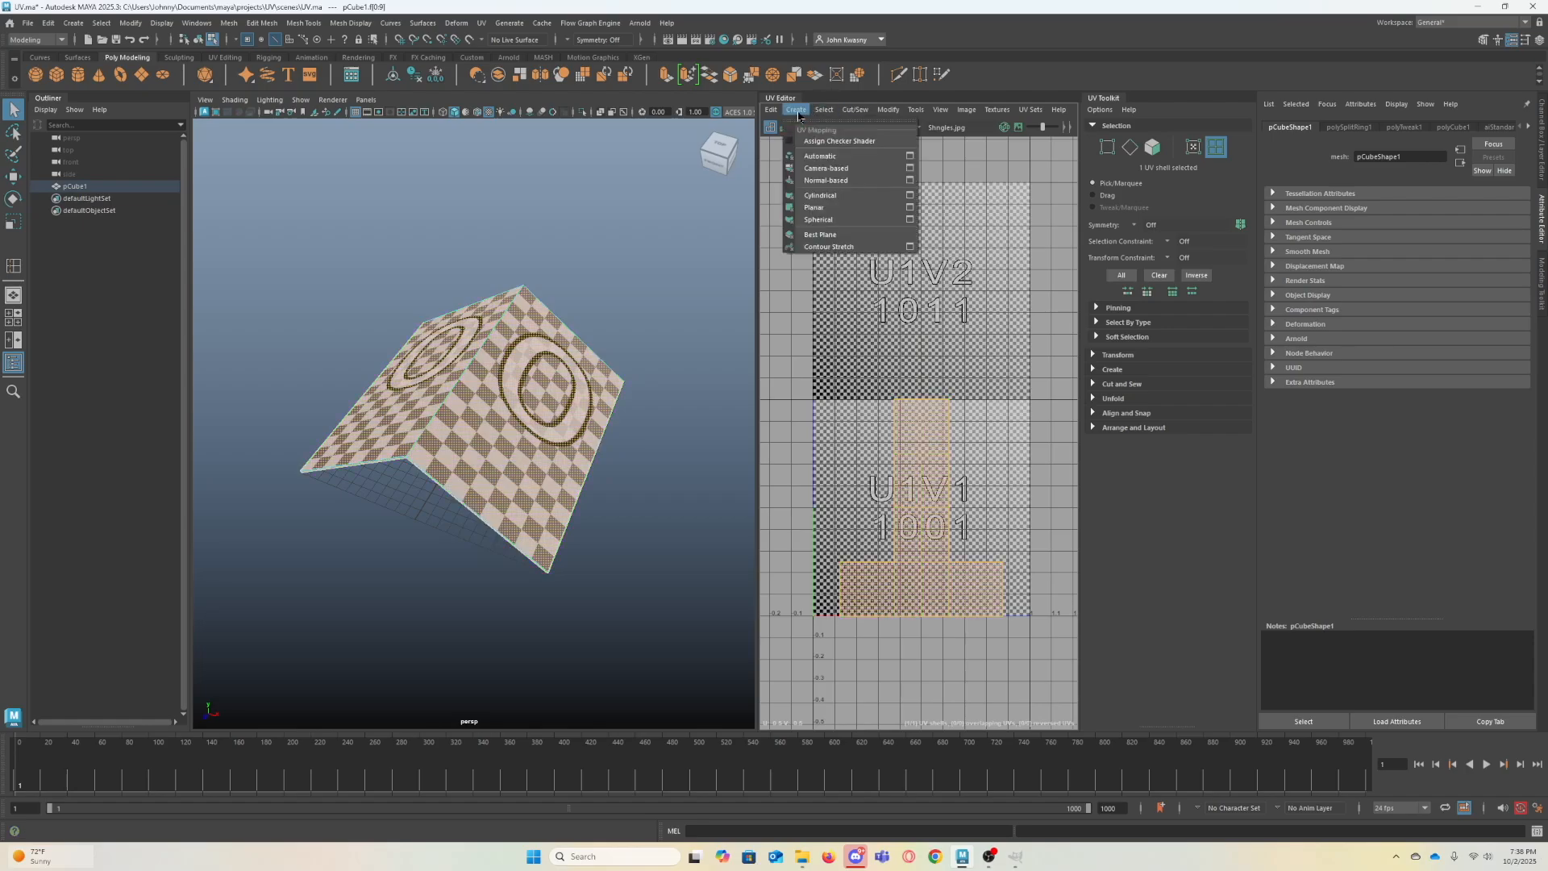
pyautogui.click(823, 157)
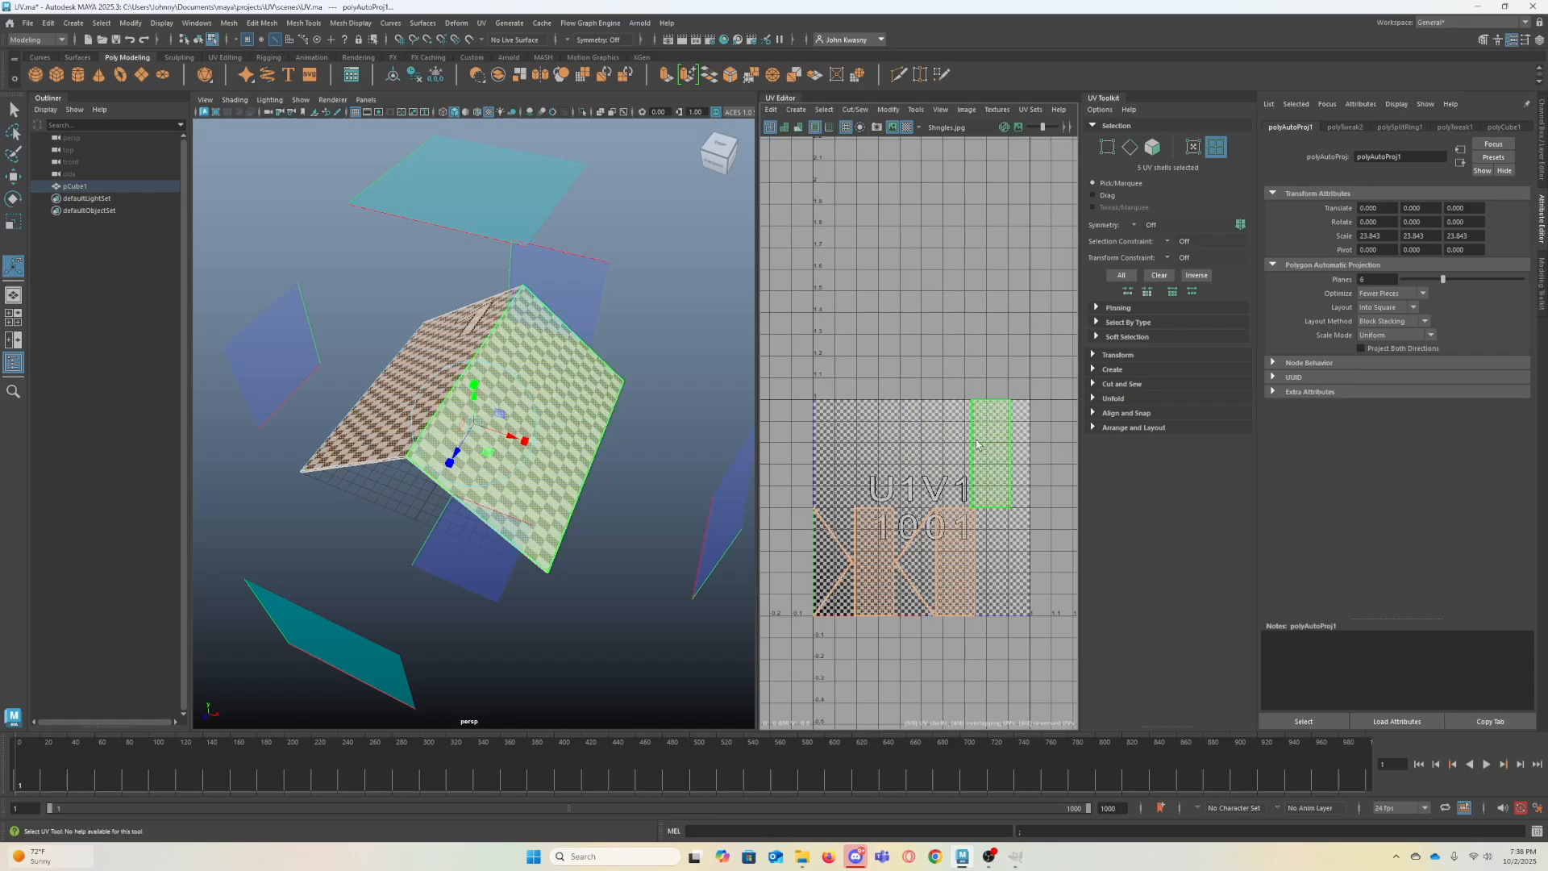
# - Select the two roof slopes' UV shells one after the other to identify them in the layout
pyautogui.click(990, 484)
pyautogui.click(735, 391)
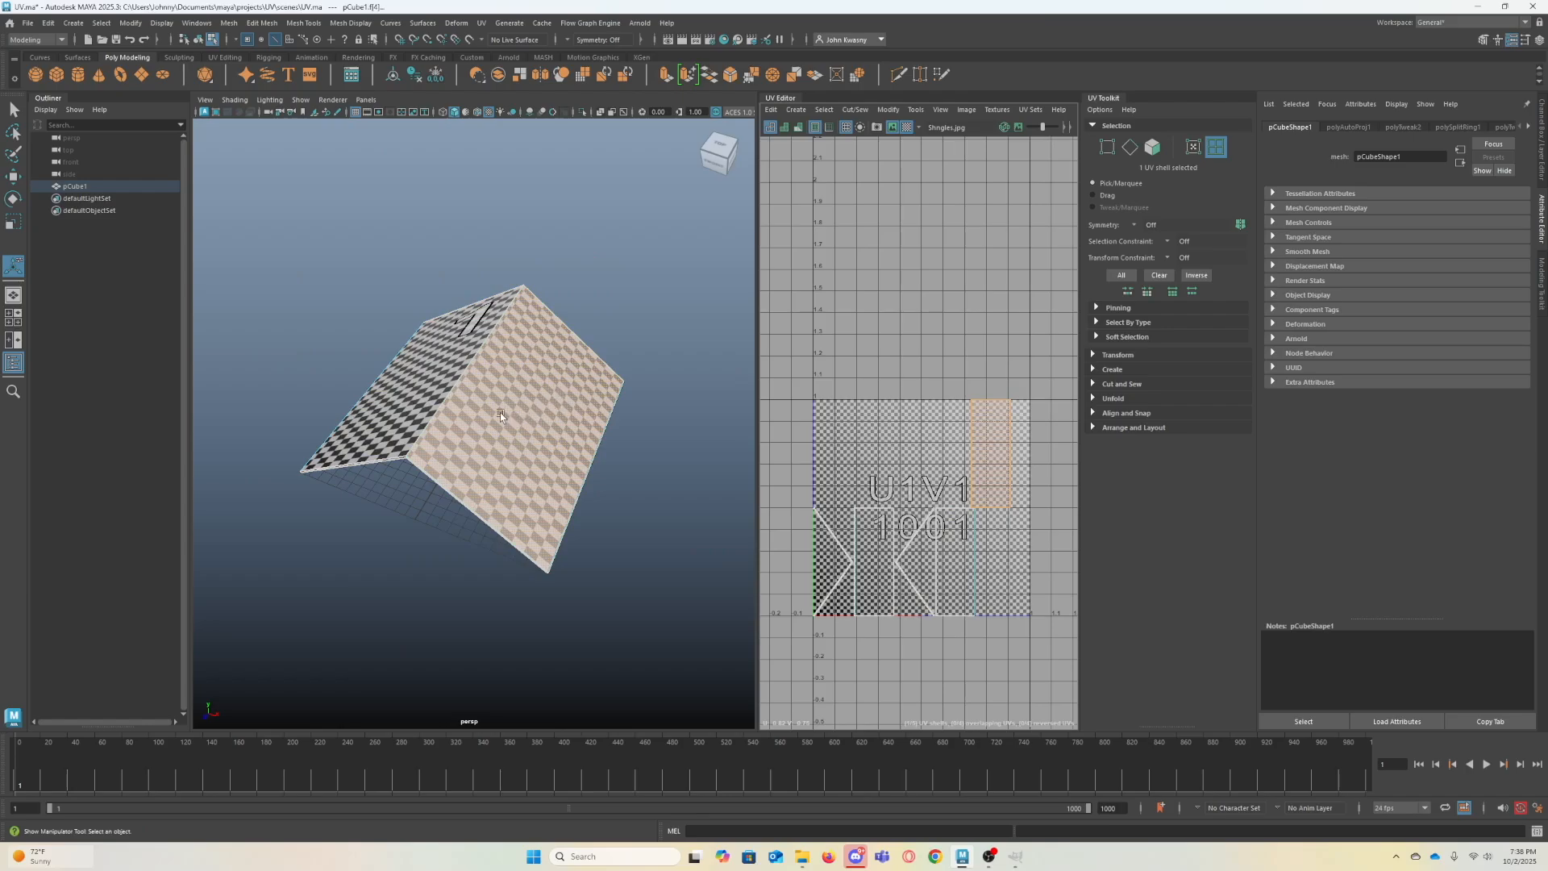
pyautogui.press('q')
pyautogui.click(429, 373)
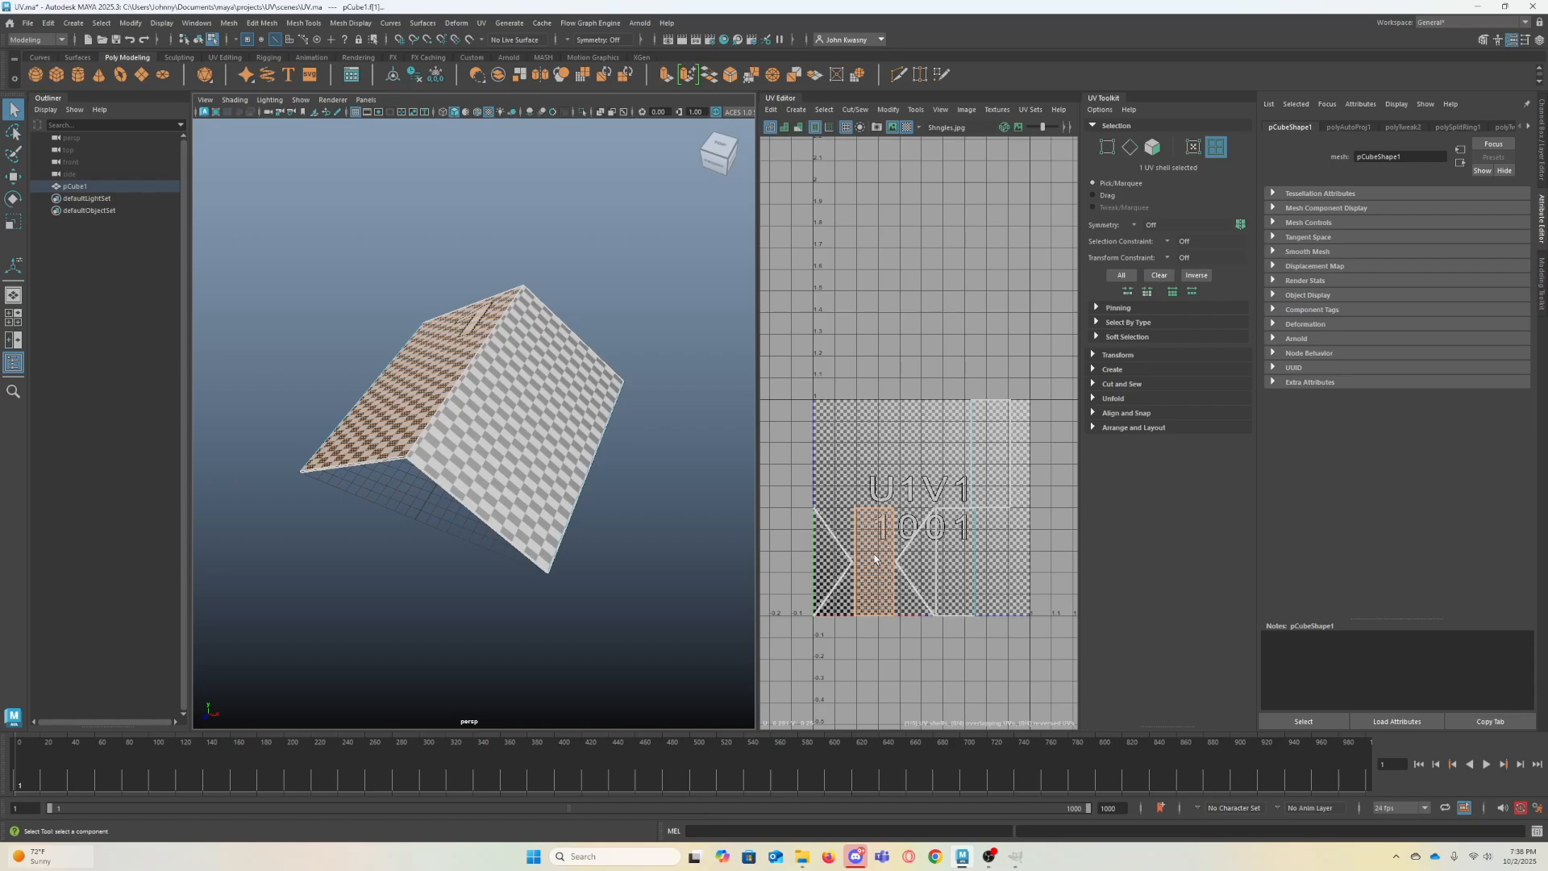
# - Move the two roof slopes' UV shells side by side into the empty space above the U1V1 tile
pyautogui.press('w')
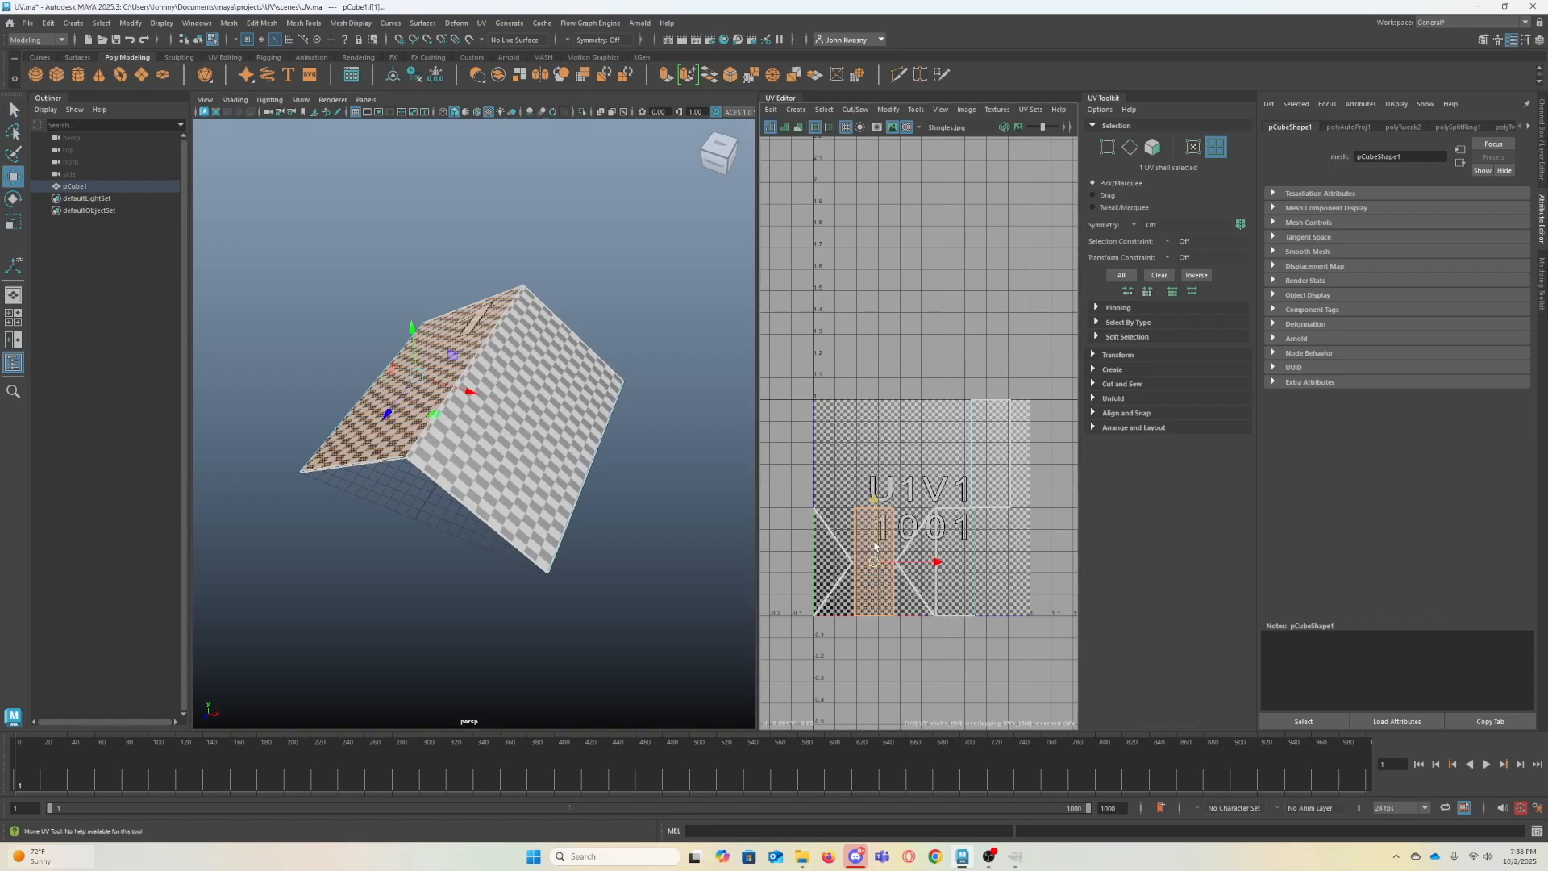
pyautogui.moveTo(873, 486); pyautogui.dragTo(872, 280)
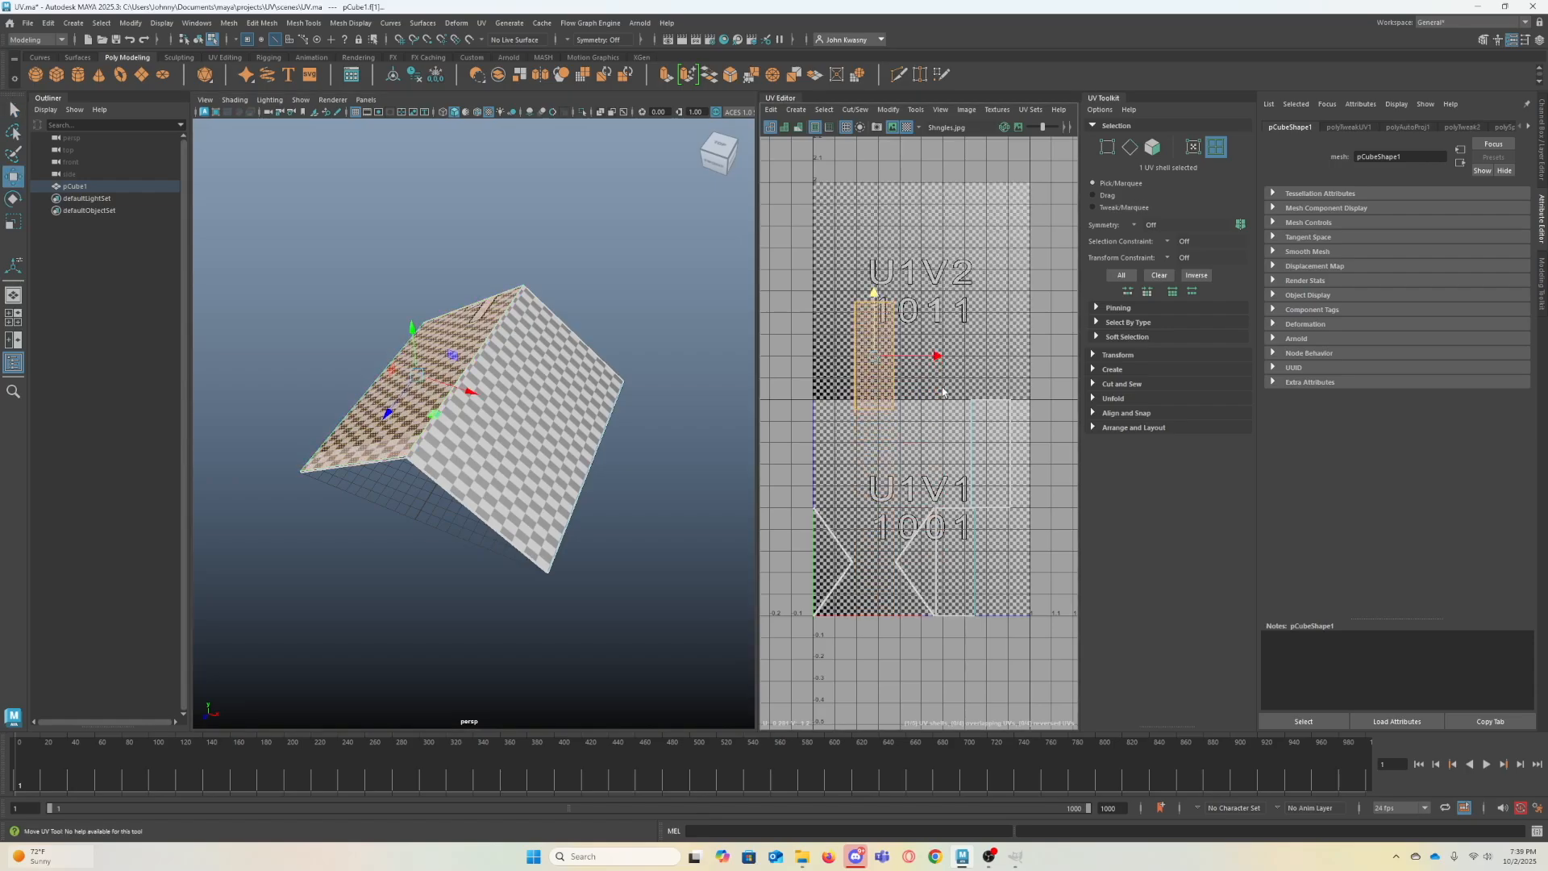
pyautogui.click(993, 441)
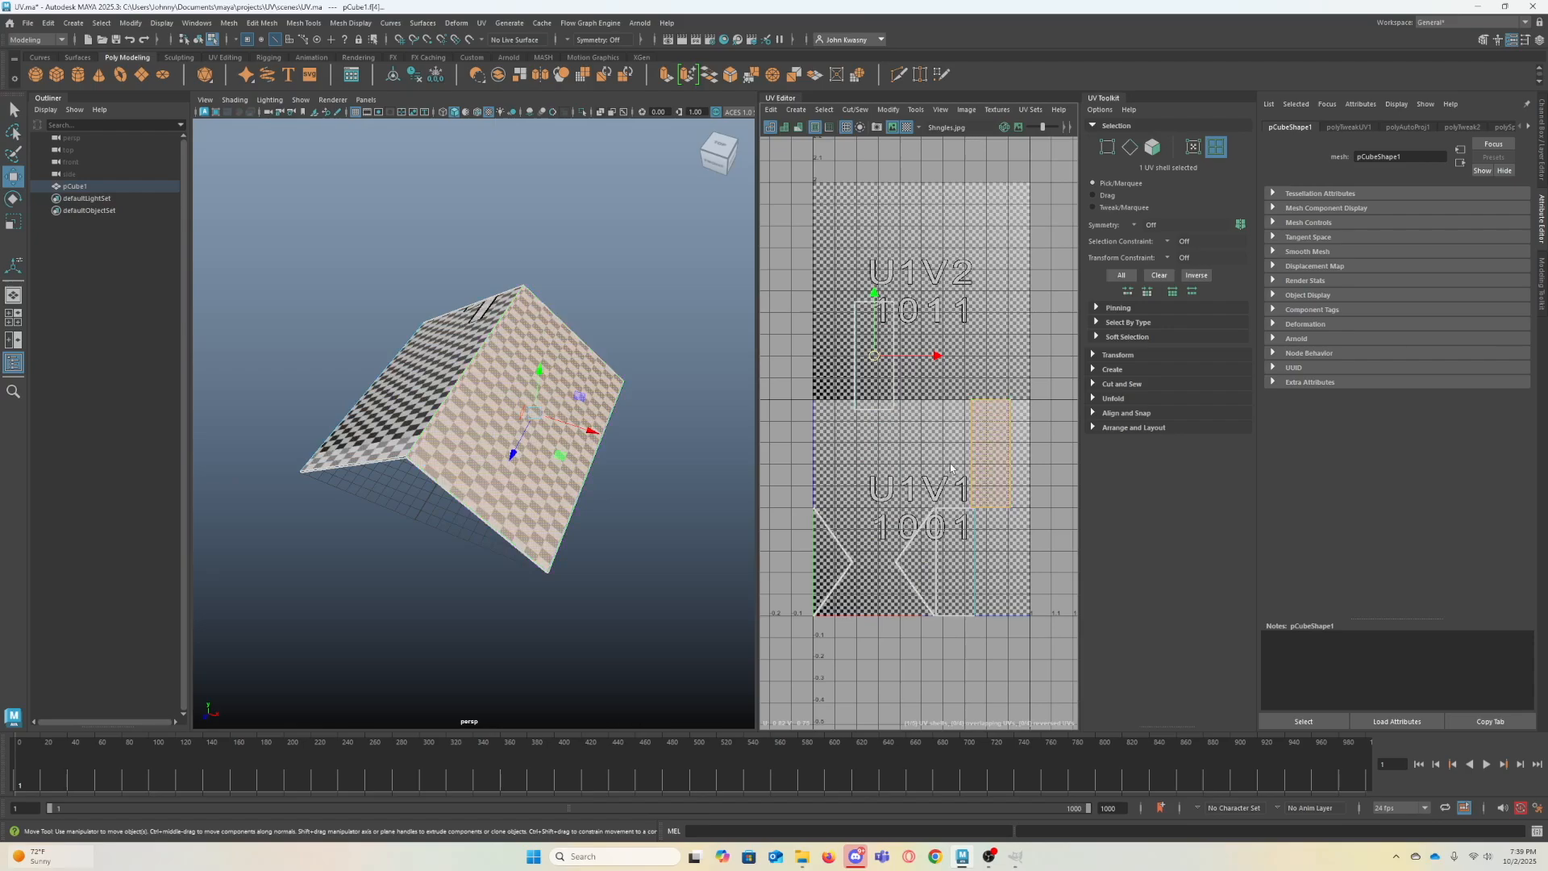
pyautogui.moveTo(991, 458); pyautogui.dragTo(924, 361)
# - Join the two slope shells along their shared ridge edge with Move and Sew
pyautogui.press('q')
pyautogui.moveTo(935, 365); pyautogui.dragTo(937, 330, button='right')
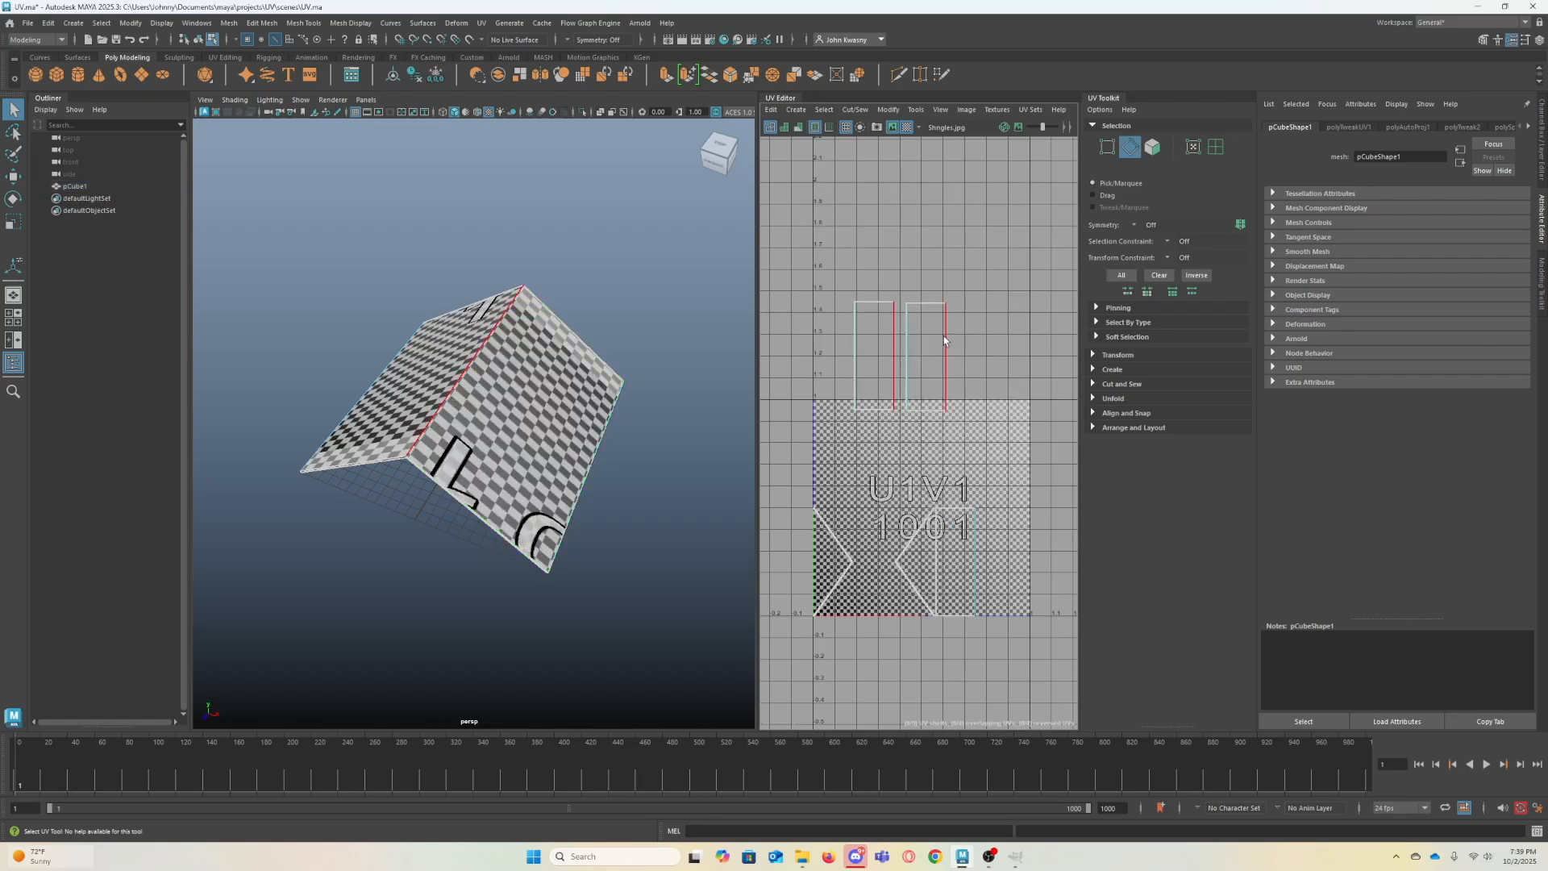
pyautogui.click(945, 340)
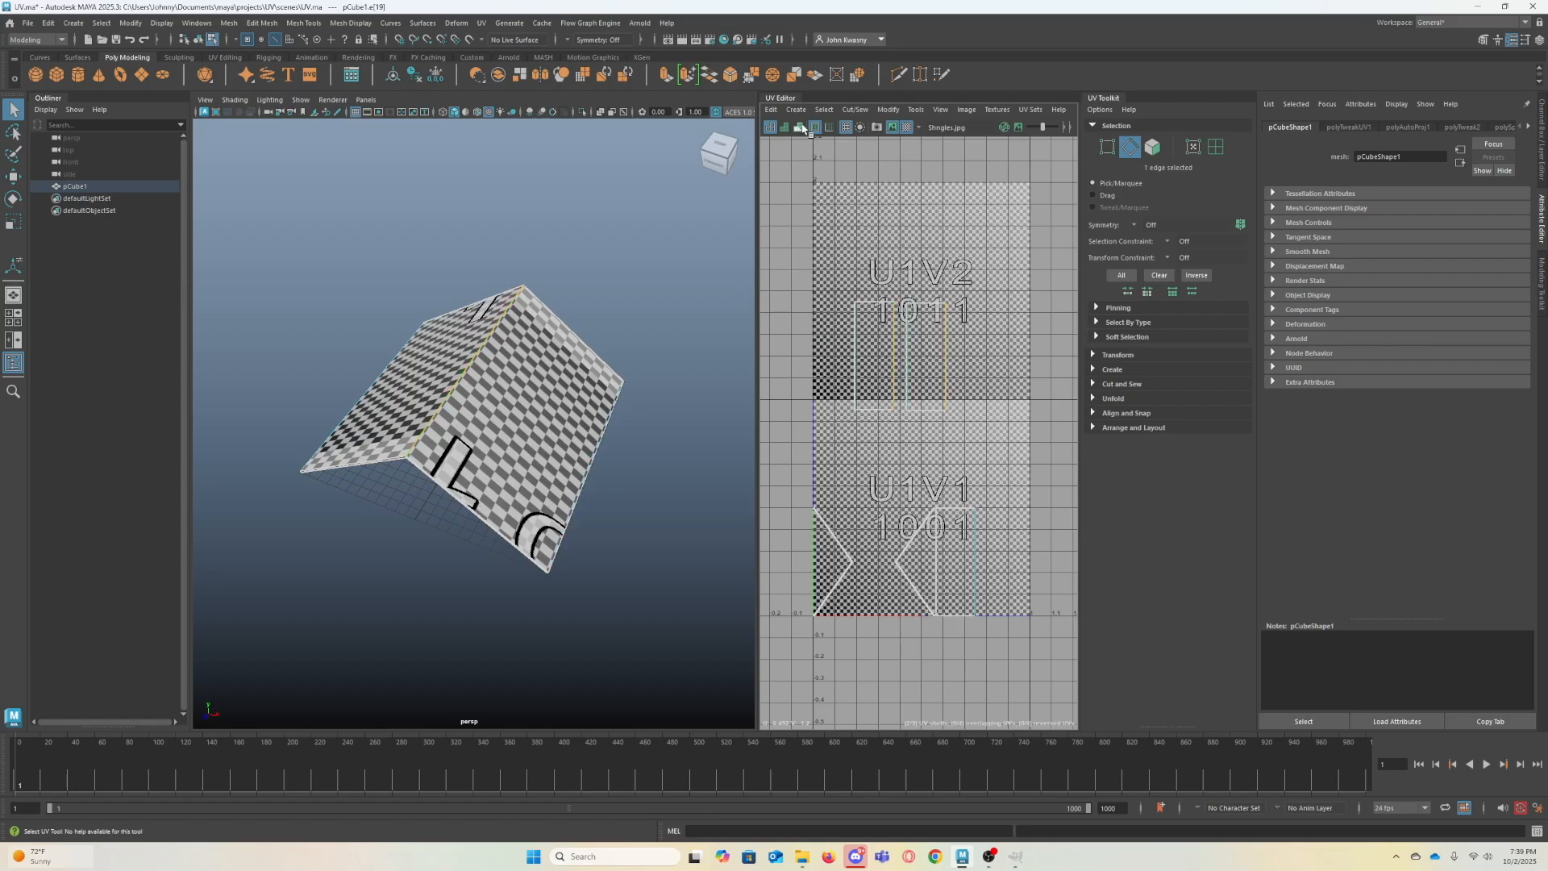
pyautogui.click(855, 111)
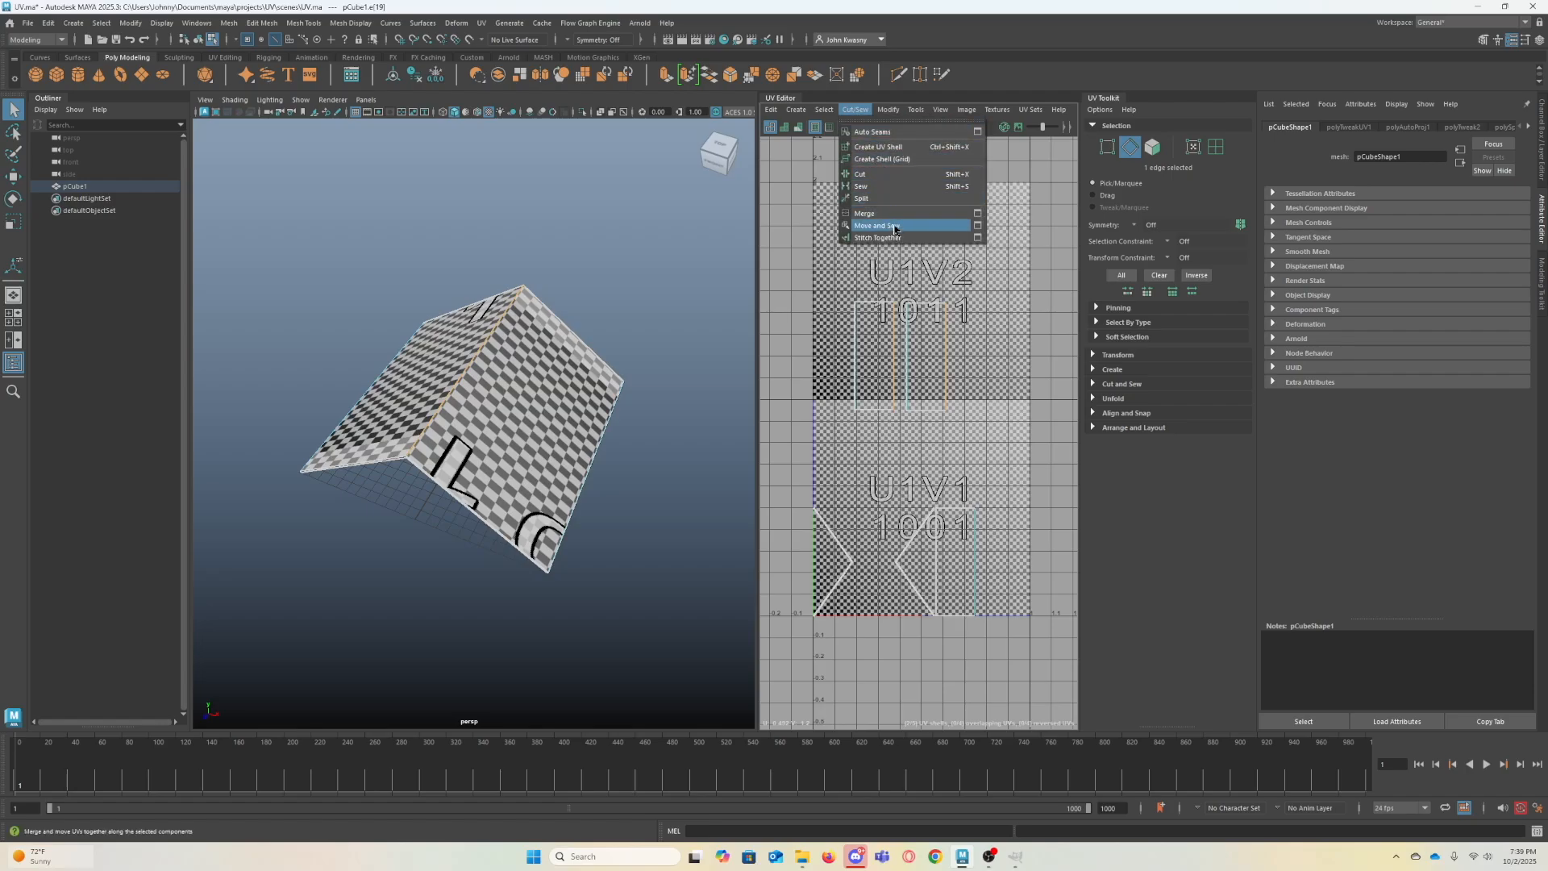
pyautogui.click(895, 227)
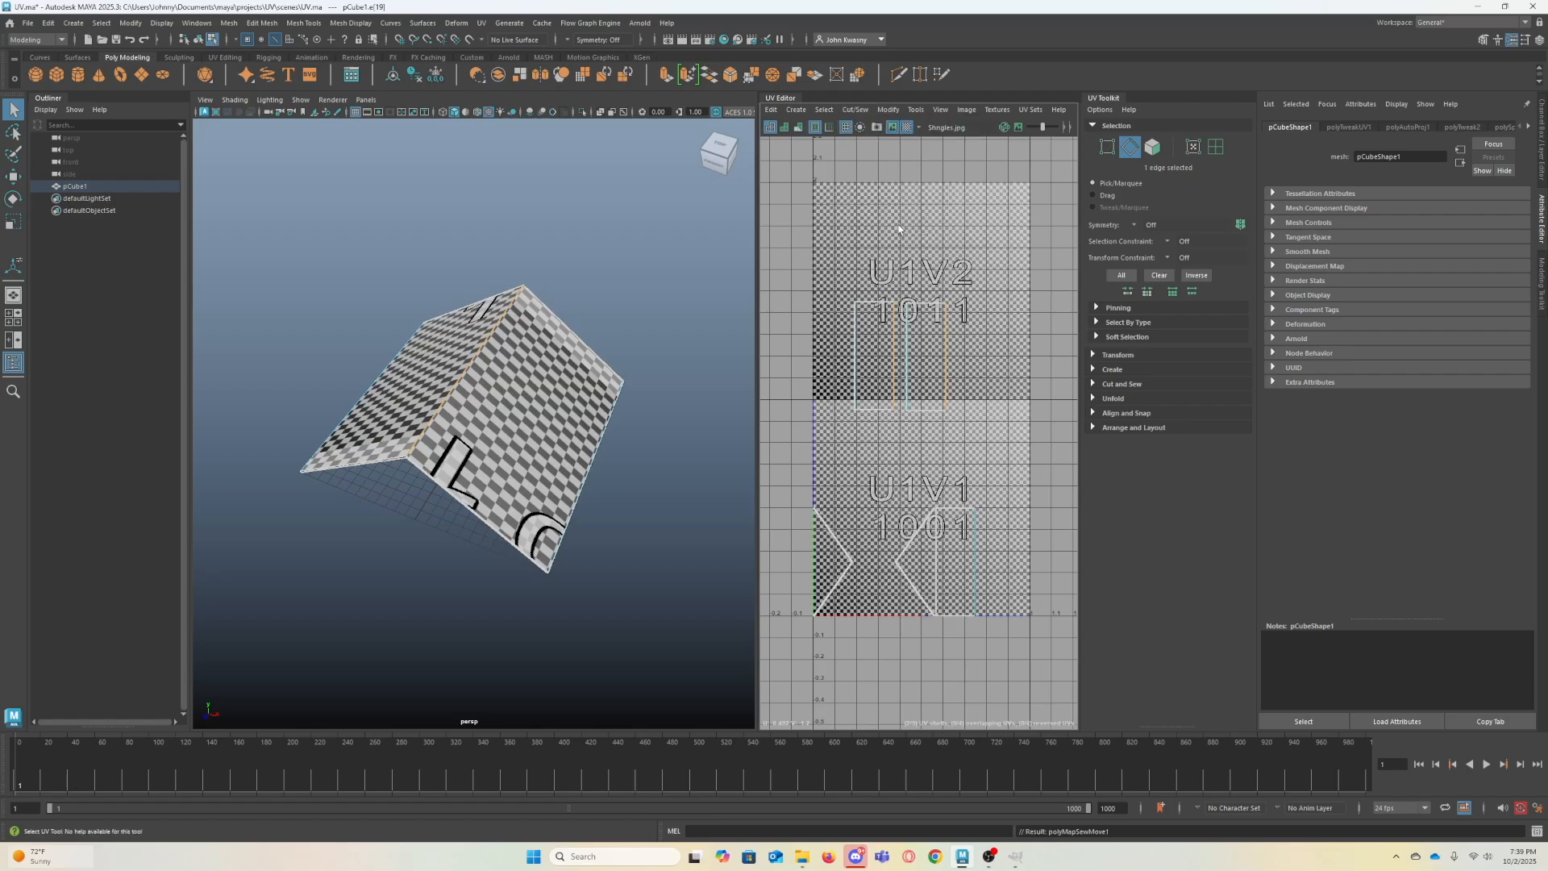
# - Move the sewn slopes' UV shell back inside the U1V1 tile, into the free area above the V-shaped shells
pyautogui.rightClick(922, 345)
pyautogui.moveTo(922, 345); pyautogui.dragTo(907, 338, button='right')
pyautogui.click(937, 351)
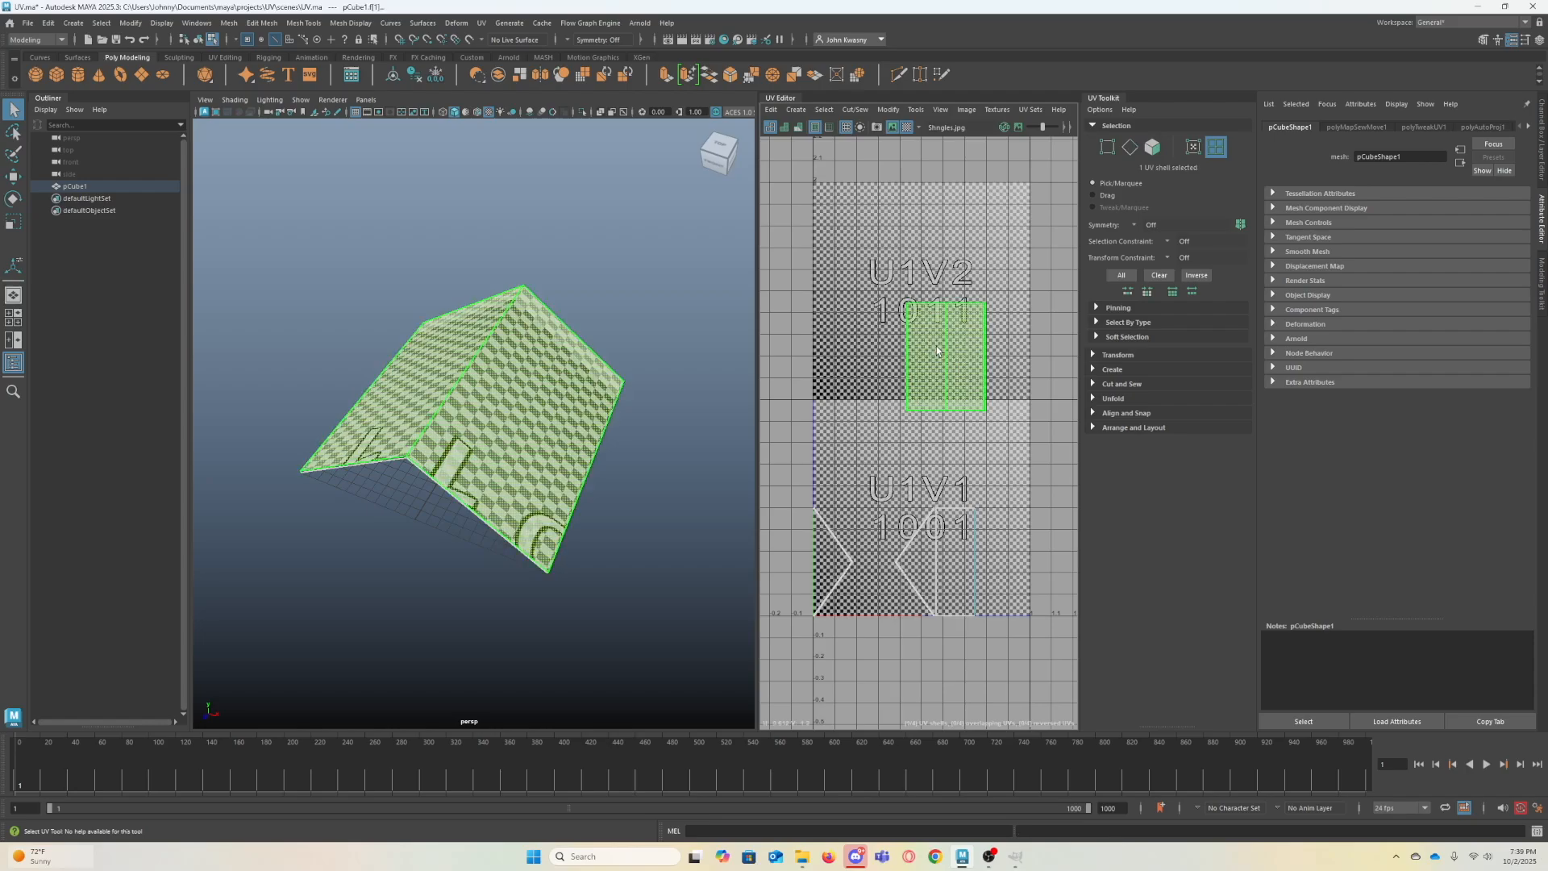
pyautogui.press('w')
pyautogui.moveTo(946, 360); pyautogui.dragTo(871, 468)
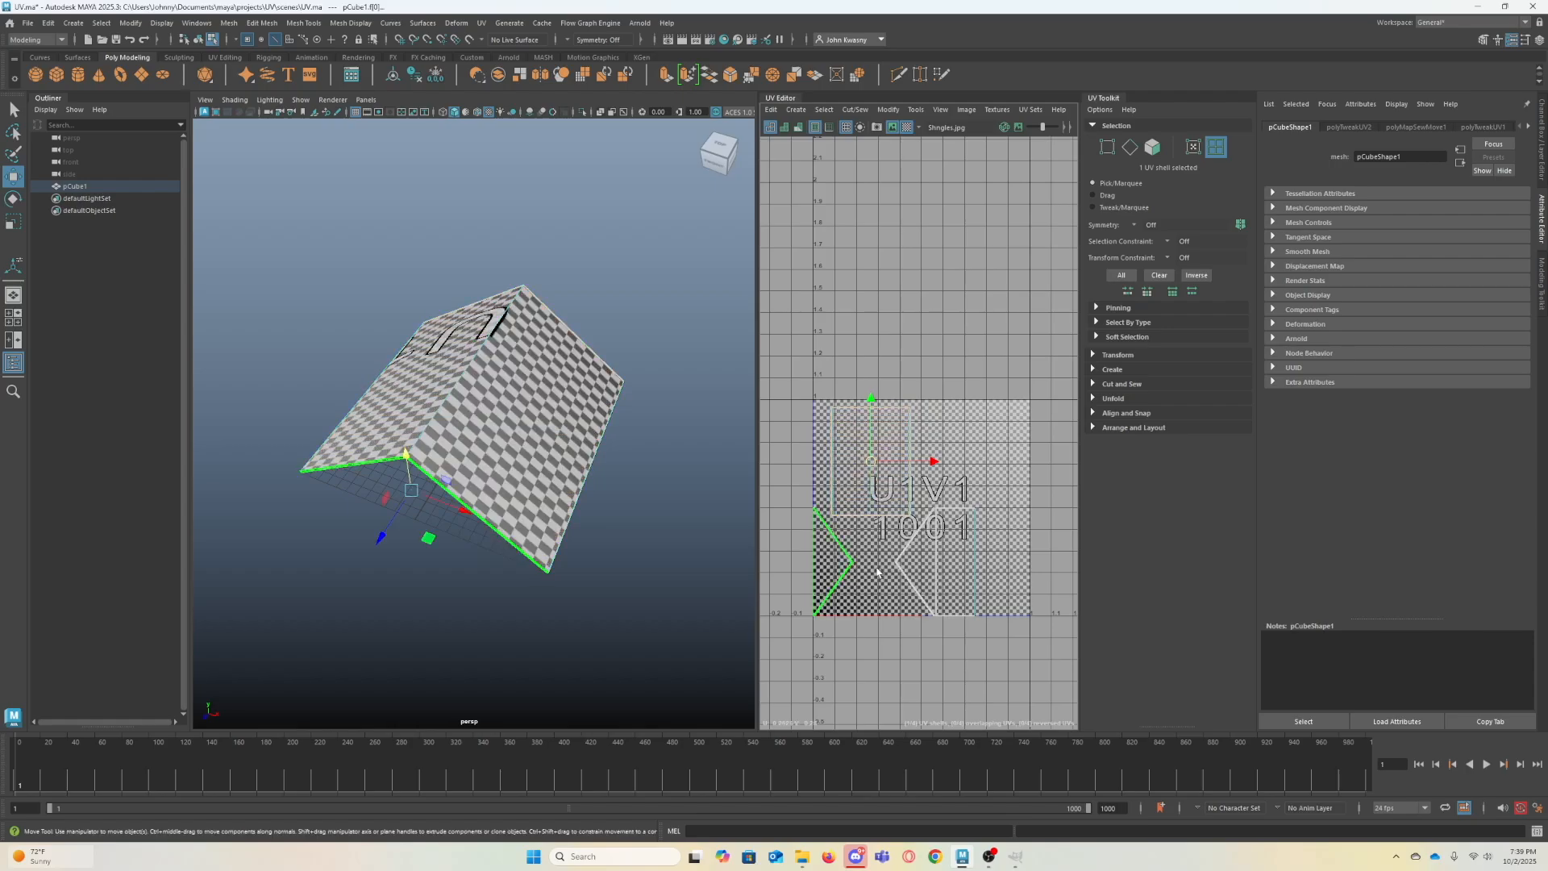
# - Select the V-shaped and underside UV shells to identify them, and examine the roof's thin gable edge up close
pyautogui.click(901, 569)
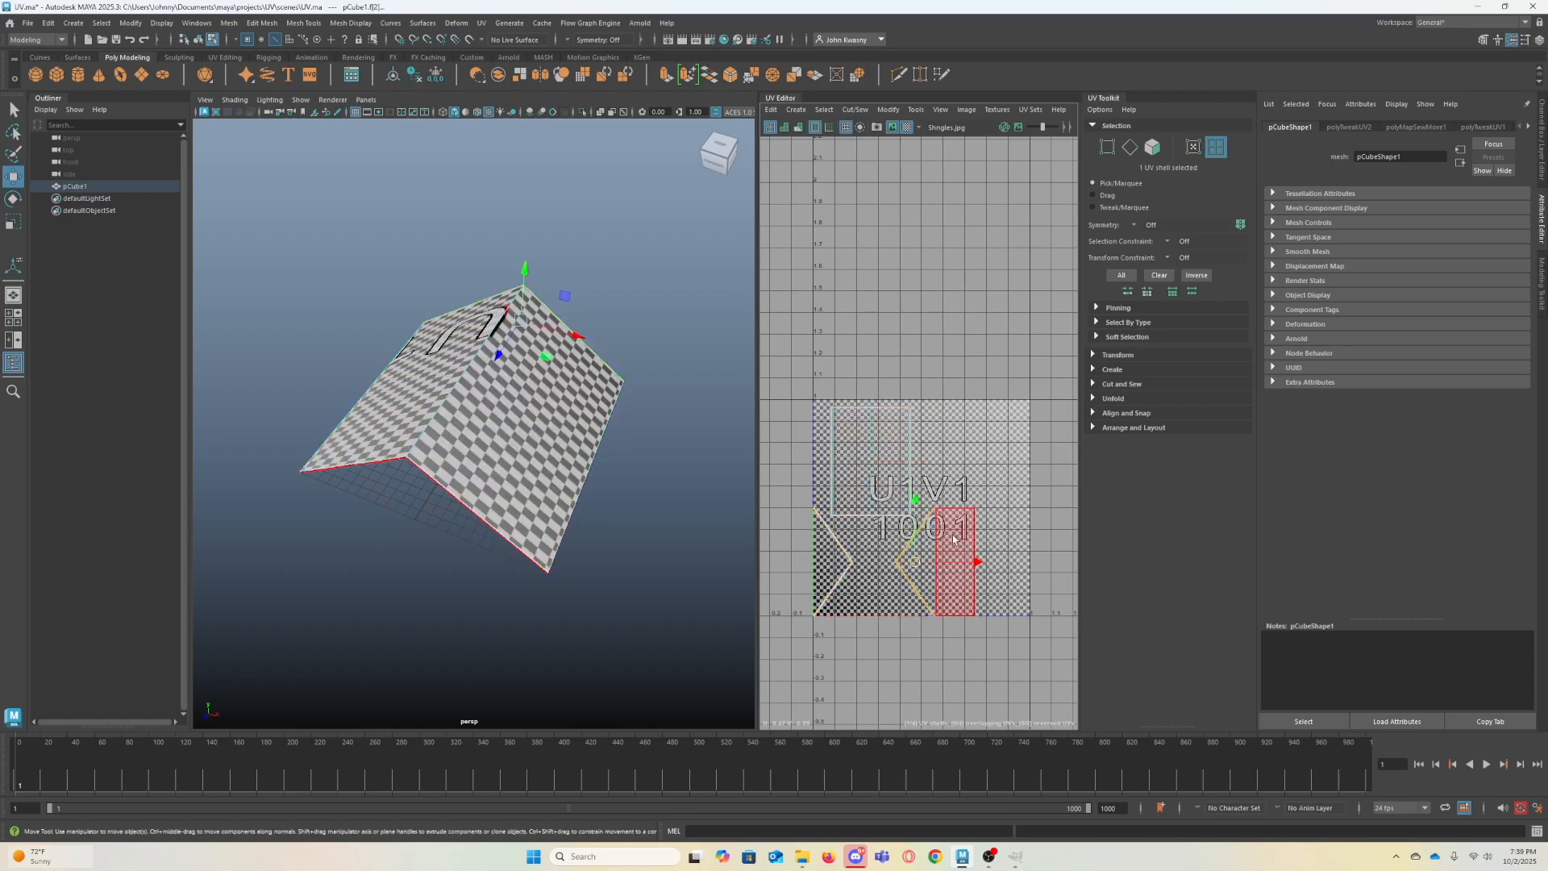
pyautogui.click(966, 567)
pyautogui.moveTo(438, 405)
pyautogui.keyDown('alt'); pyautogui.mouseDown()
pyautogui.moveTo(477, 331)
pyautogui.moveTo(468, 403)
pyautogui.mouseUp(); pyautogui.keyUp('alt')
pyautogui.keyDown('alt'); pyautogui.moveTo(468, 403); pyautogui.dragTo(670, 458, button='right'); pyautogui.keyUp('alt')
pyautogui.keyDown('alt'); pyautogui.moveTo(606, 362); pyautogui.dragTo(553, 411); pyautogui.keyUp('alt')
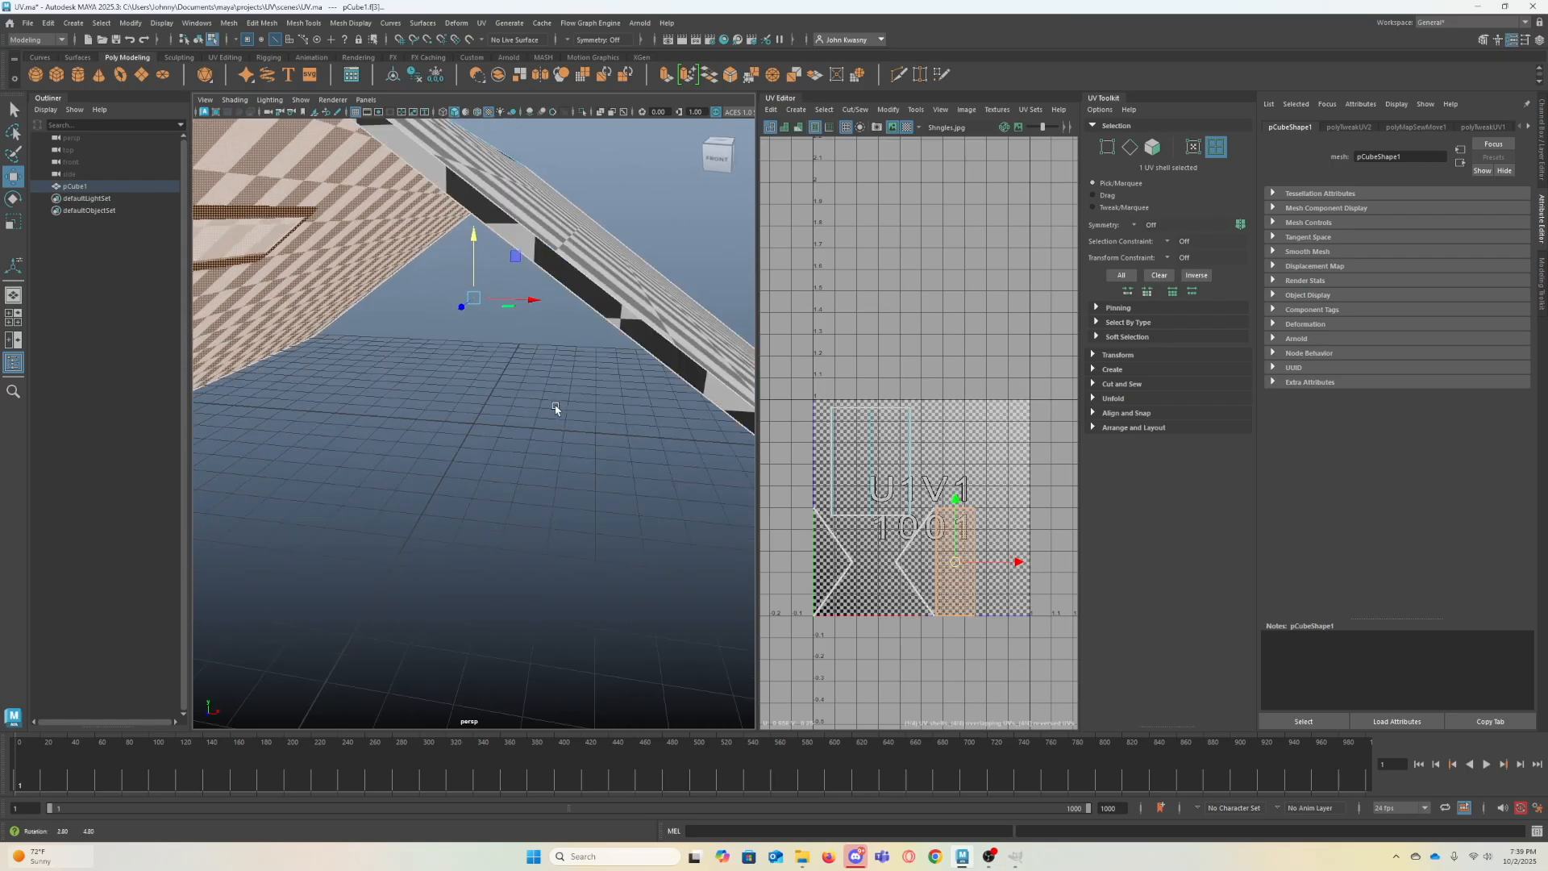
pyautogui.doubleClick(612, 316)
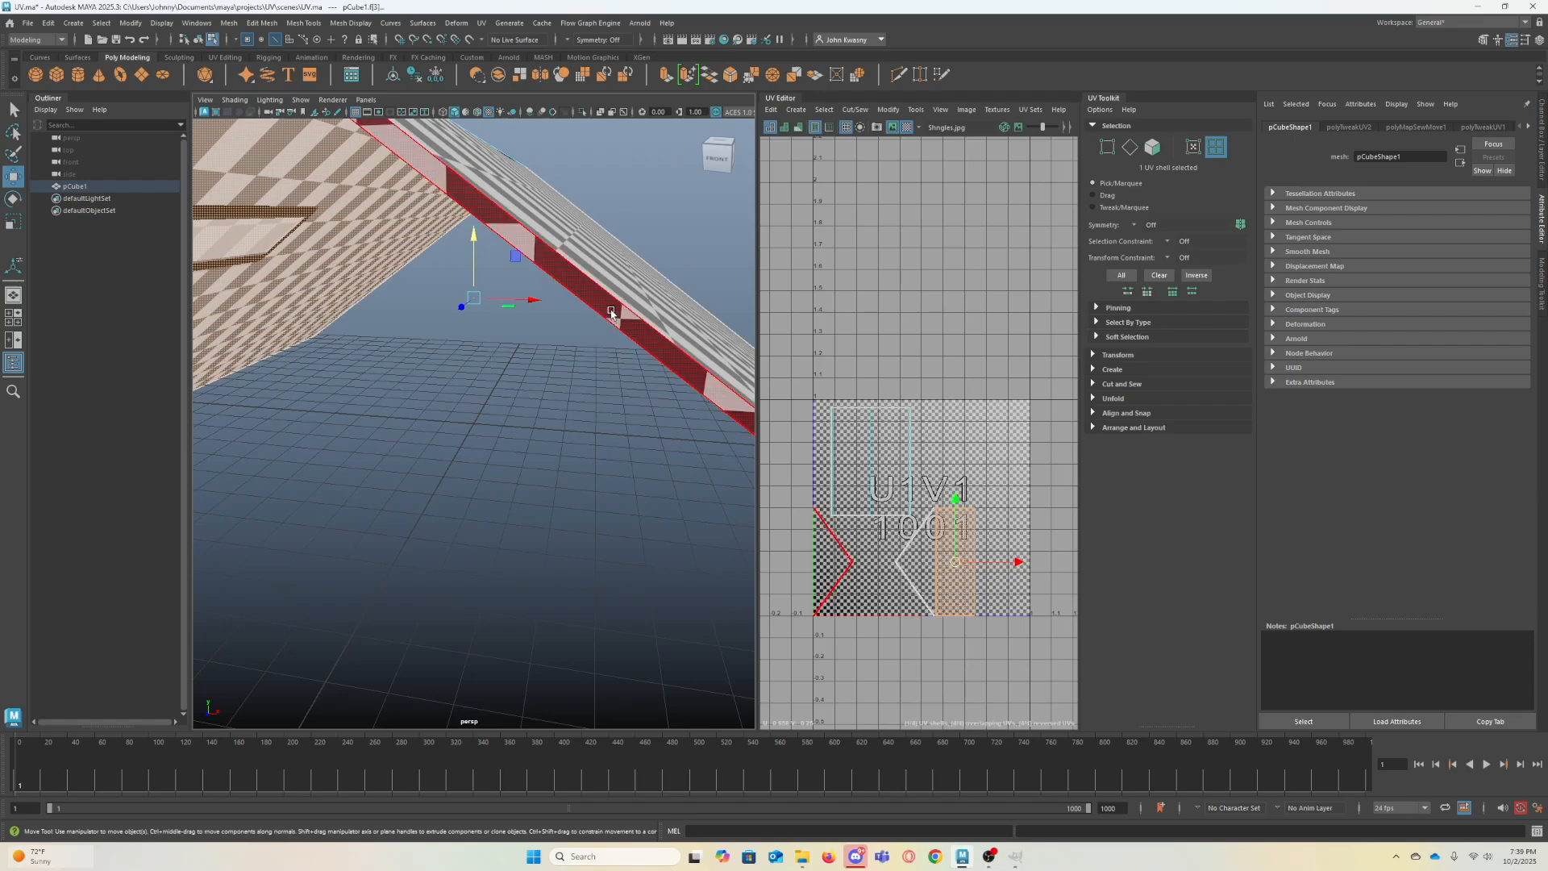
pyautogui.keyDown('alt'); pyautogui.moveTo(575, 378); pyautogui.dragTo(595, 378, button='right'); pyautogui.keyUp('alt')
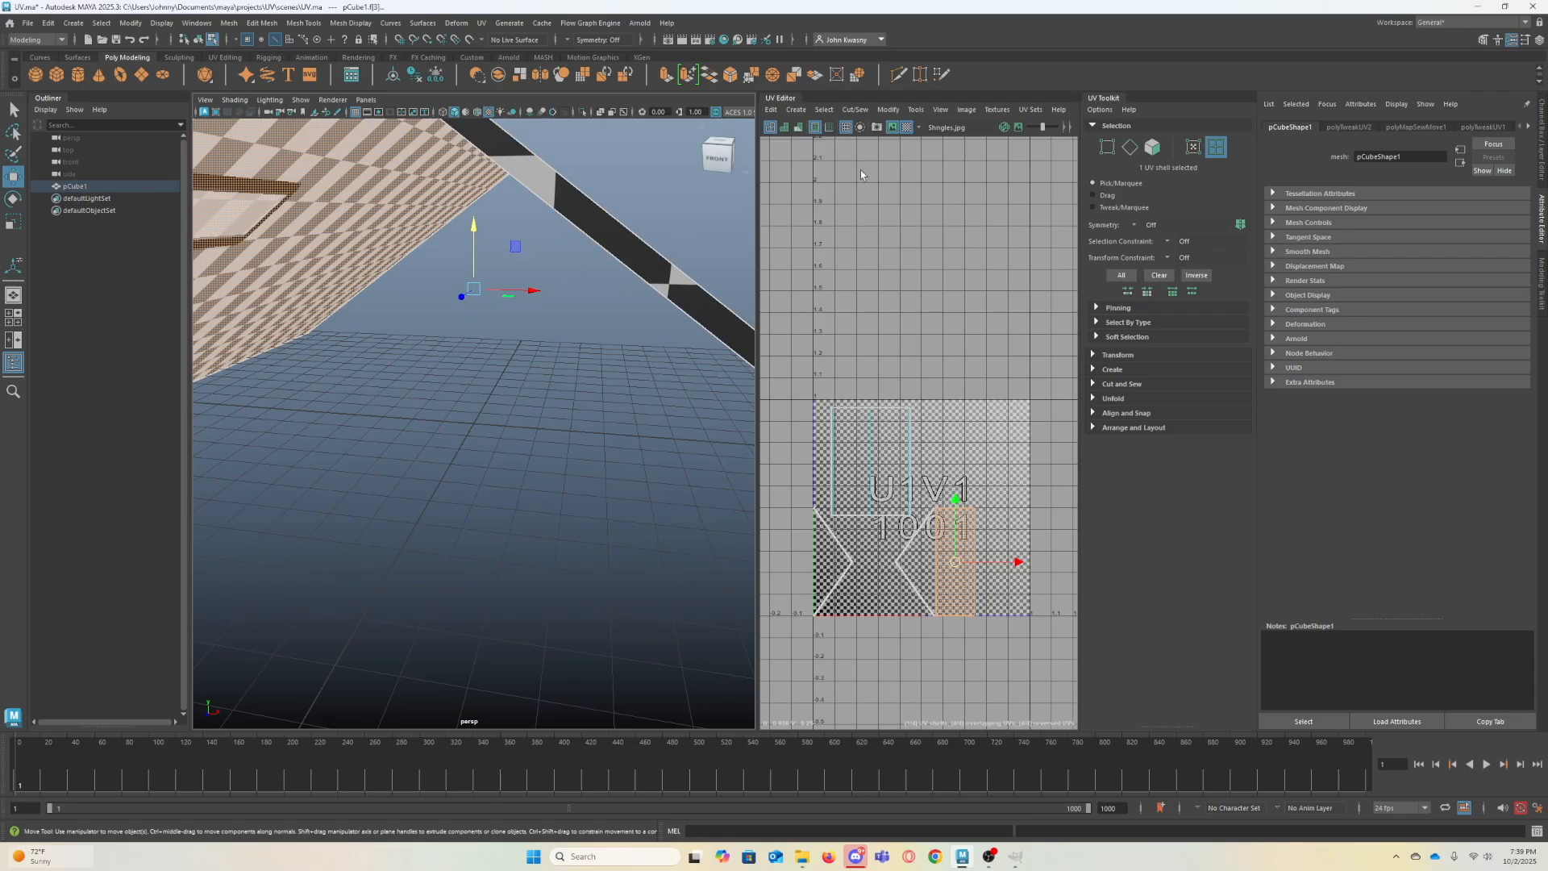
# - Switch the checker display off and inspect the shingle texture on the roof's gable edge and slopes
pyautogui.click(906, 127)
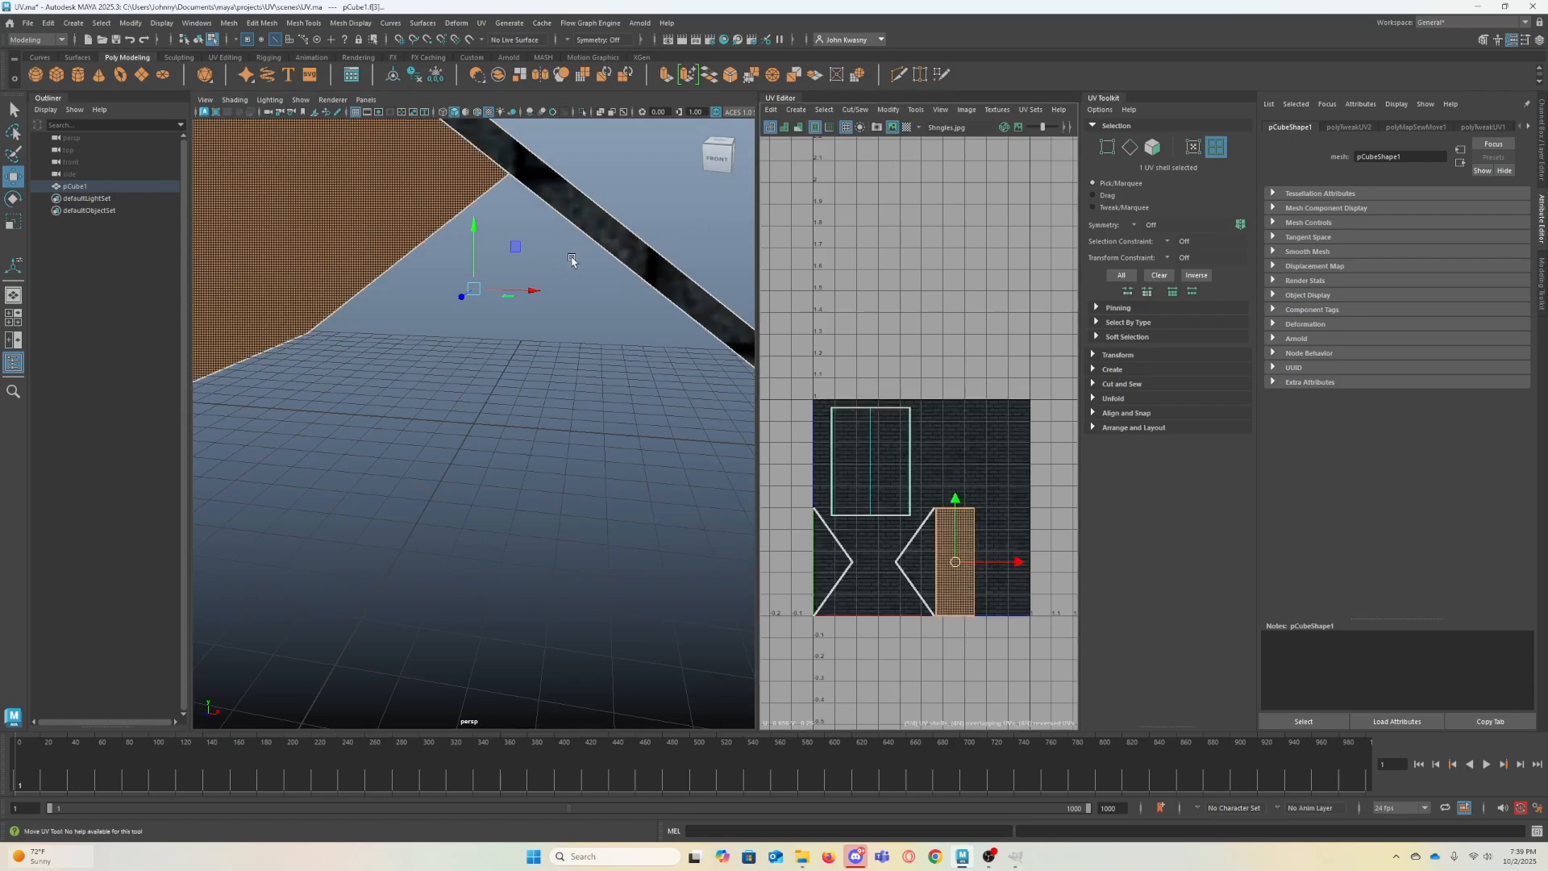
pyautogui.keyDown('alt'); pyautogui.moveTo(596, 238); pyautogui.dragTo(597, 237); pyautogui.keyUp('alt')
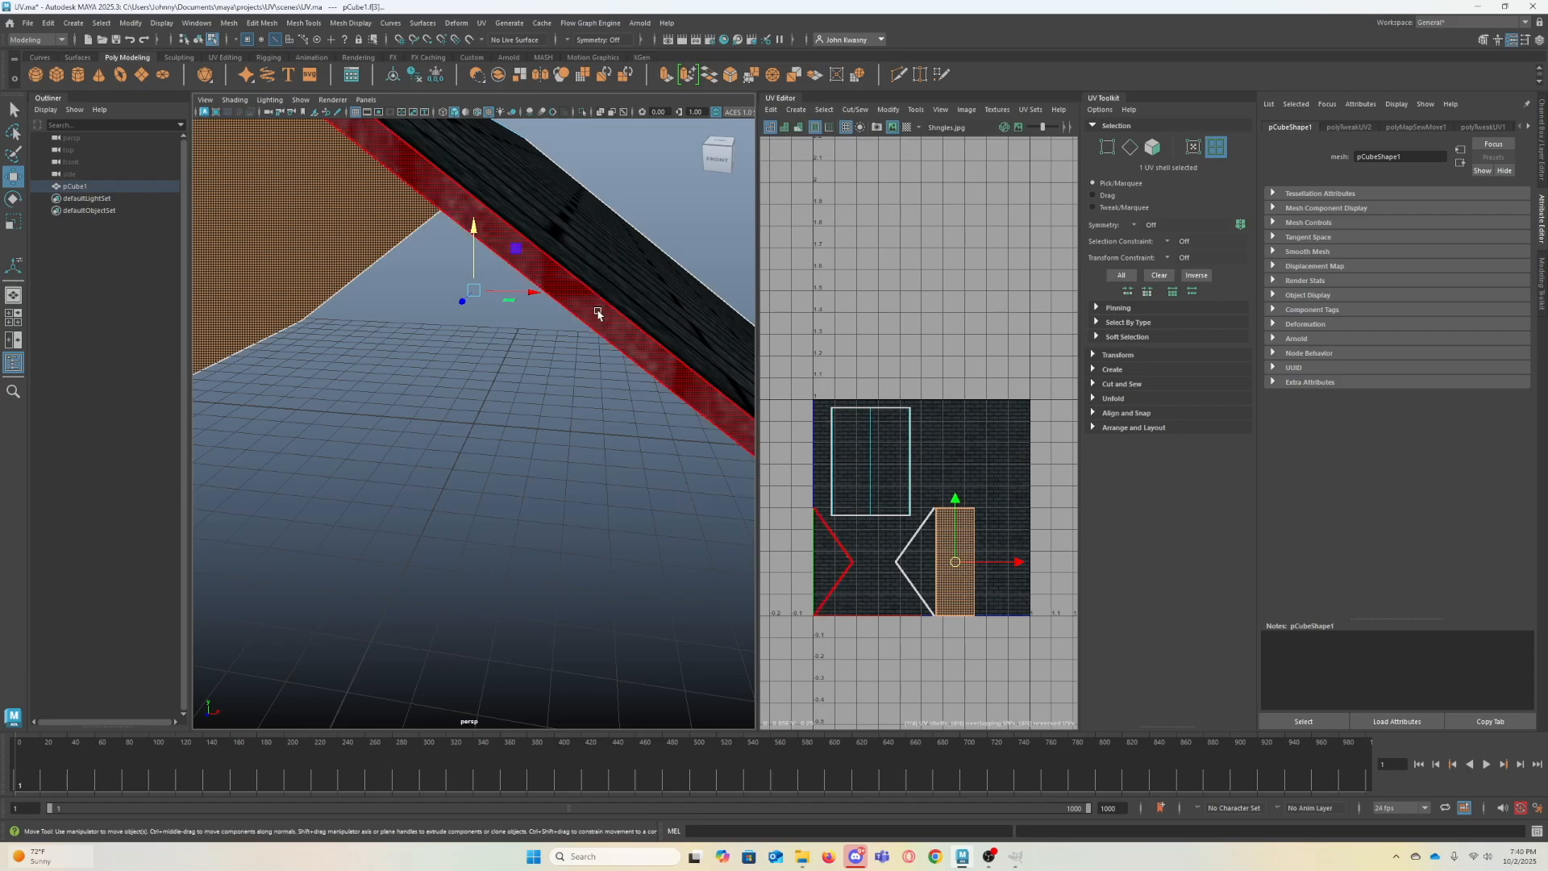
pyautogui.press('q')
pyautogui.keyDown('alt'); pyautogui.moveTo(598, 316); pyautogui.dragTo(548, 327, button='right'); pyautogui.keyUp('alt')
pyautogui.keyDown('alt'); pyautogui.moveTo(588, 339); pyautogui.dragTo(564, 342); pyautogui.keyUp('alt')
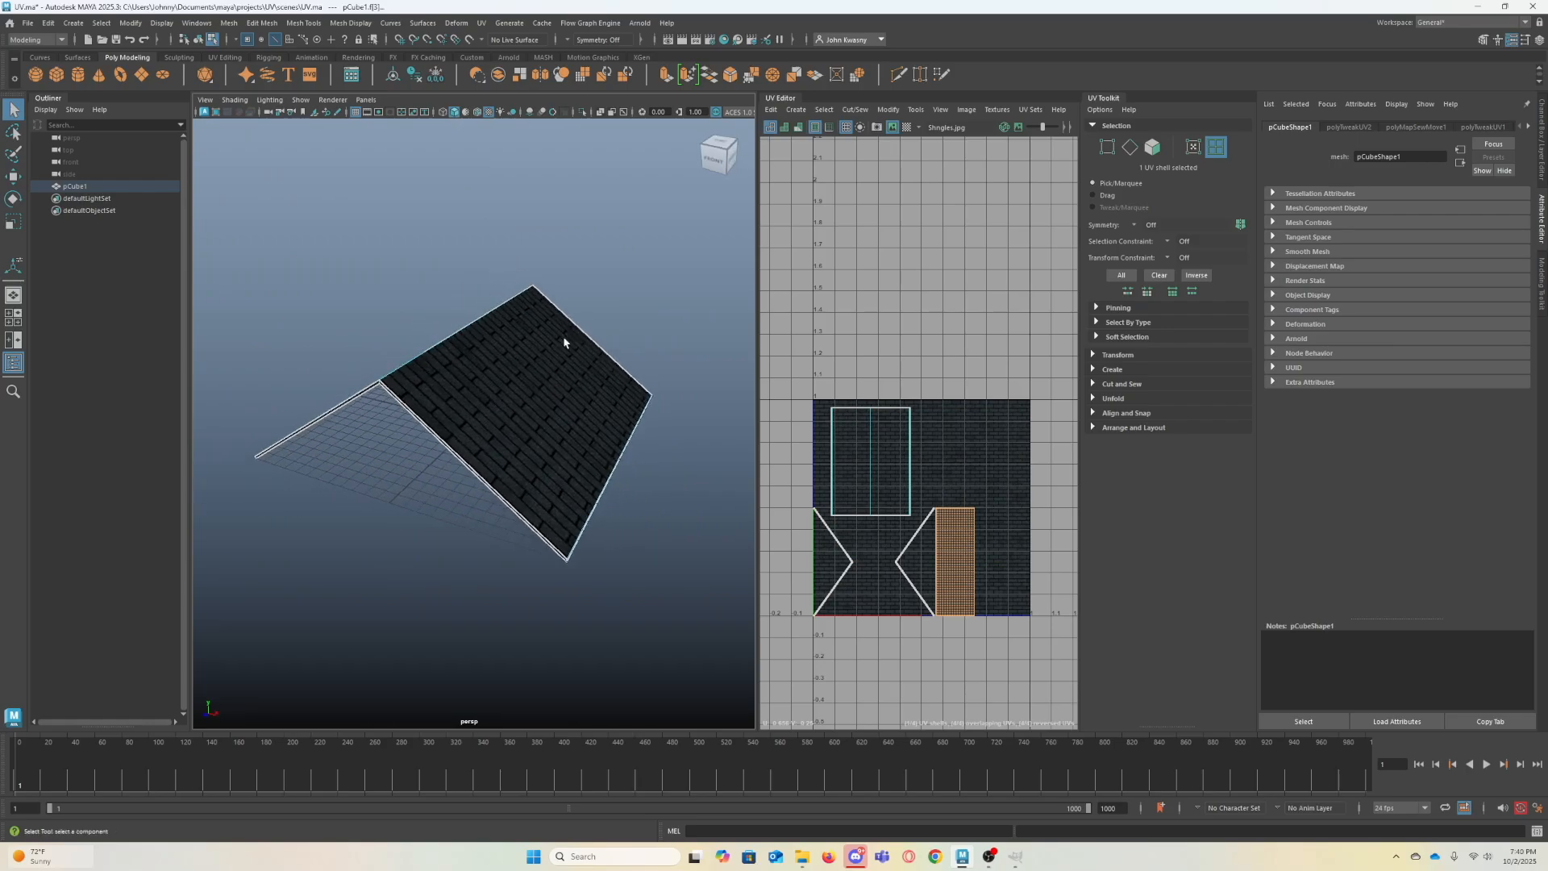
pyautogui.click(558, 391)
pyautogui.click(622, 351)
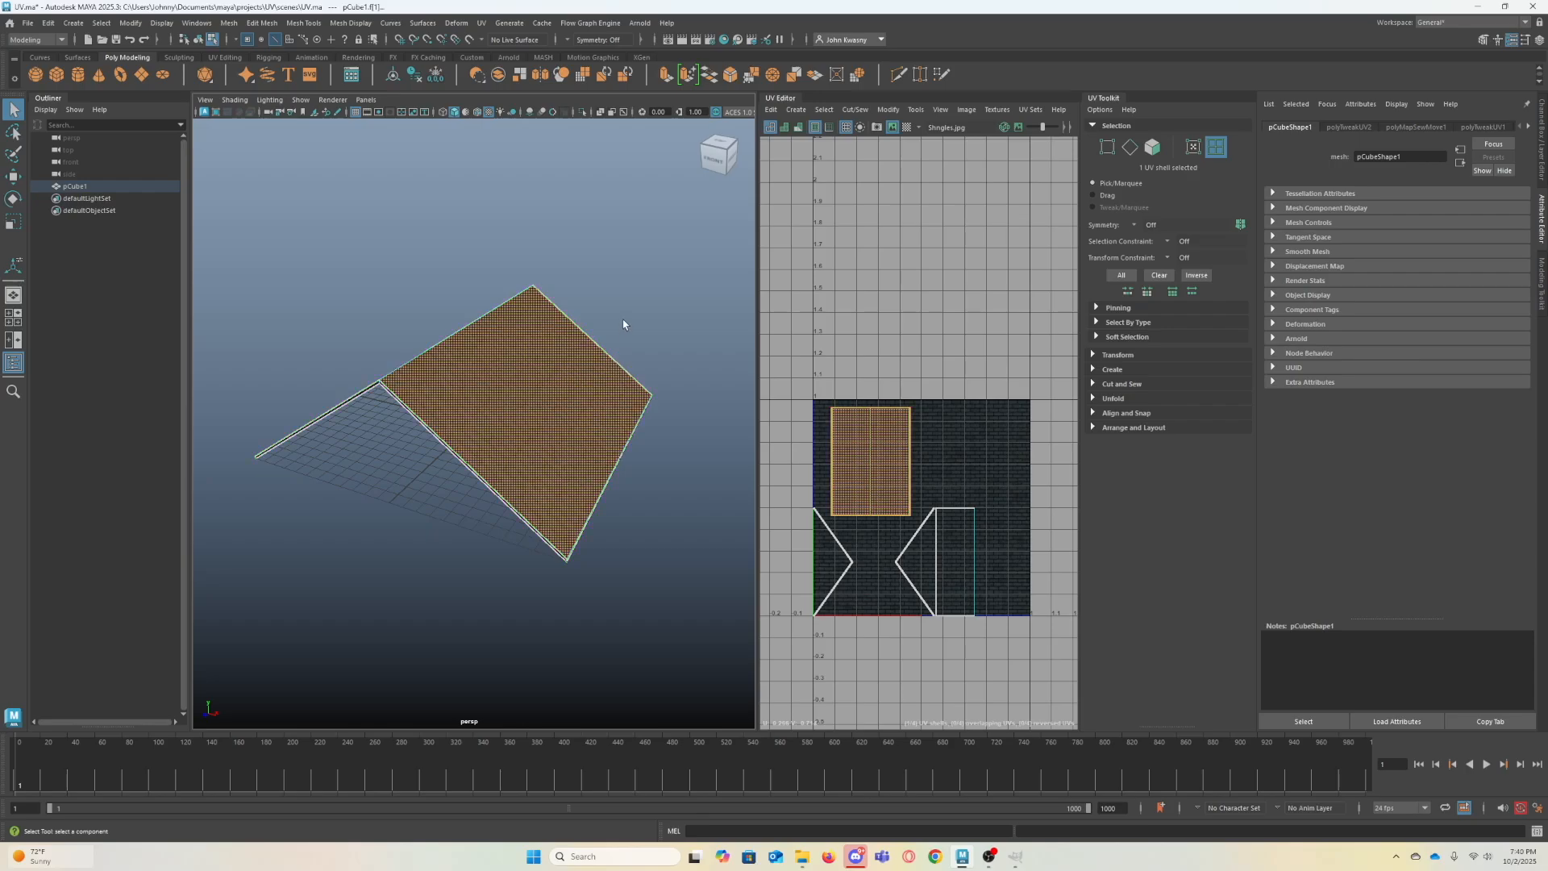
pyautogui.keyDown('alt'); pyautogui.moveTo(666, 328); pyautogui.dragTo(548, 407); pyautogui.keyUp('alt')
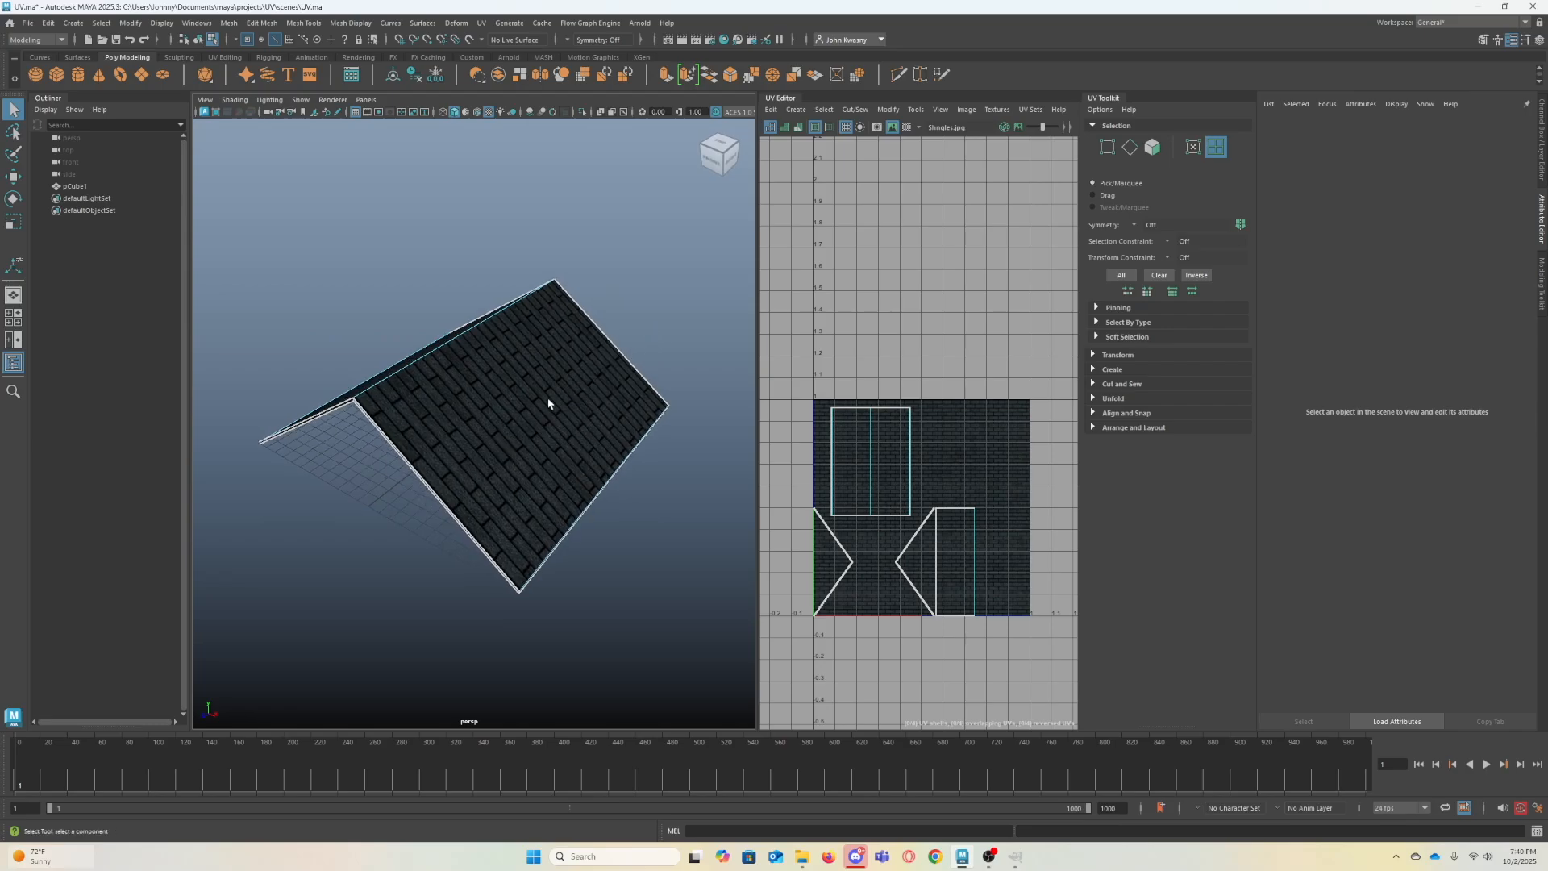
# - With the checker display on, rotate the slopes' UV shell a quarter turn counterclockwise and place it in the tile's upper-left corner
pyautogui.click(907, 128)
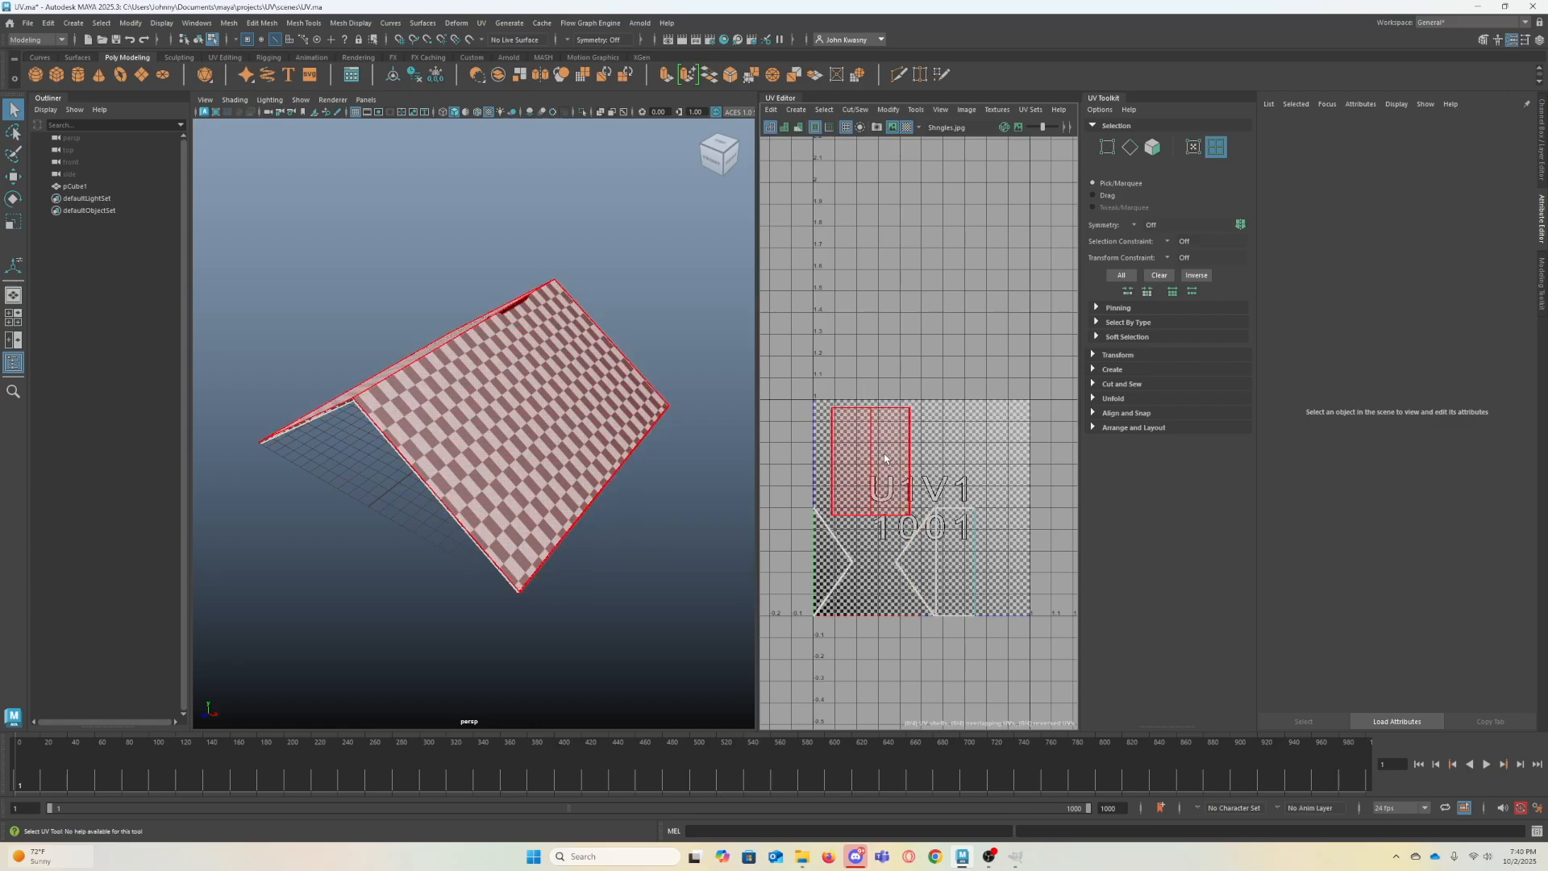
pyautogui.click(885, 458)
pyautogui.press('w')
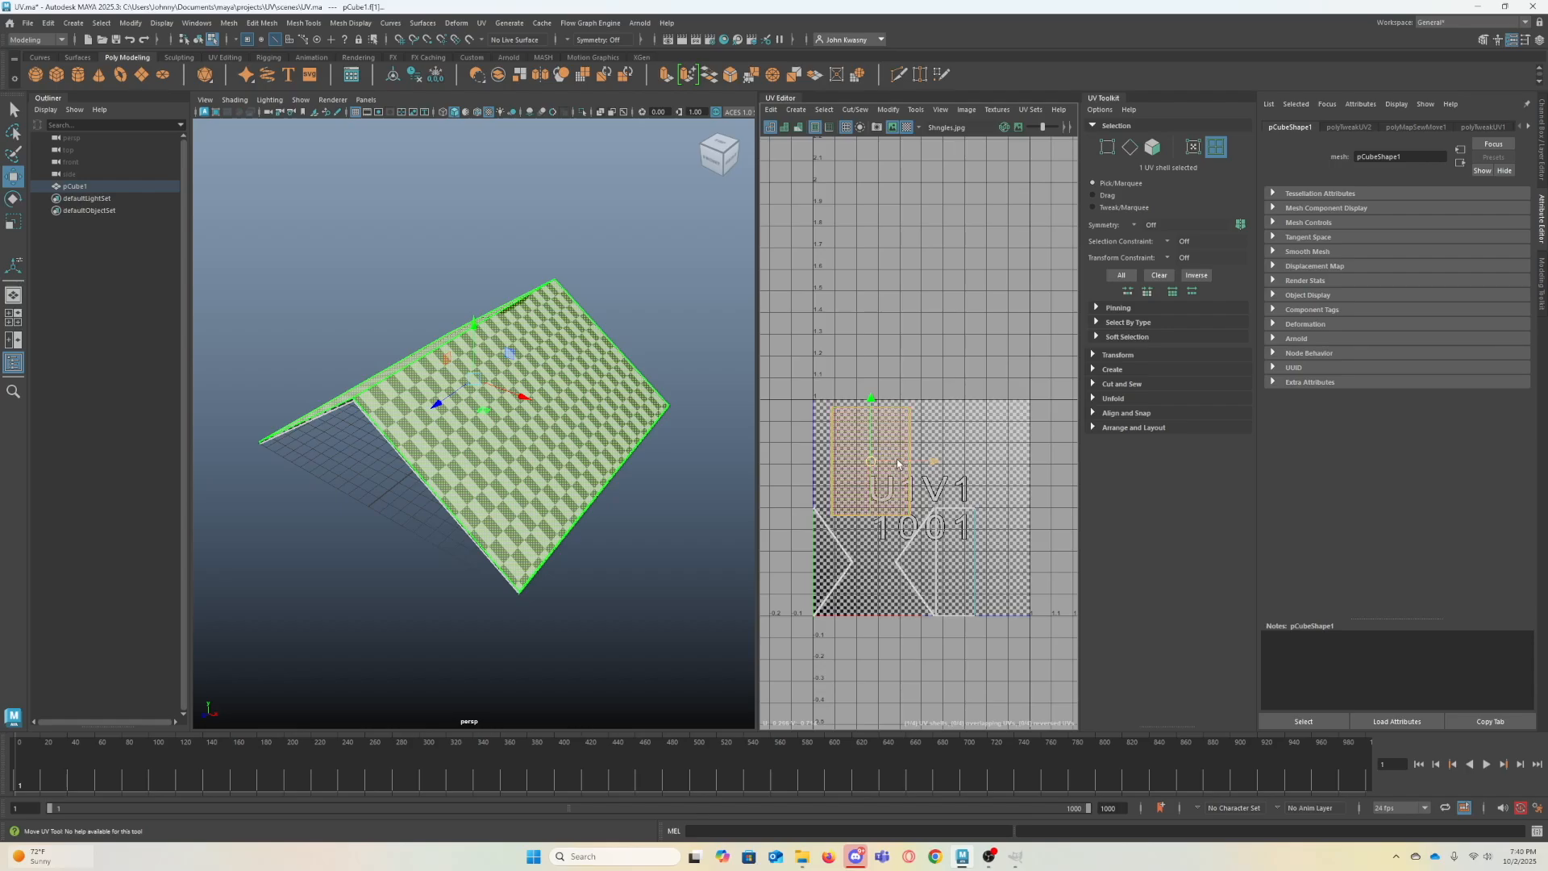
pyautogui.moveTo(934, 463)
pyautogui.mouseDown()
pyautogui.moveTo(984, 464)
pyautogui.moveTo(963, 463)
pyautogui.mouseUp()
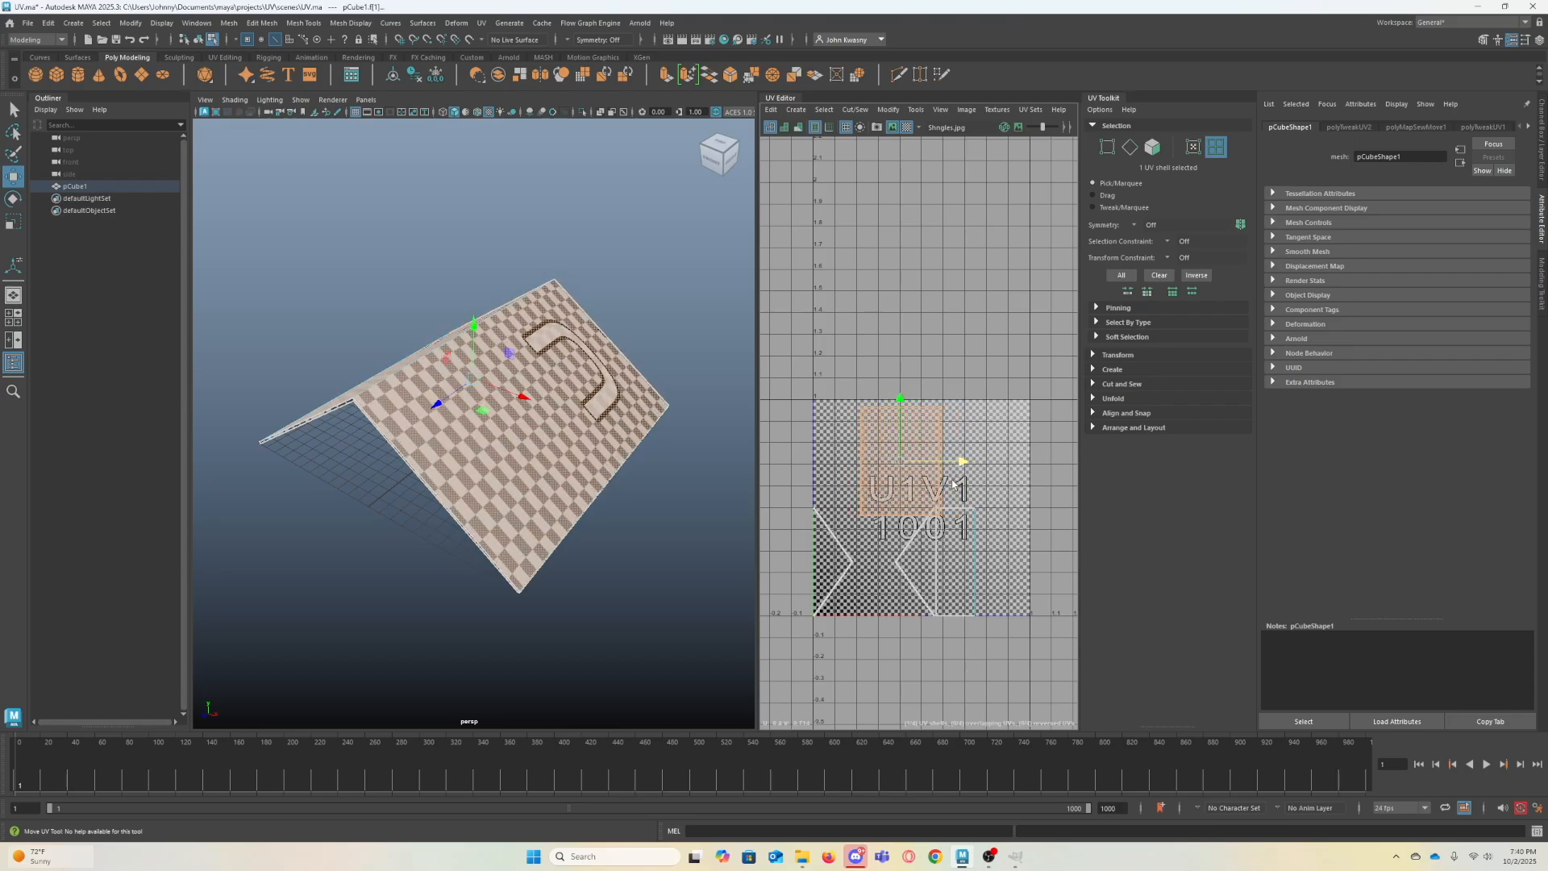
pyautogui.press('e')
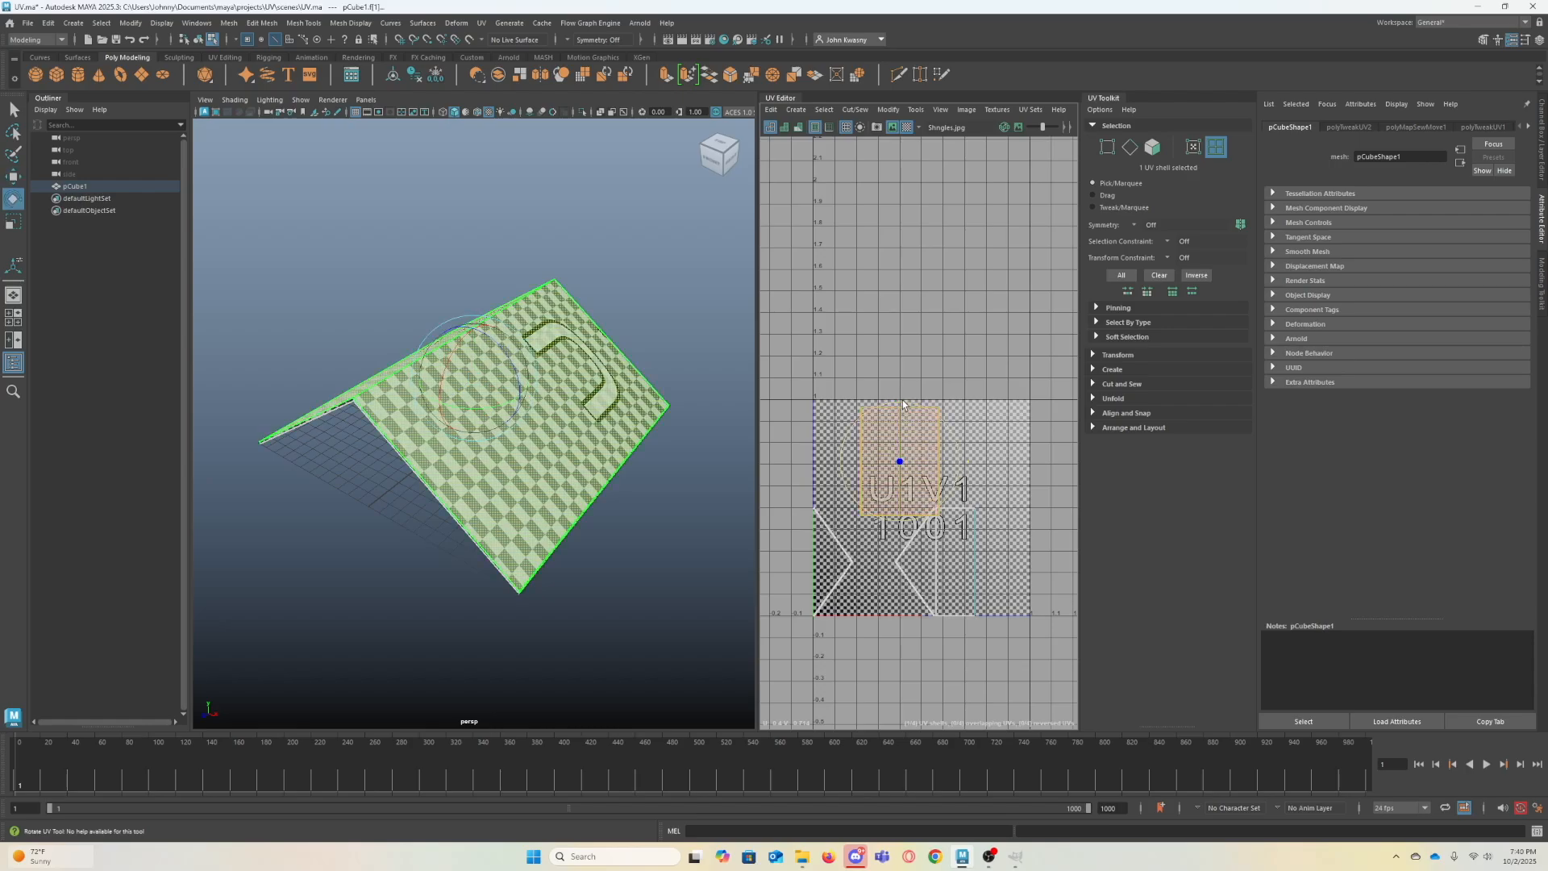
pyautogui.moveTo(899, 404); pyautogui.dragTo(787, 458)
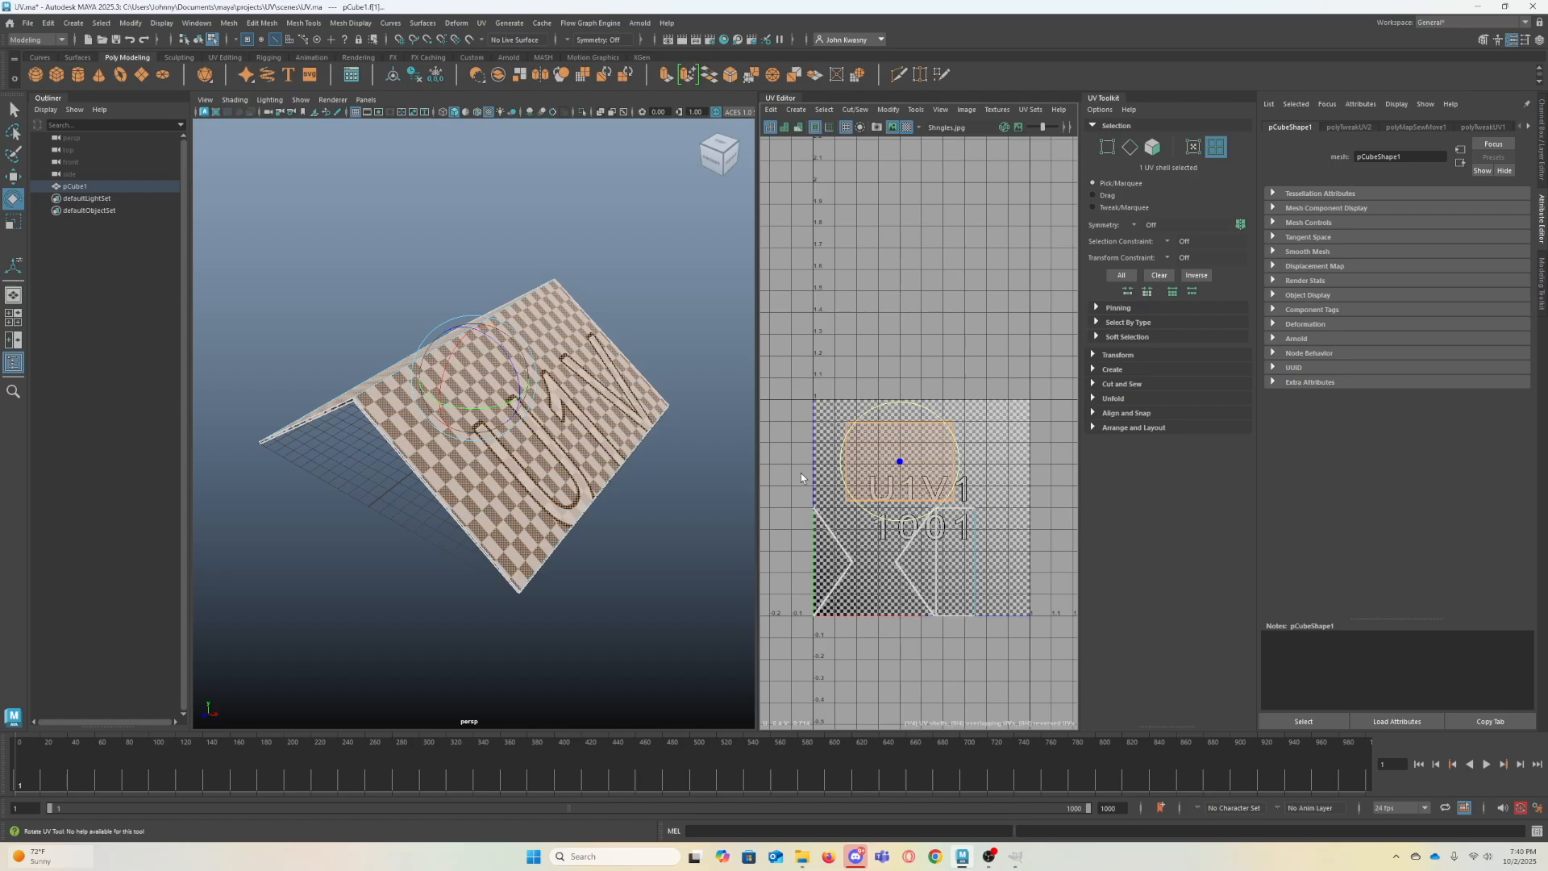
pyautogui.press('w')
pyautogui.moveTo(899, 461); pyautogui.dragTo(872, 450)
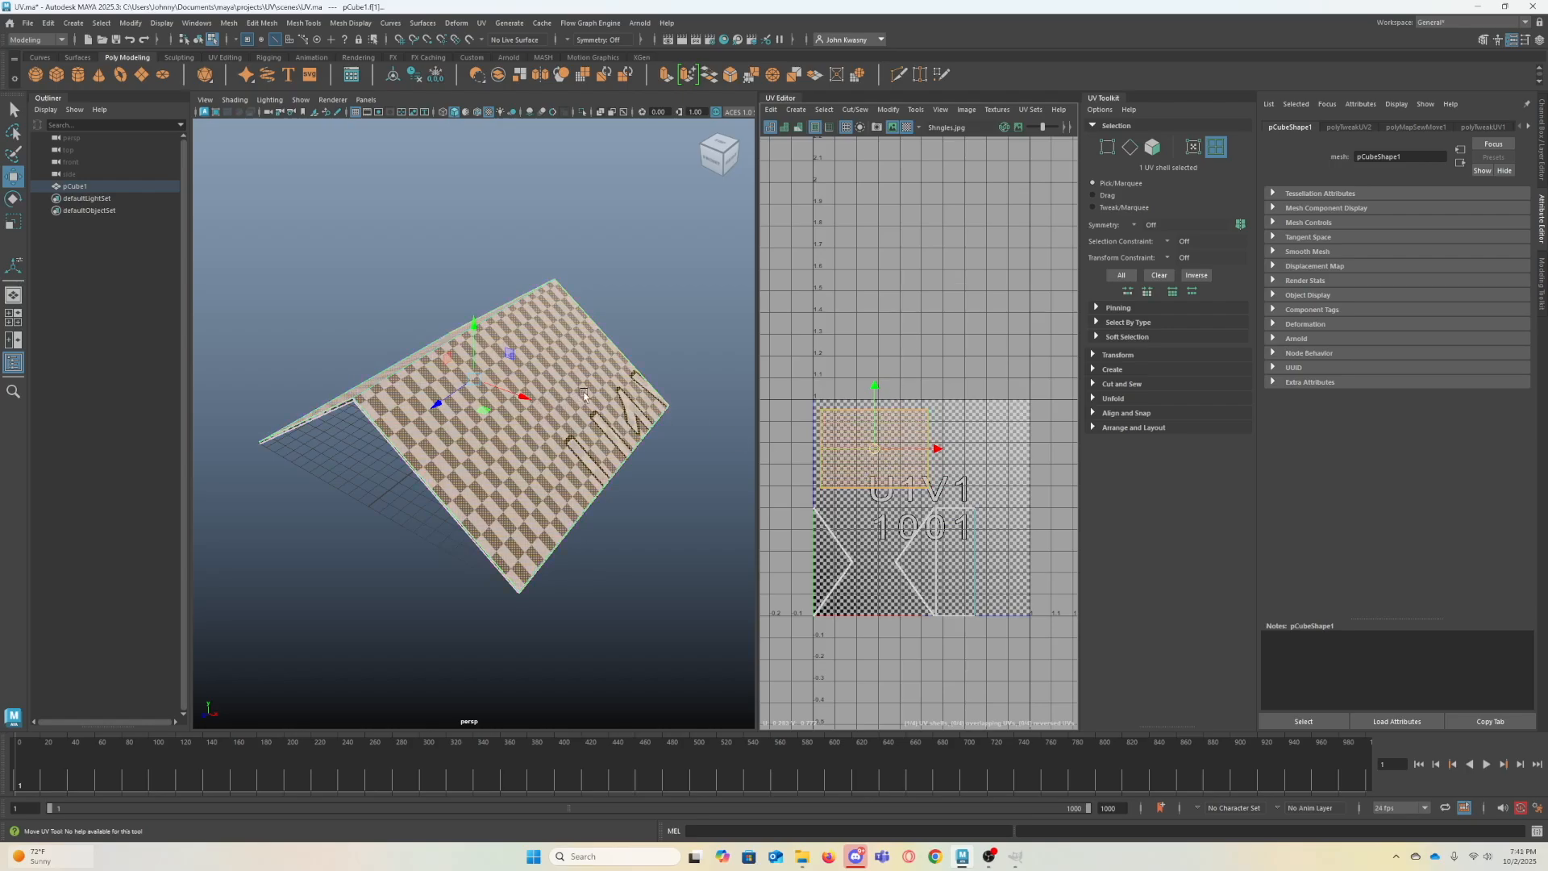
# - Switch the checker display off and deselect the shell to inspect the shingle direction on the slopes
pyautogui.click(907, 127)
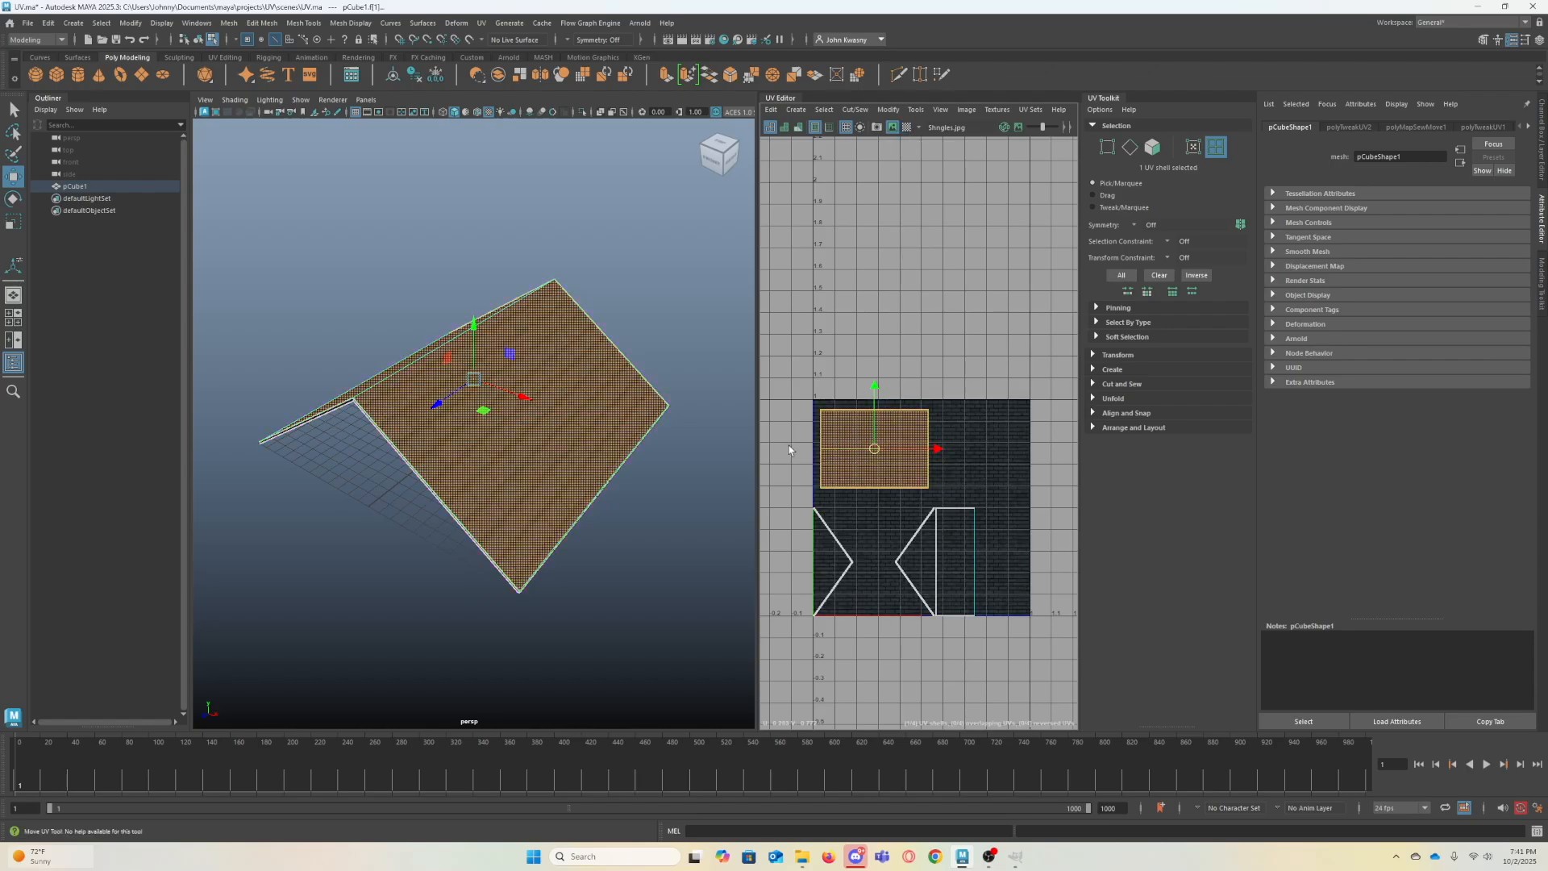
pyautogui.press('q')
pyautogui.click(651, 306)
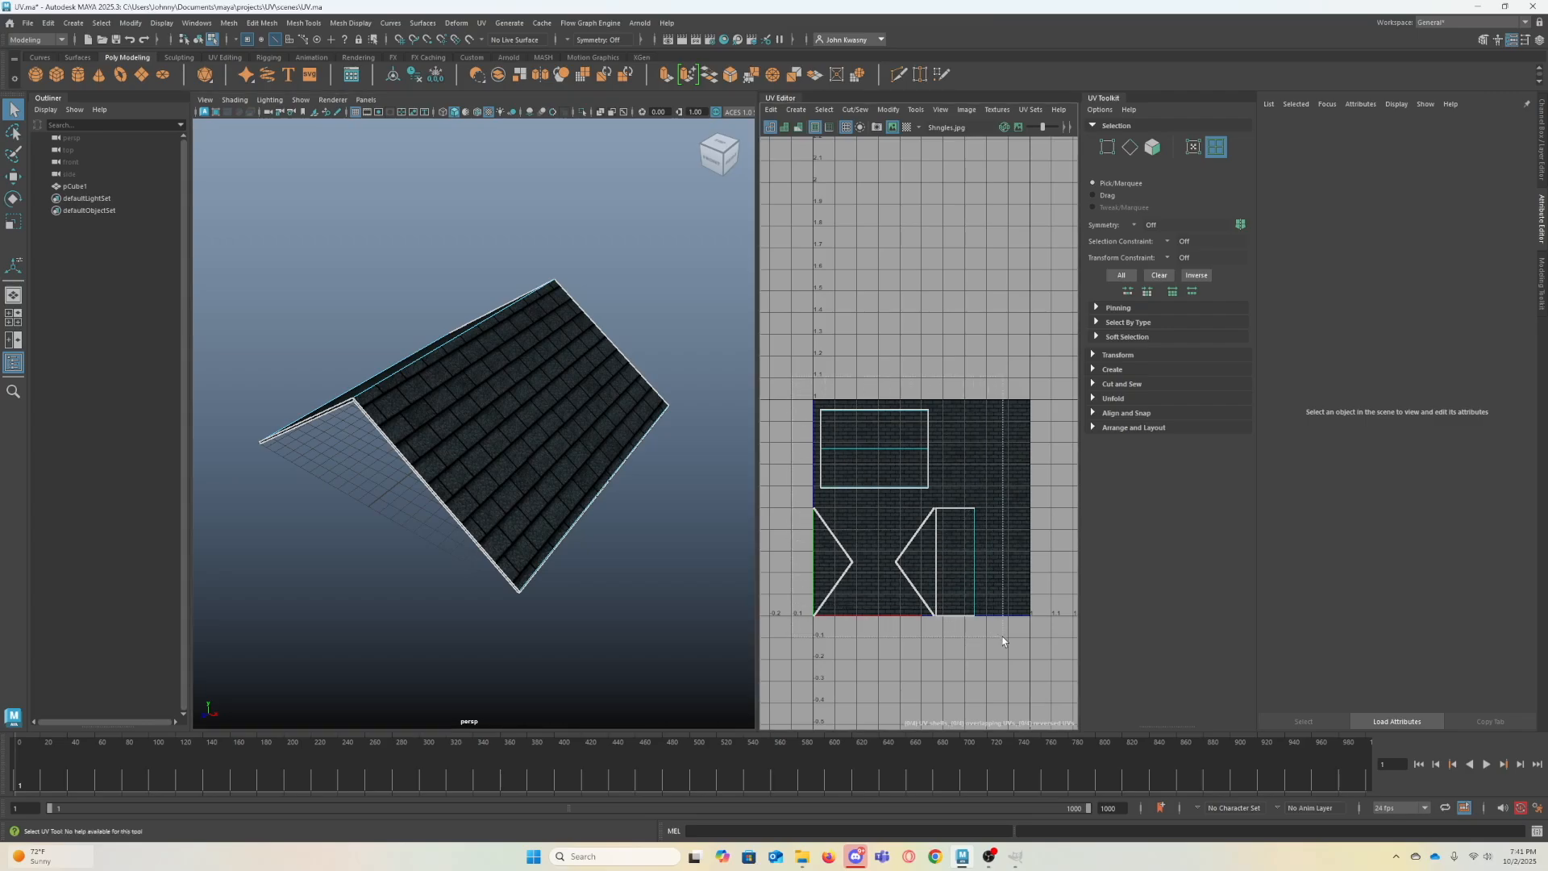
# - Select all four UV shells and save a 2048 x 2048 PNG UV snapshot as Shingles_UV in the project's sourceimages folder
pyautogui.hotkey('ctrl', 'z')
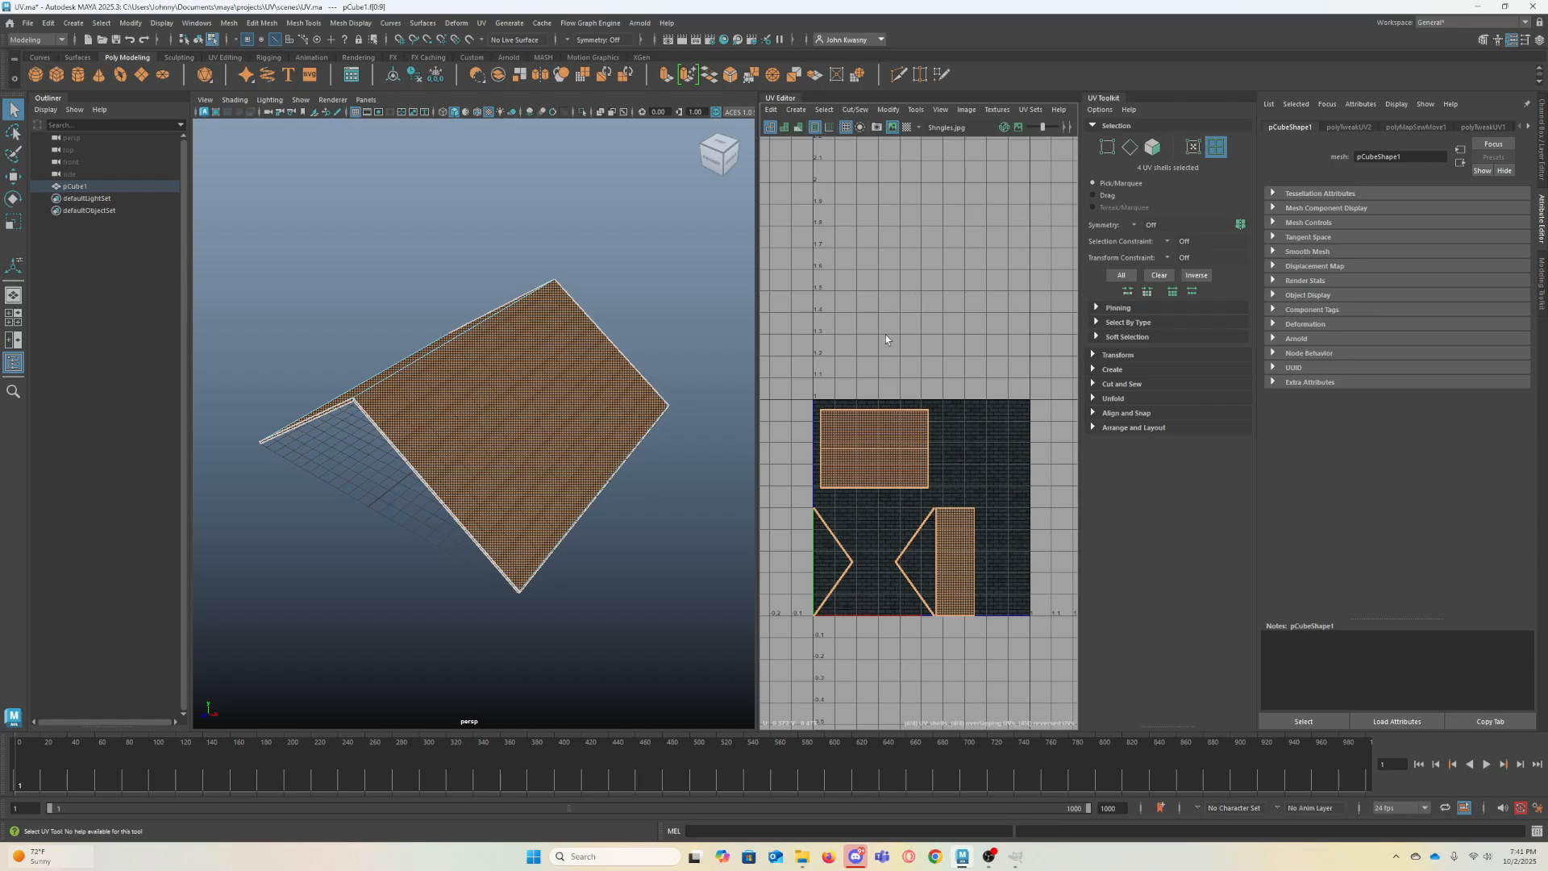
pyautogui.moveTo(796, 379); pyautogui.dragTo(1029, 656)
pyautogui.click(963, 111)
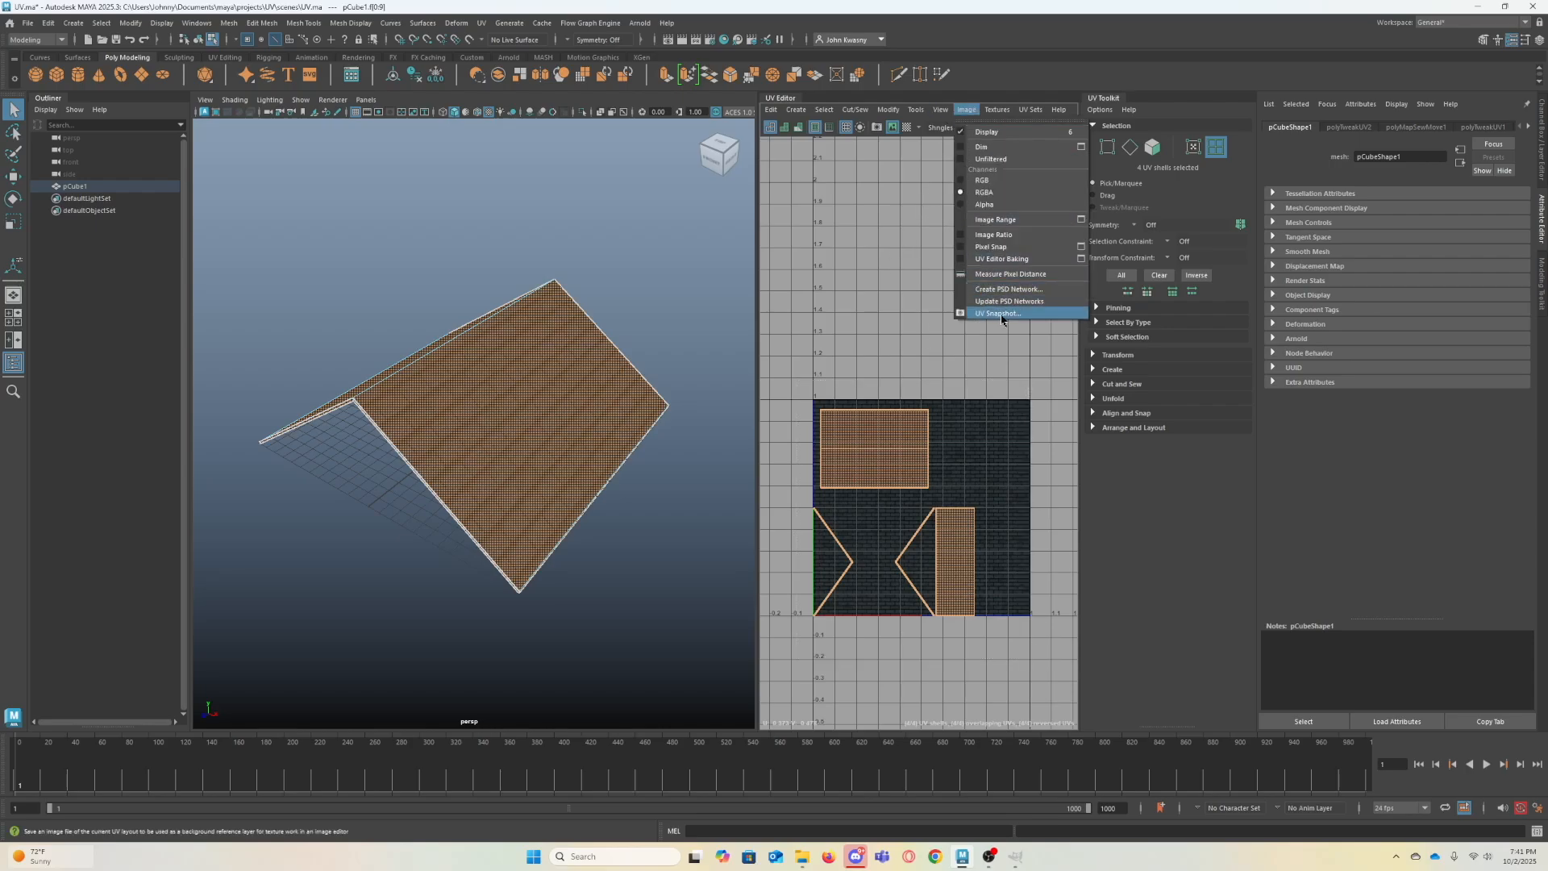
pyautogui.click(1002, 313)
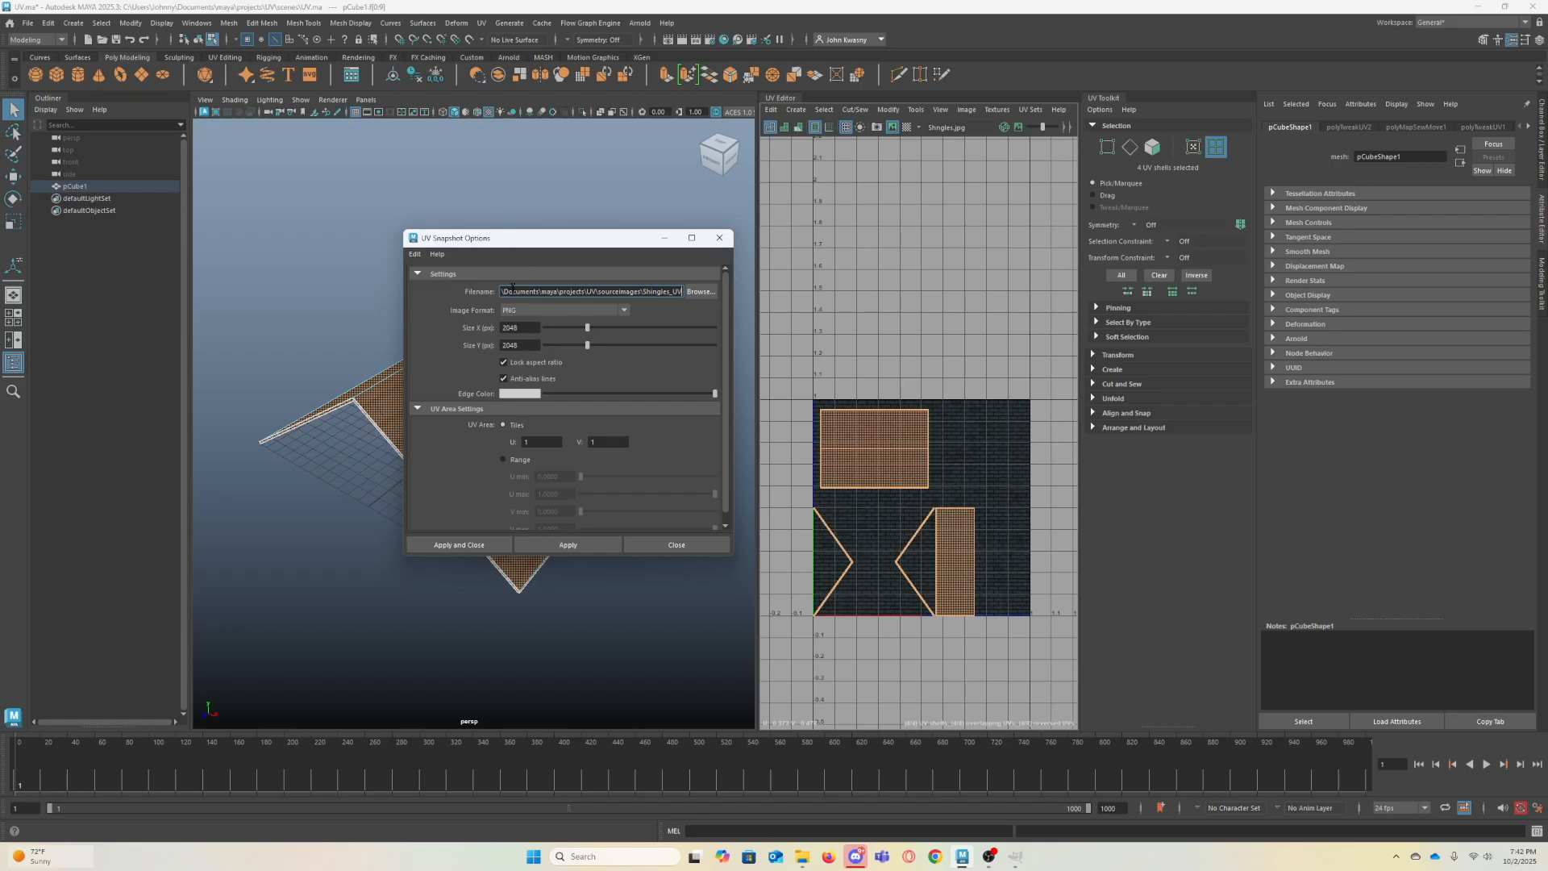
pyautogui.click(473, 550)
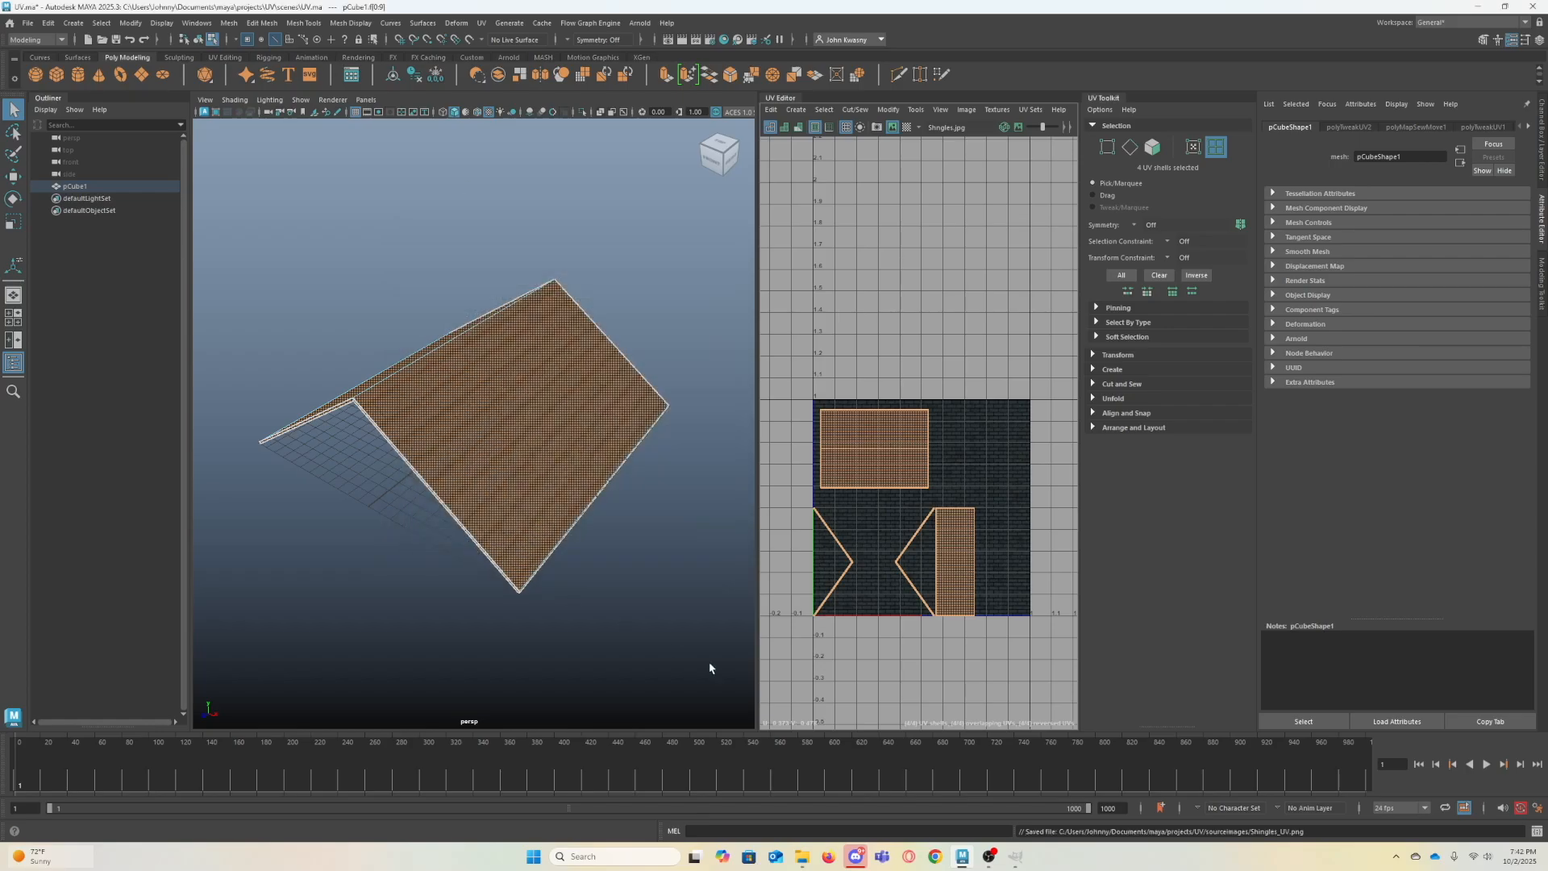
# - Switch to File Explorer, check the sourceimages folder for the Shingles_UV image, and minimize the window
pyautogui.moveTo(802, 858)
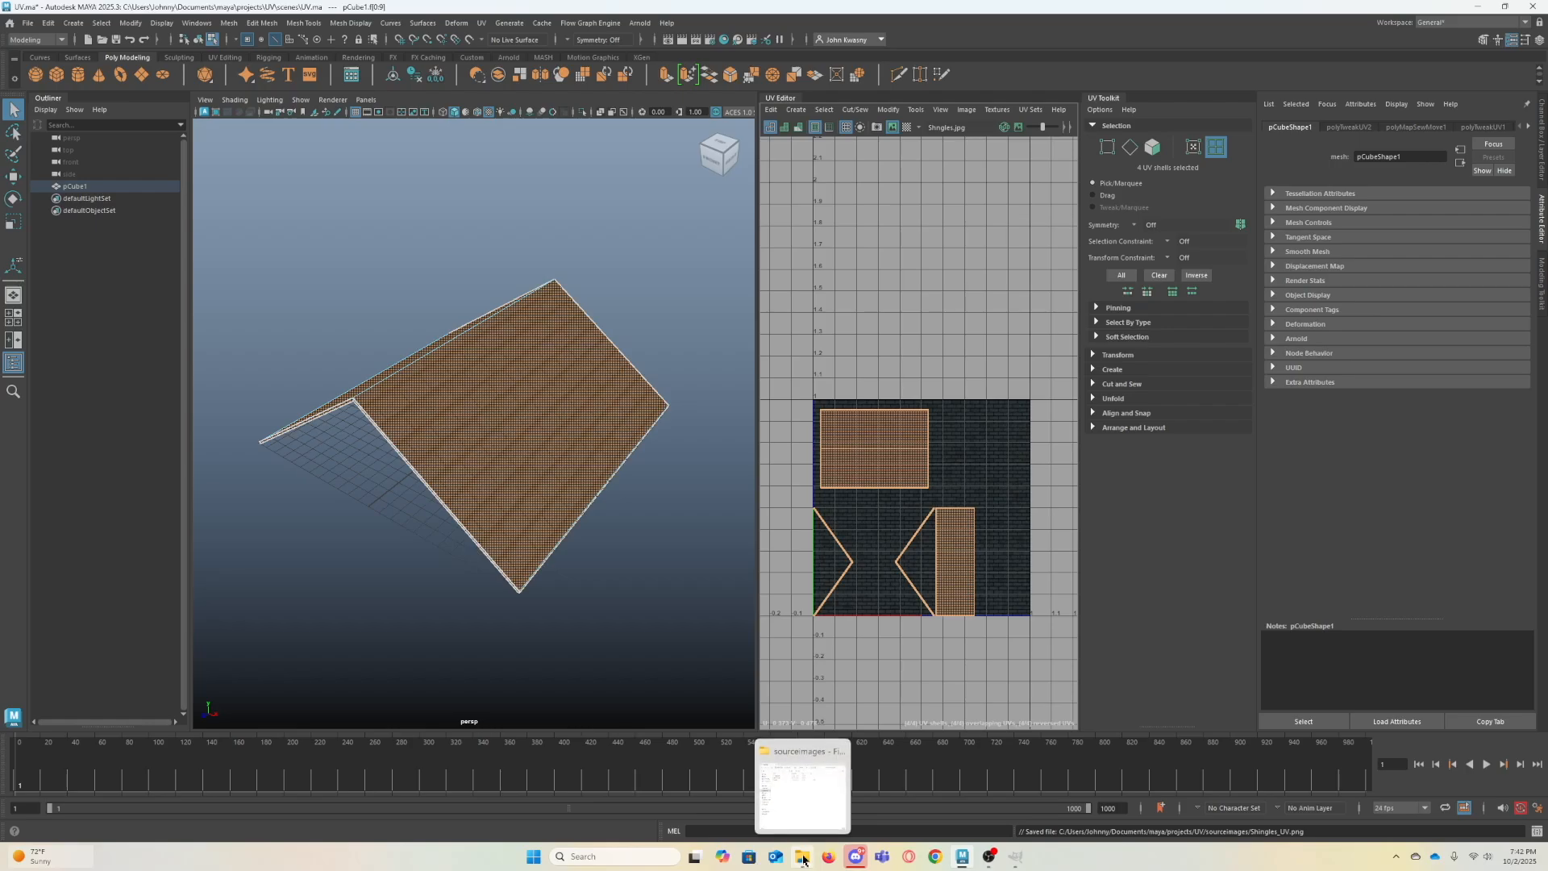
pyautogui.click(803, 859)
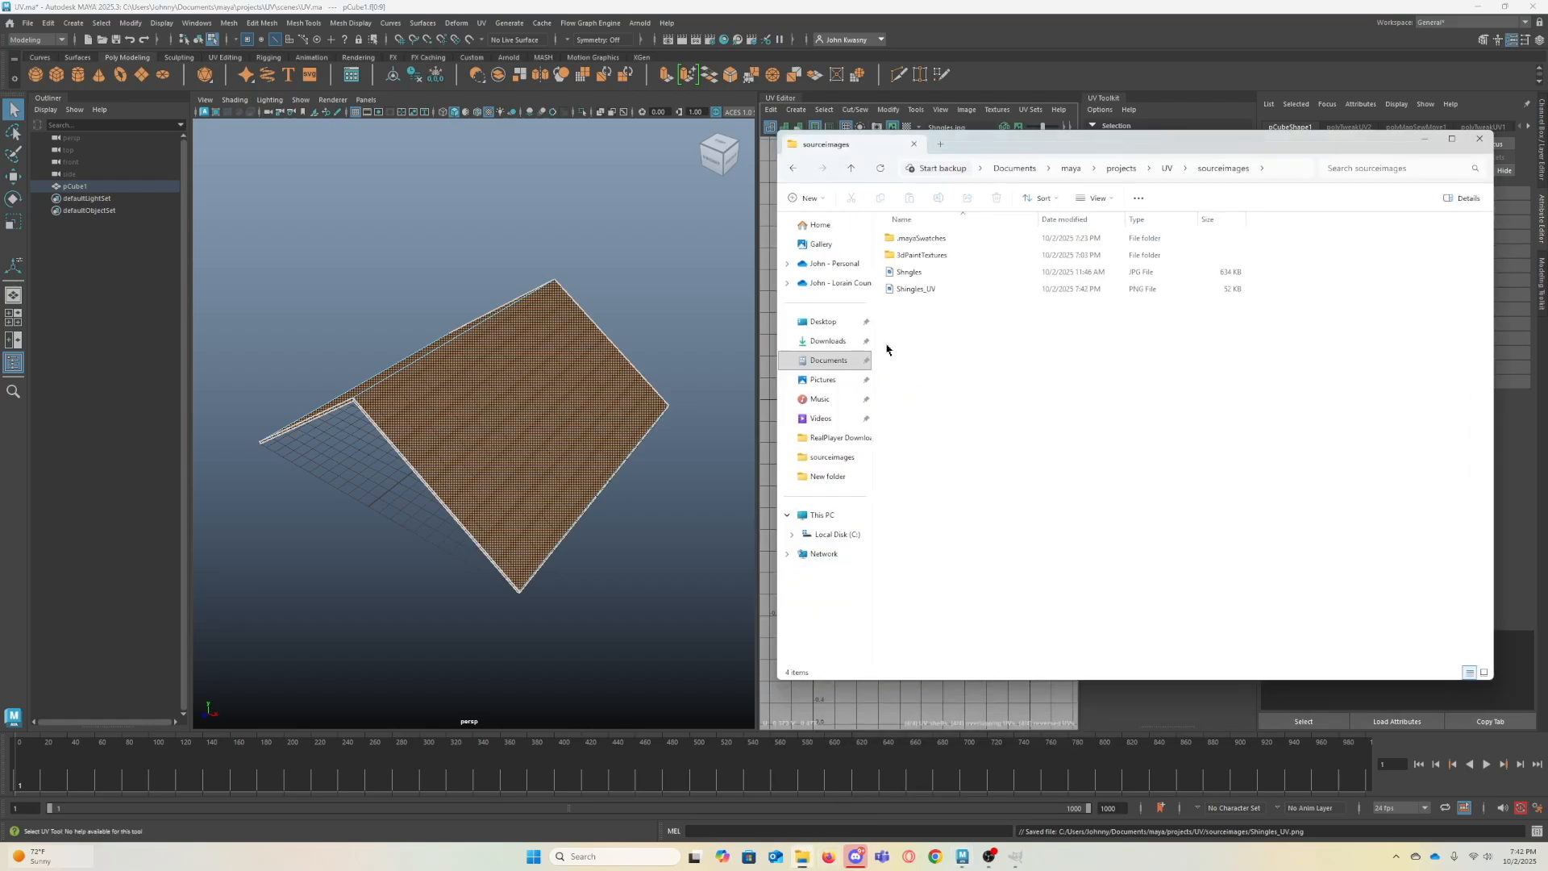
pyautogui.click(916, 294)
pyautogui.click(1424, 140)
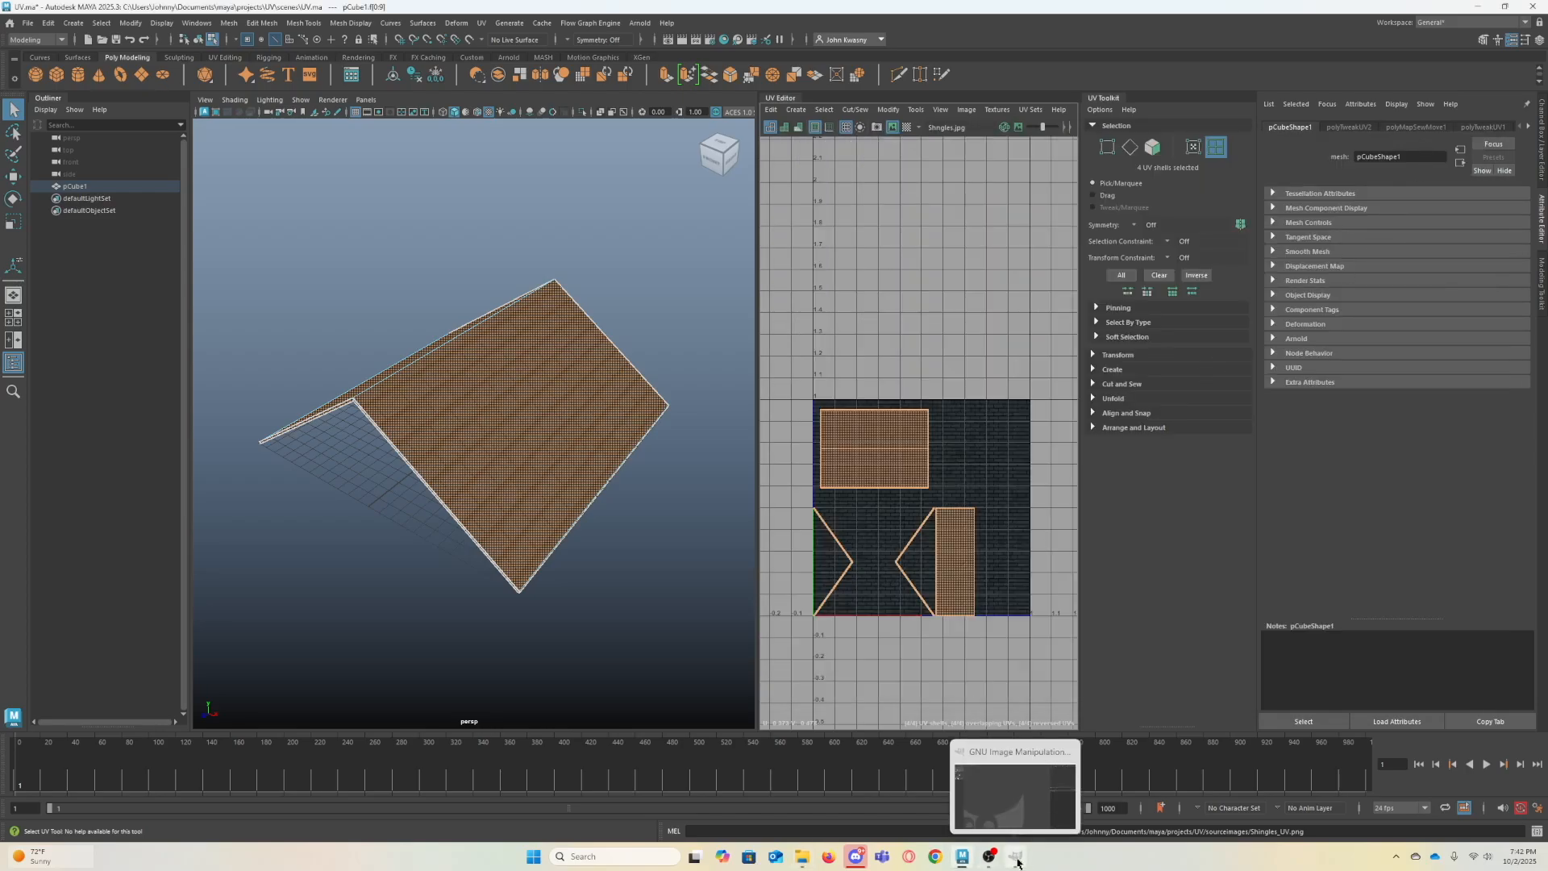
# - Switch to GIMP and open Shingles_UV.png as a layer from the Maya UV project's sourceimages folder
pyautogui.click(1017, 856)
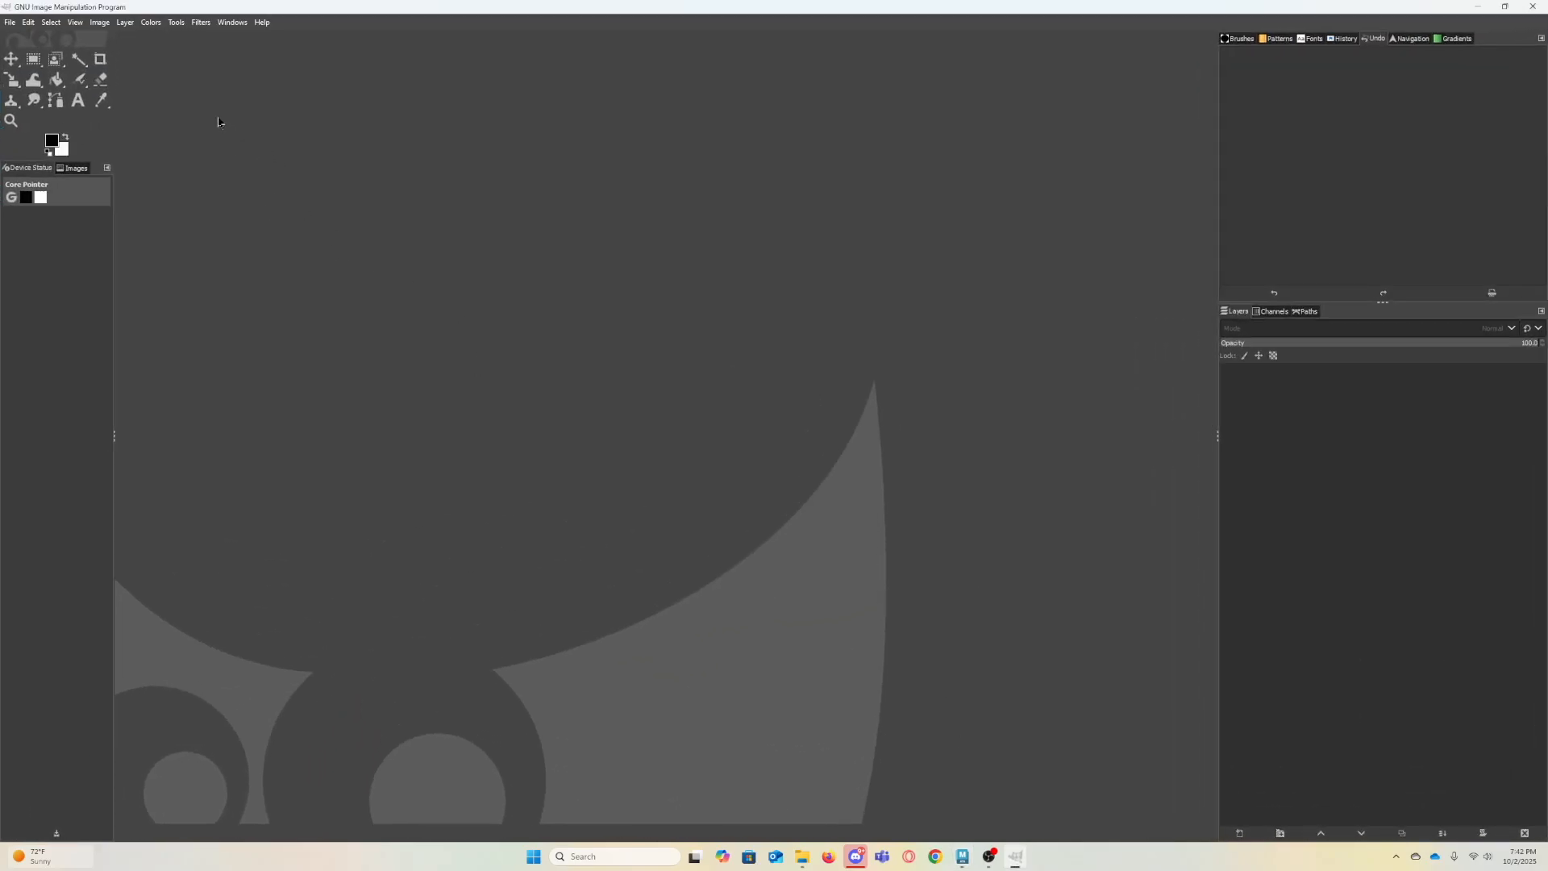
pyautogui.click(8, 22)
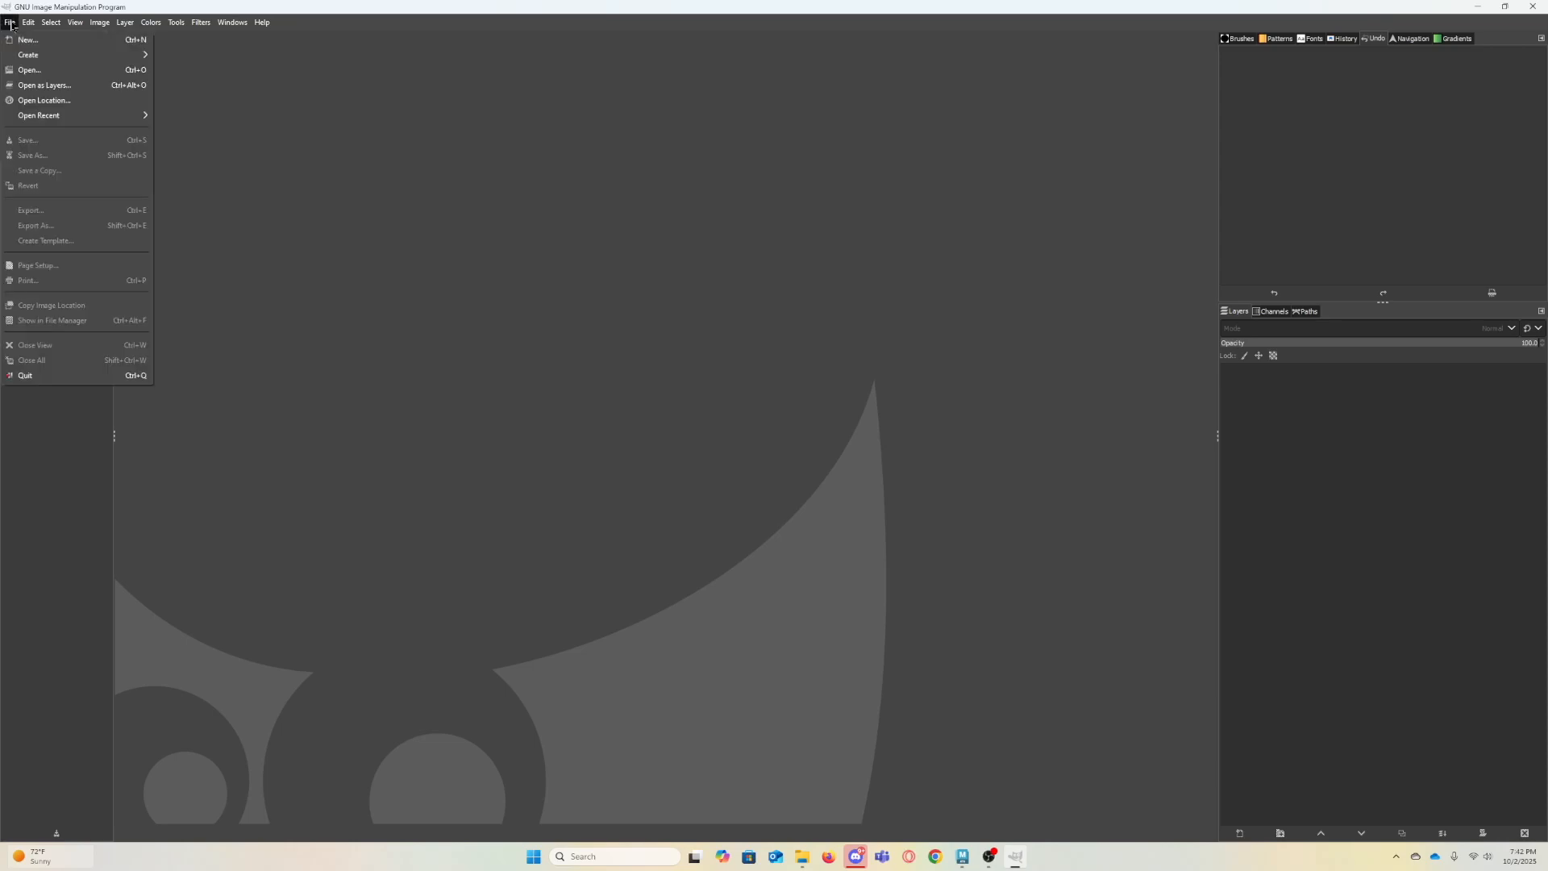
pyautogui.click(67, 85)
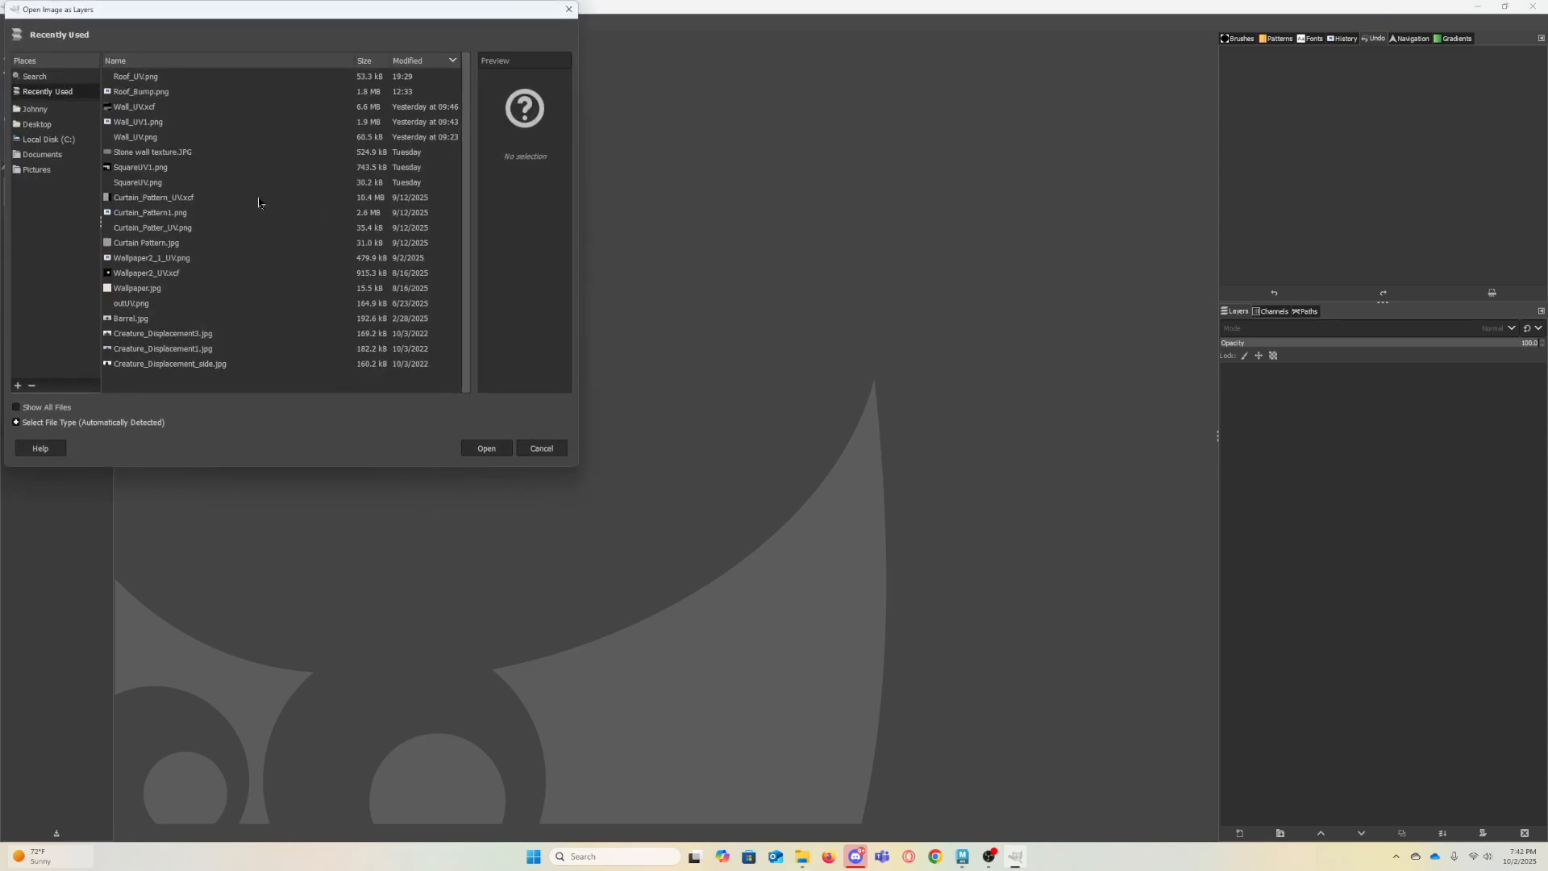
pyautogui.click(51, 154)
pyautogui.moveTo(466, 103); pyautogui.dragTo(476, 209)
pyautogui.doubleClick(113, 284)
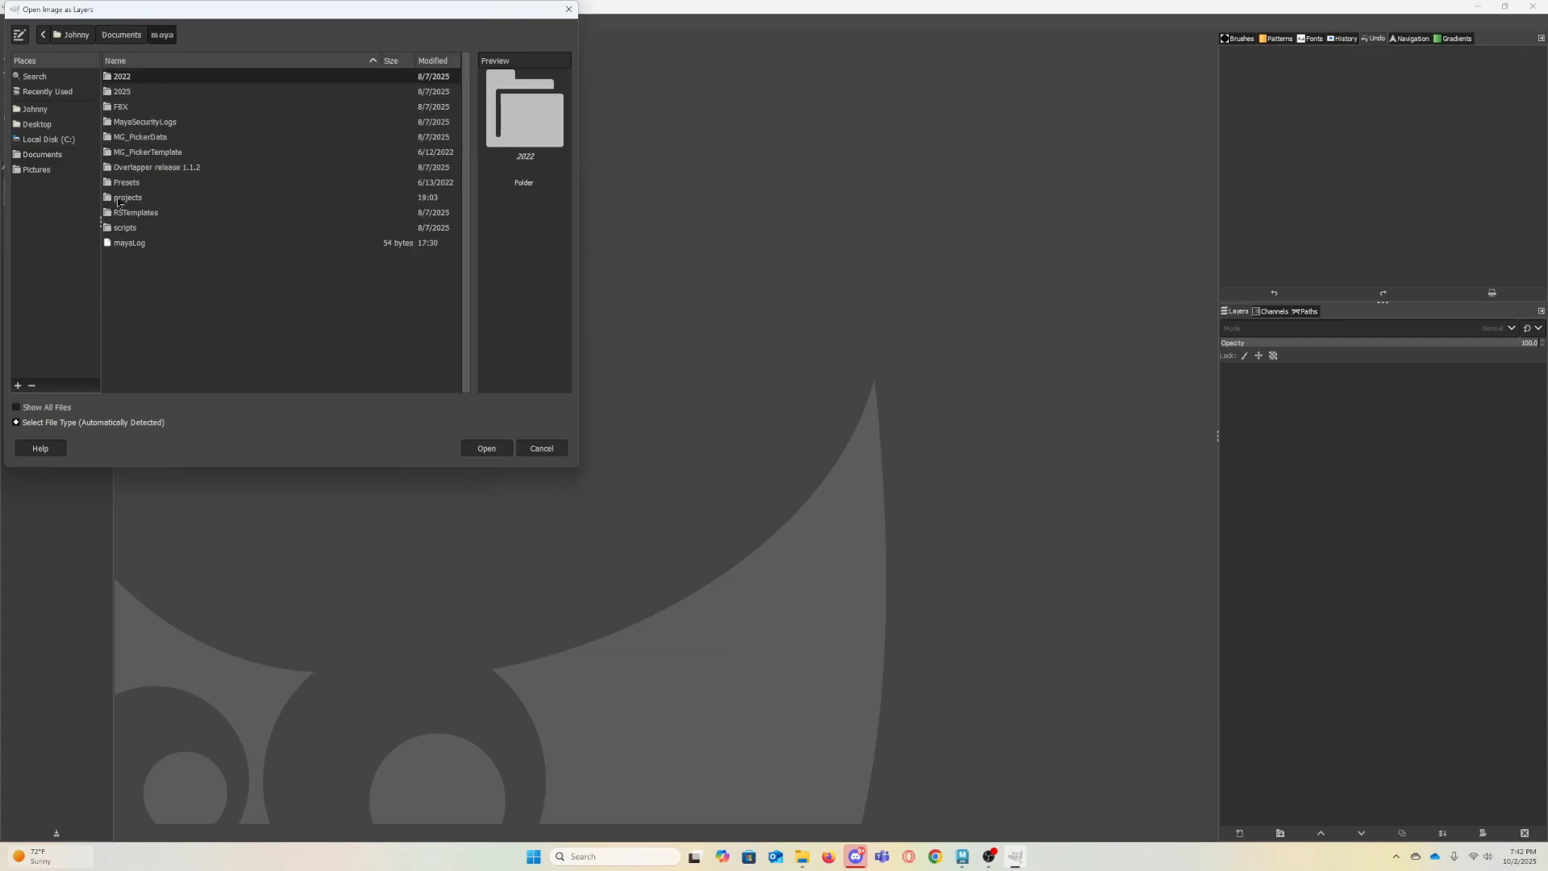
pyautogui.doubleClick(121, 198)
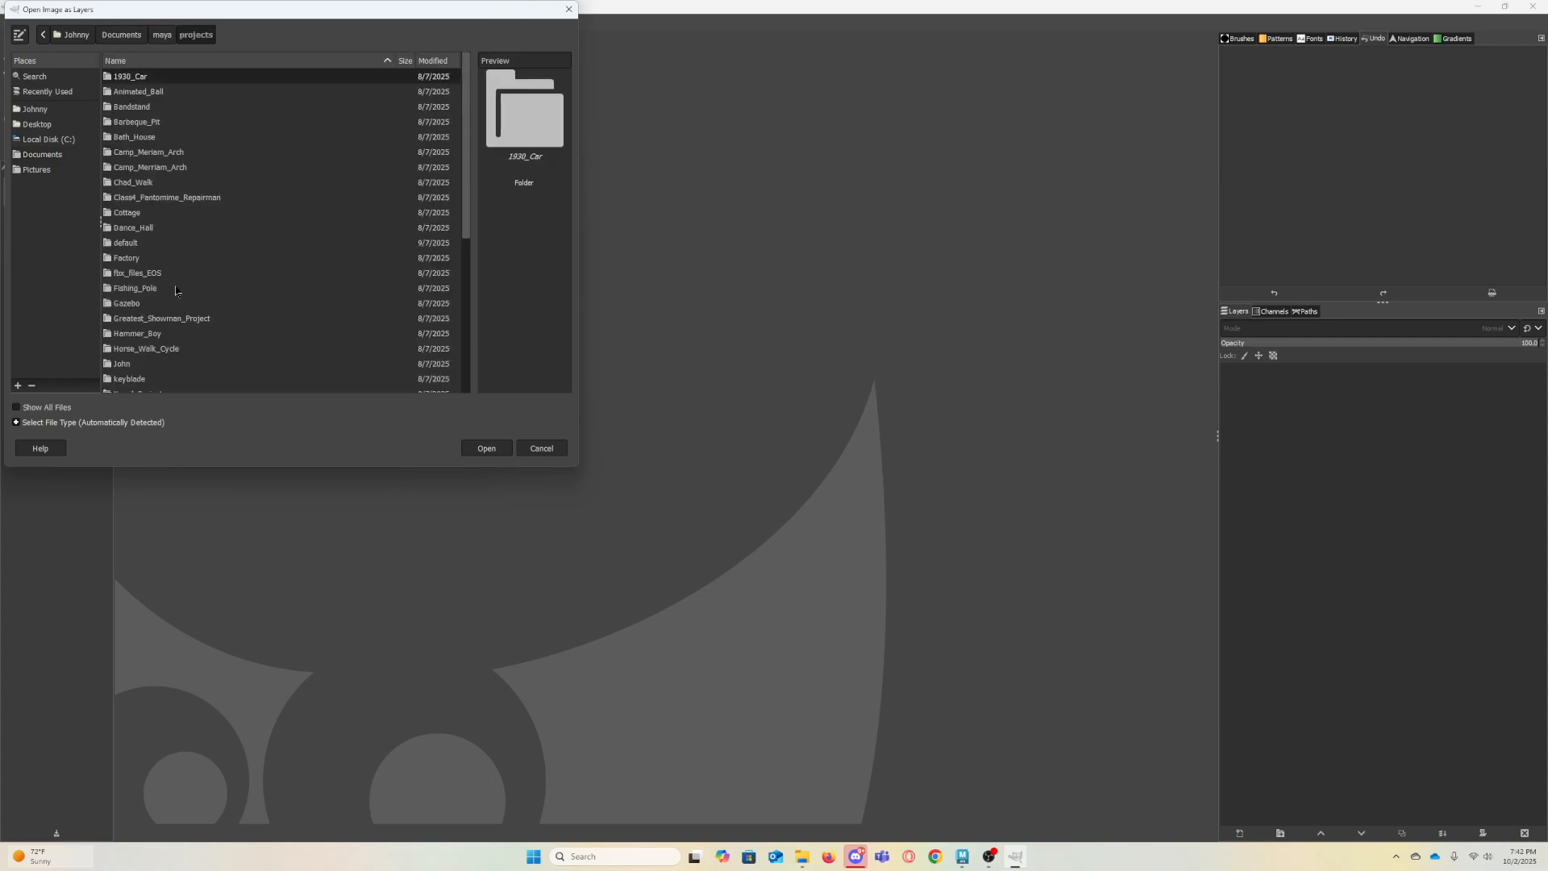
pyautogui.moveTo(465, 227); pyautogui.dragTo(475, 387)
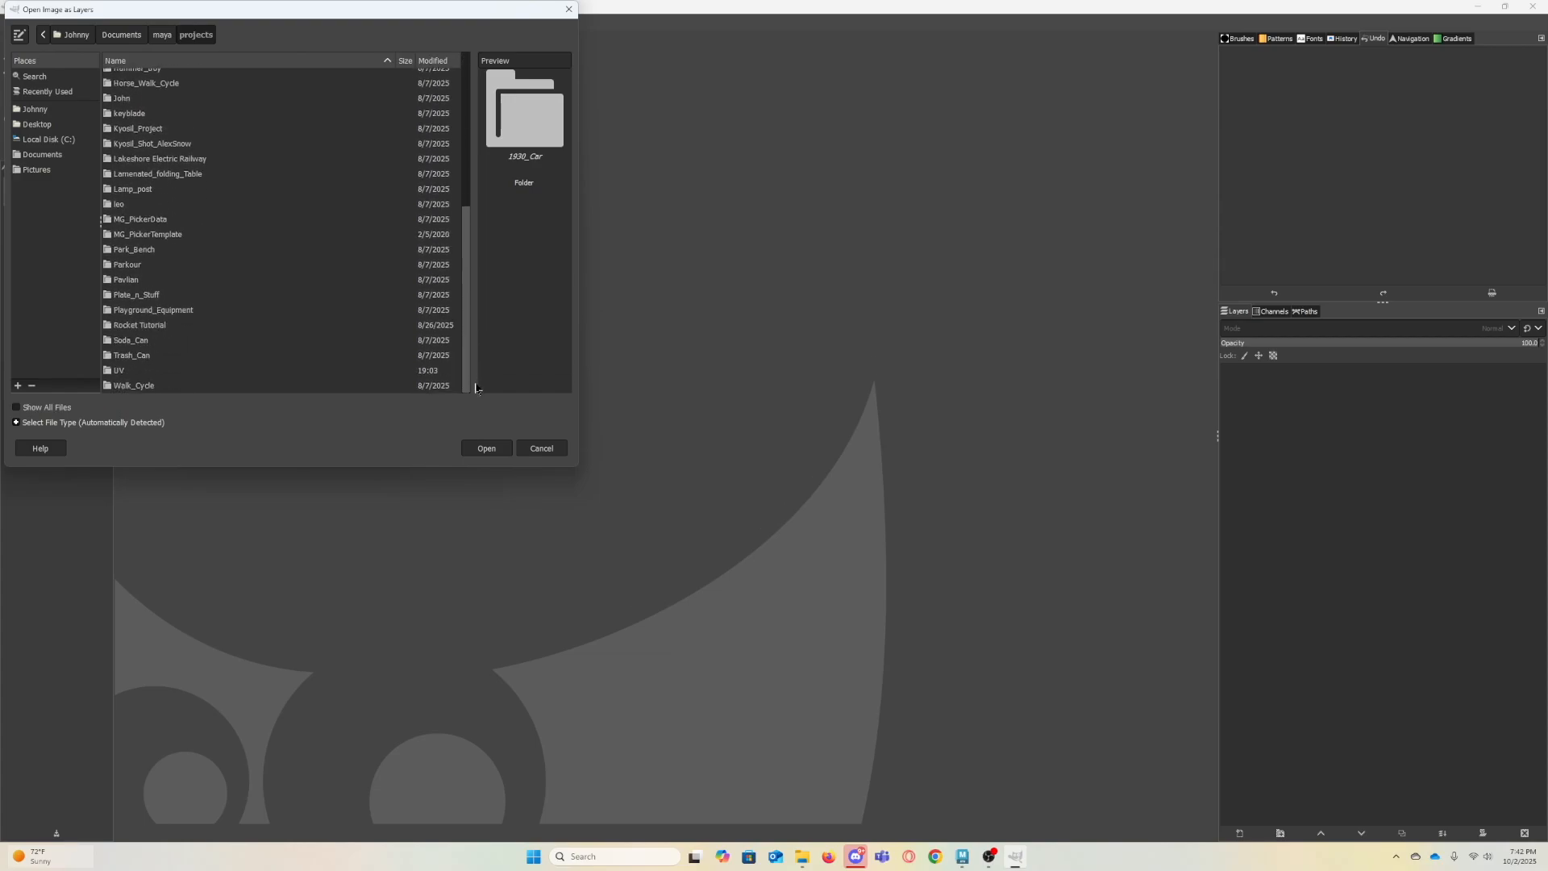
pyautogui.doubleClick(114, 372)
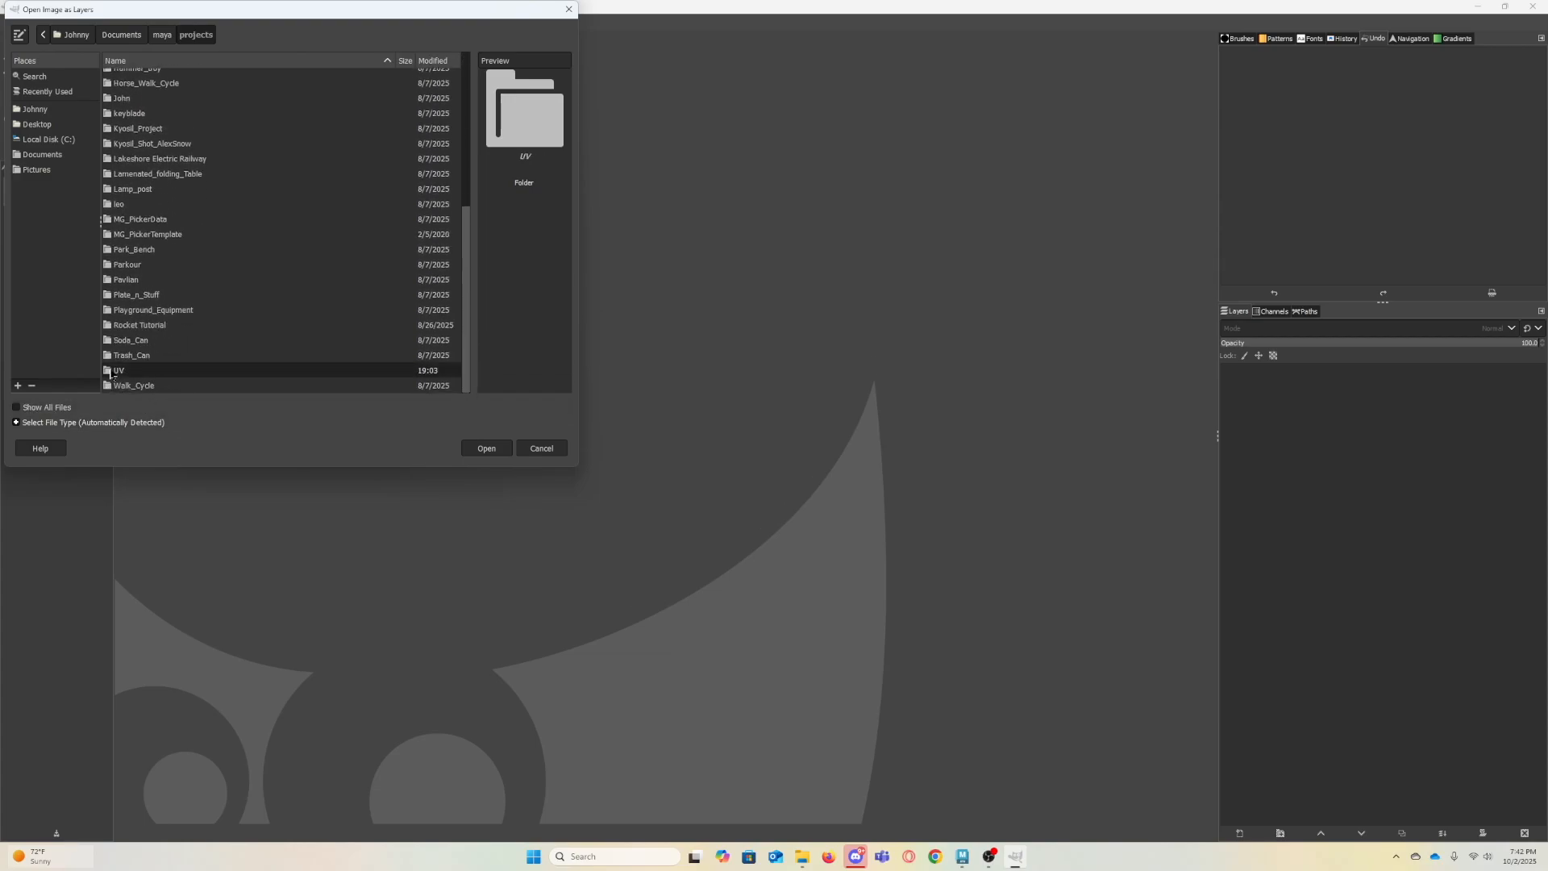
pyautogui.doubleClick(131, 260)
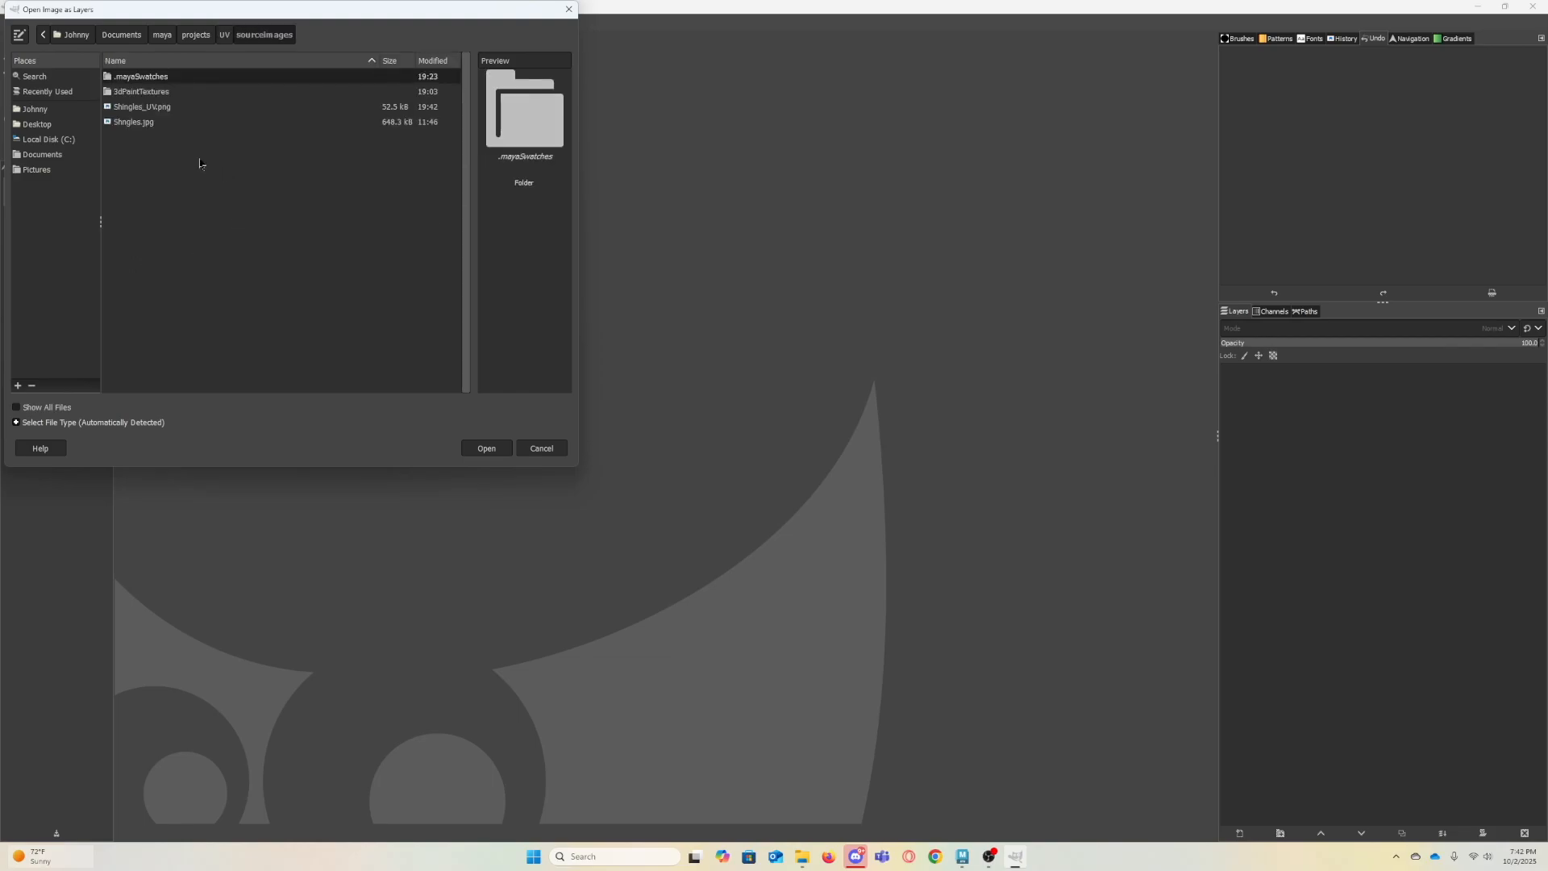
pyautogui.click(148, 110)
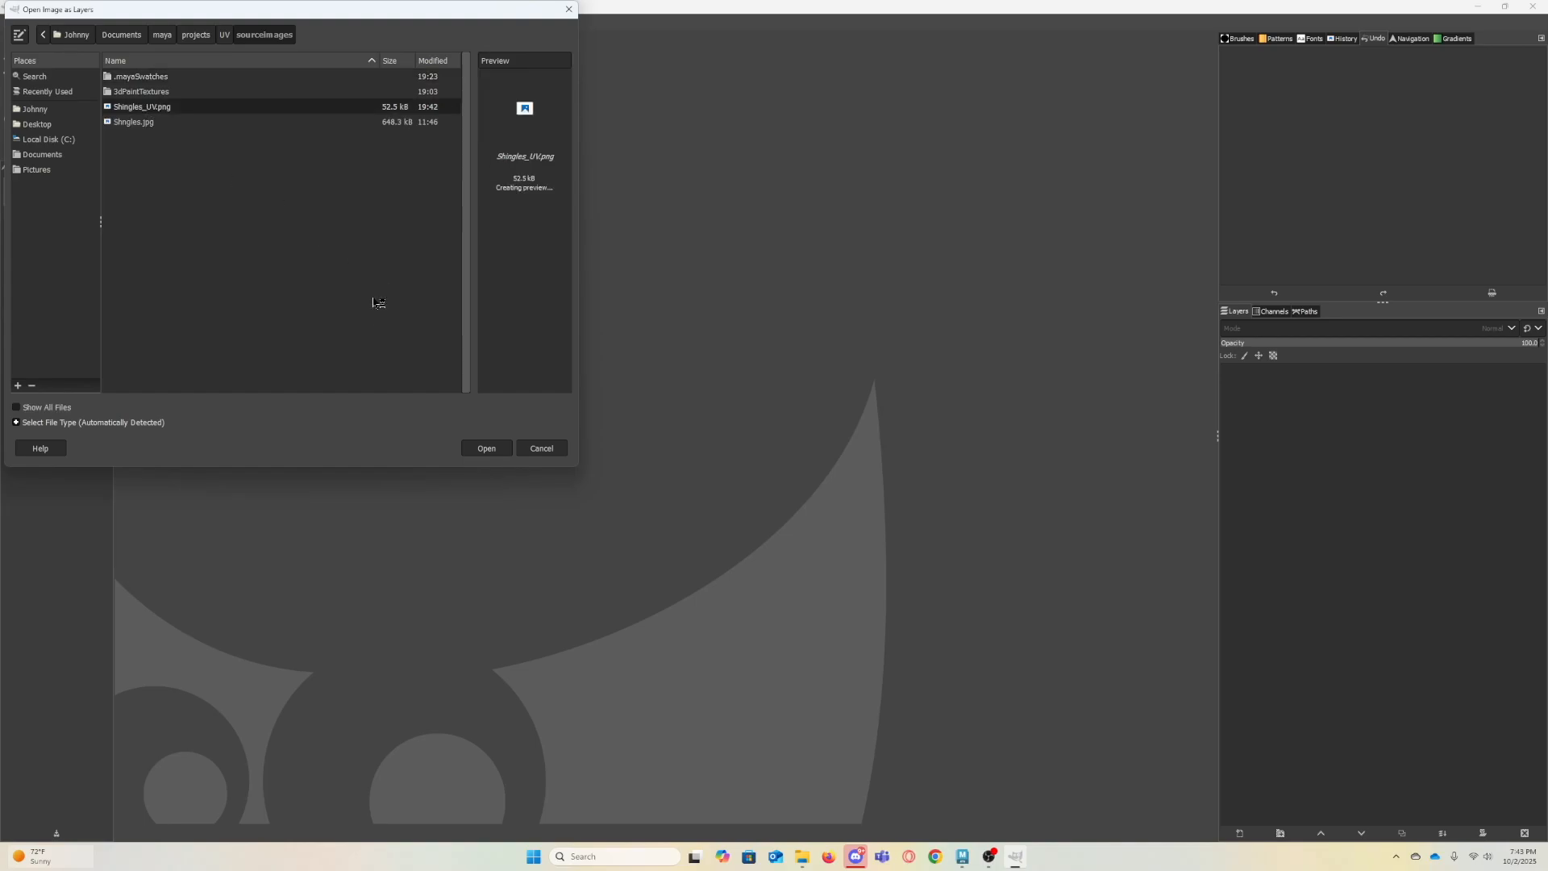
pyautogui.click(488, 449)
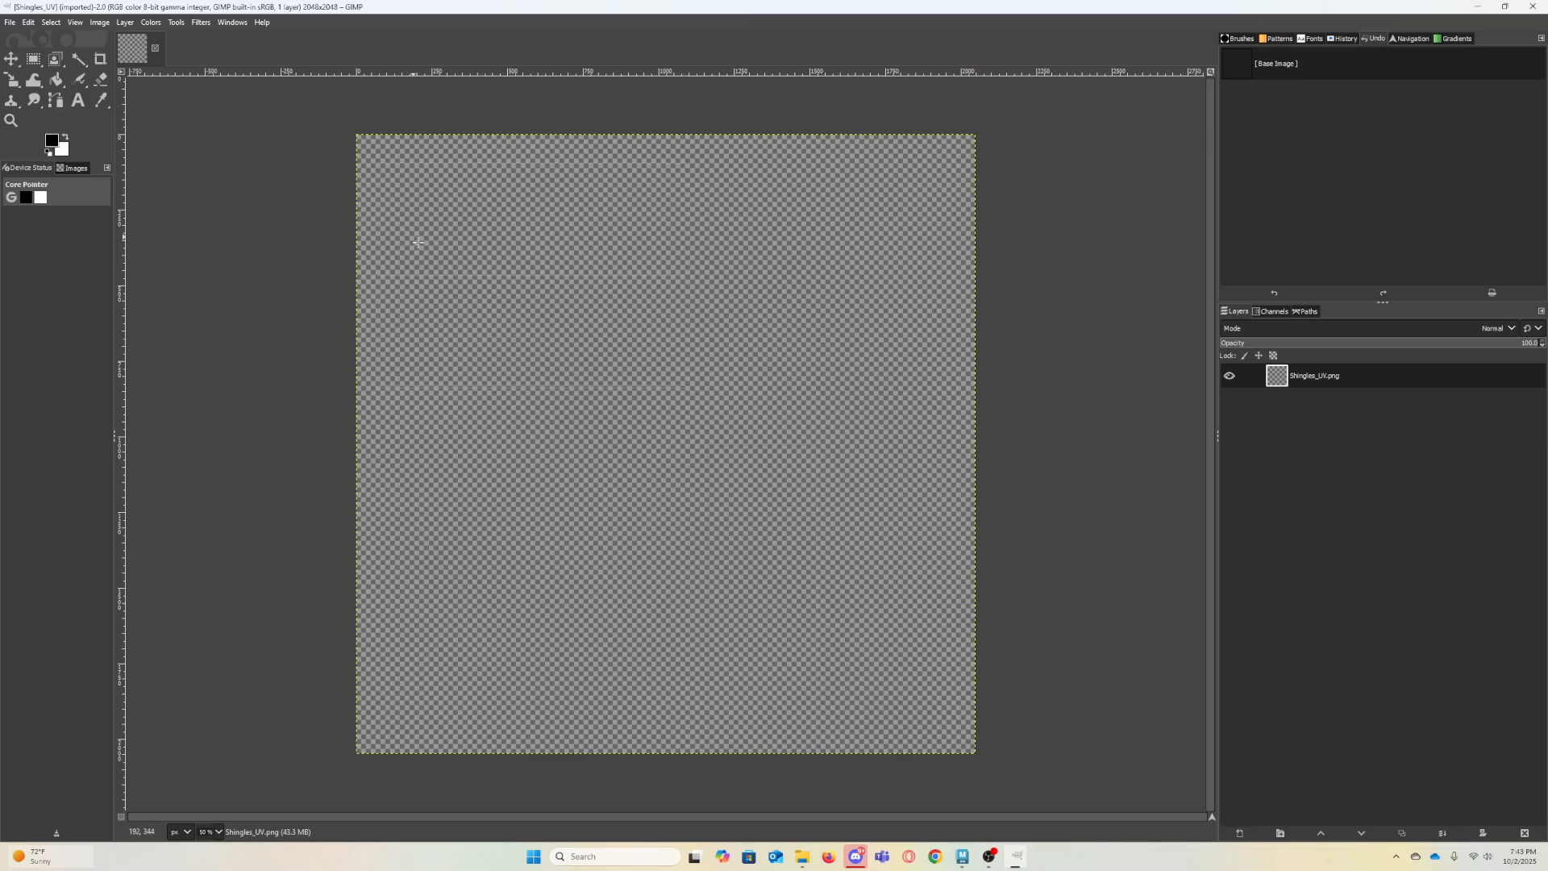
# - Add a black-filled layer and reorder the layers so Shingles_UV.png sits above it
pyautogui.click(1240, 833)
pyautogui.click(1324, 823)
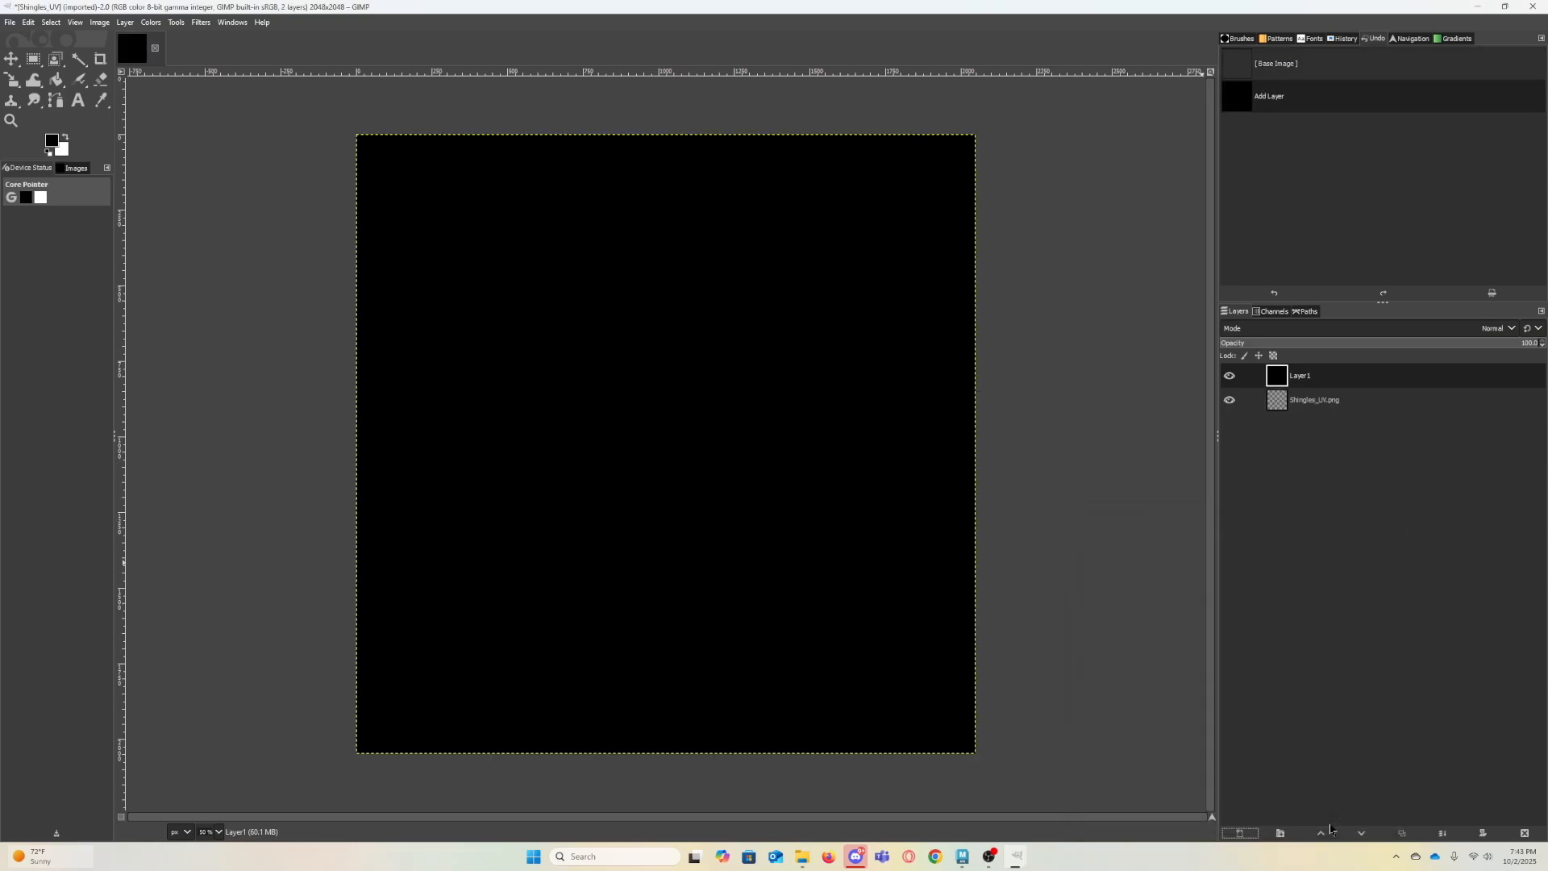
pyautogui.moveTo(1358, 400); pyautogui.dragTo(1362, 374)
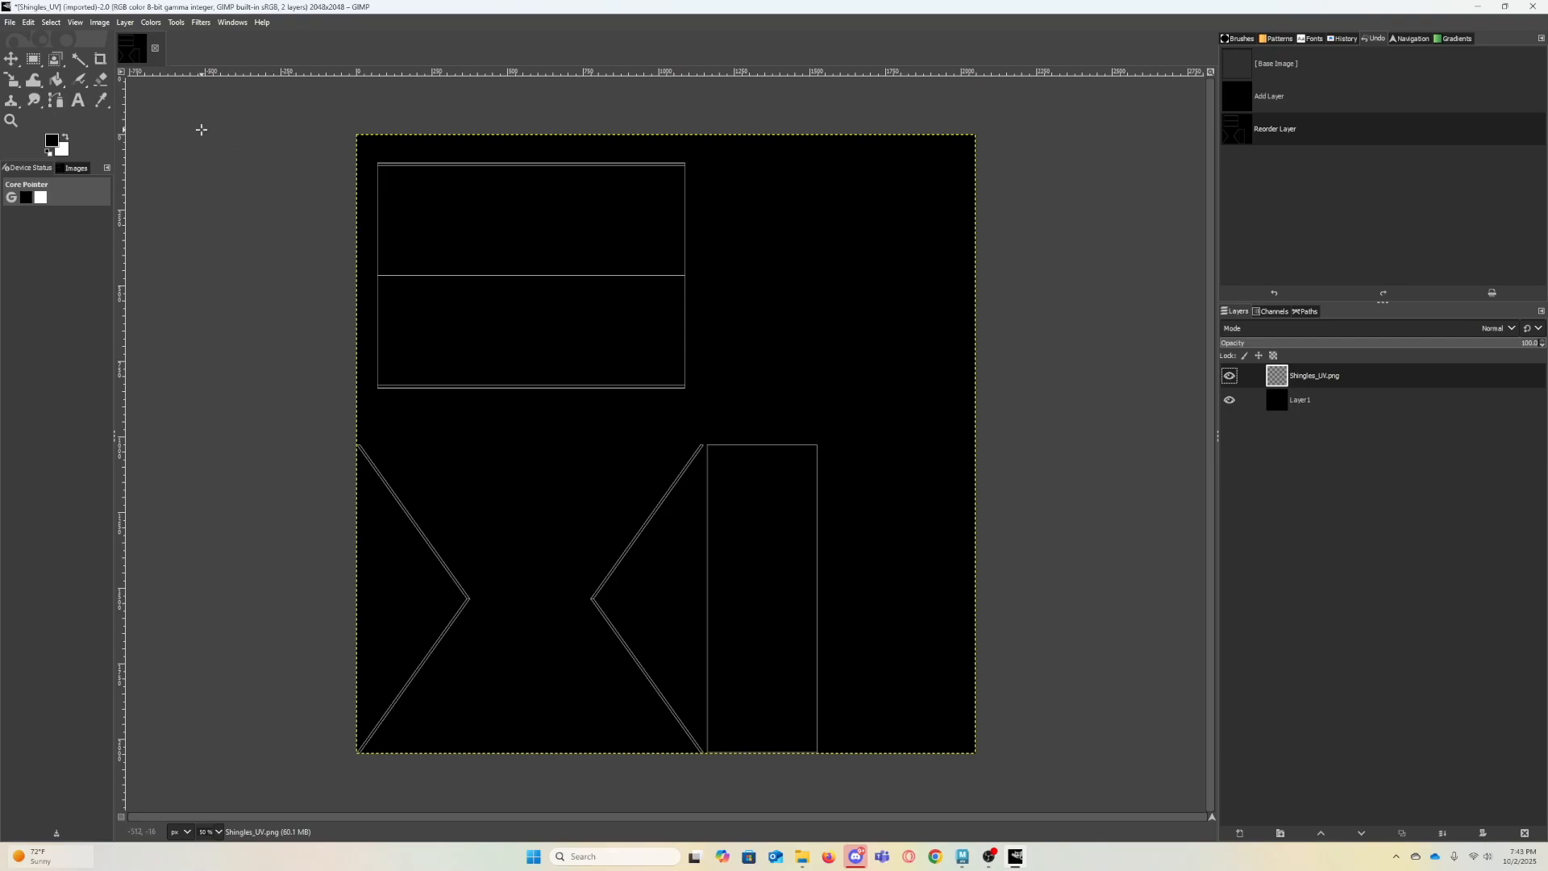
# - Import Shingles.jpg from the sourceimages folder as a new layer, keeping its embedded color profile
pyautogui.click(10, 23)
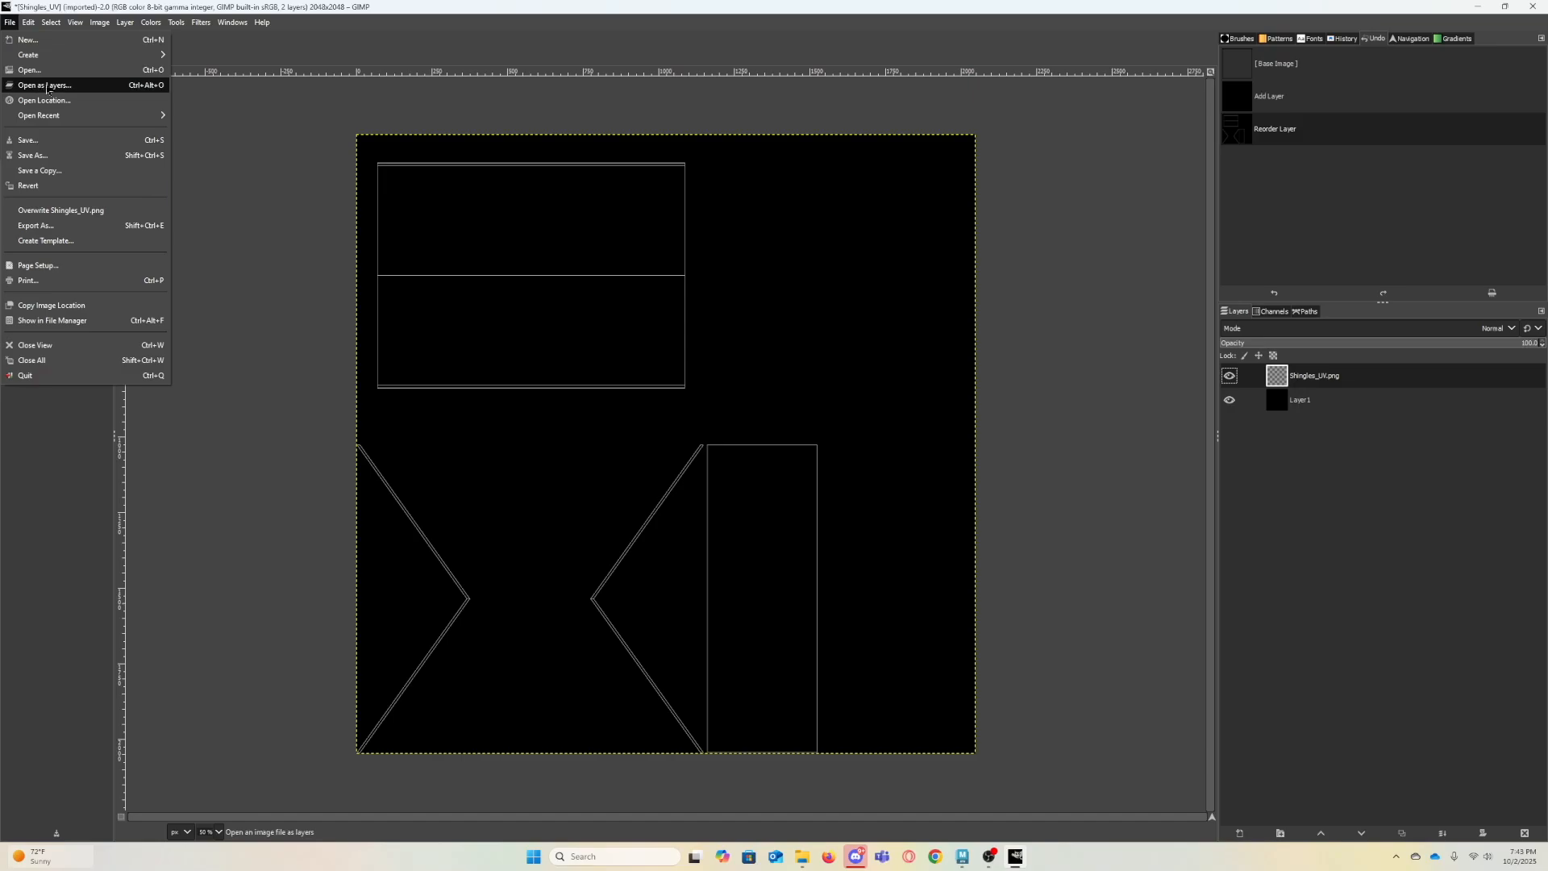
pyautogui.click(78, 87)
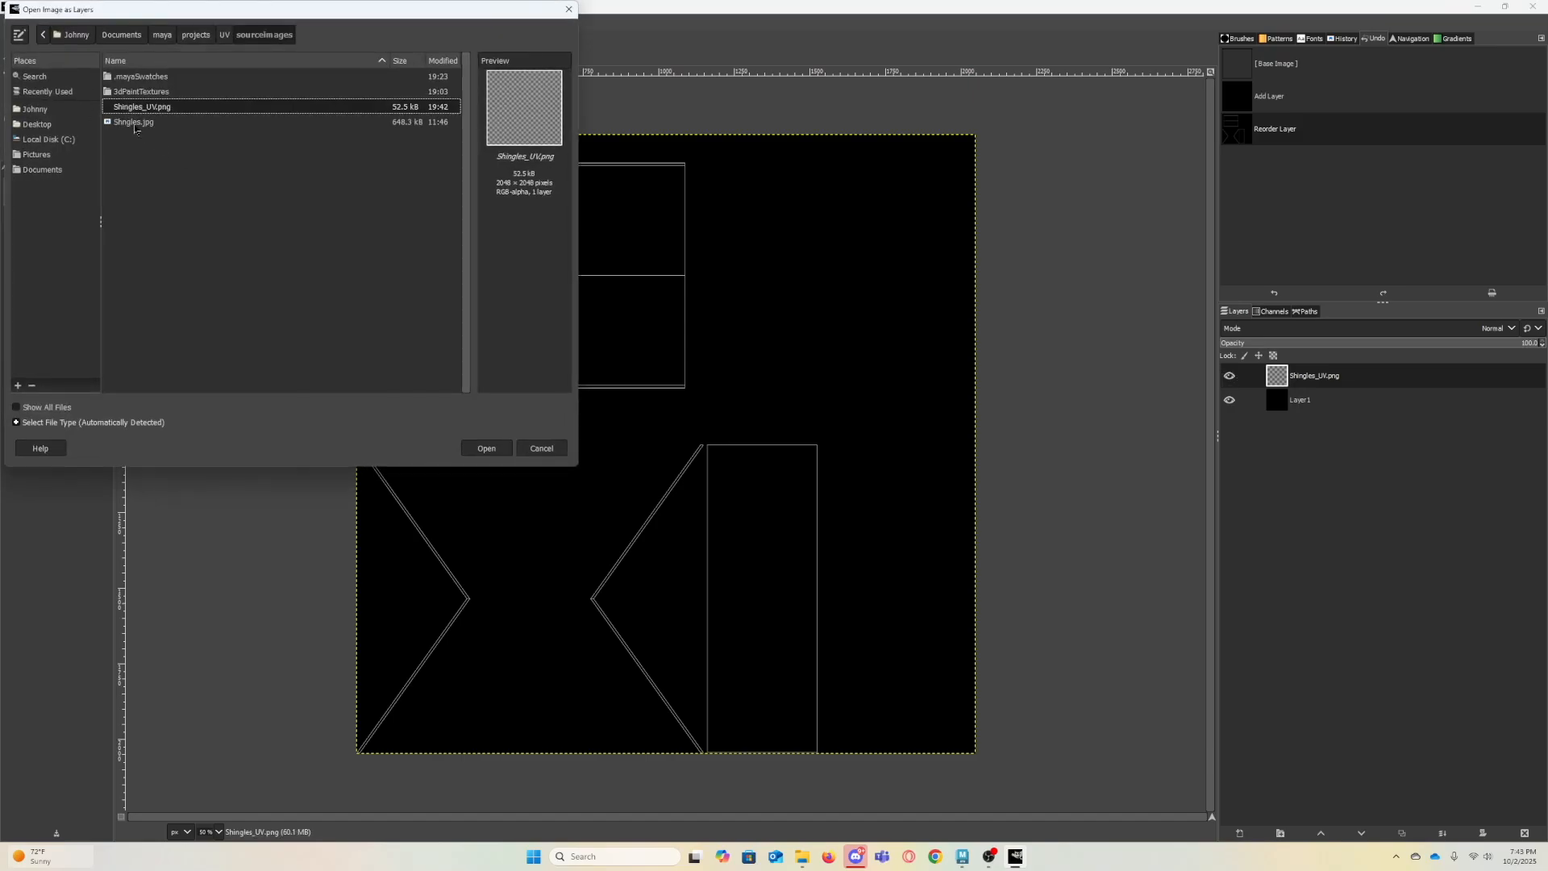
pyautogui.click(134, 123)
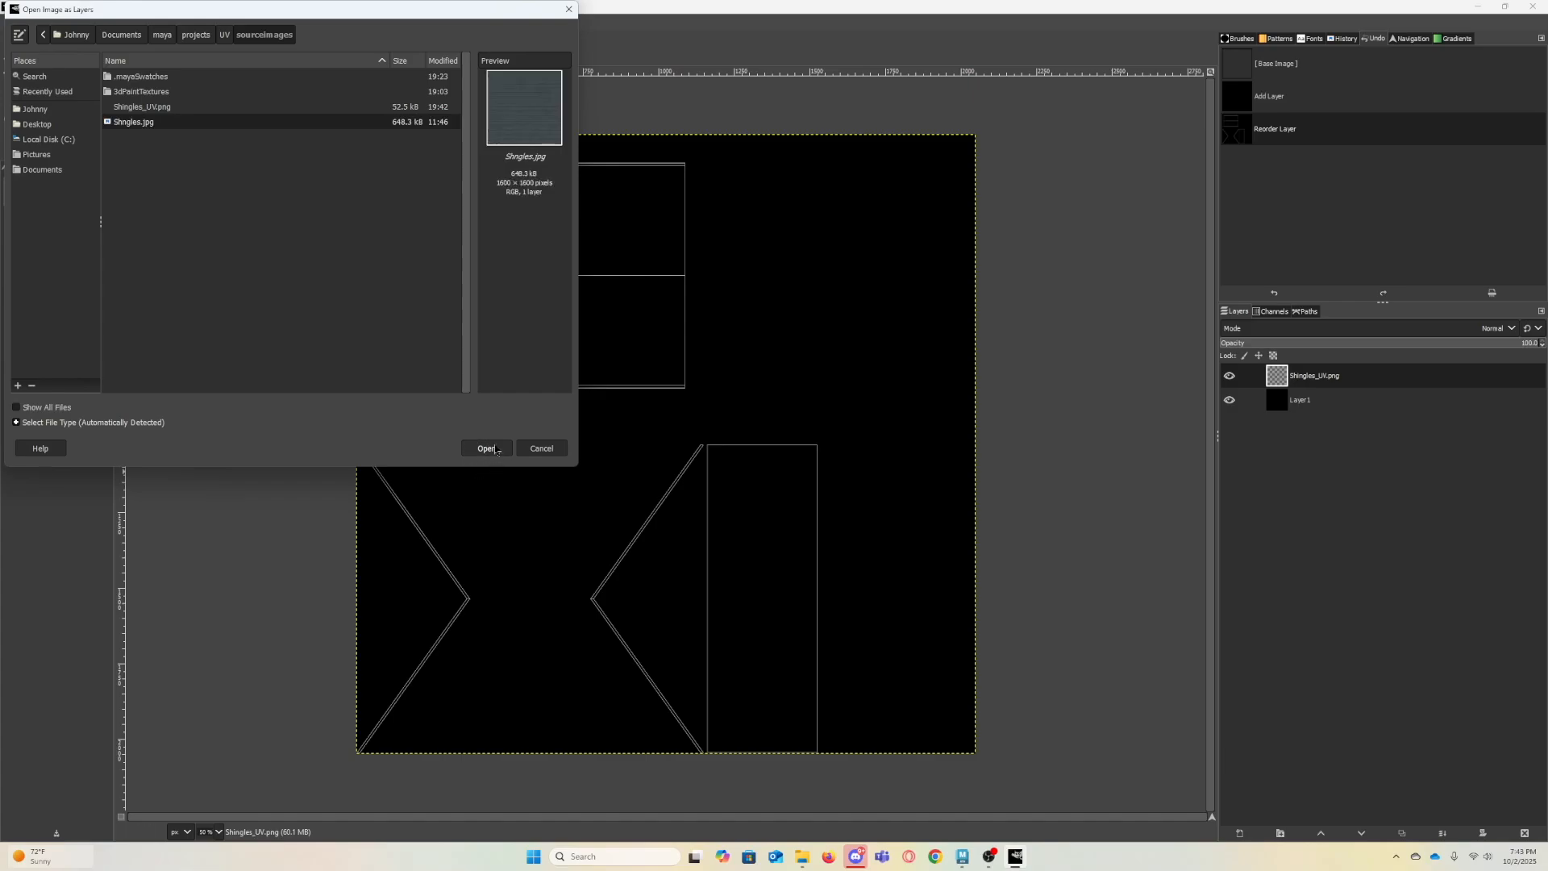
pyautogui.click(499, 450)
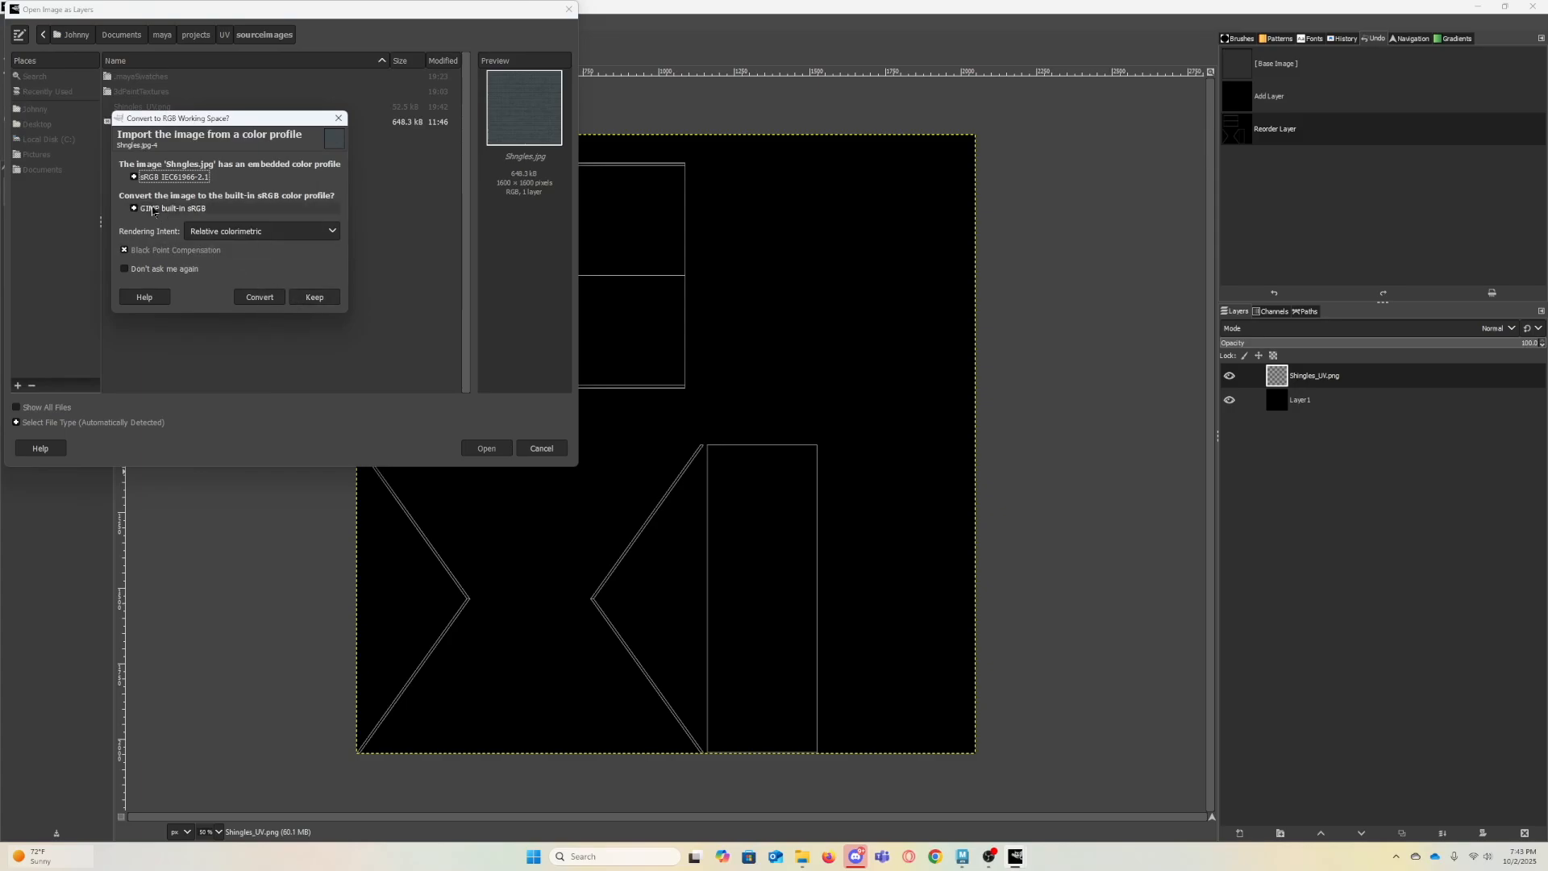
pyautogui.click(314, 298)
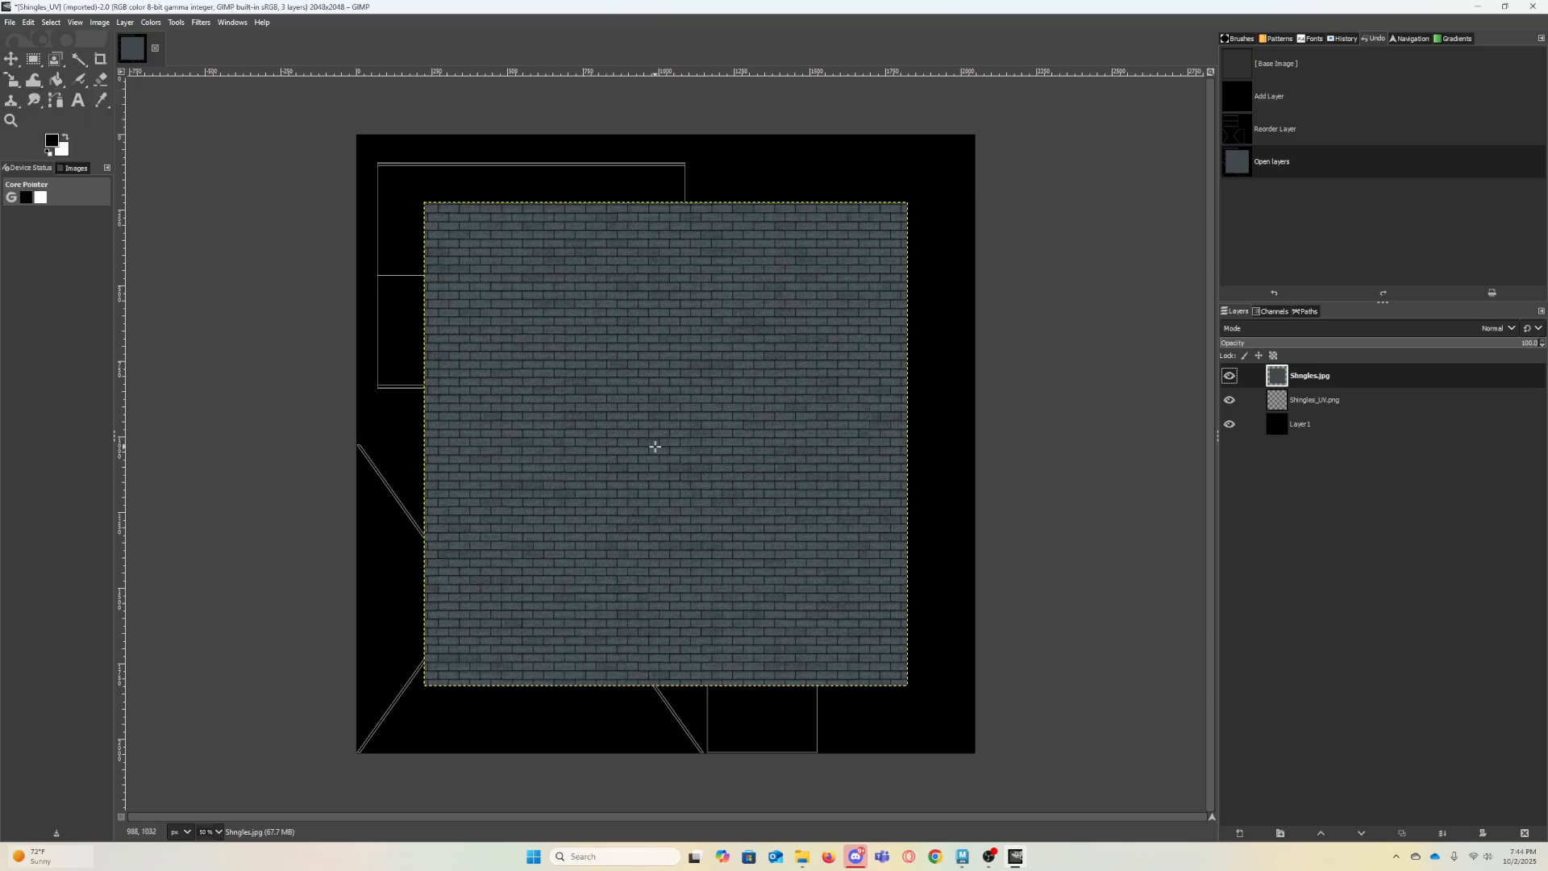
pyautogui.click(681, 453)
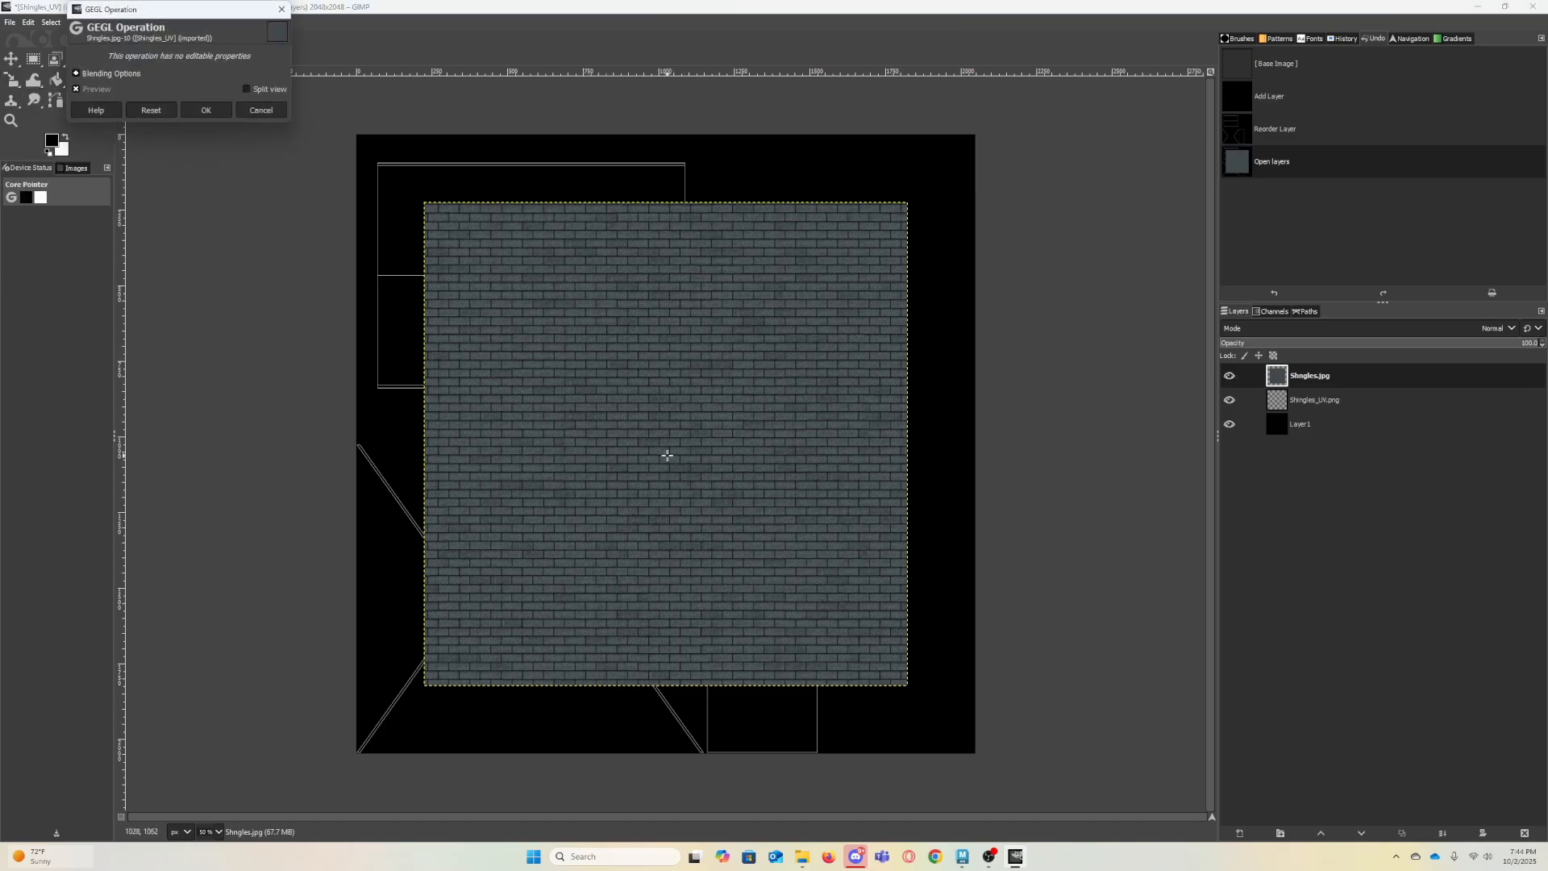
pyautogui.click(256, 112)
pyautogui.click(684, 454)
pyautogui.click(256, 113)
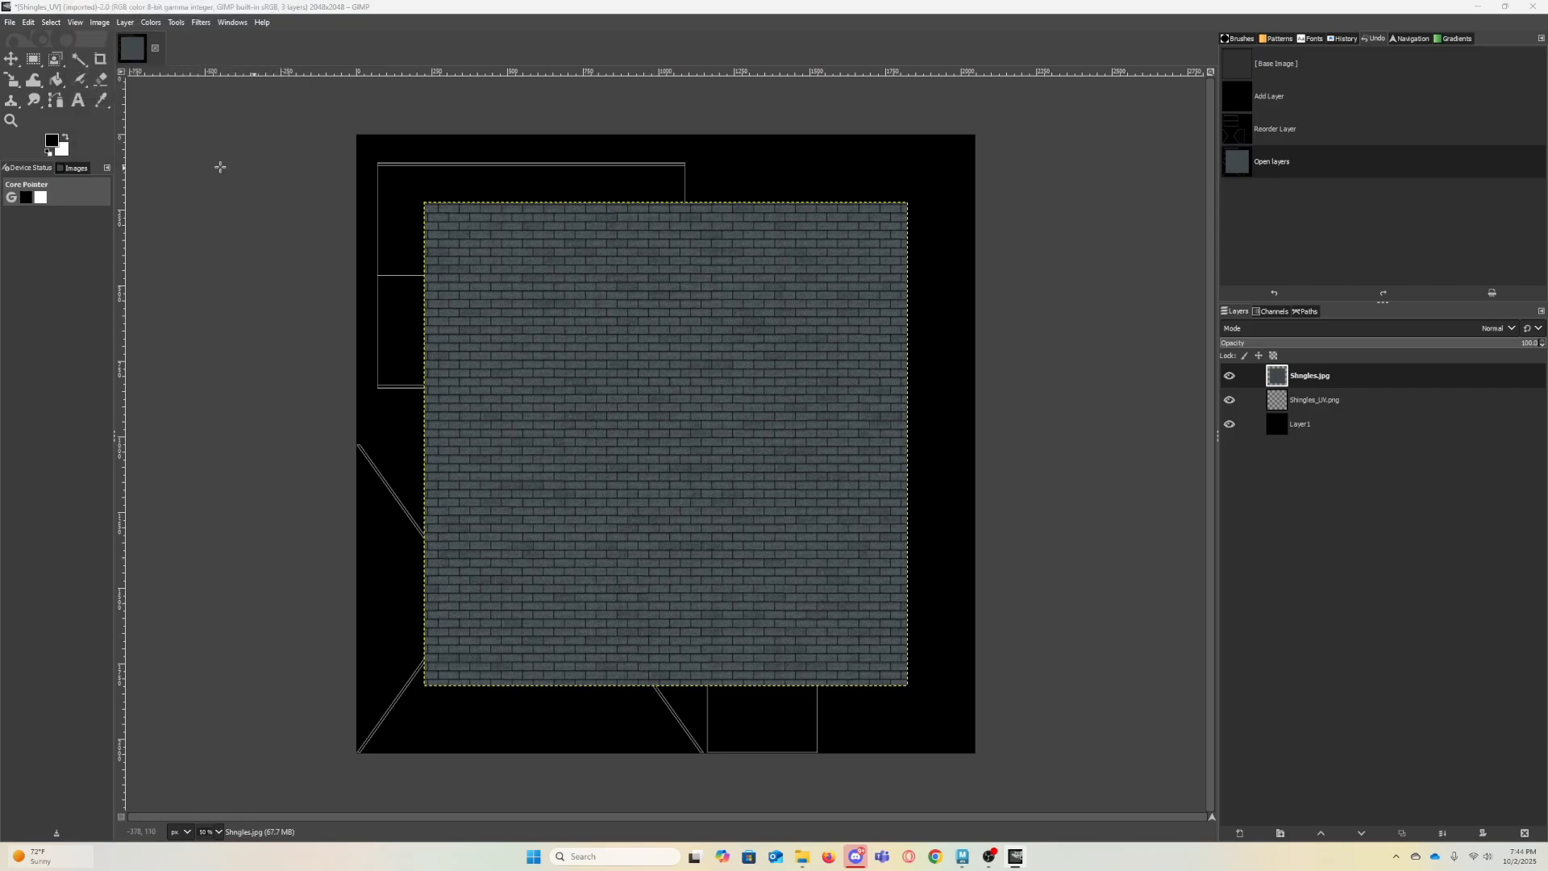
# - Move and scale the shingle layer to about 1046 x 792 pixels so it covers the roof slopes' rectangular UV shell
pyautogui.click(12, 80)
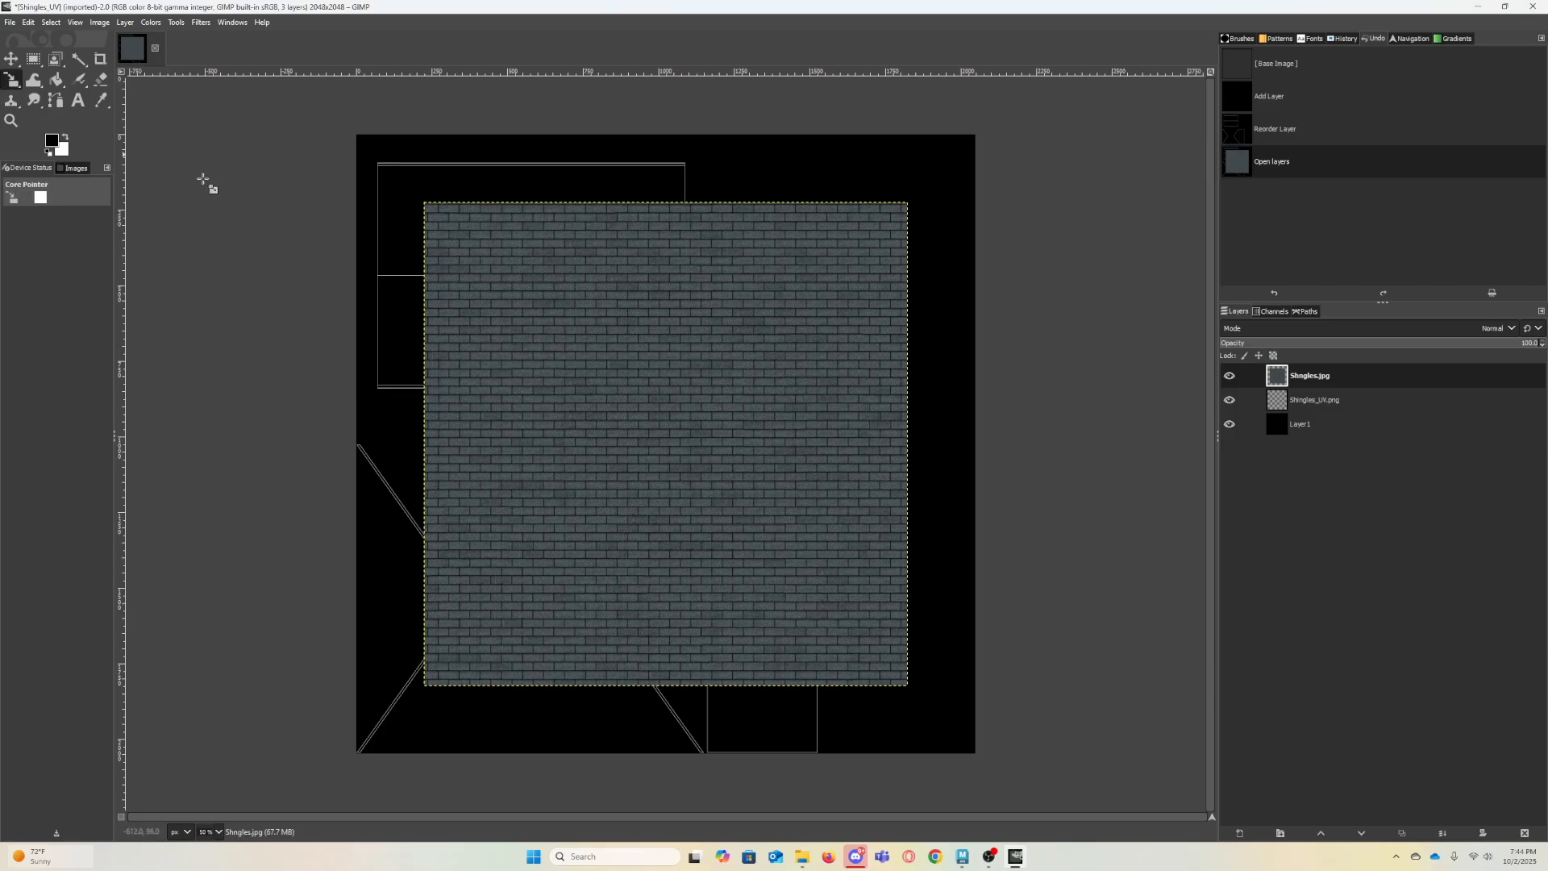
pyautogui.click(673, 455)
pyautogui.moveTo(681, 457); pyautogui.dragTo(629, 412)
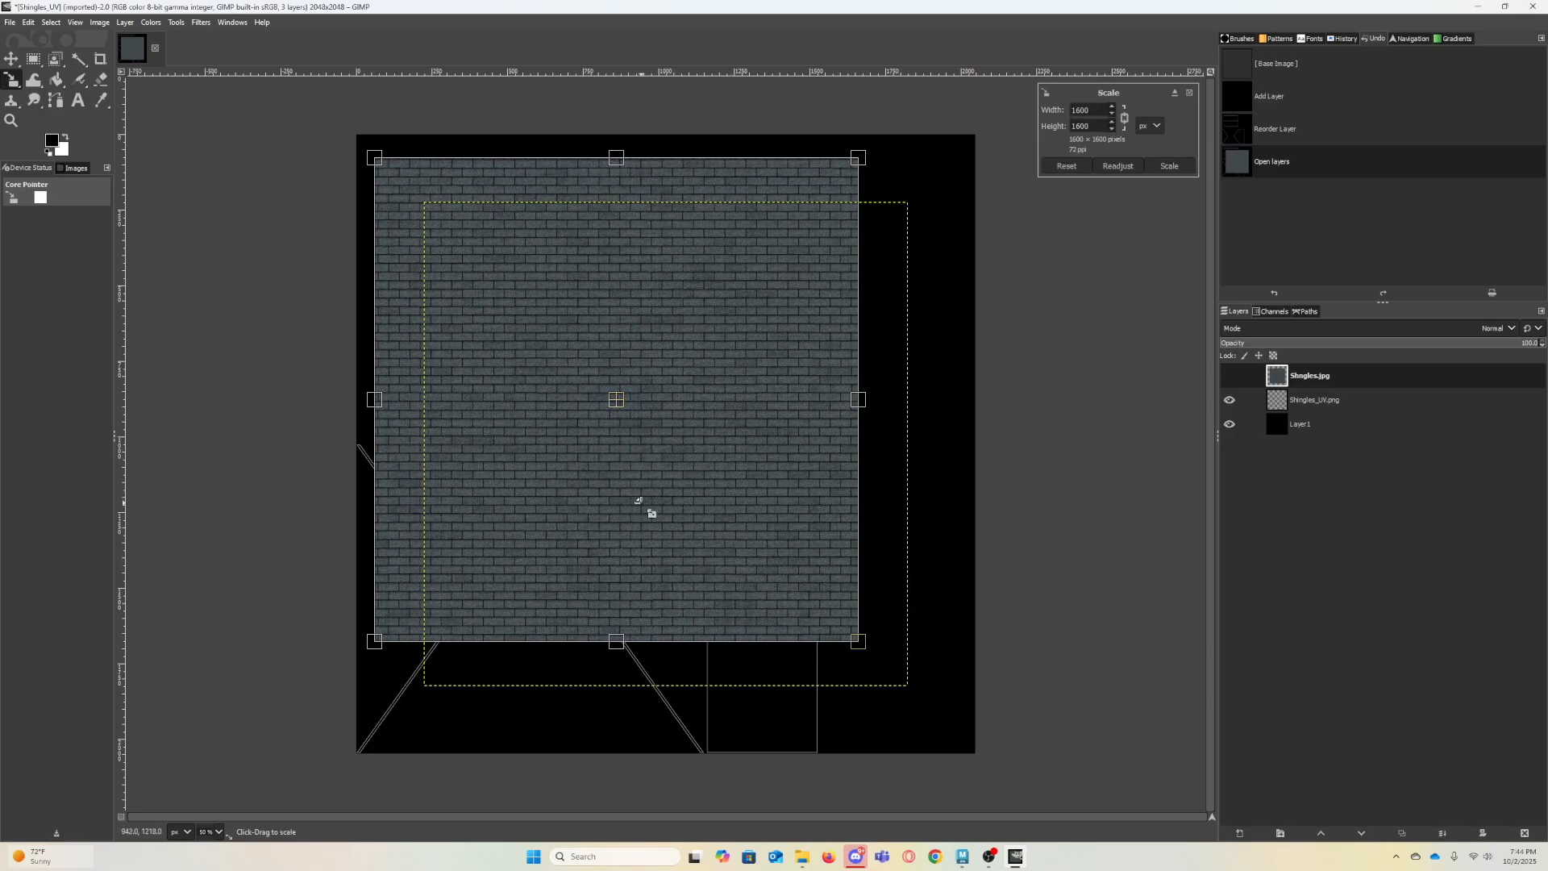
pyautogui.moveTo(621, 642); pyautogui.dragTo(574, 398)
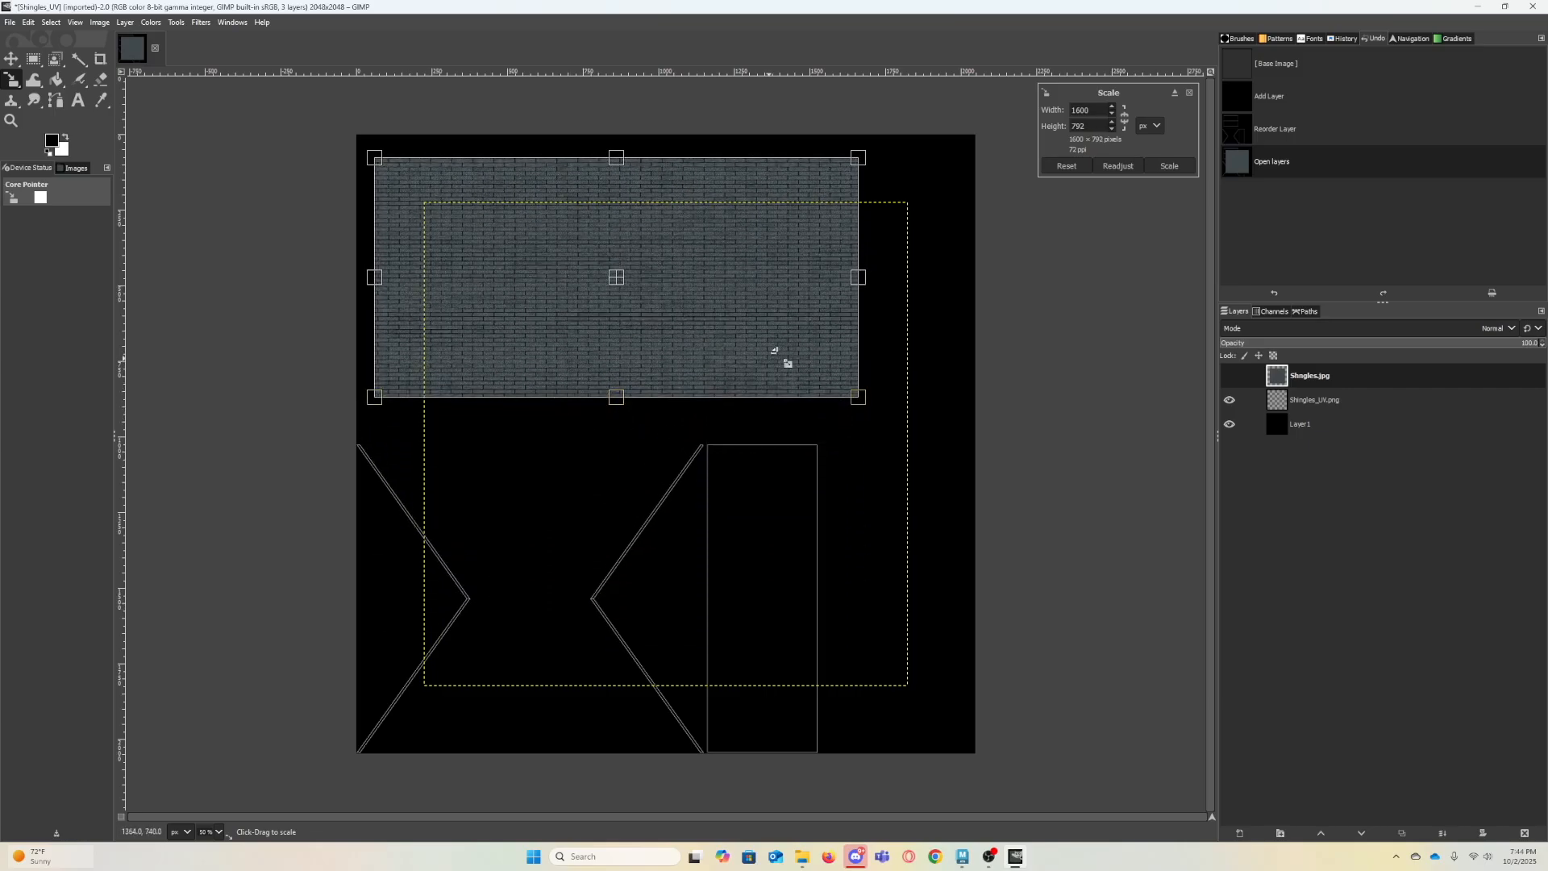
pyautogui.moveTo(856, 279); pyautogui.dragTo(690, 276)
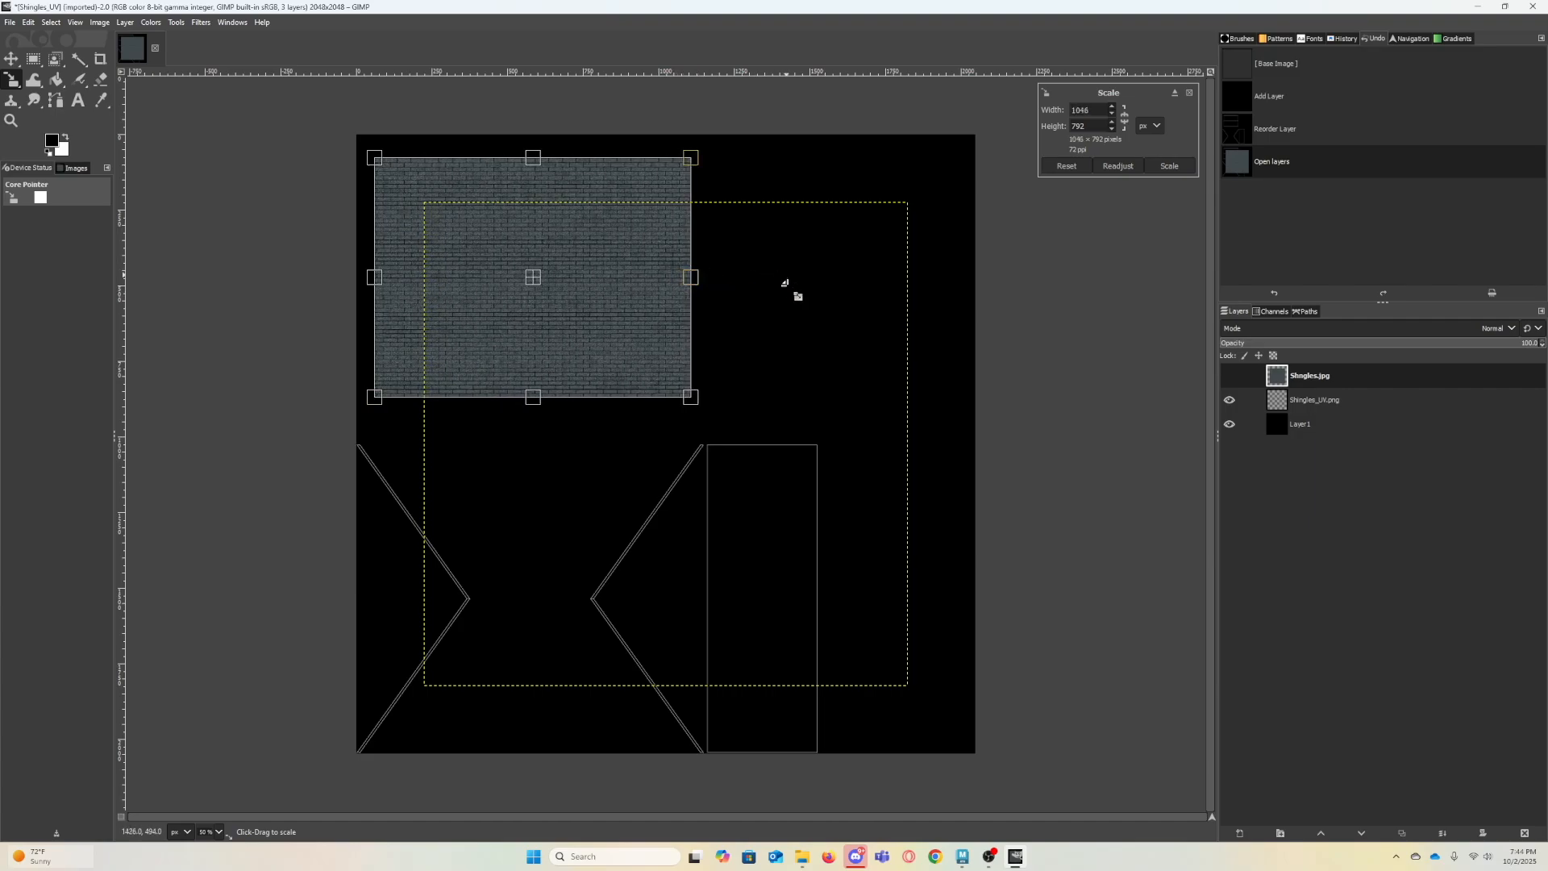
pyautogui.click(1164, 167)
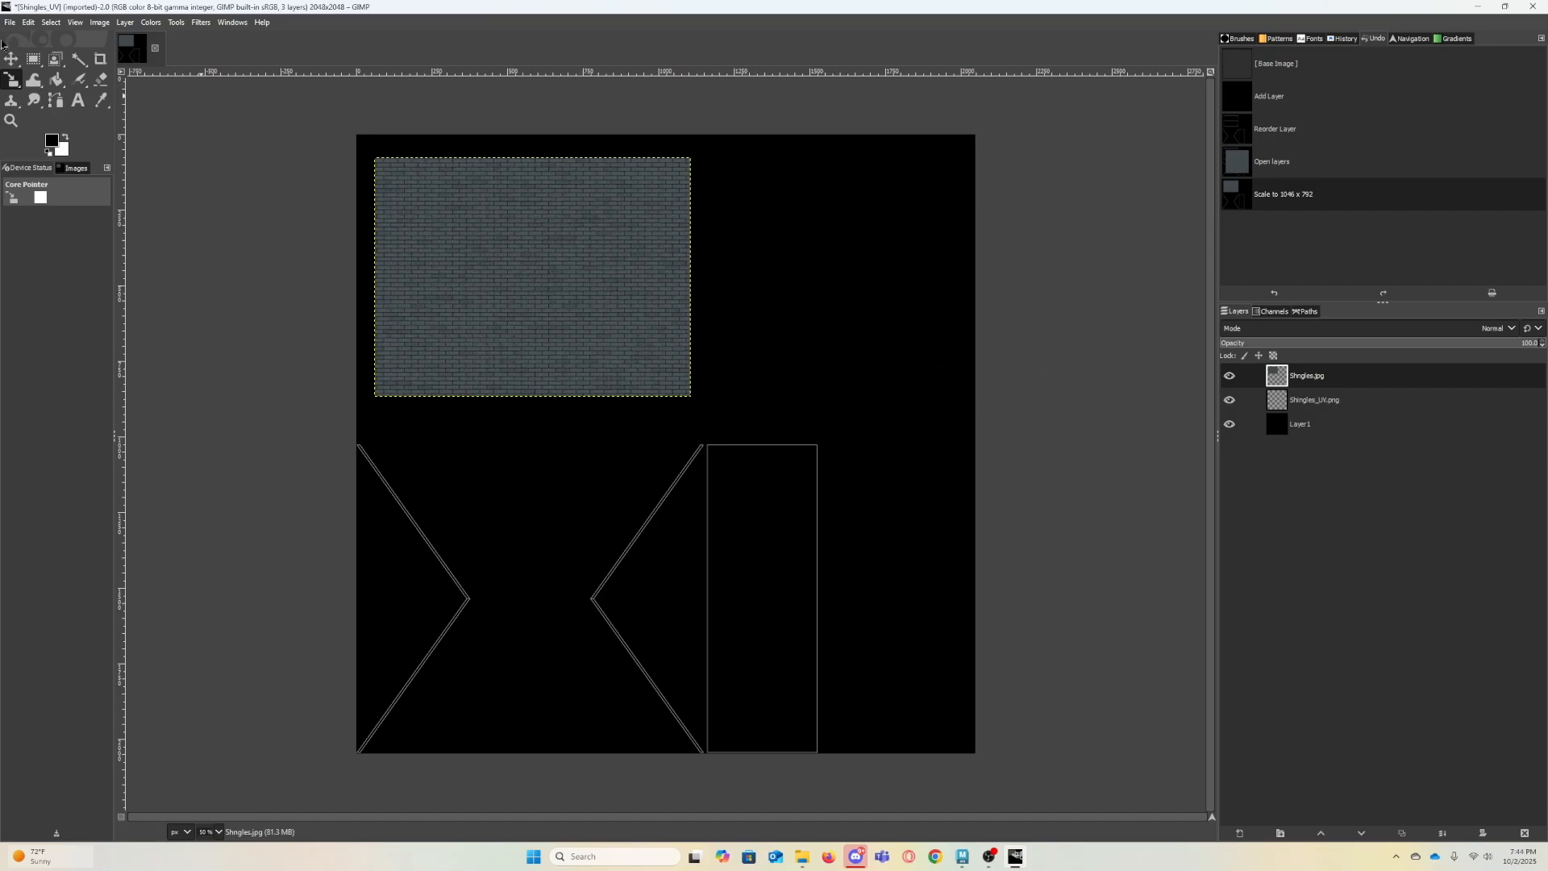
# - Save the layered image as Shingles_UV.xcf in the sourceimages folder
pyautogui.click(11, 23)
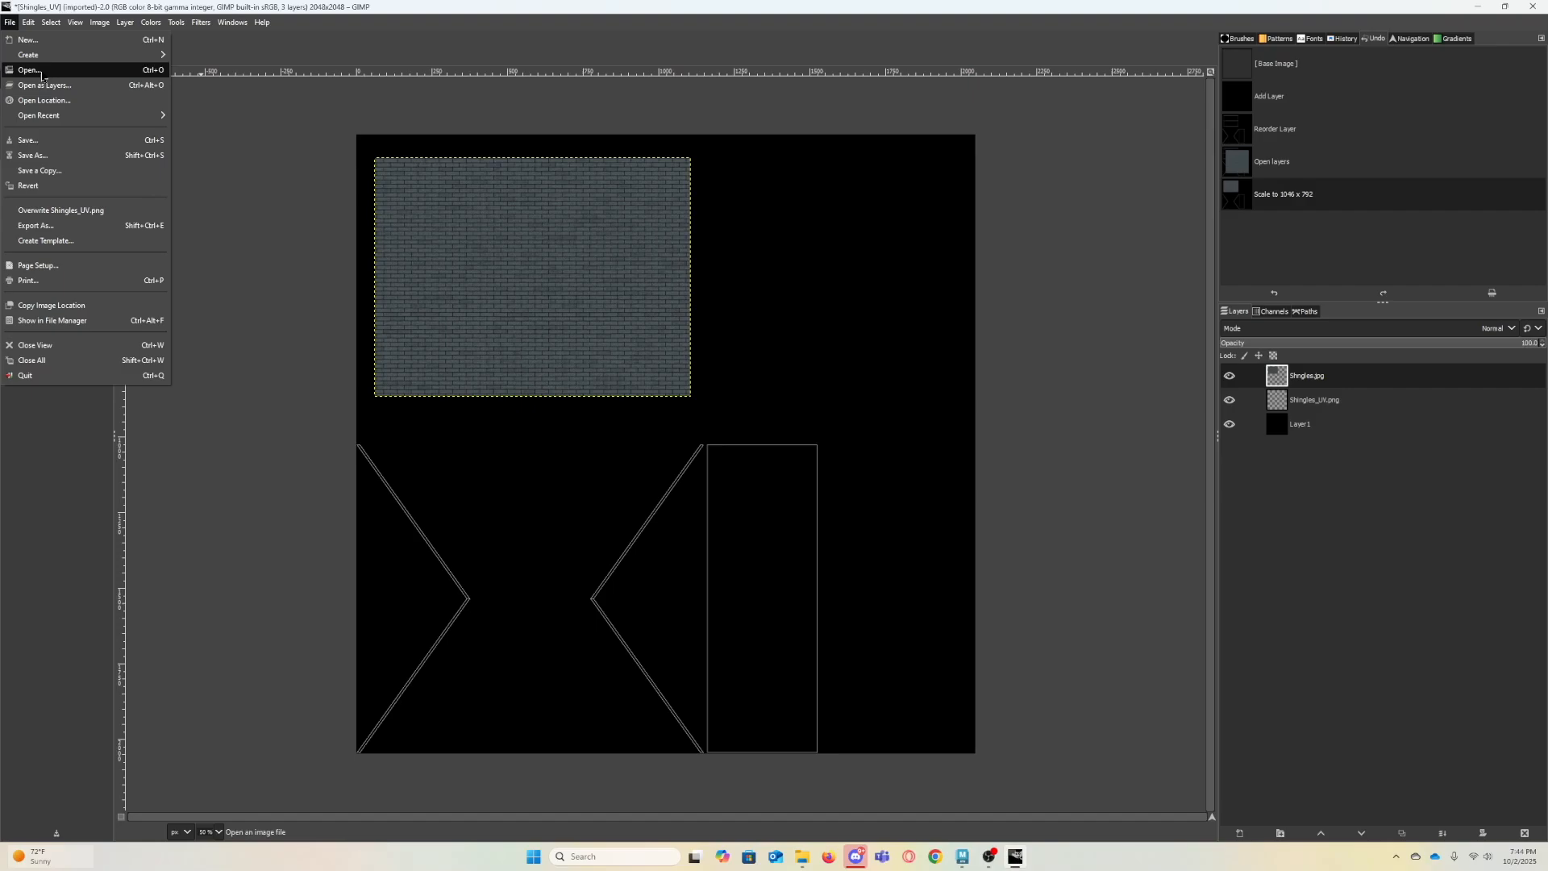
pyautogui.click(79, 155)
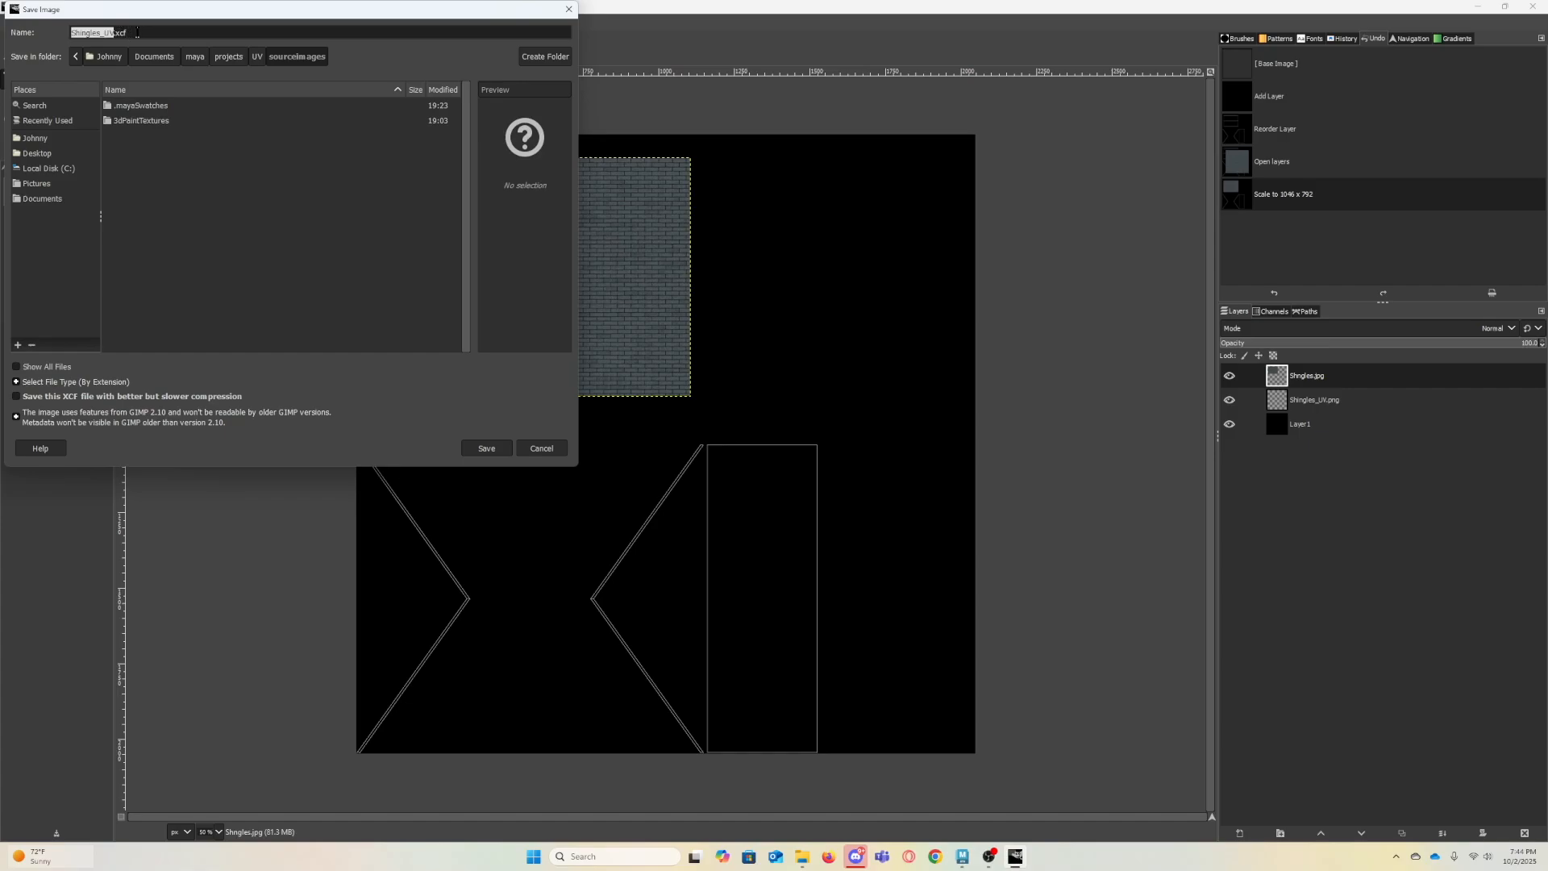
pyautogui.click(487, 449)
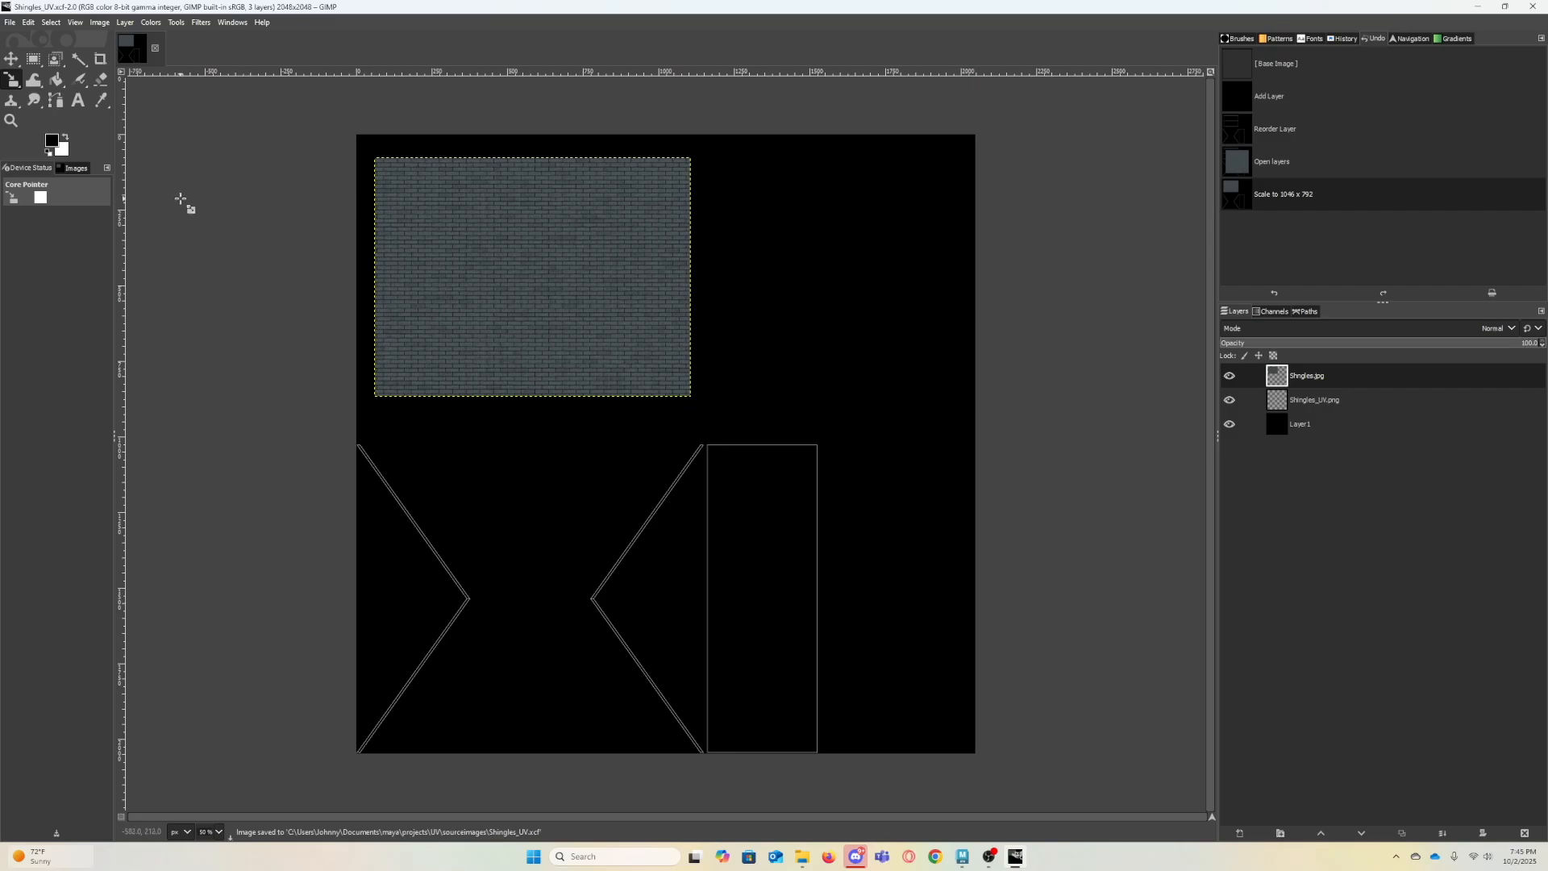
# - Export the image as Shingles1.png to the sourceimages folder with the default PNG options
pyautogui.click(9, 22)
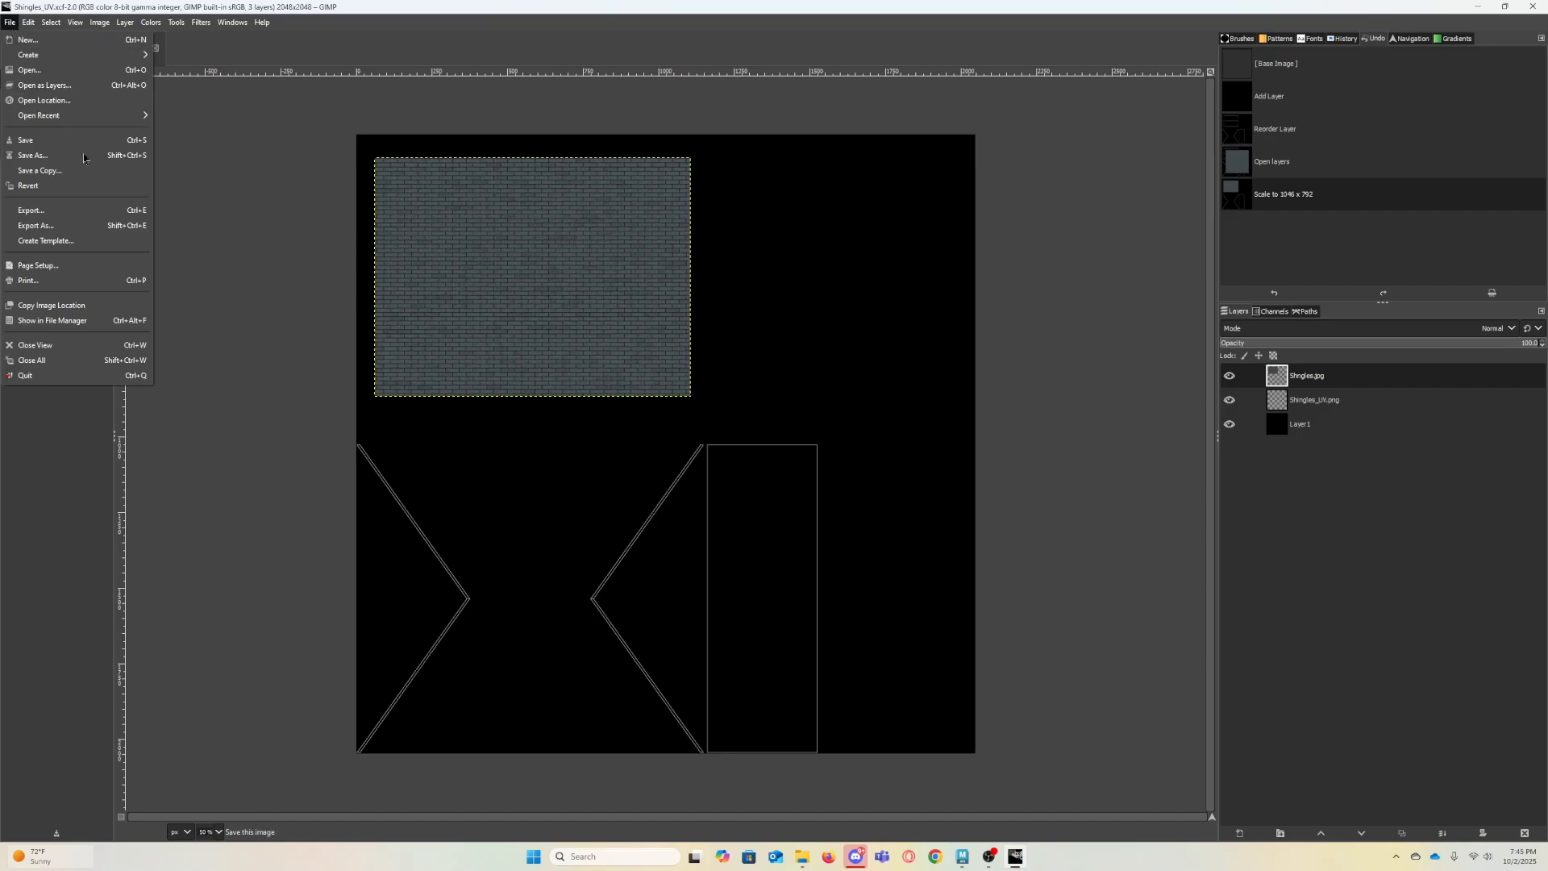
pyautogui.click(91, 229)
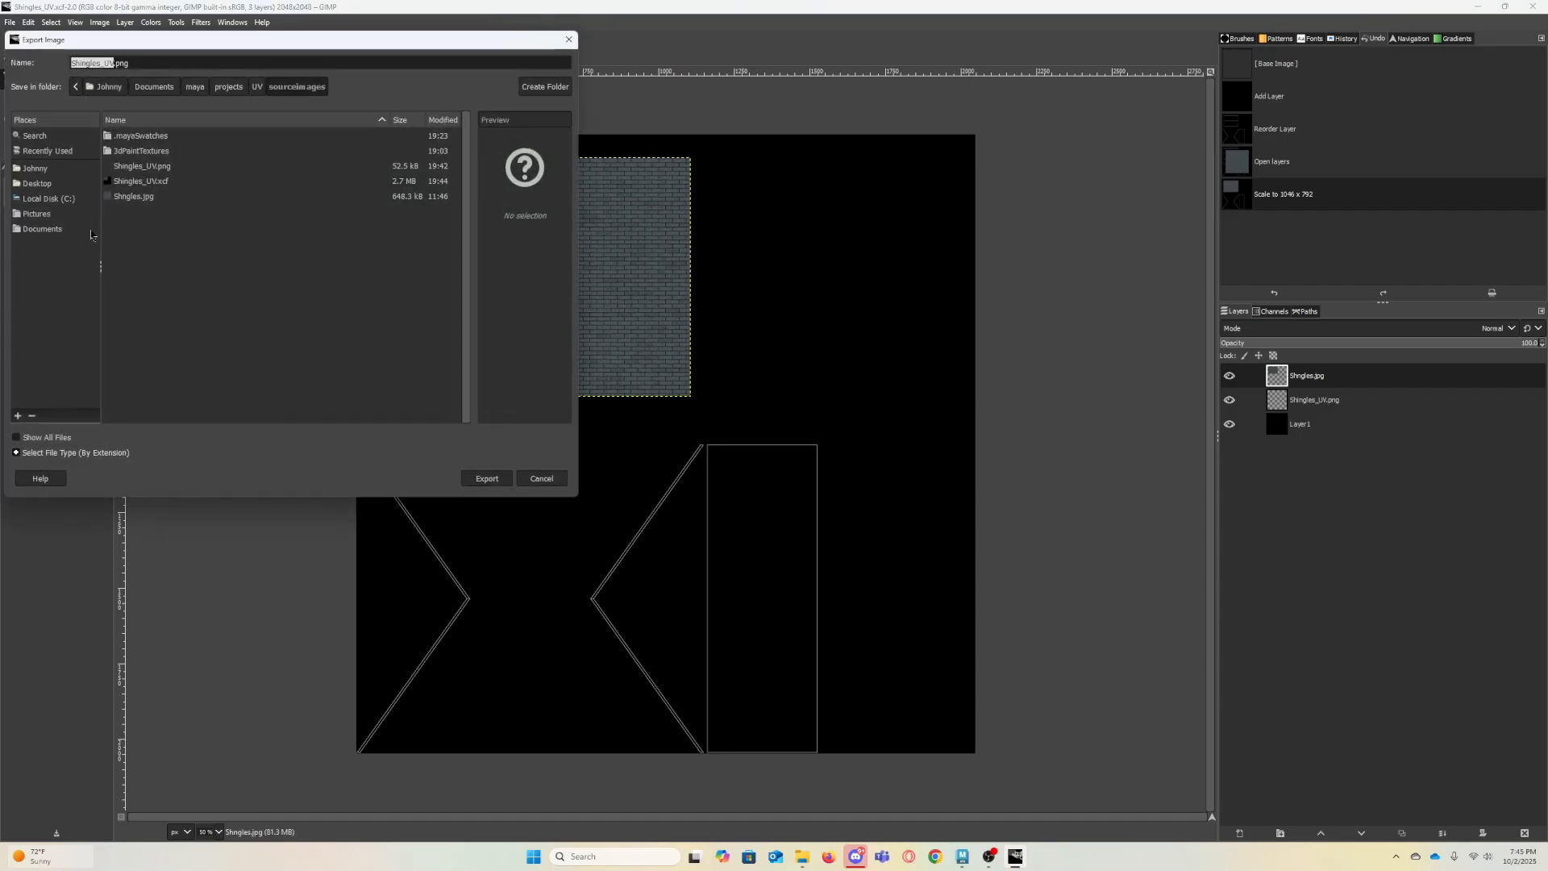
pyautogui.click(103, 62)
pyautogui.moveTo(100, 63); pyautogui.dragTo(111, 64)
pyautogui.write('1')
pyautogui.click(487, 479)
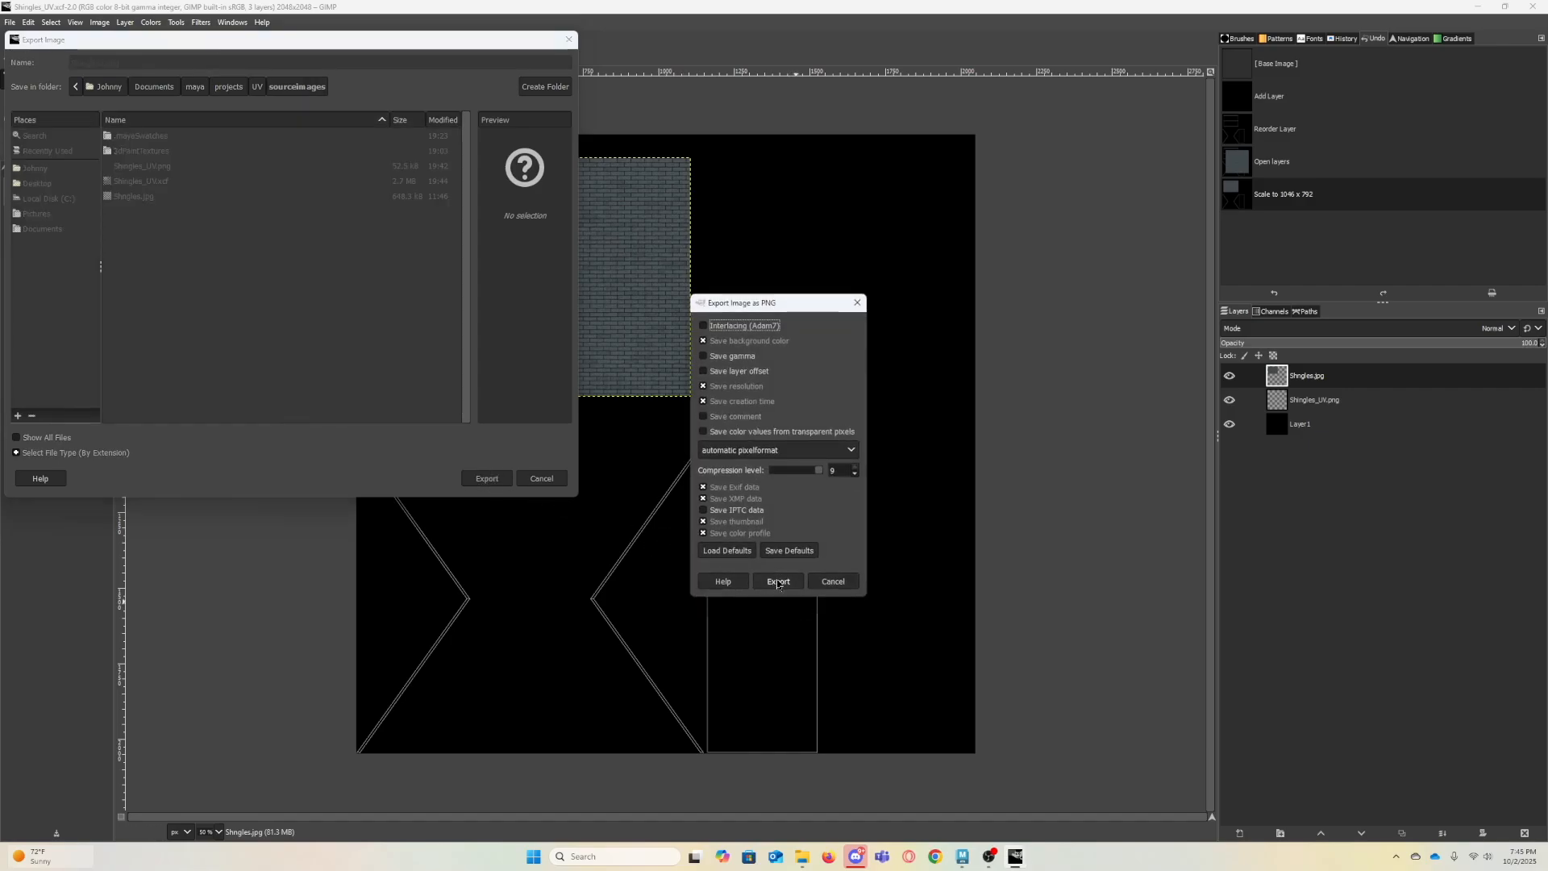
pyautogui.click(778, 582)
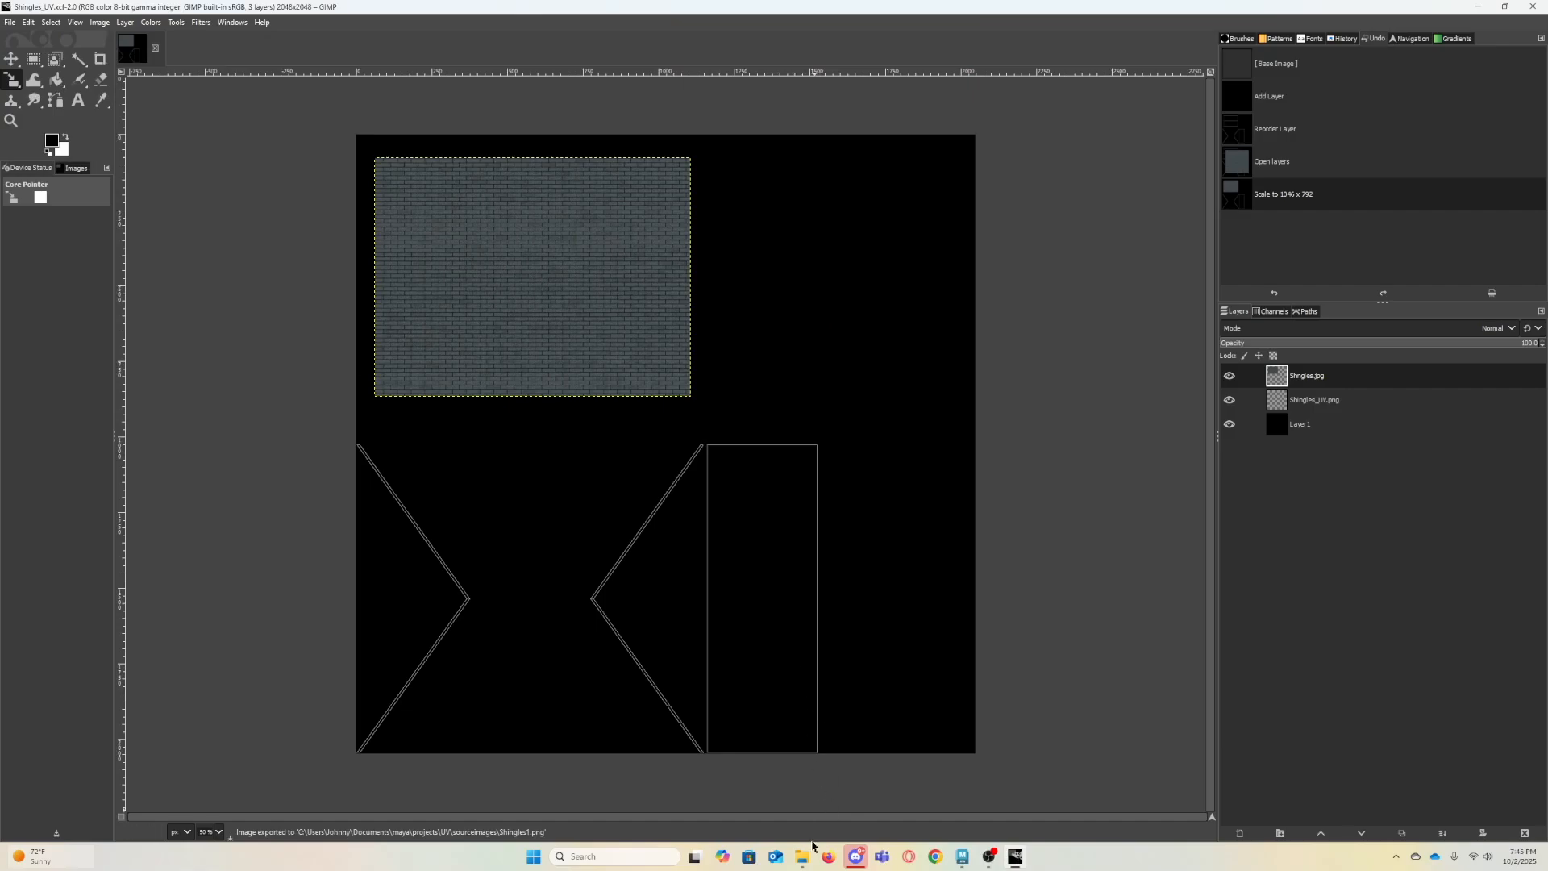
# - Switch to File Explorer, check the sourceimages folder for the exported Shingles1 image, and return to Maya
pyautogui.click(802, 861)
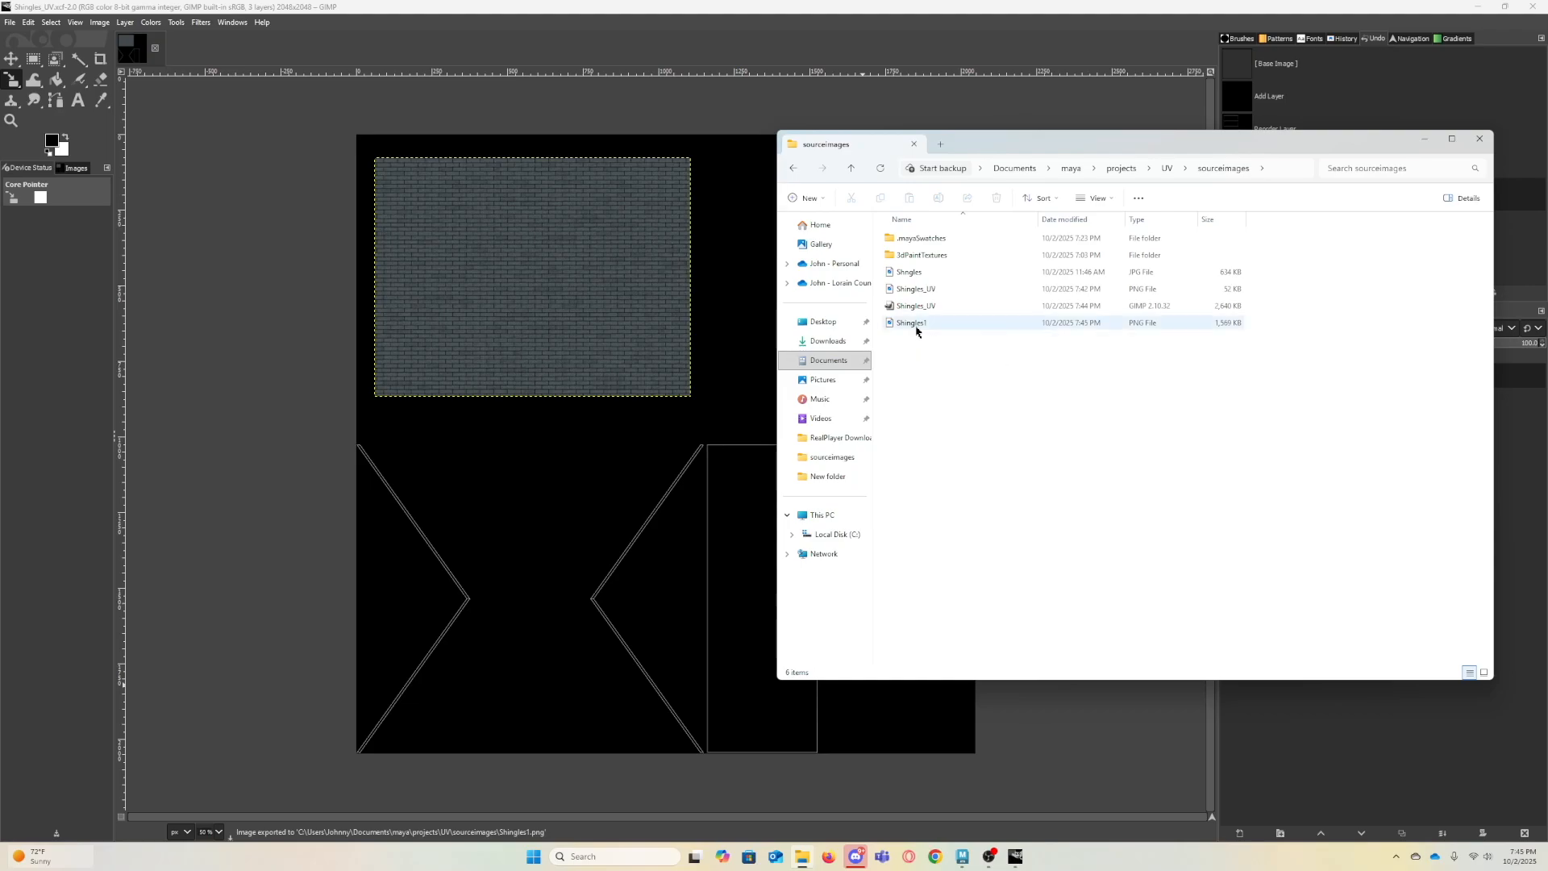
pyautogui.click(1424, 140)
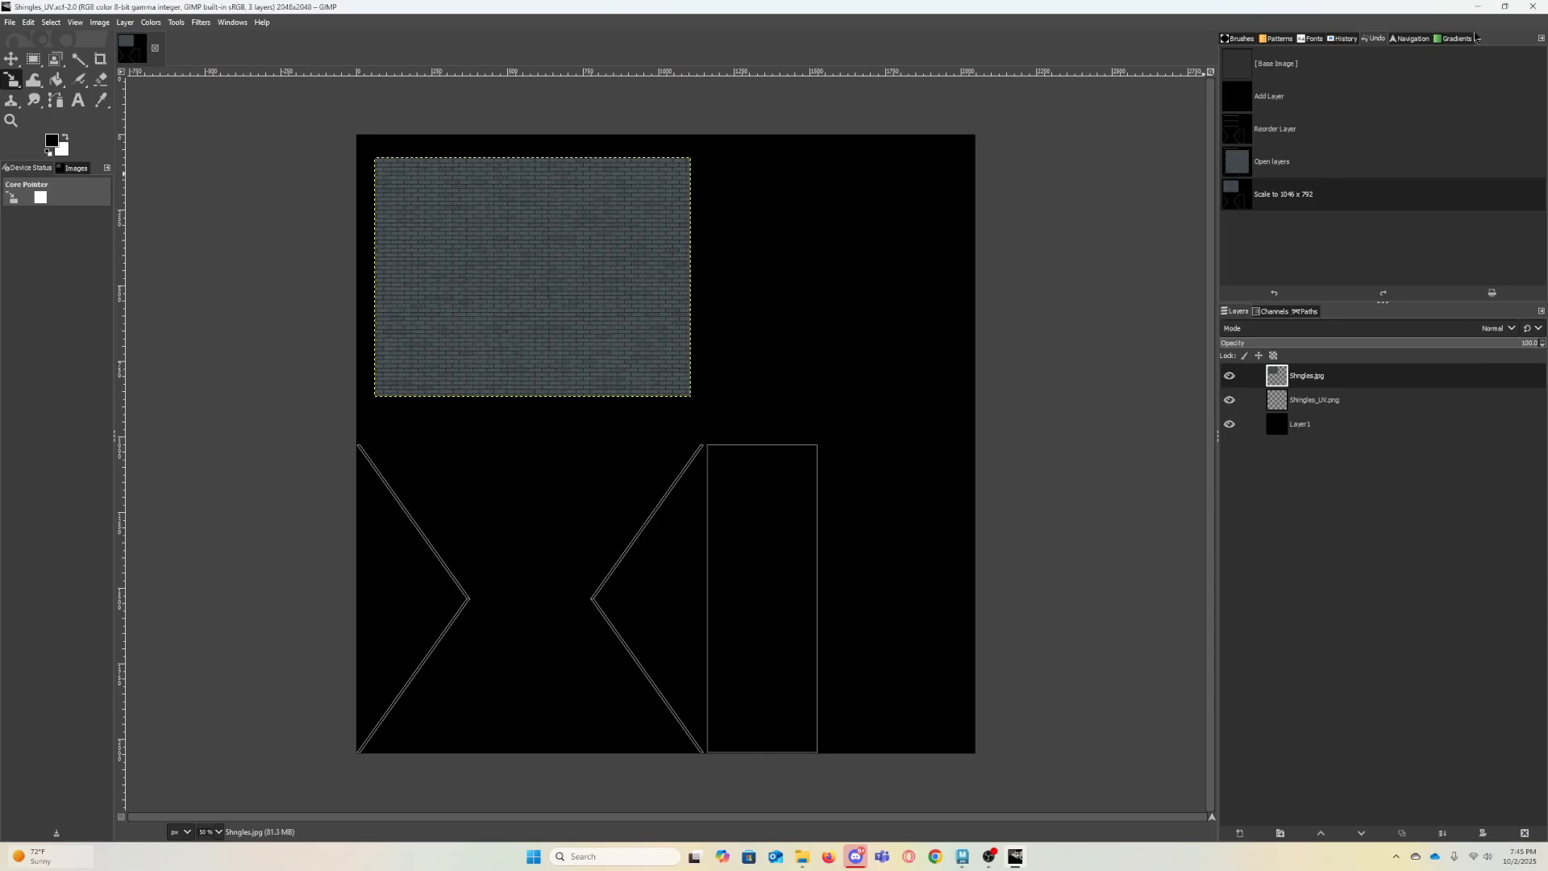
pyautogui.click(1482, 8)
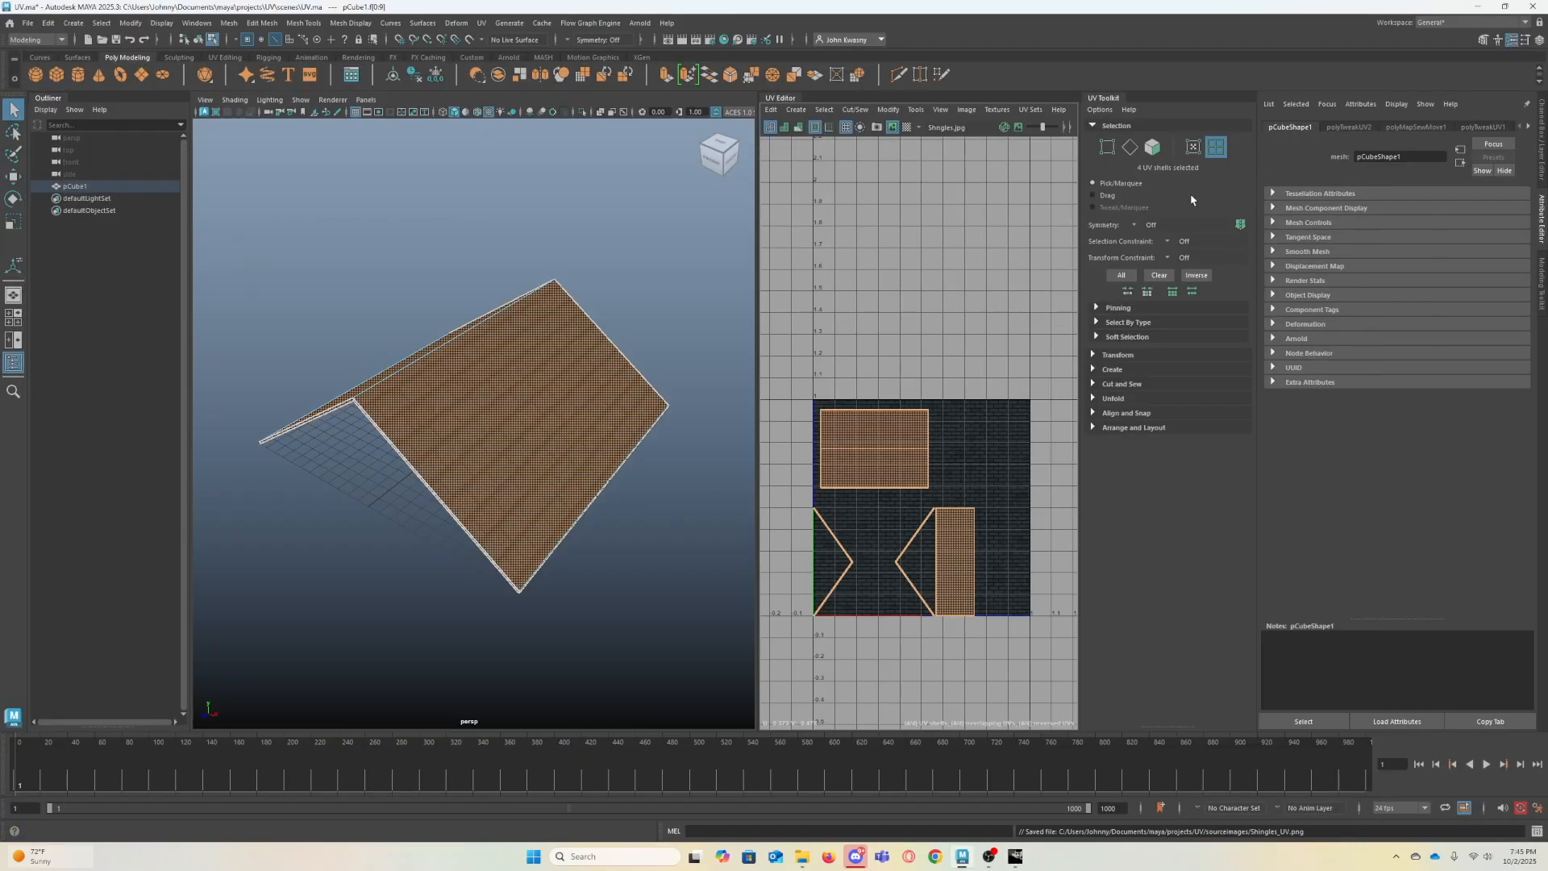
# - Rename the roof's aiStandardSurface material to roof_MTL
pyautogui.click(1529, 127)
pyautogui.click(1447, 128)
pyautogui.moveTo(1434, 157); pyautogui.dragTo(1334, 161)
pyautogui.write('roof')
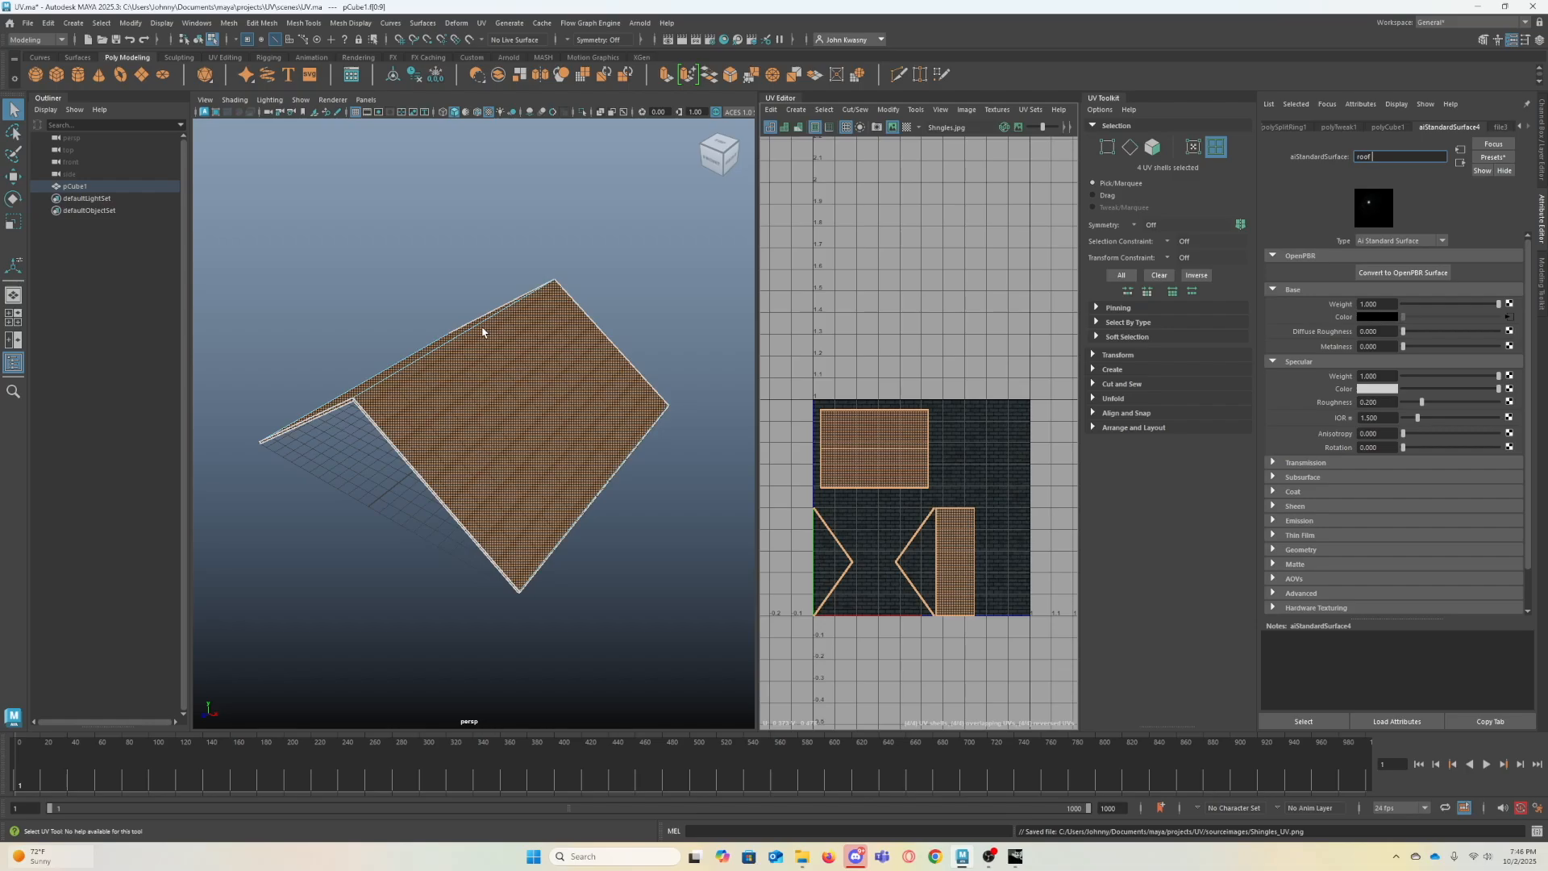
pyautogui.press('capslock')
pyautogui.press('capslock')
pyautogui.press('Return')
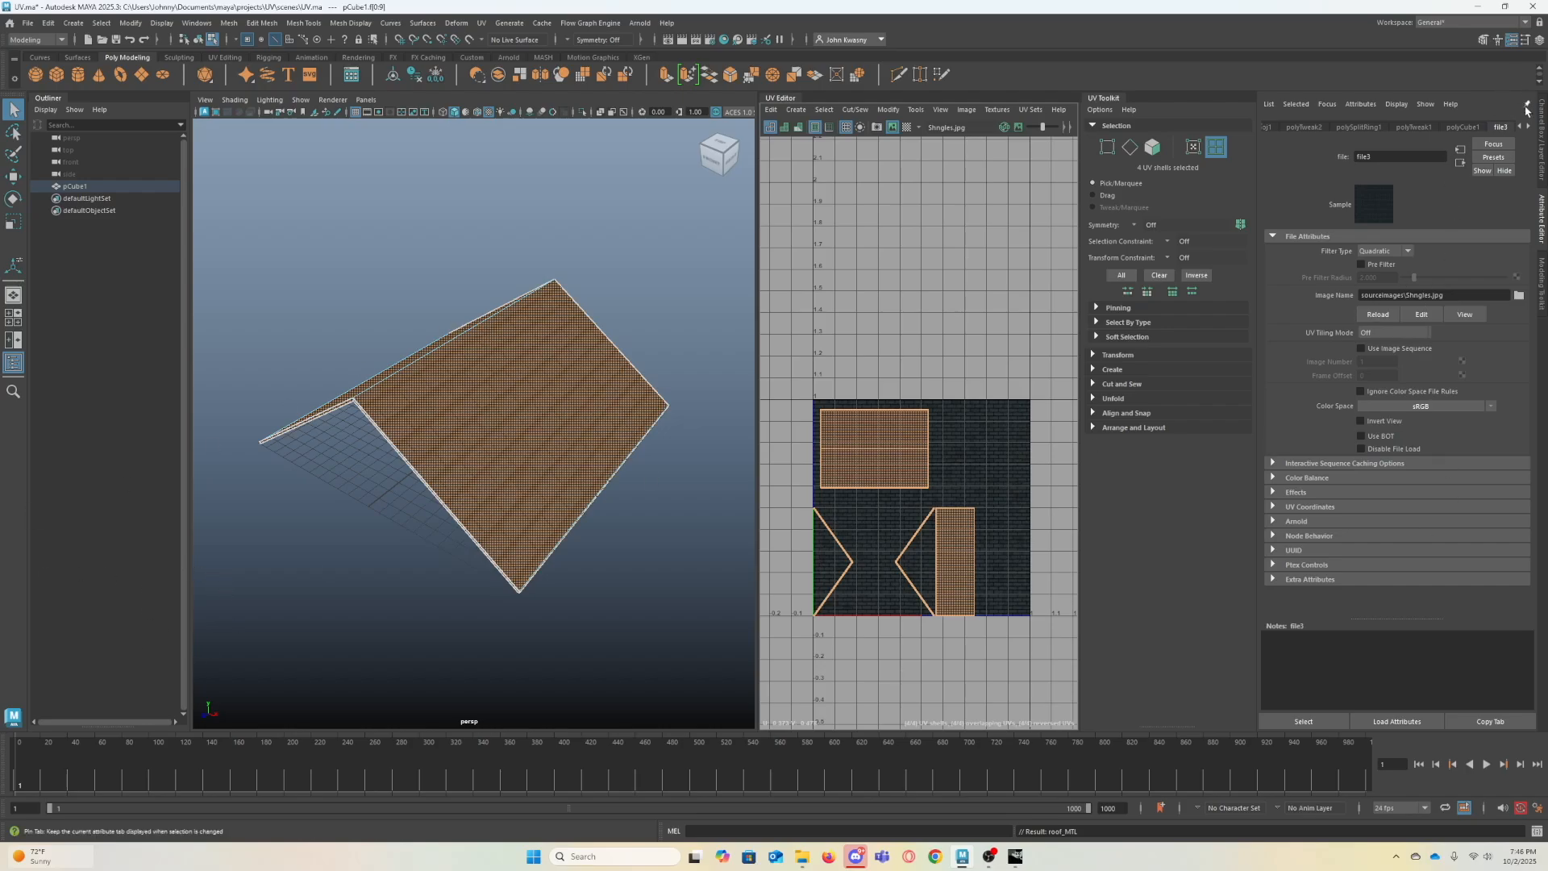
# - Replace the image in roof_MTL's base color file texture with Shingles1.png from sourceimages, and deselect the UV shells
pyautogui.click(1530, 128)
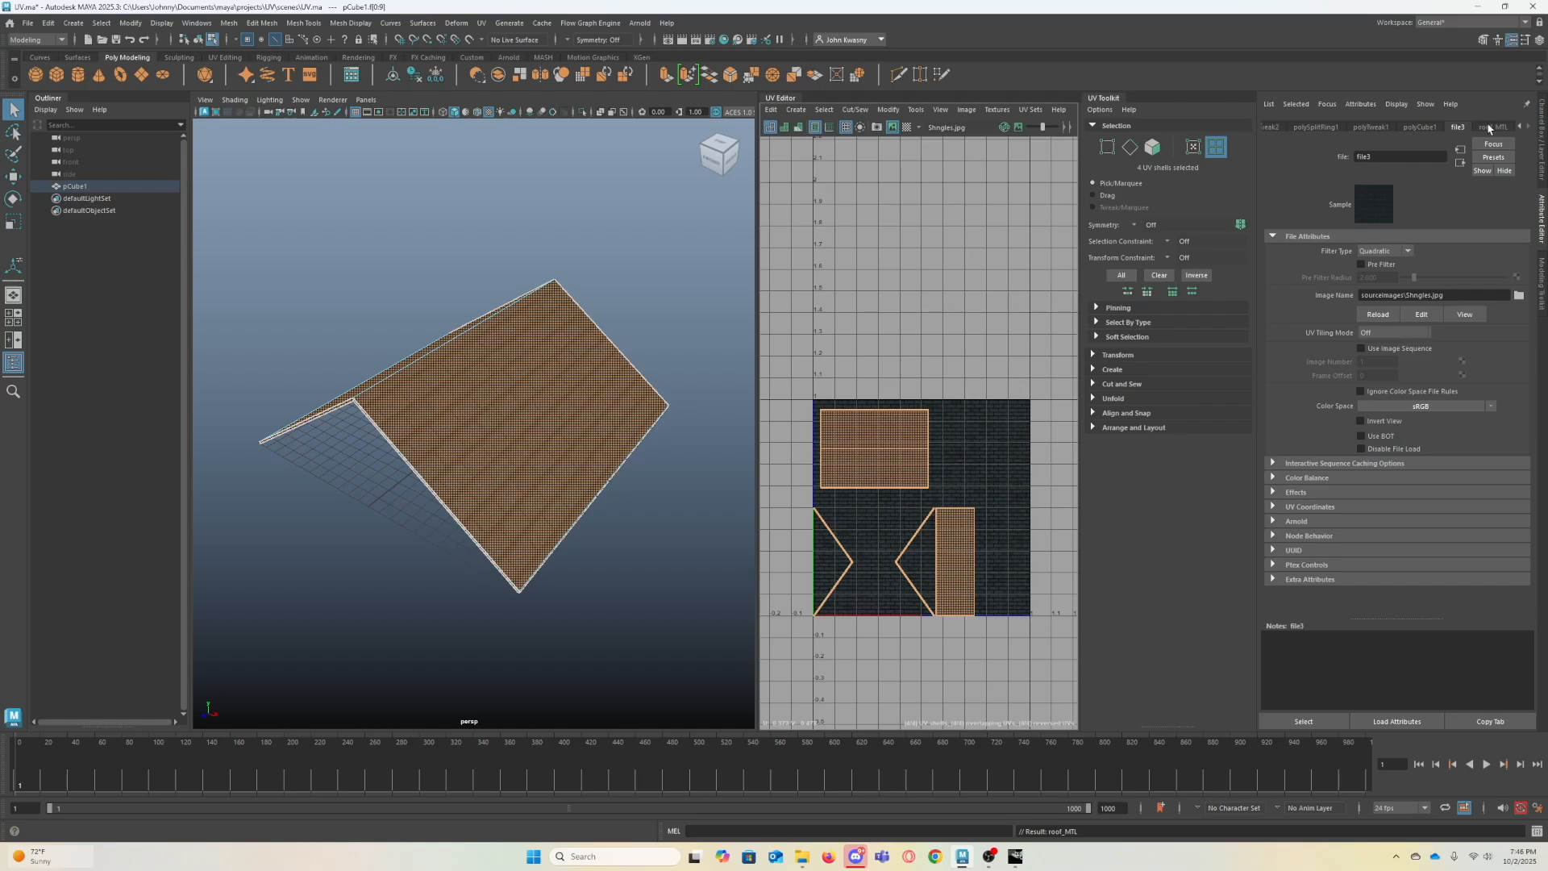
pyautogui.click(1490, 127)
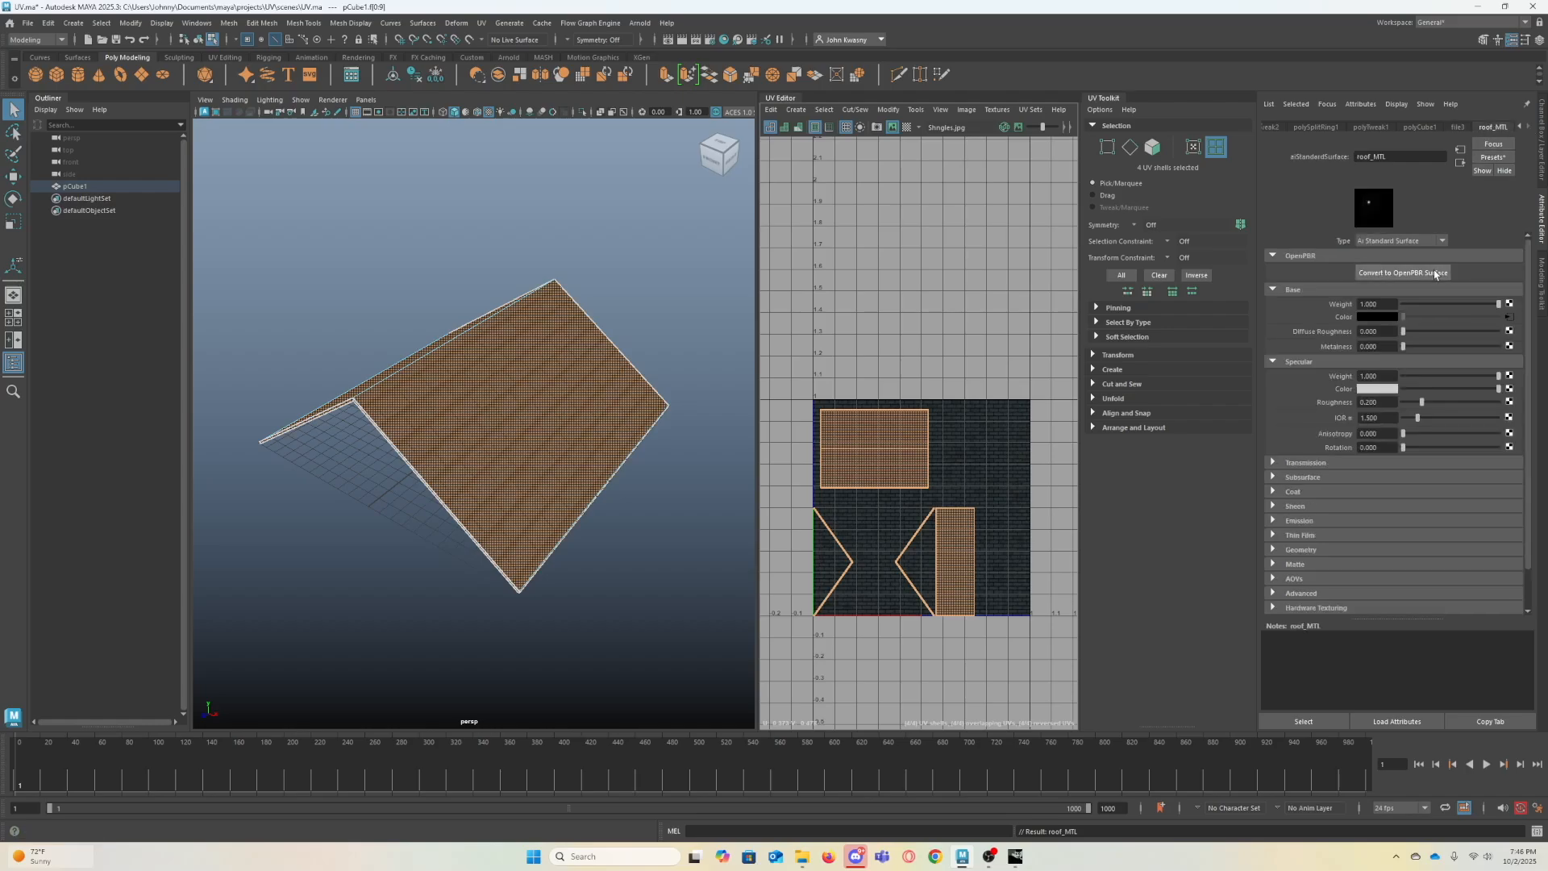
pyautogui.click(1508, 319)
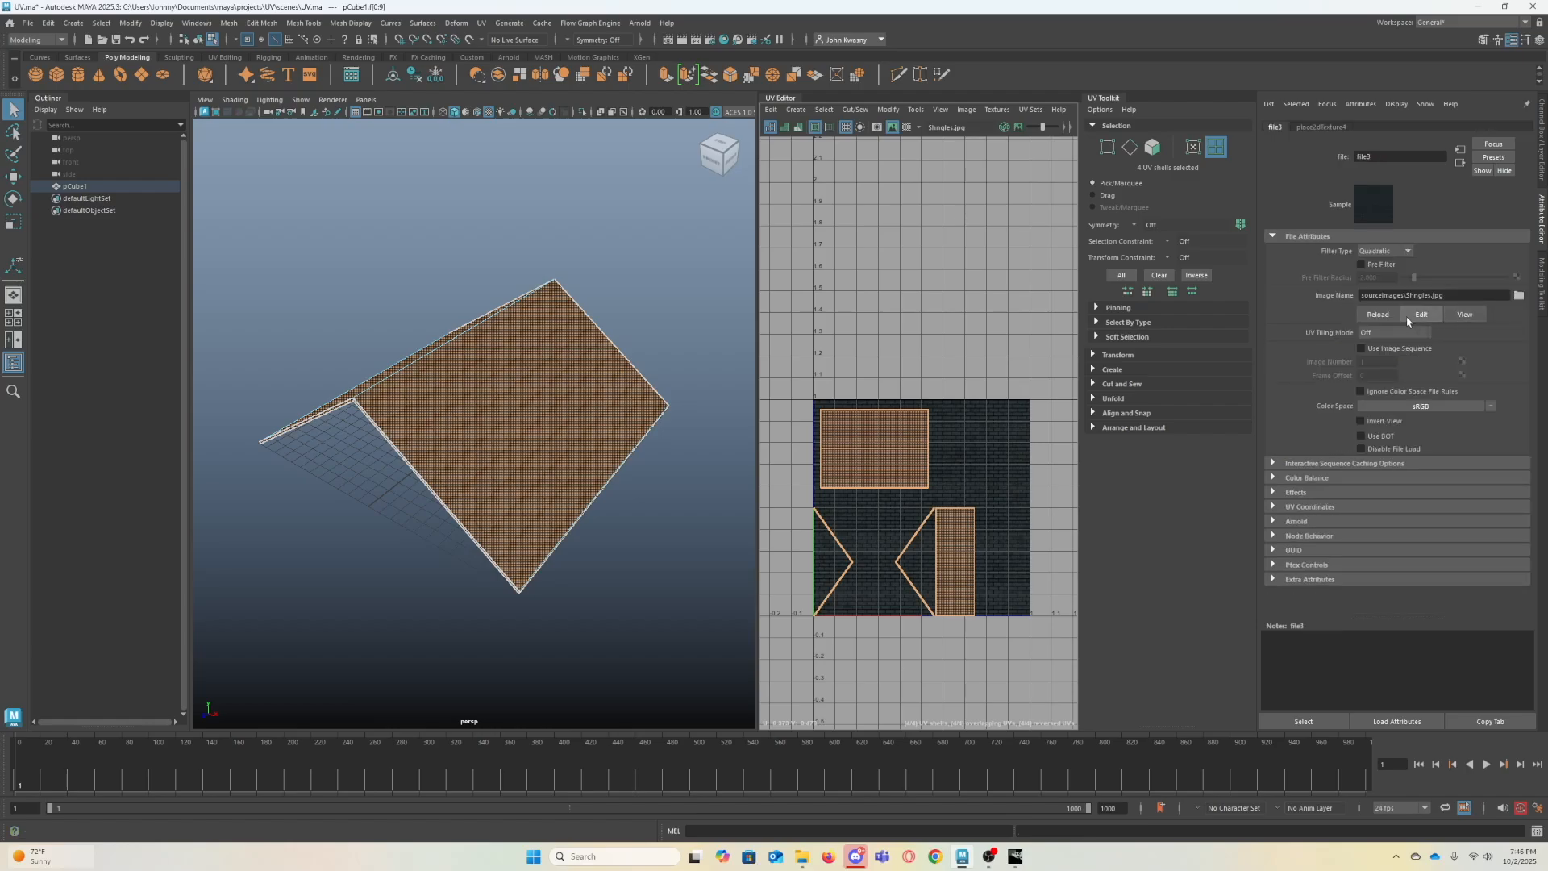
pyautogui.click(1519, 295)
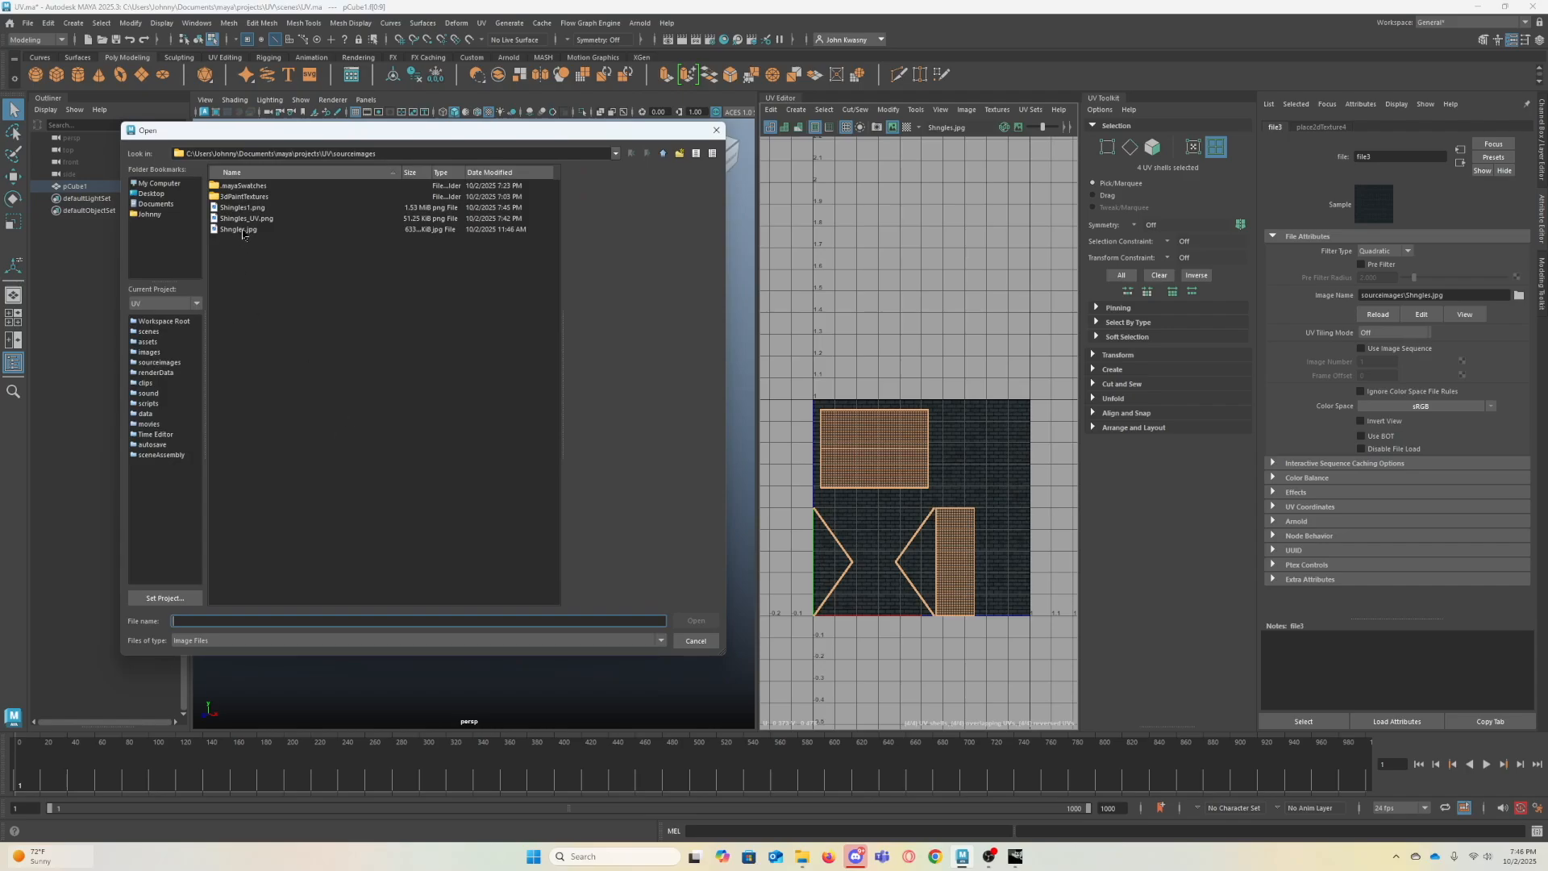
pyautogui.click(254, 208)
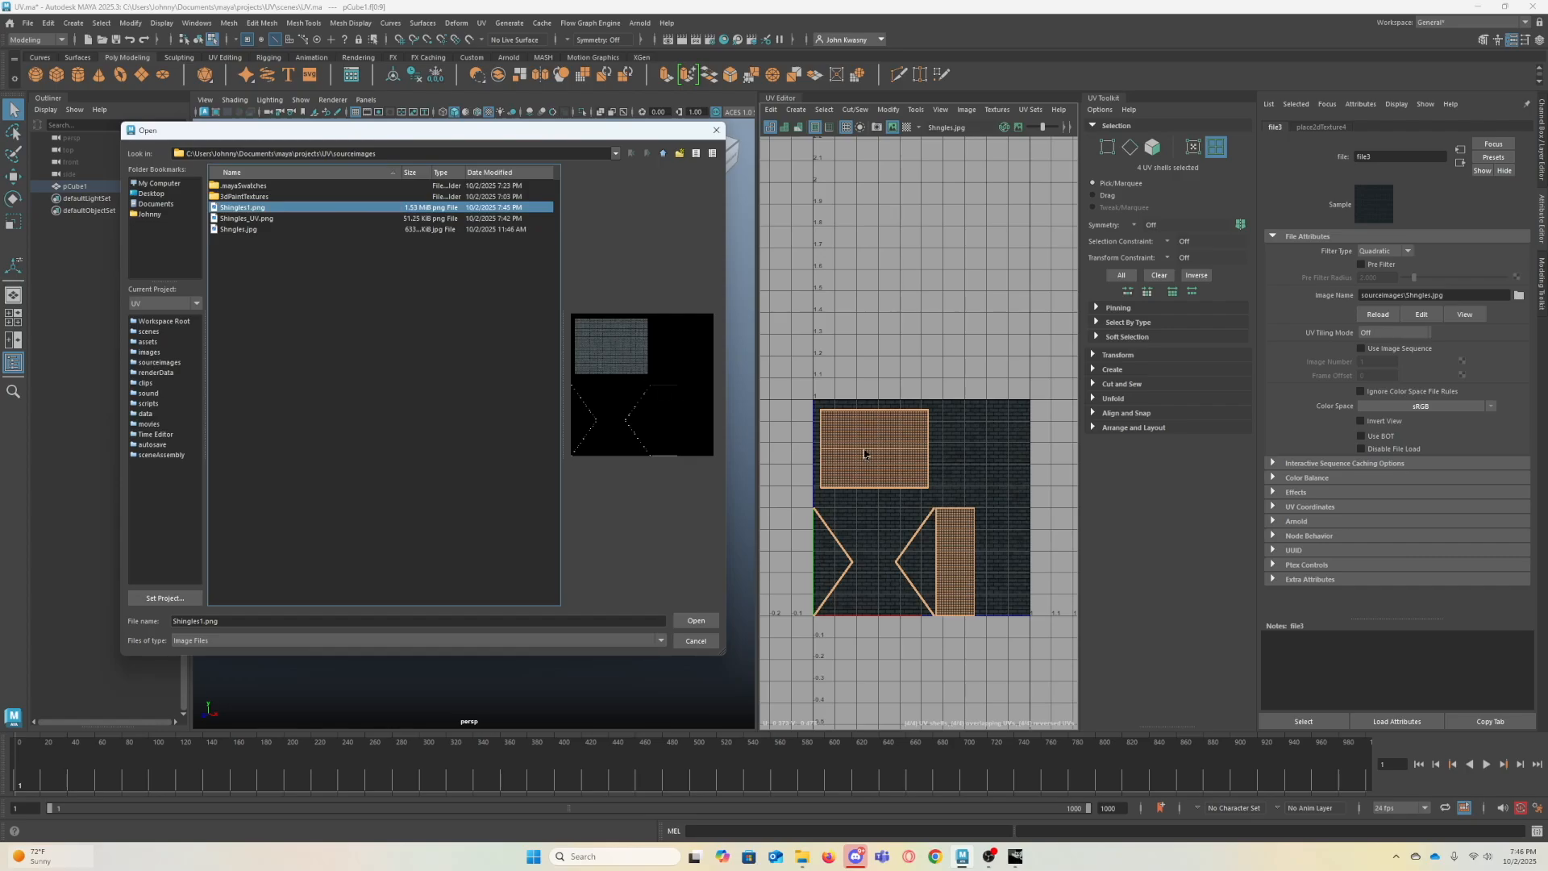
pyautogui.click(695, 621)
pyautogui.click(641, 562)
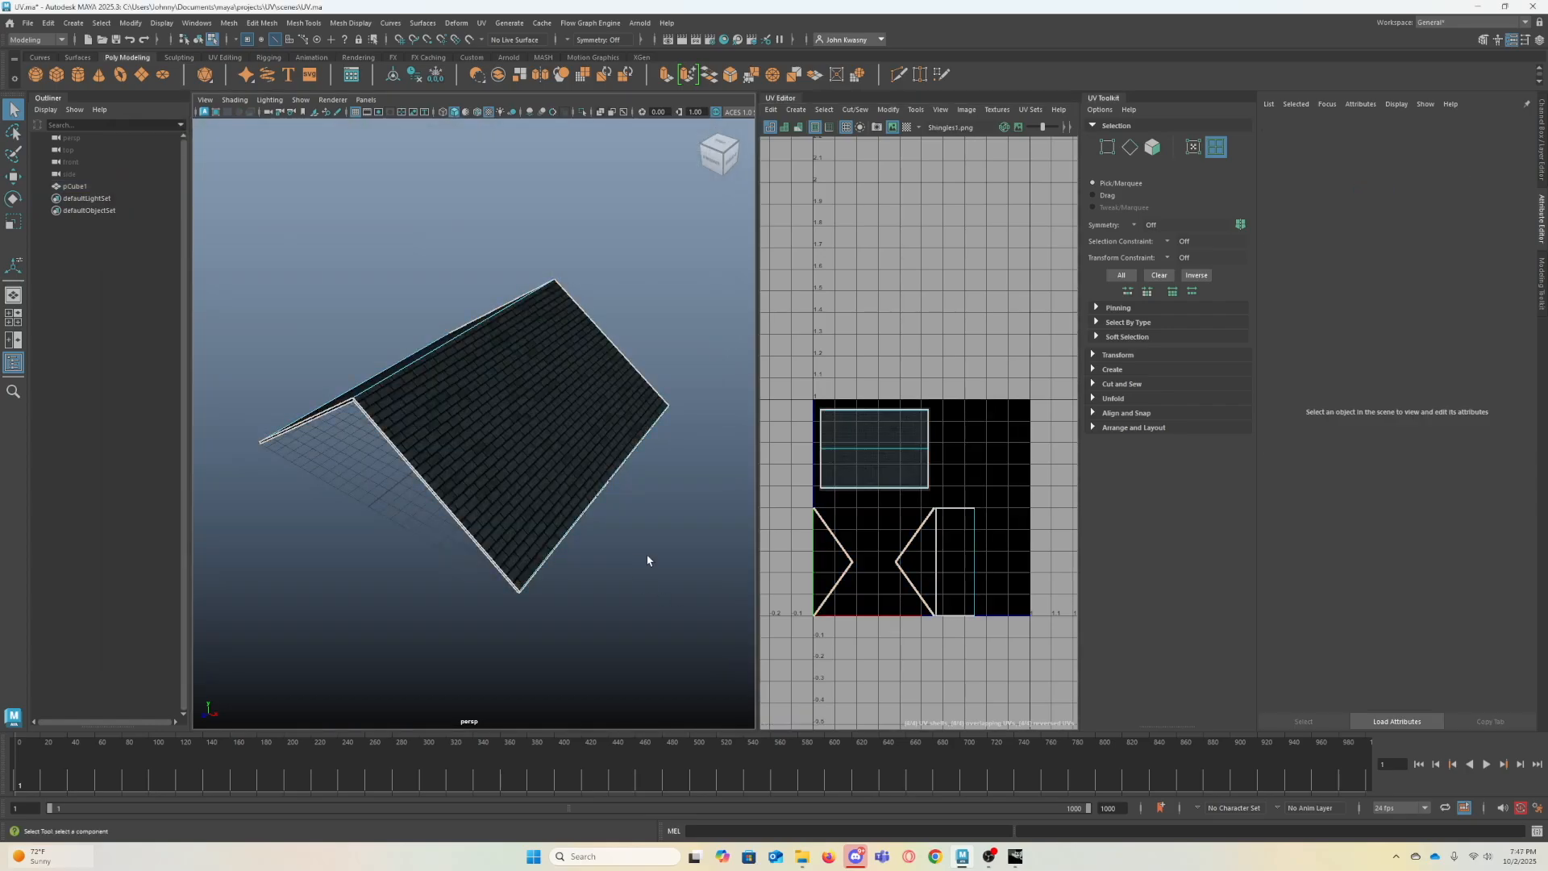
# - Inspect the retextured roof from several angles, return to object selection mode and deselect the roof
pyautogui.keyDown('alt'); pyautogui.moveTo(473, 487); pyautogui.dragTo(660, 484); pyautogui.keyUp('alt')
pyautogui.keyDown('alt'); pyautogui.moveTo(435, 536); pyautogui.dragTo(519, 549, button='right'); pyautogui.keyUp('alt')
pyautogui.keyDown('alt'); pyautogui.moveTo(518, 549); pyautogui.dragTo(357, 558); pyautogui.keyUp('alt')
pyautogui.keyDown('alt'); pyautogui.moveTo(501, 591); pyautogui.dragTo(384, 595, button='right'); pyautogui.keyUp('alt')
pyautogui.keyDown('alt'); pyautogui.moveTo(384, 594); pyautogui.dragTo(519, 607); pyautogui.keyUp('alt')
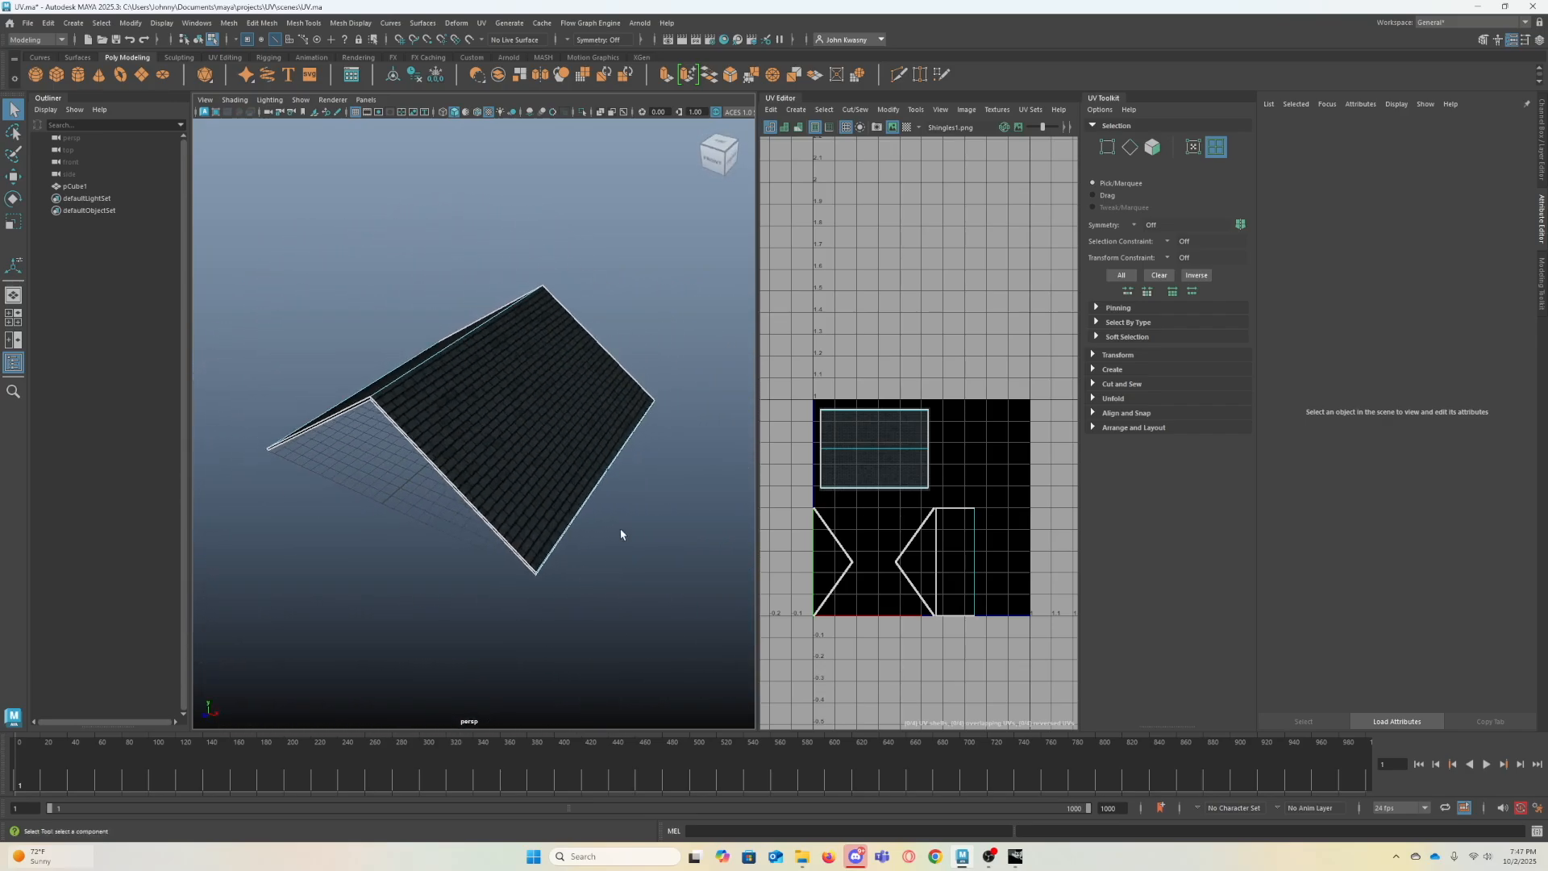
pyautogui.moveTo(565, 434); pyautogui.dragTo(615, 417, button='right')
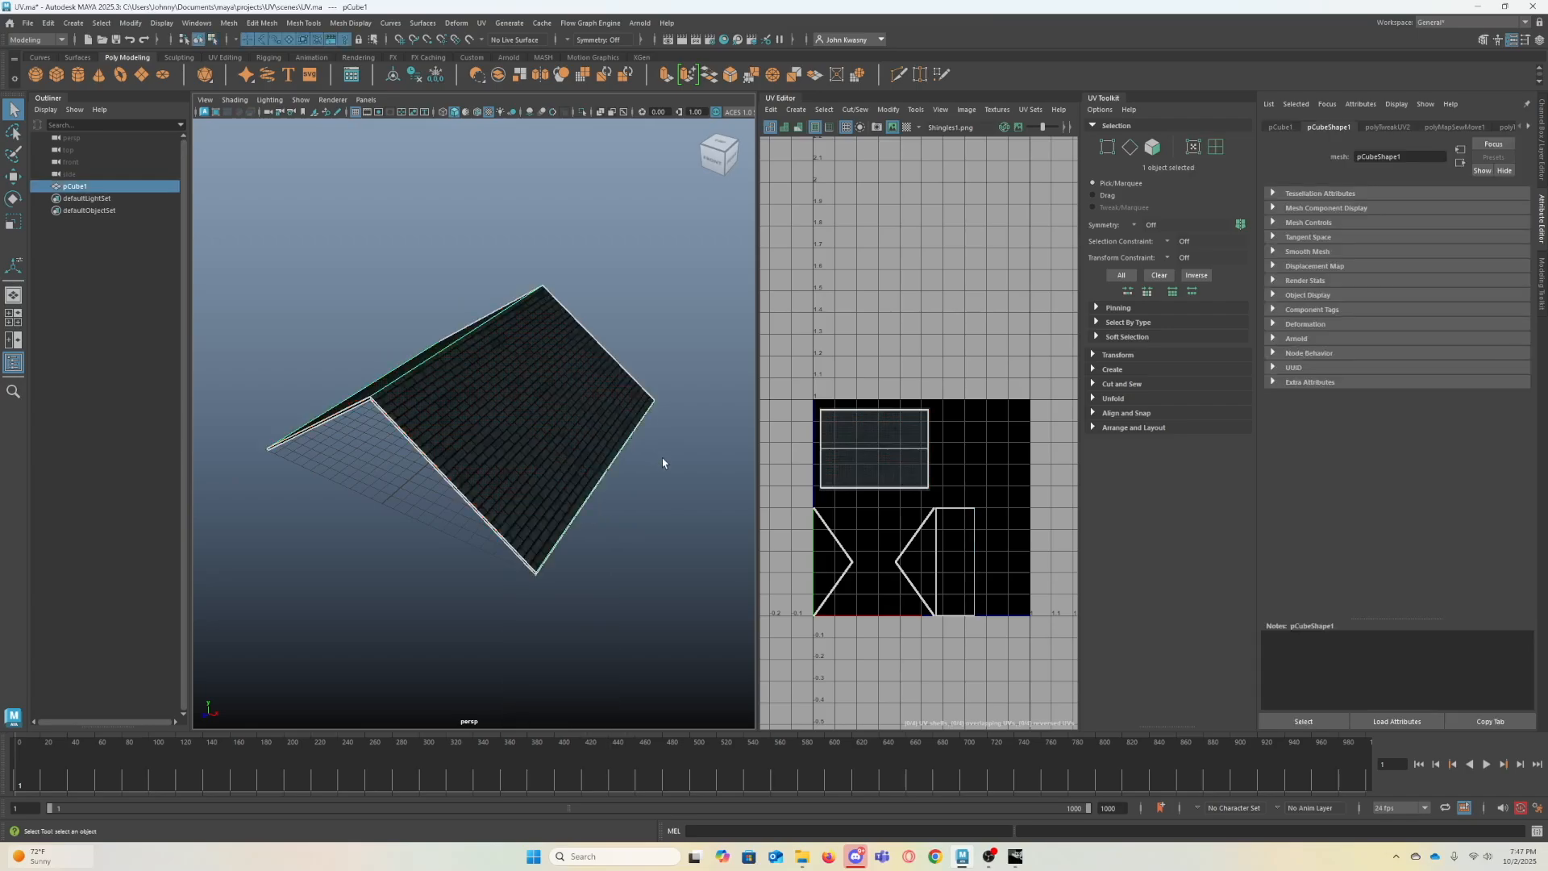
pyautogui.click(662, 464)
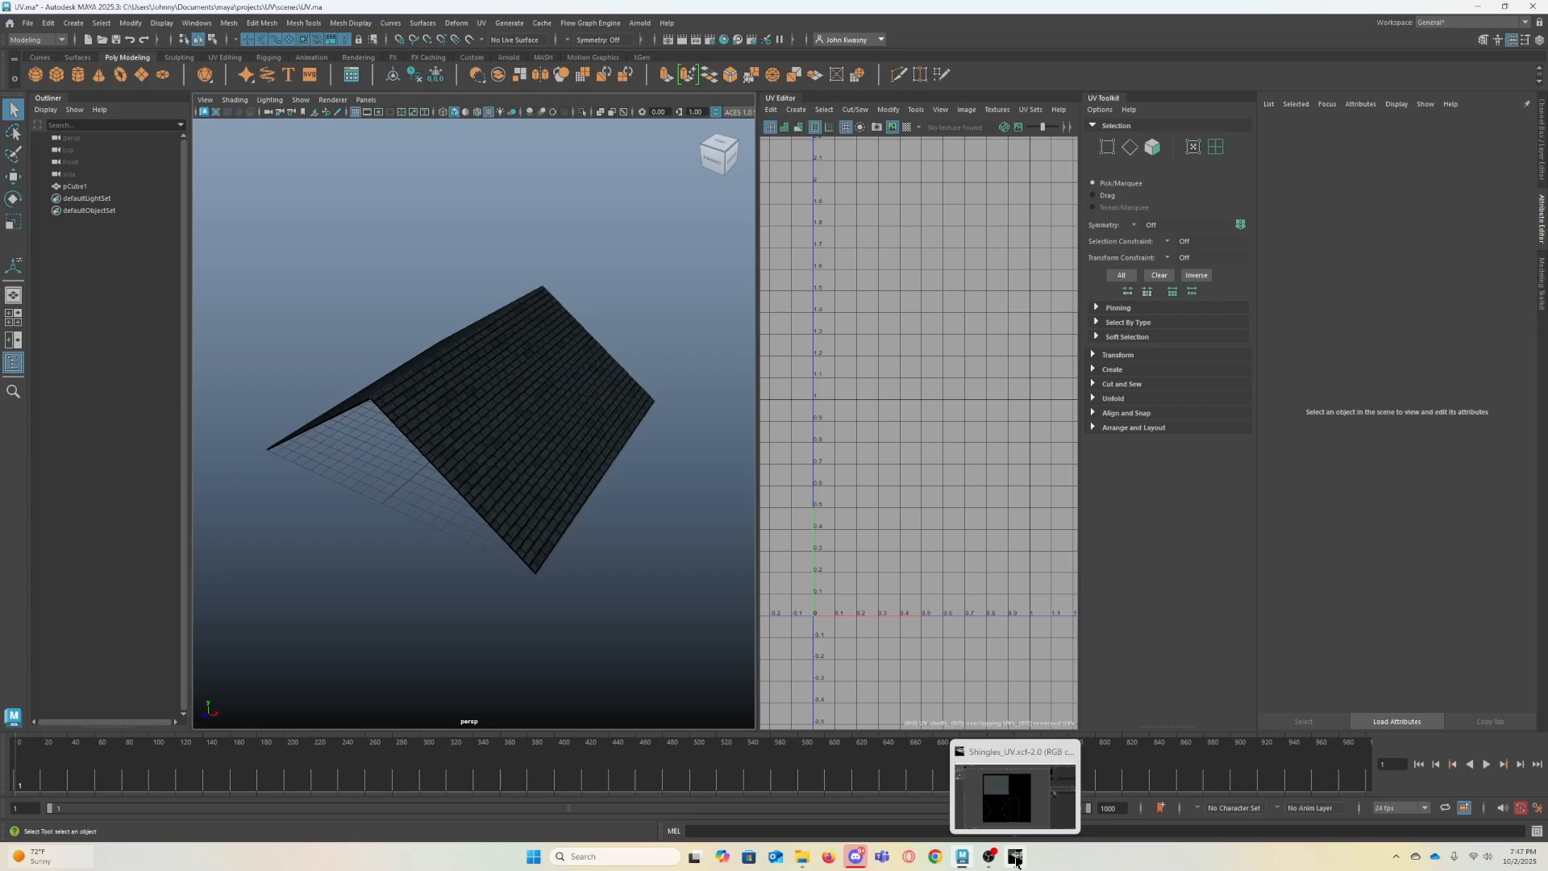
# - Switch to GIMP and desaturate the Shingles.jpg layer using Color to Gray with its default settings
pyautogui.click(1017, 861)
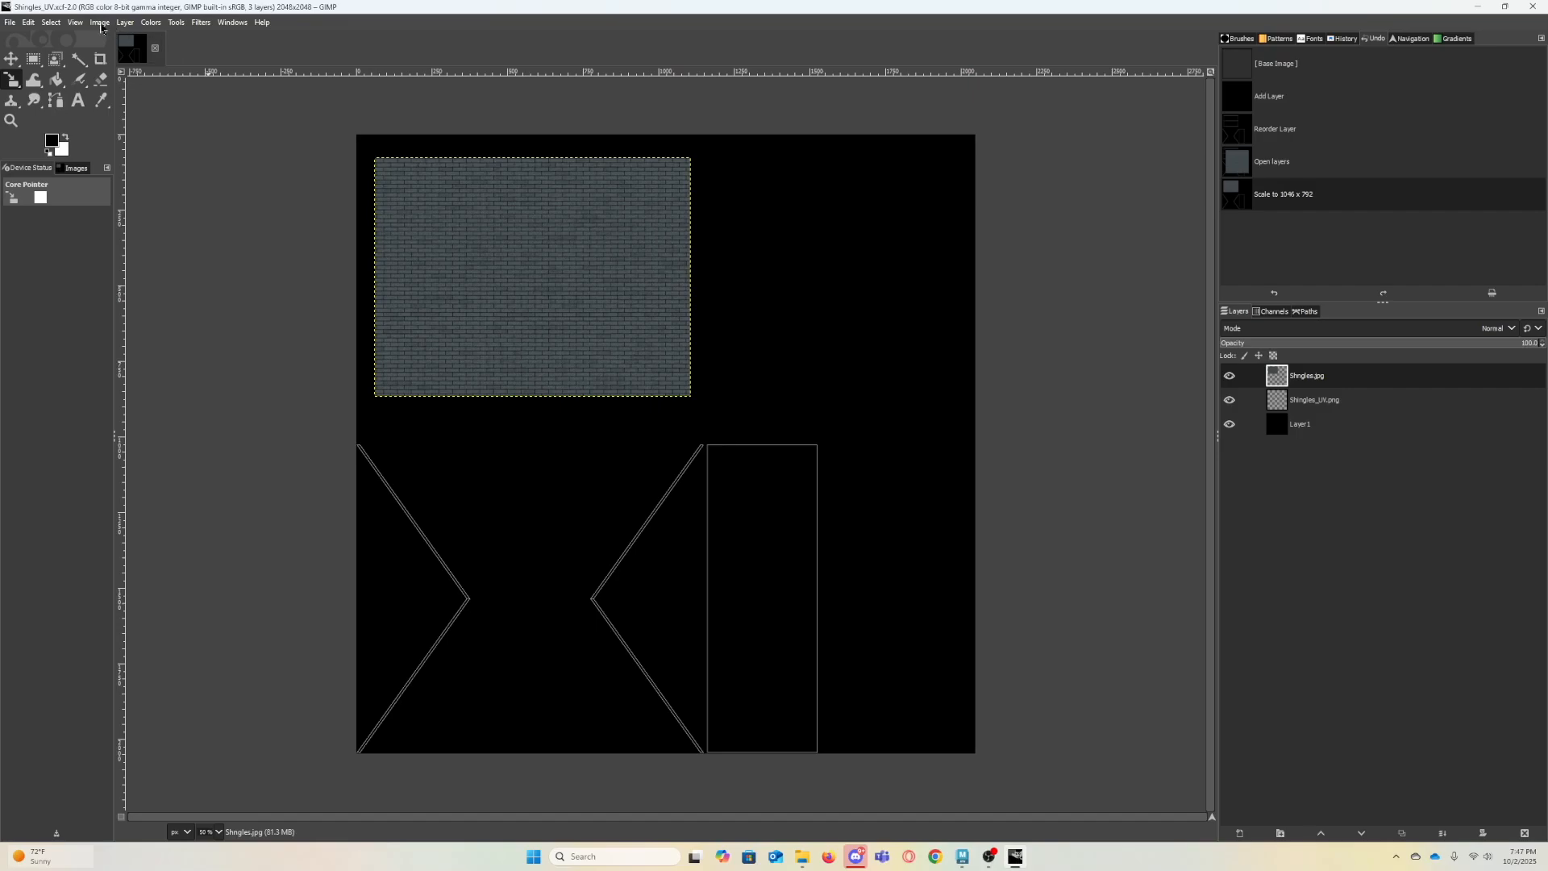
pyautogui.click(151, 23)
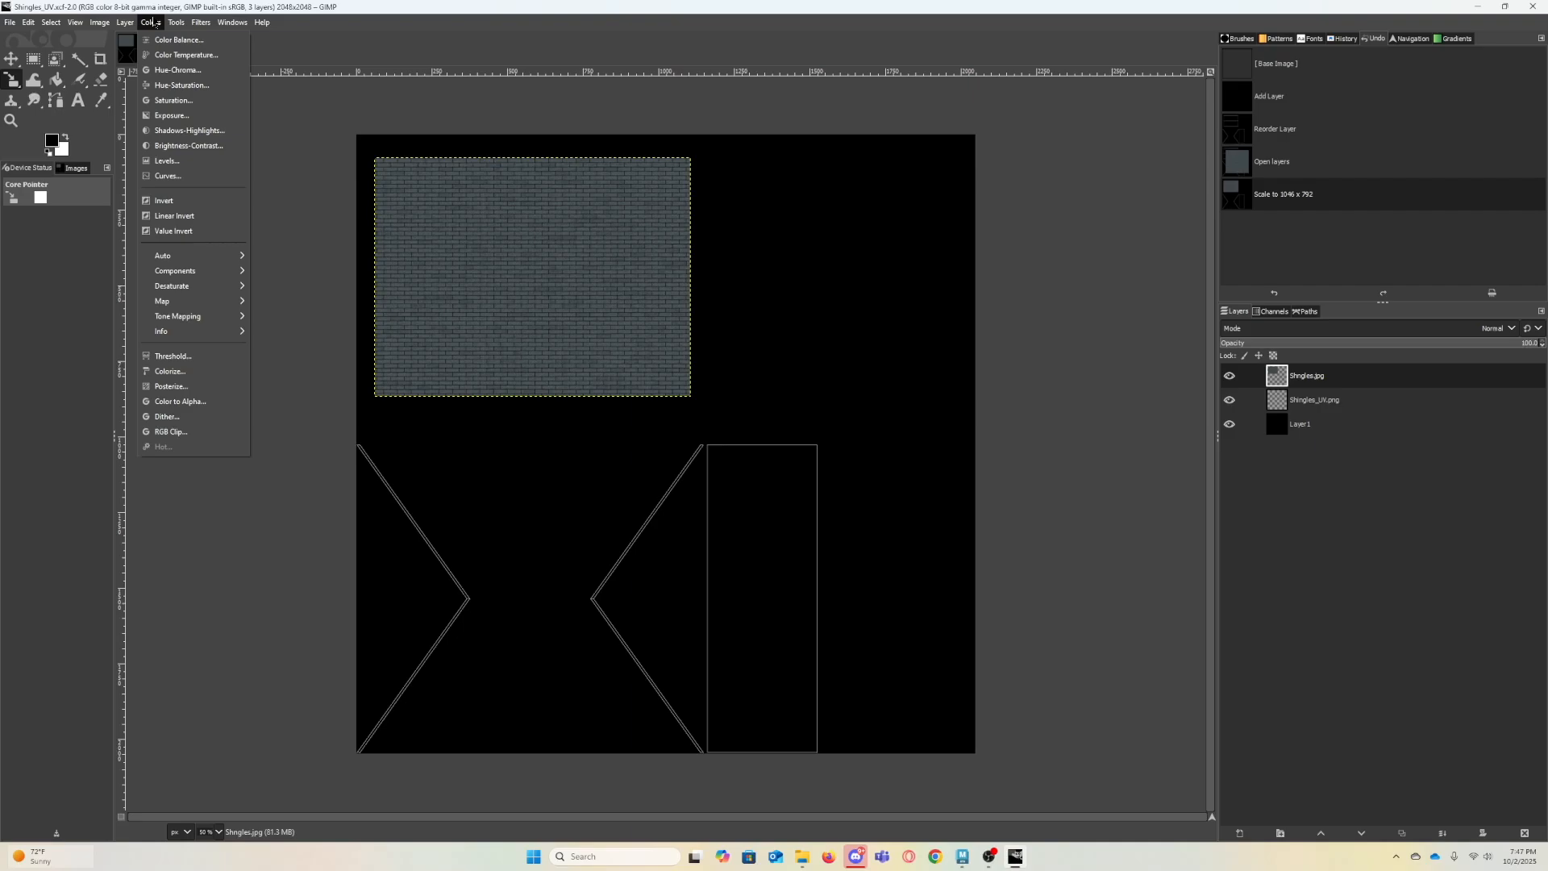
pyautogui.moveTo(176, 22)
pyautogui.moveTo(203, 291)
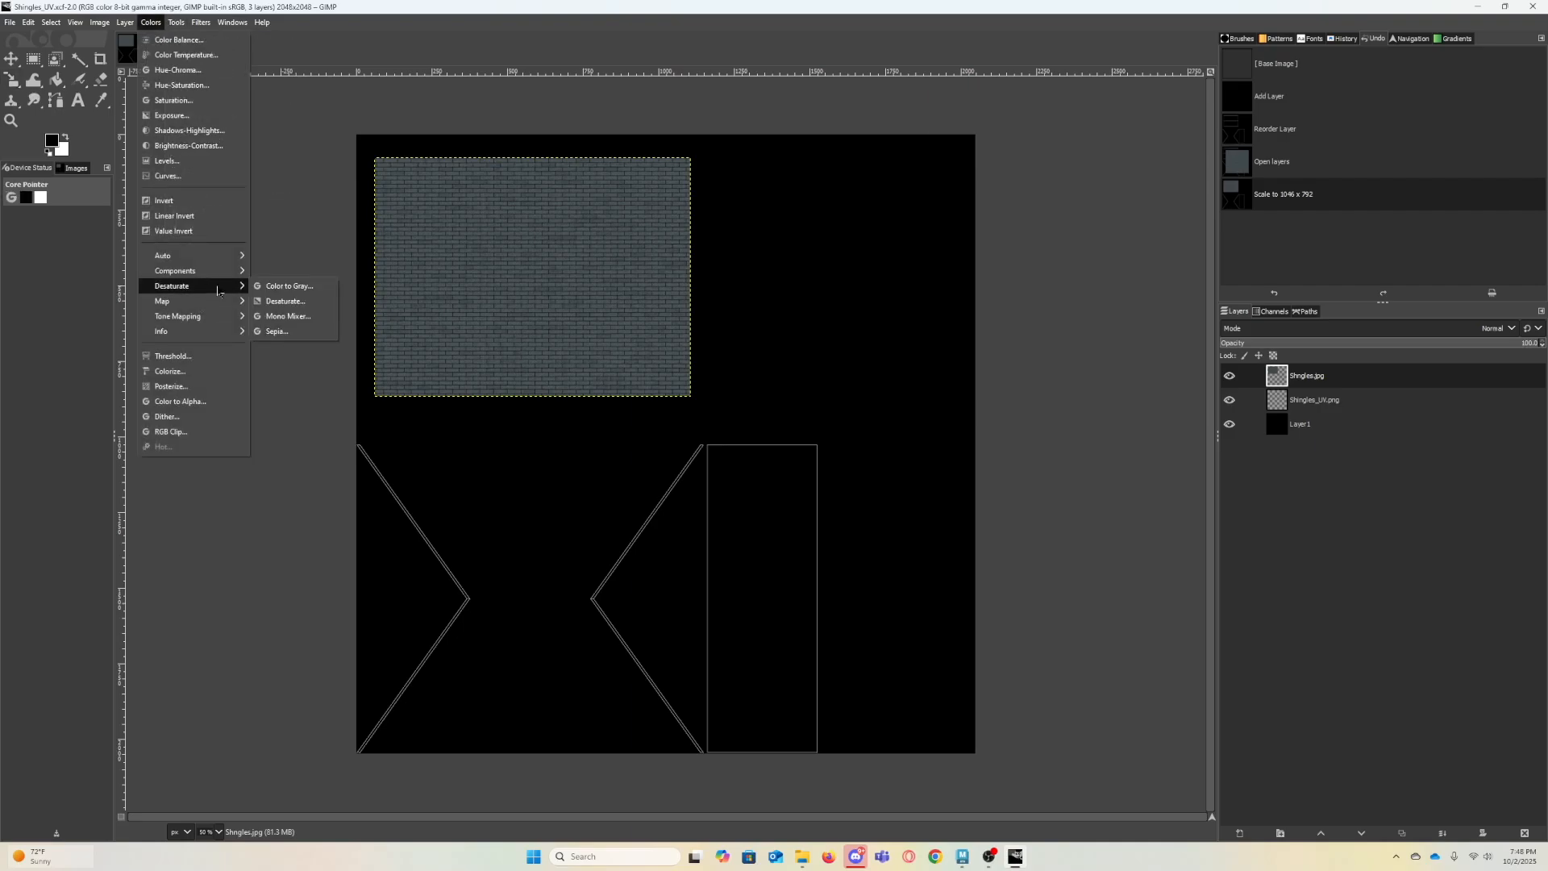
pyautogui.click(283, 288)
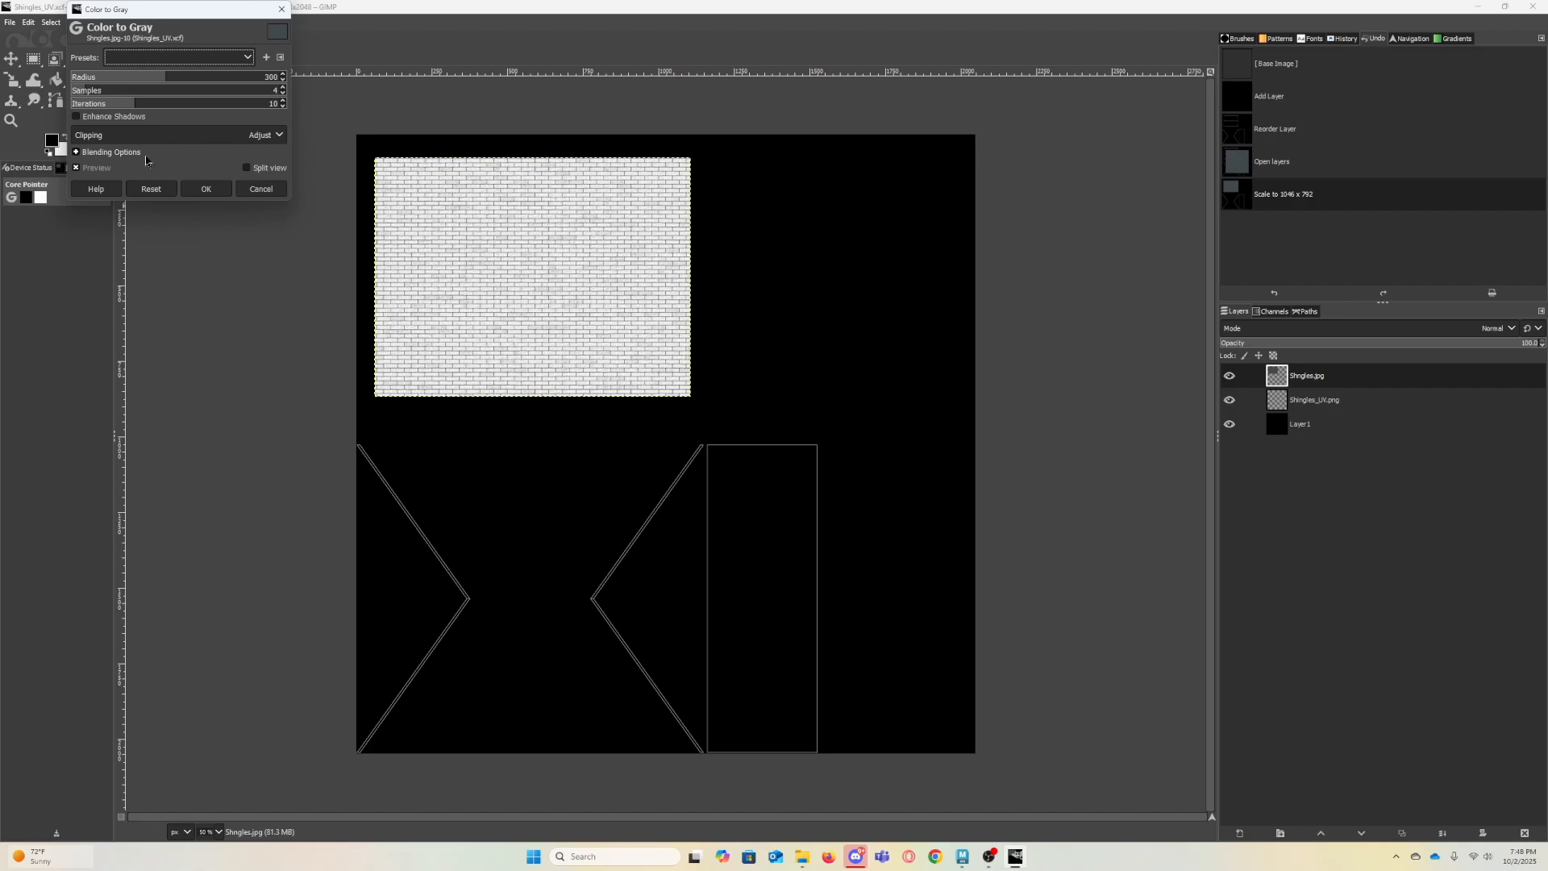
pyautogui.click(216, 192)
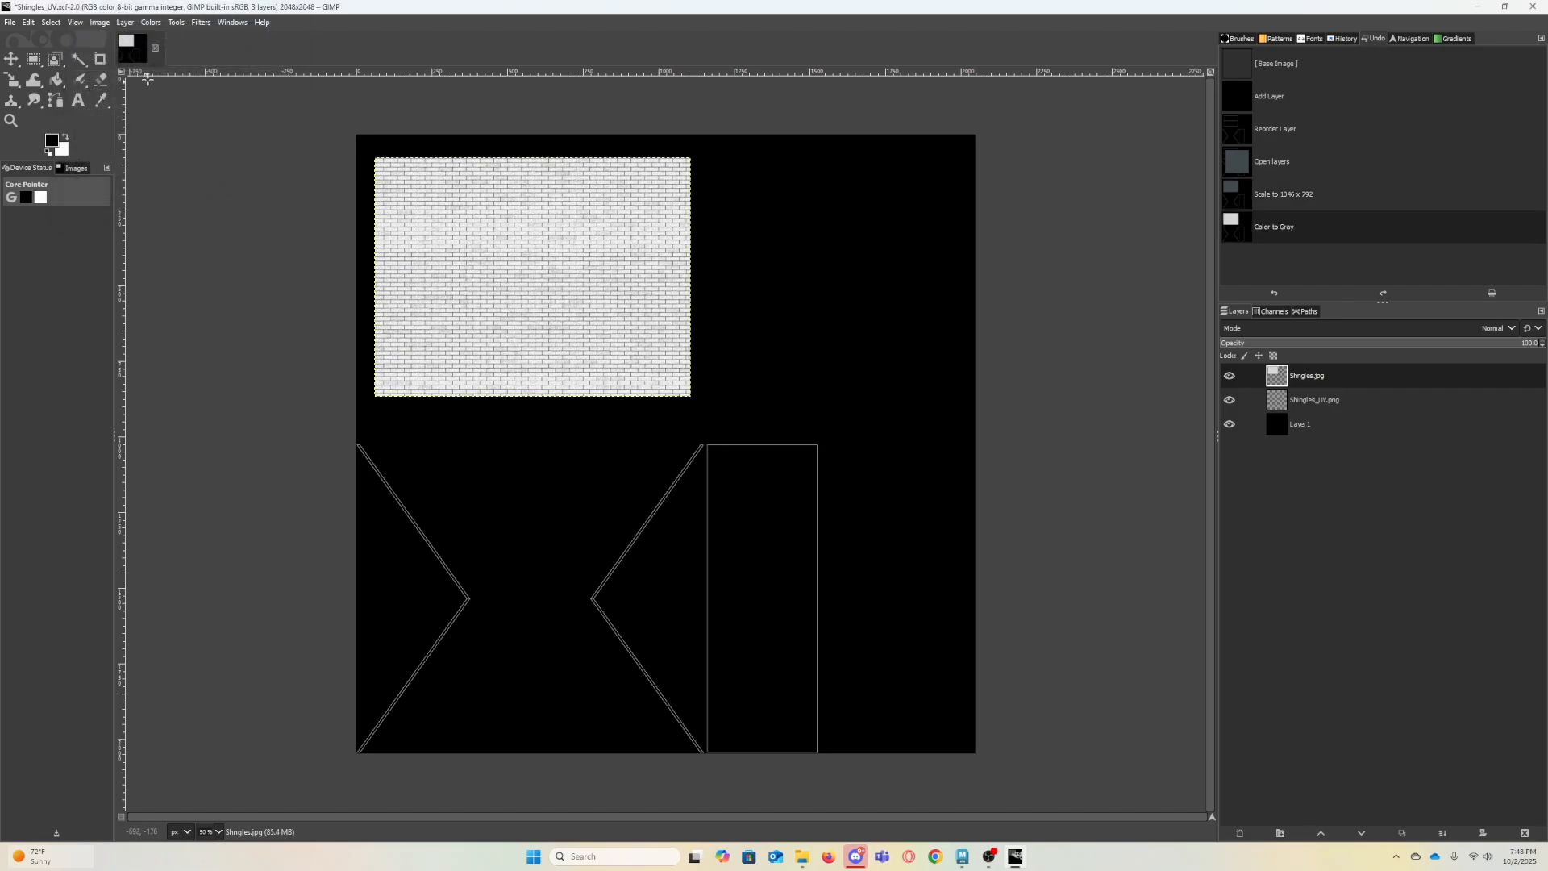
# - Darken the gray shingle layer with an Exposure adjustment, raising the black level to about 0.078 and slightly adjusting the exposure
pyautogui.click(154, 24)
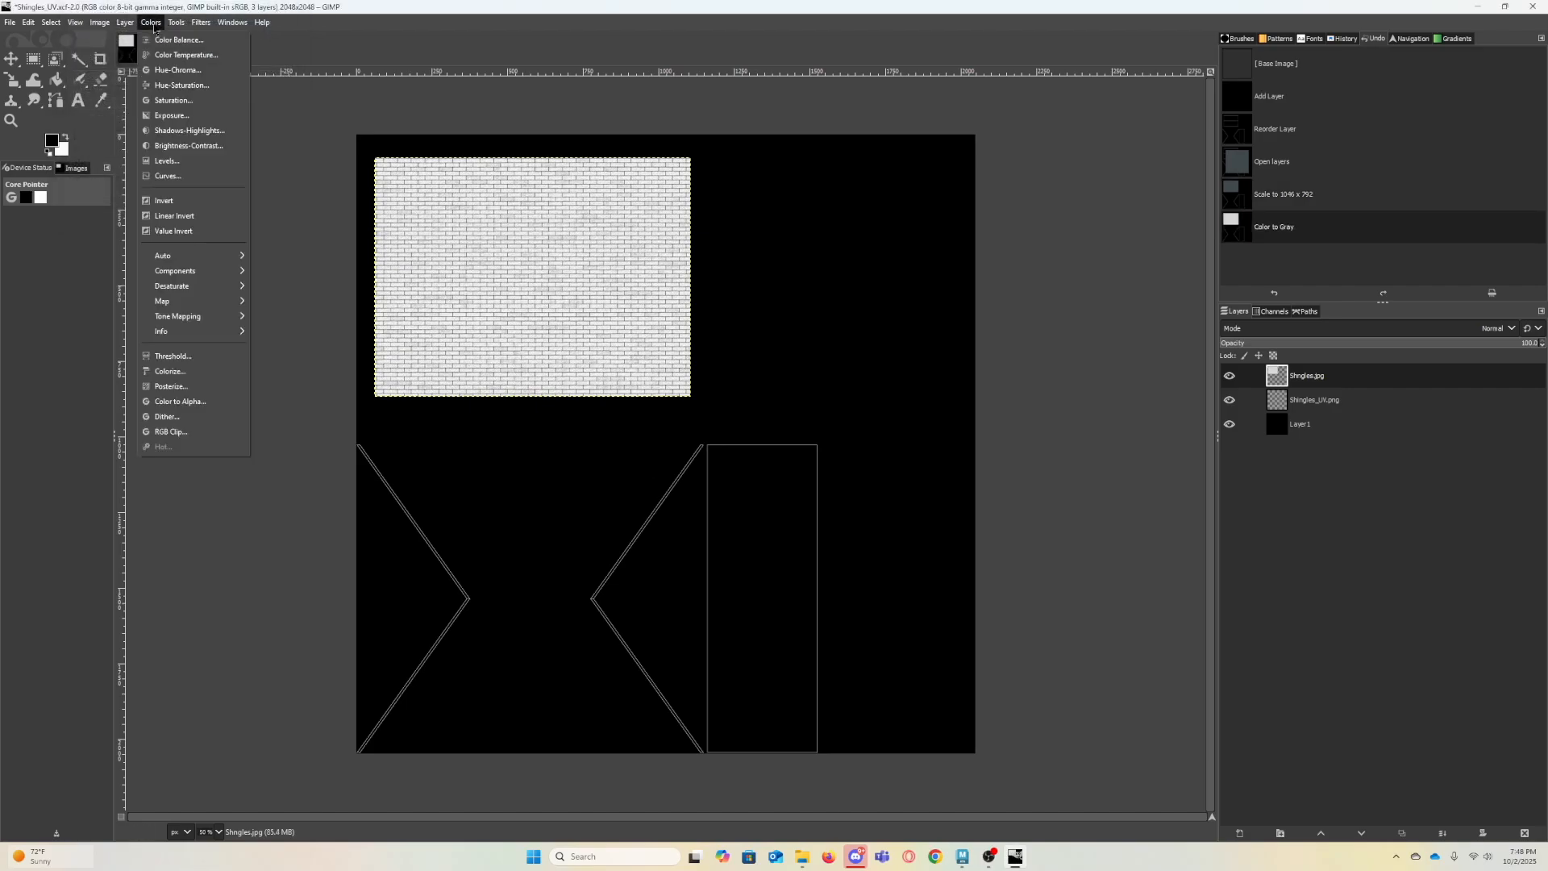
pyautogui.click(171, 115)
pyautogui.moveTo(168, 81); pyautogui.dragTo(255, 91)
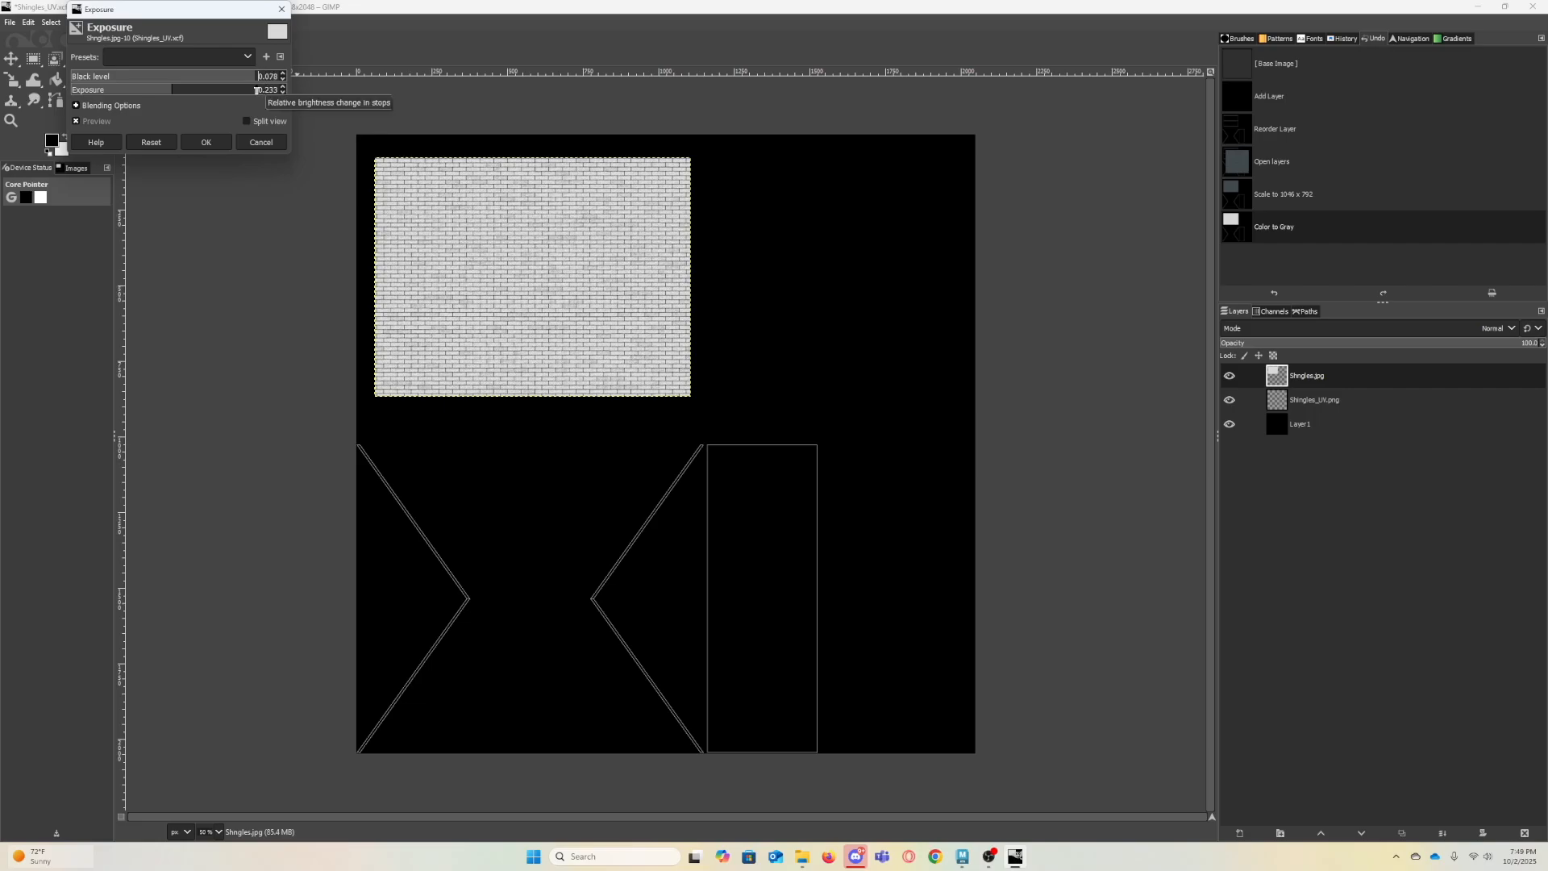
pyautogui.click(206, 142)
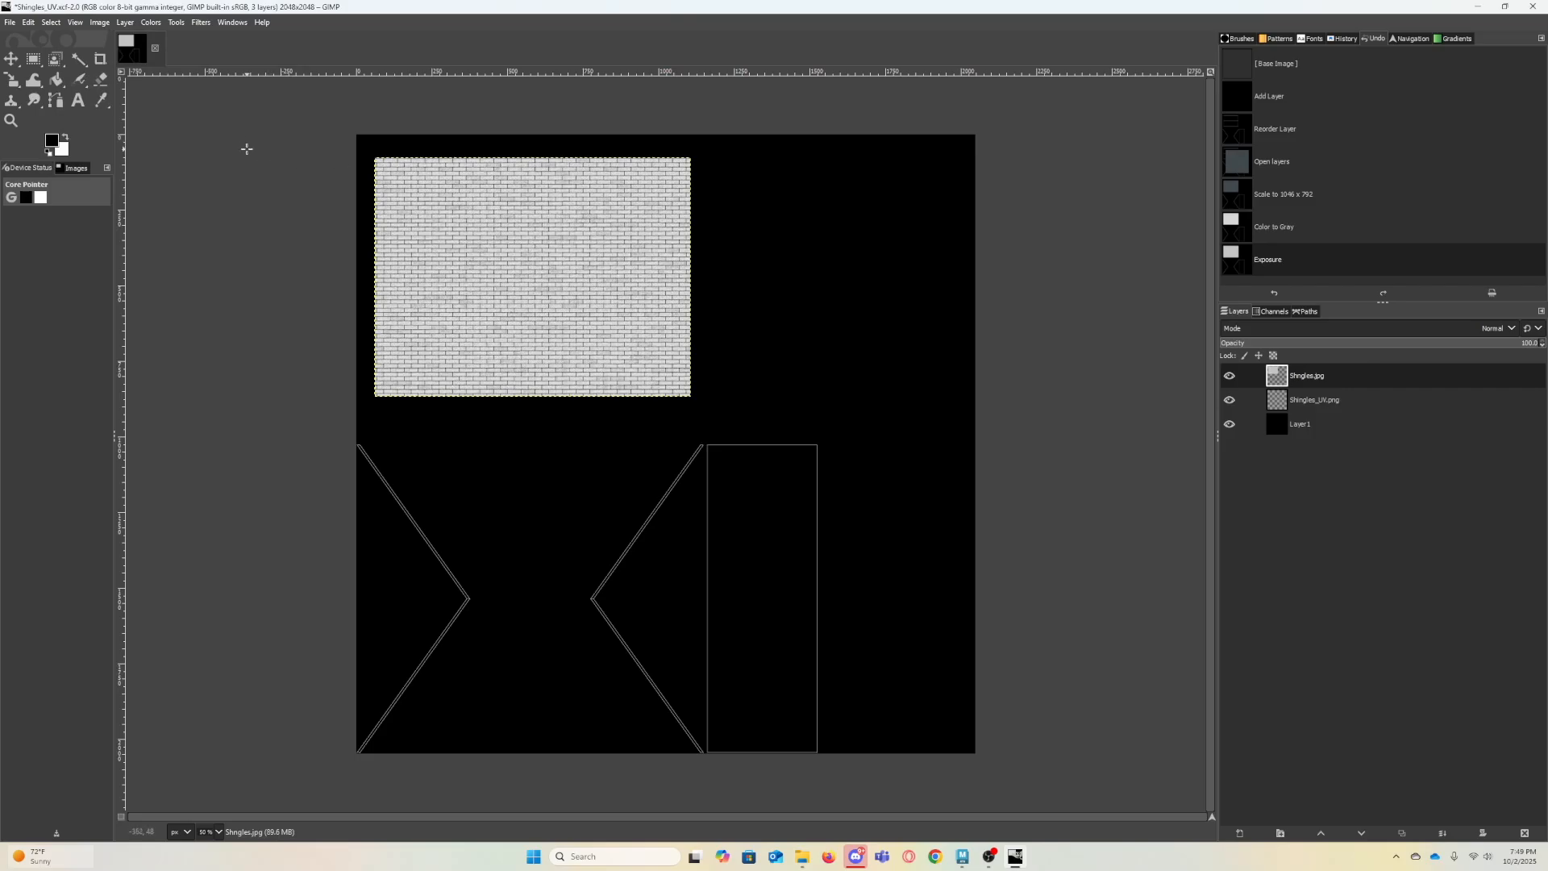
# - Export the grayscale image as Bump_Shingles1.png to the sourceimages folder with the default PNG options
pyautogui.click(10, 22)
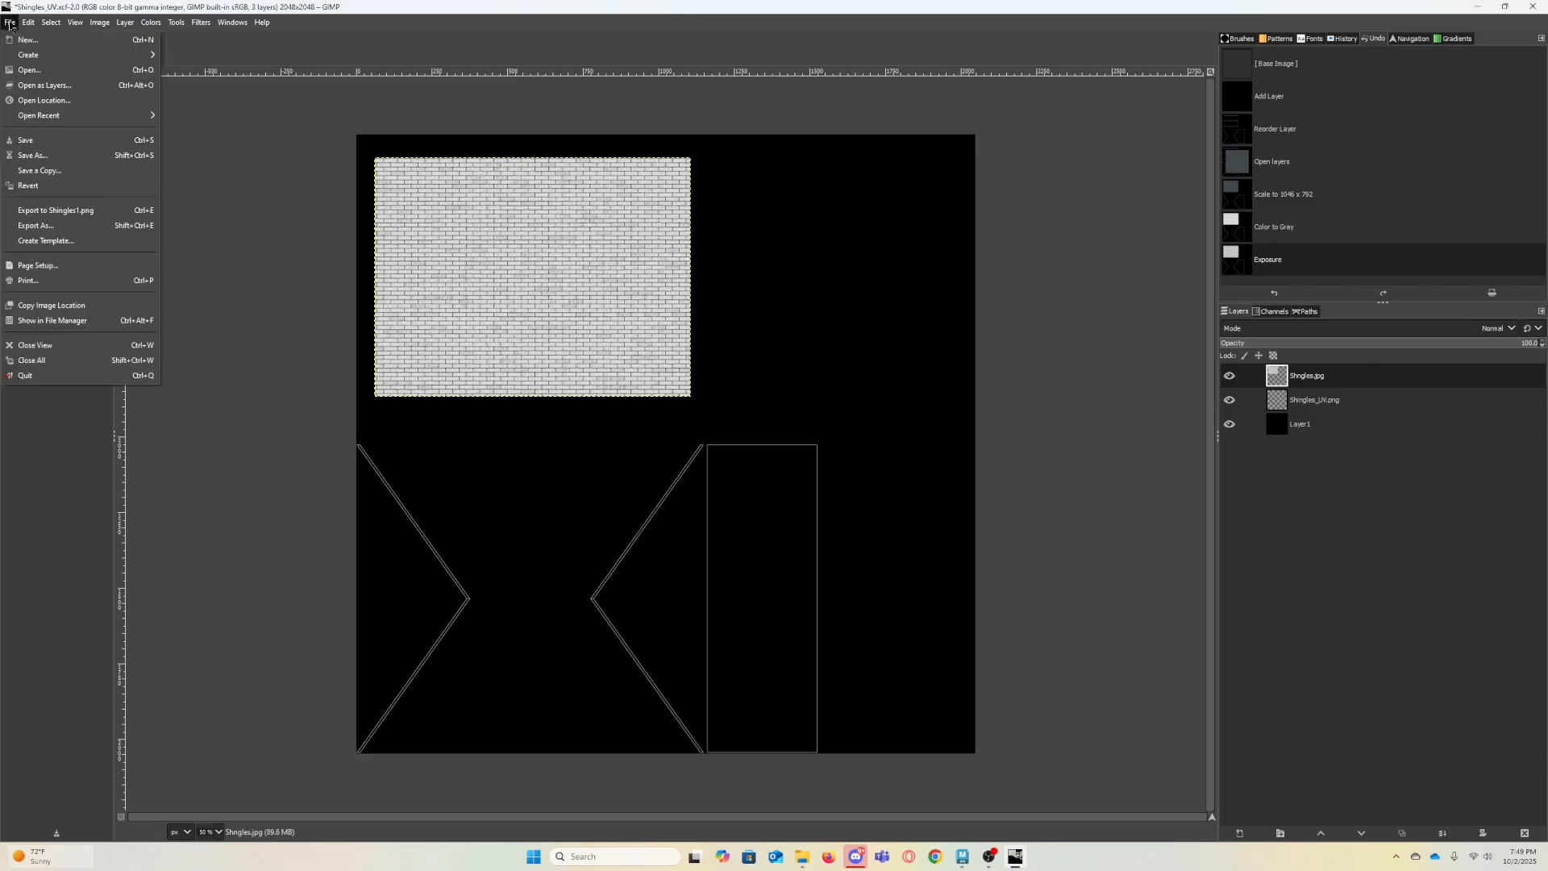
pyautogui.click(82, 229)
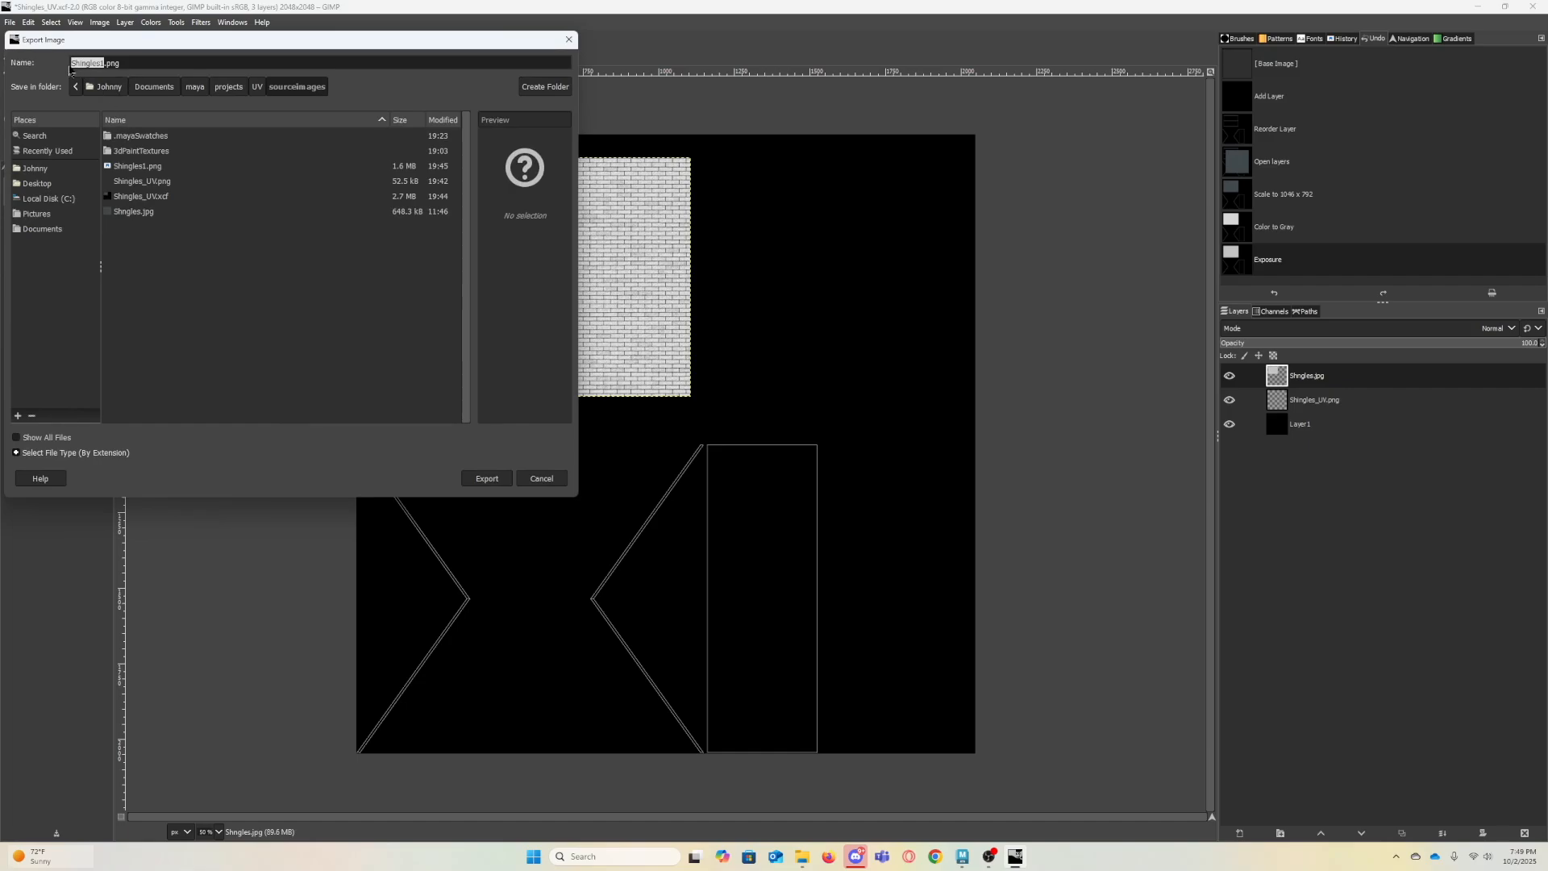
pyautogui.click(73, 64)
pyautogui.write('B')
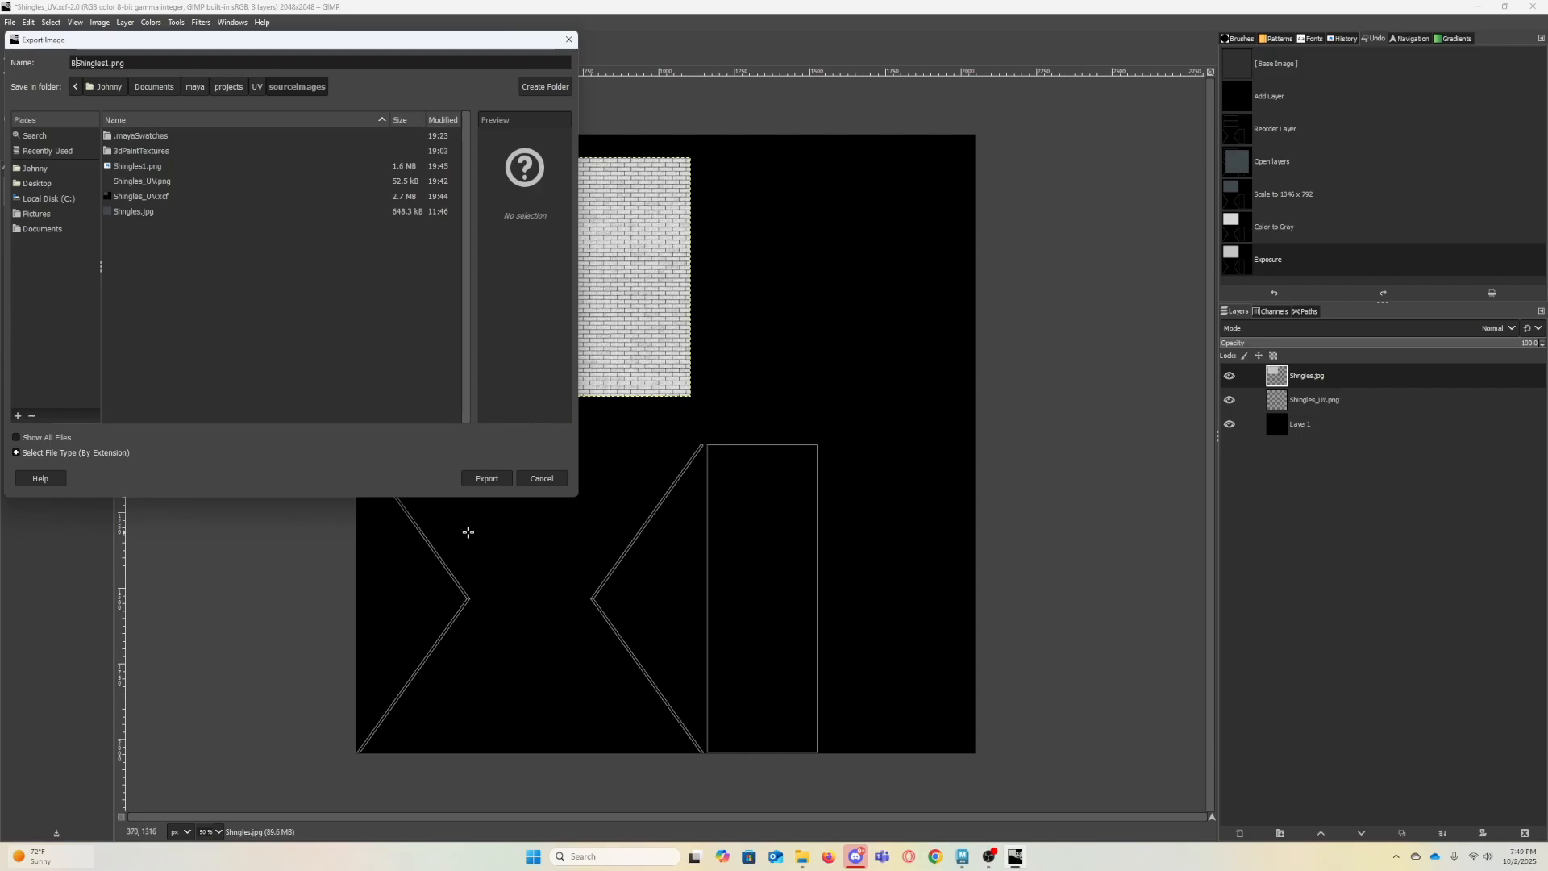
pyautogui.write('ump_')
pyautogui.click(489, 482)
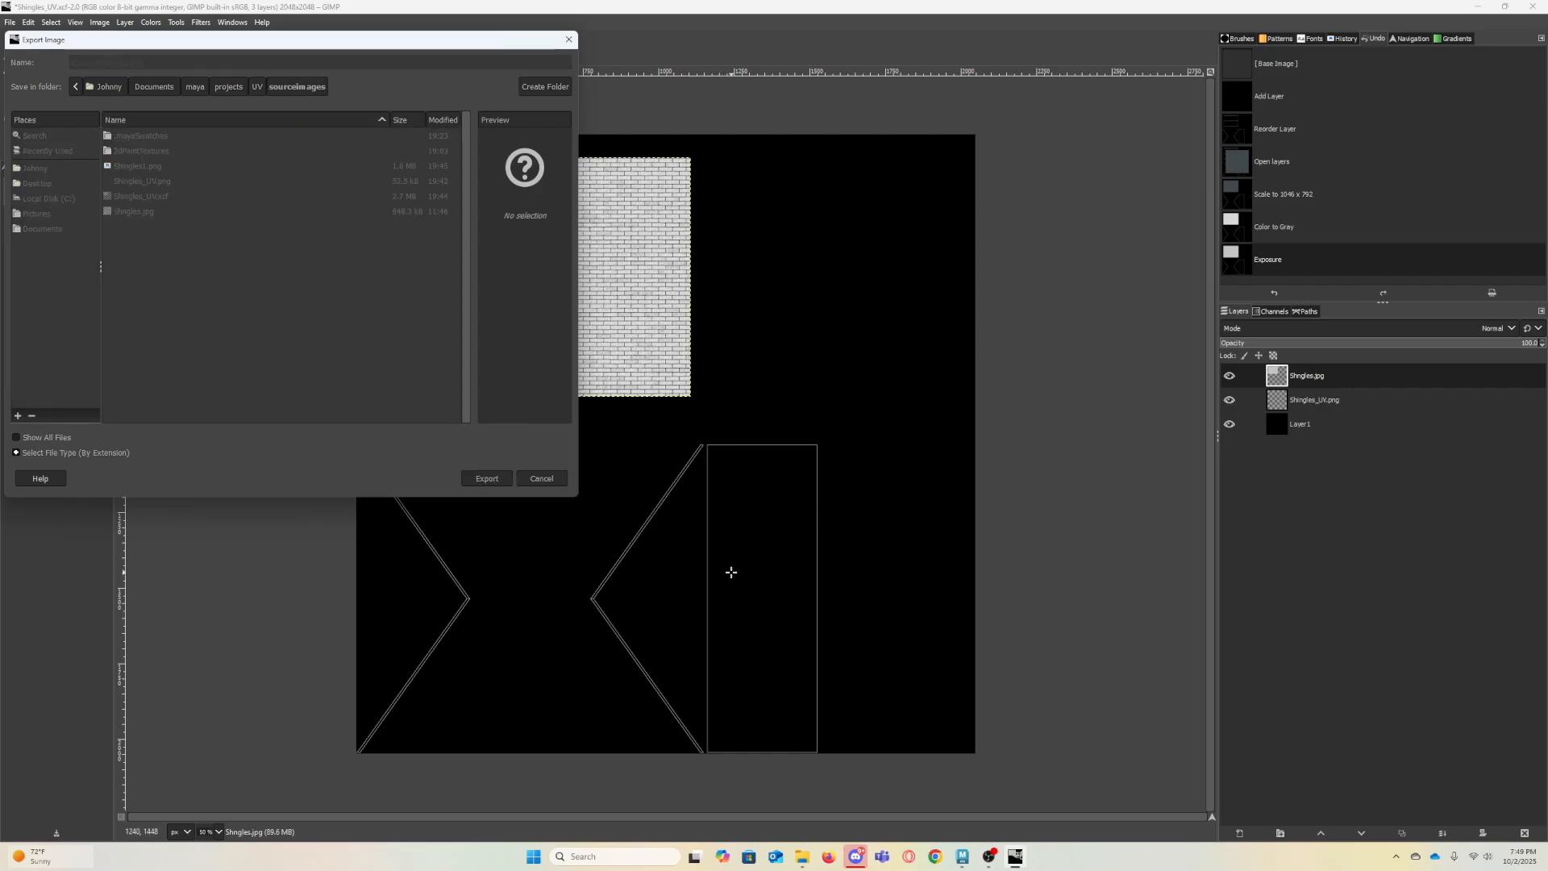
pyautogui.click(784, 582)
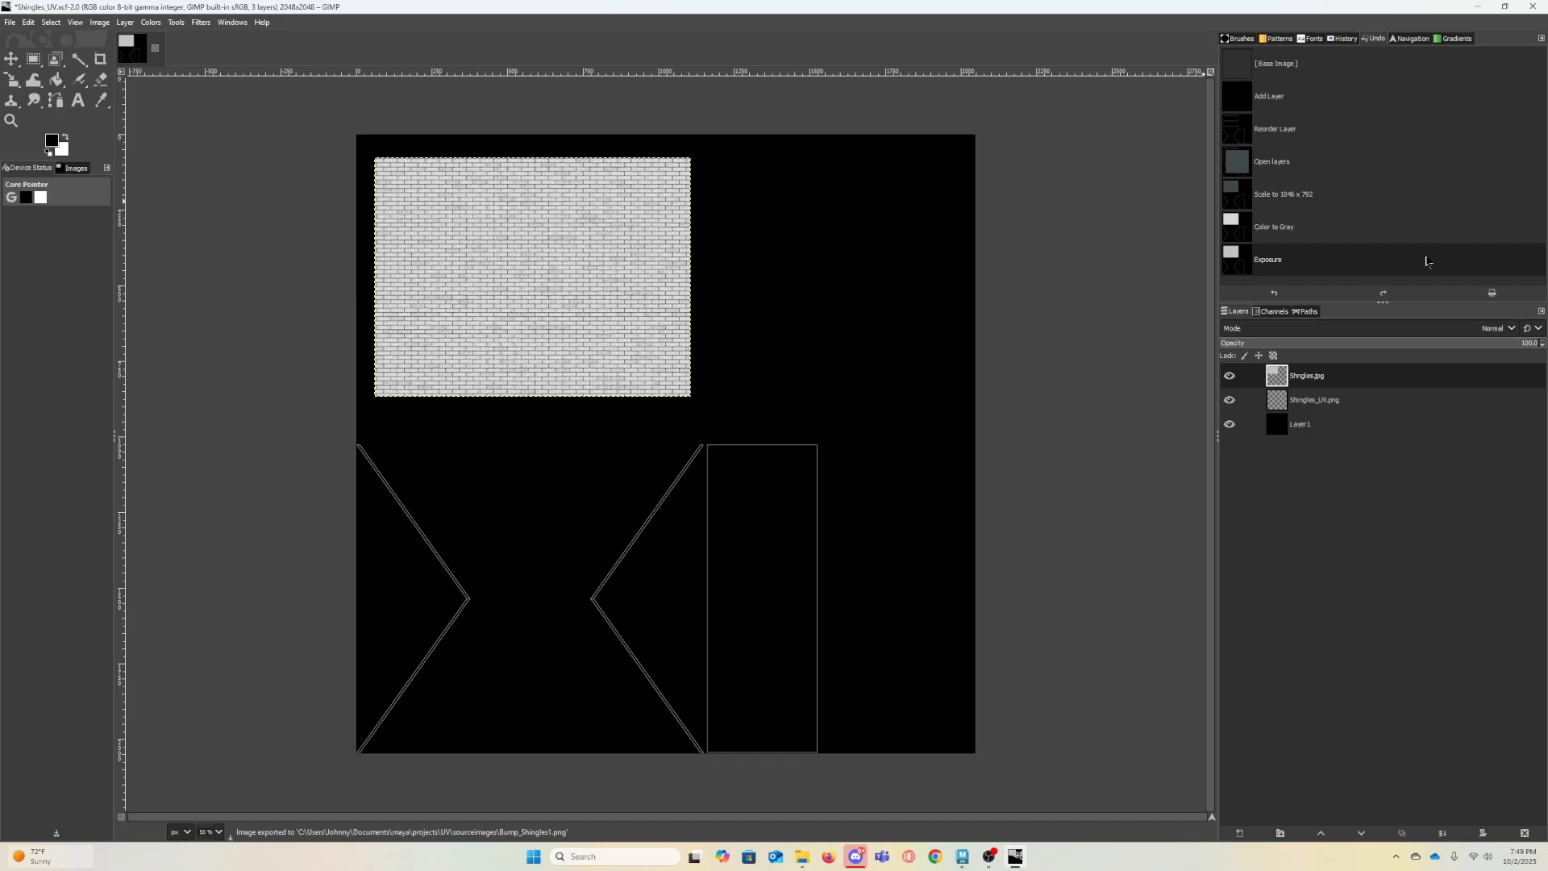
# - Return to Maya and close the UV Editor and UV Toolkit to enlarge the perspective view
pyautogui.click(1480, 7)
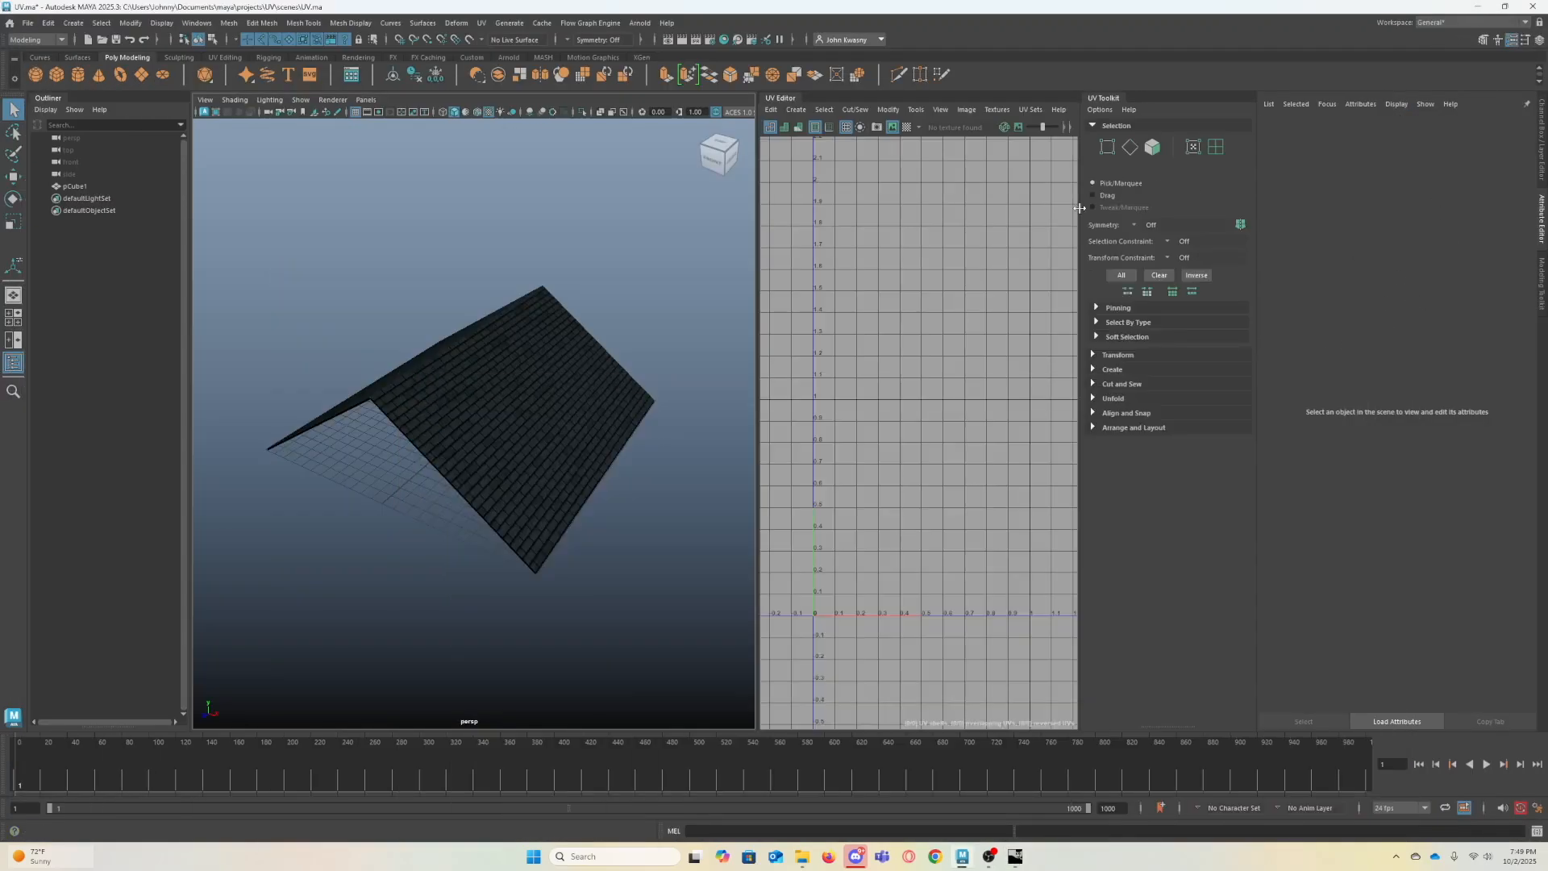
pyautogui.moveTo(780, 99); pyautogui.dragTo(1077, 234)
pyautogui.click(1265, 215)
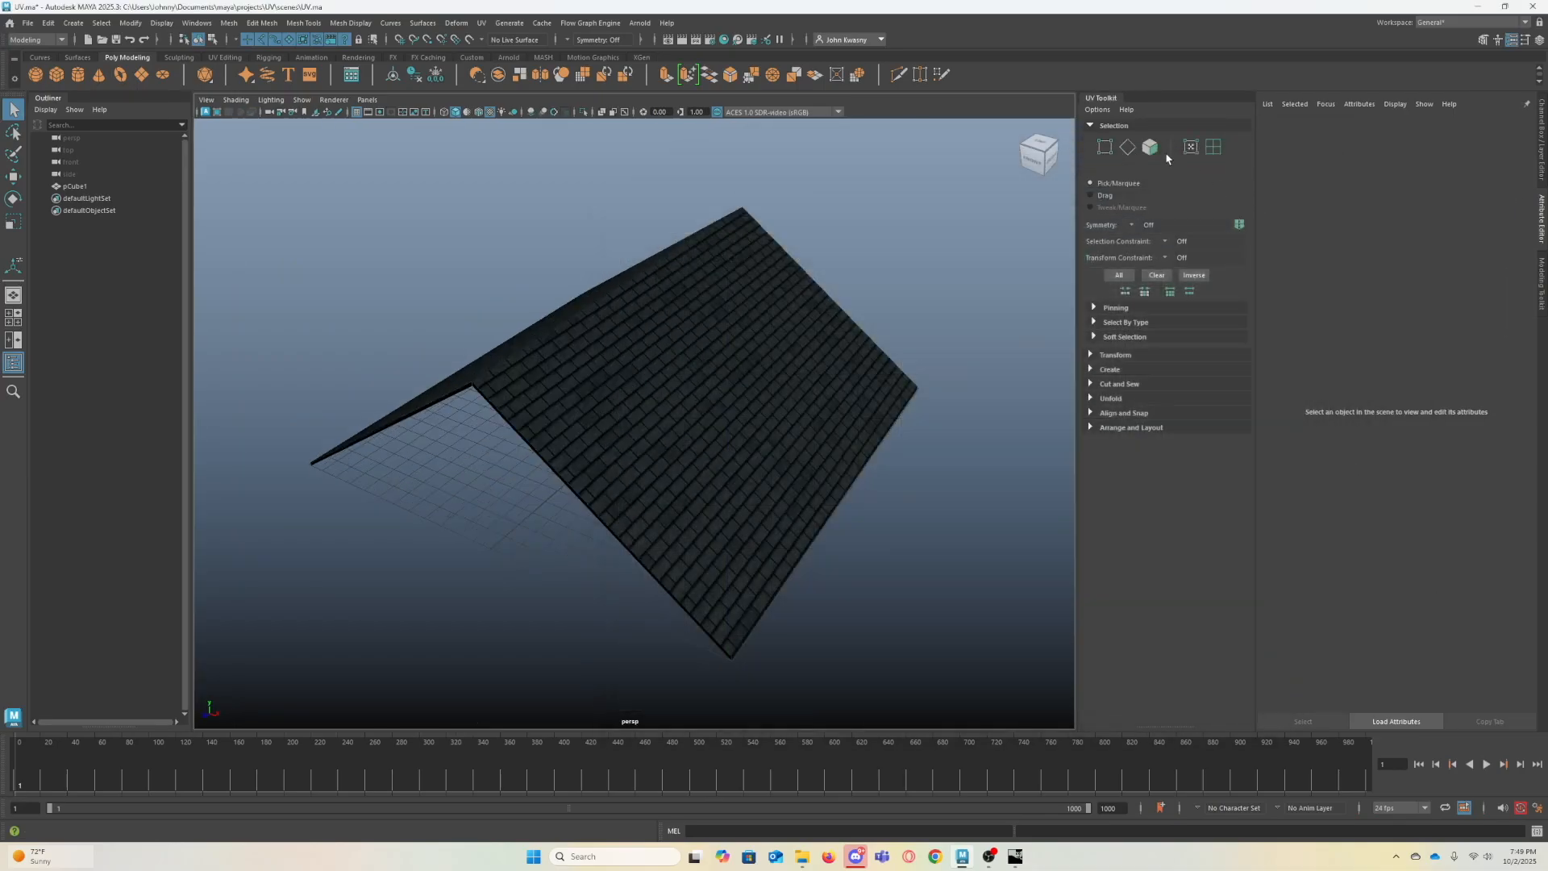
pyautogui.moveTo(1101, 98); pyautogui.dragTo(910, 218)
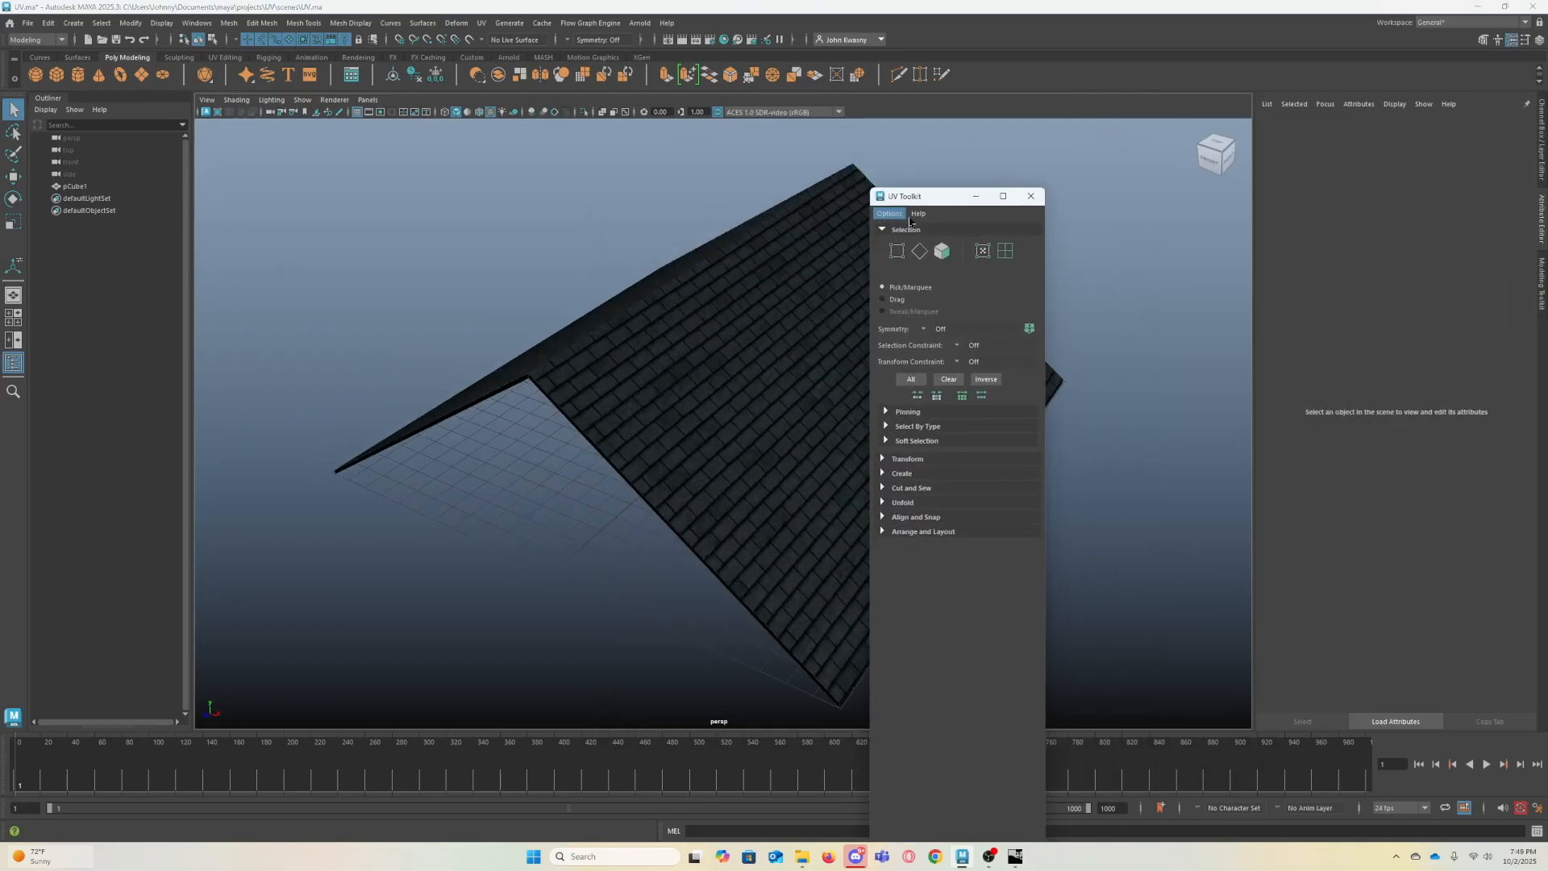
pyautogui.click(1031, 196)
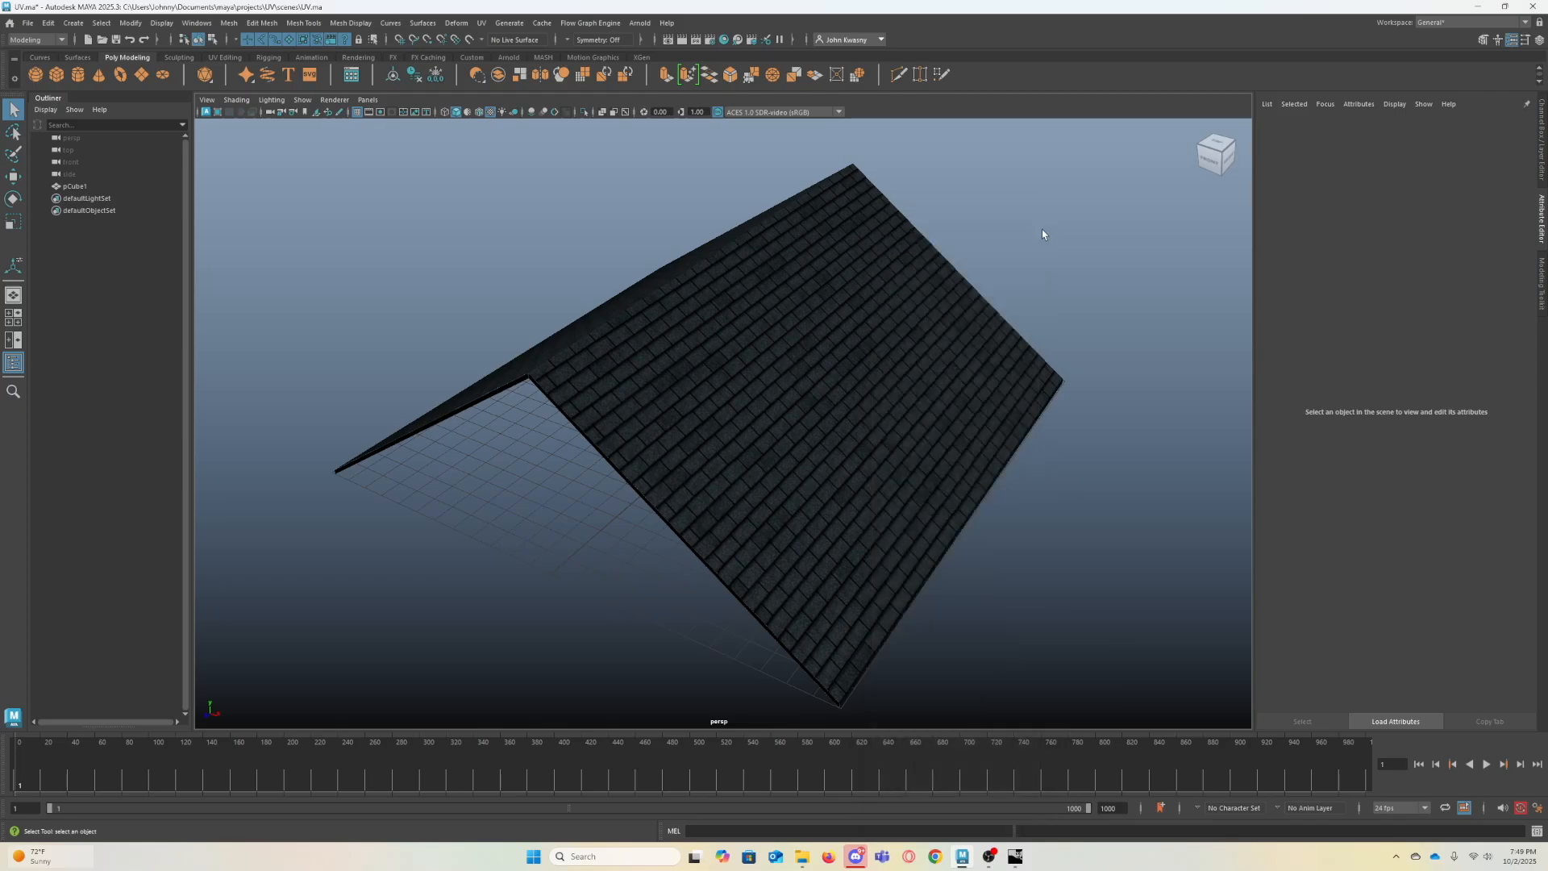
# - Select the roof and connect a File texture to the Bump Mapping attribute of roof_MTL
pyautogui.click(884, 279)
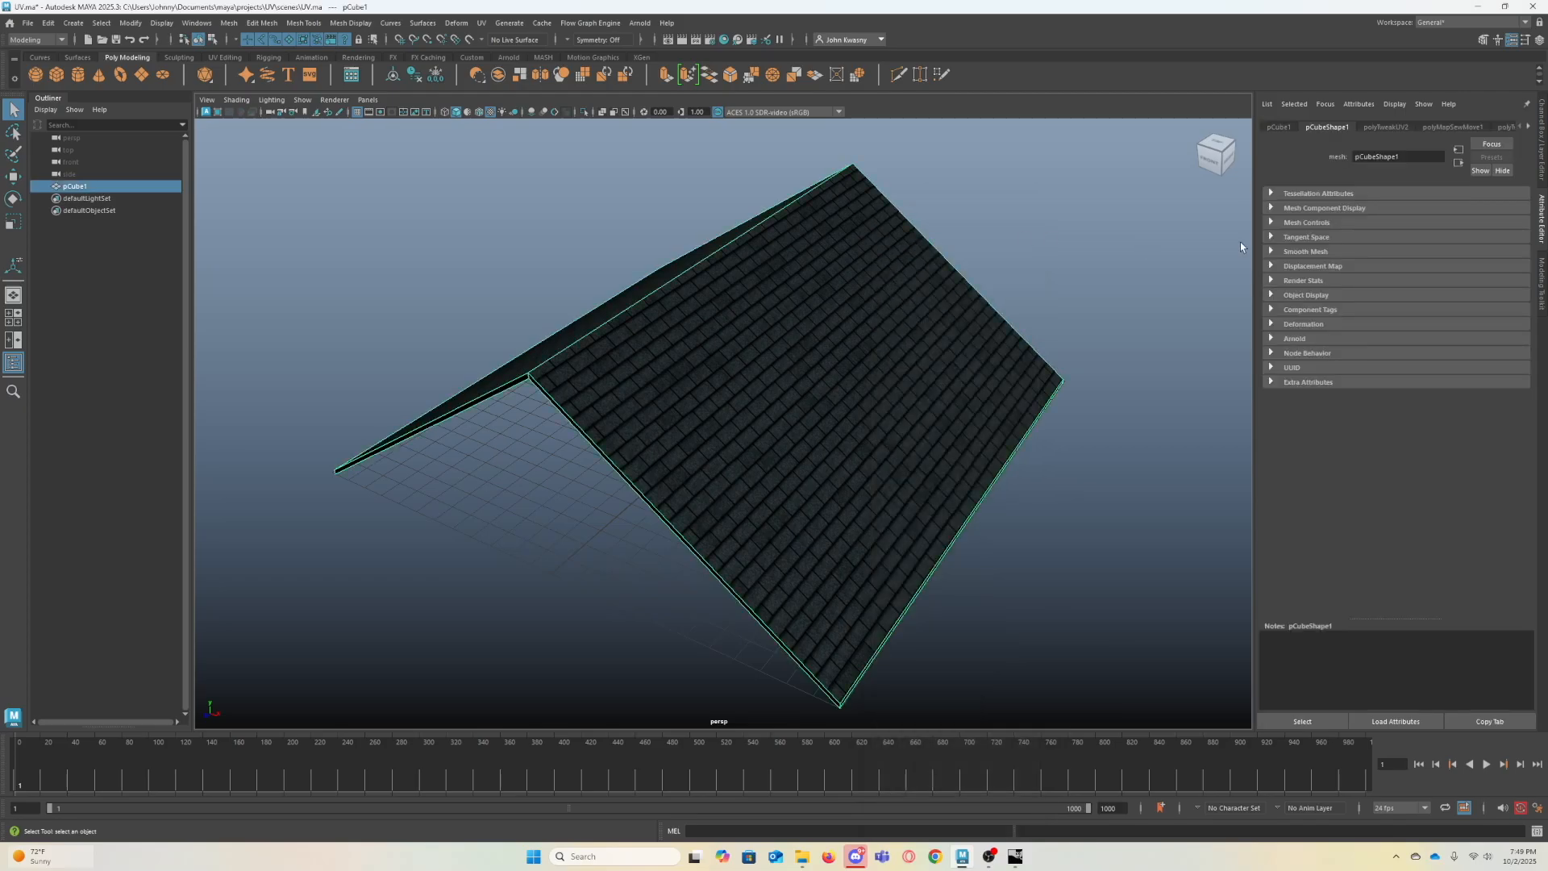
pyautogui.click(1529, 127)
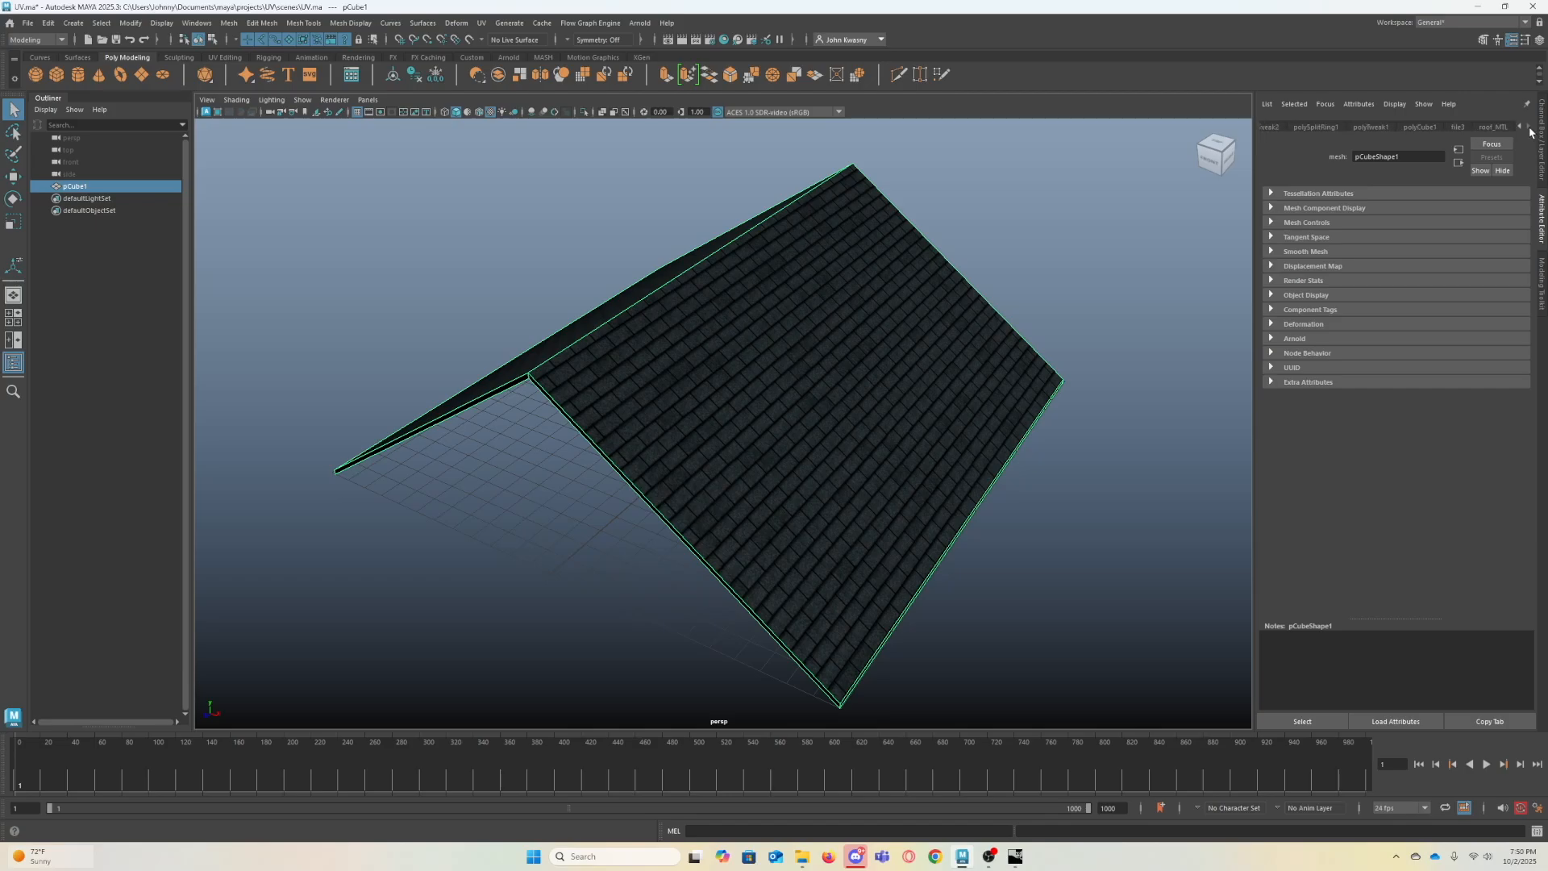
pyautogui.click(1488, 127)
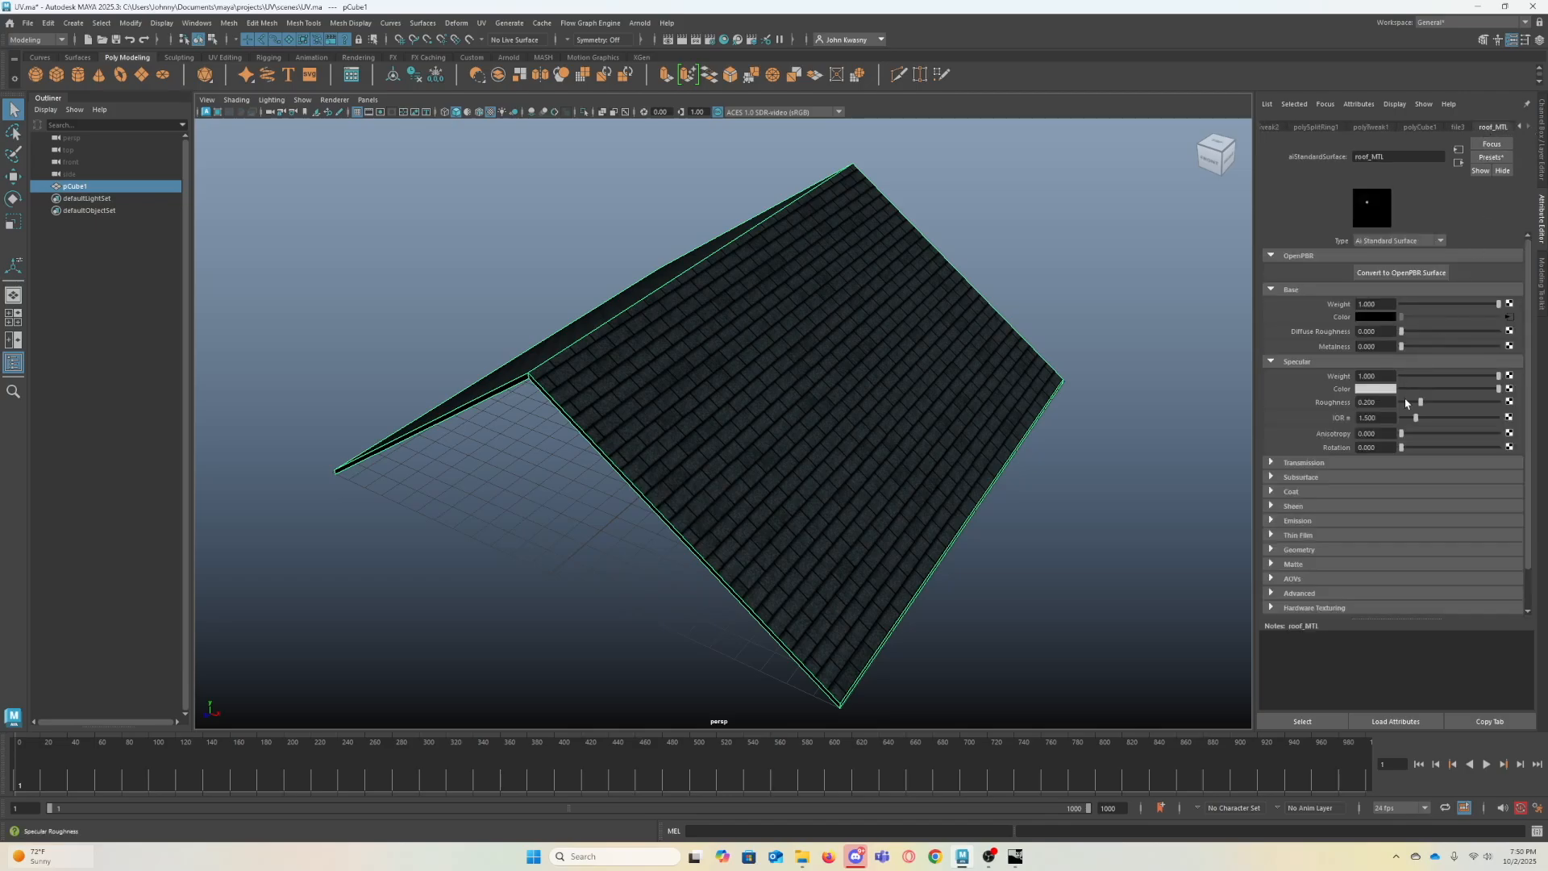
pyautogui.click(1272, 549)
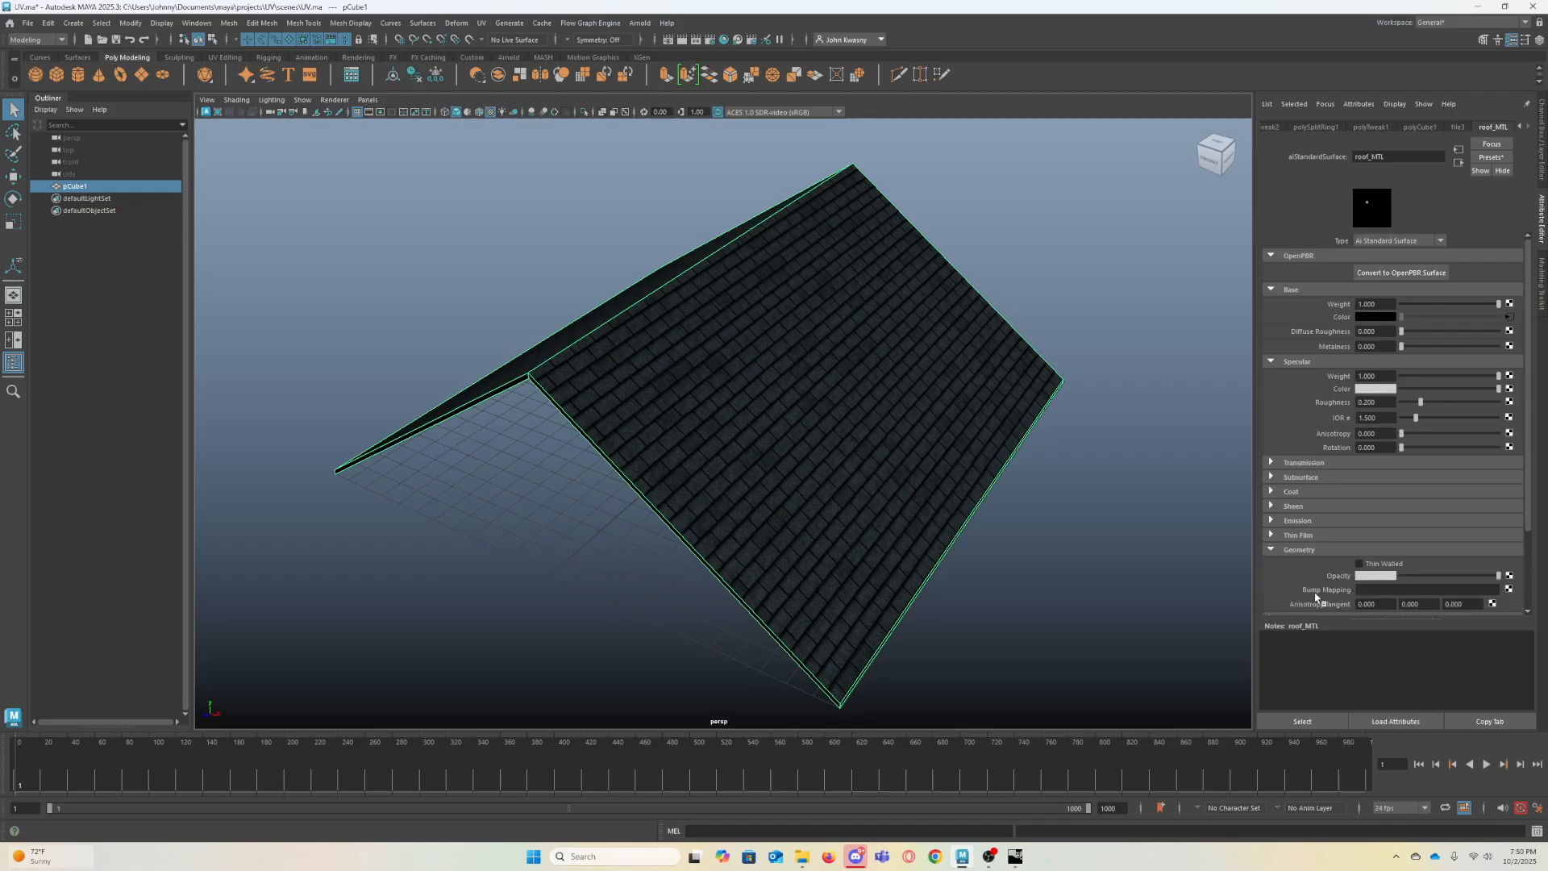
pyautogui.click(1509, 591)
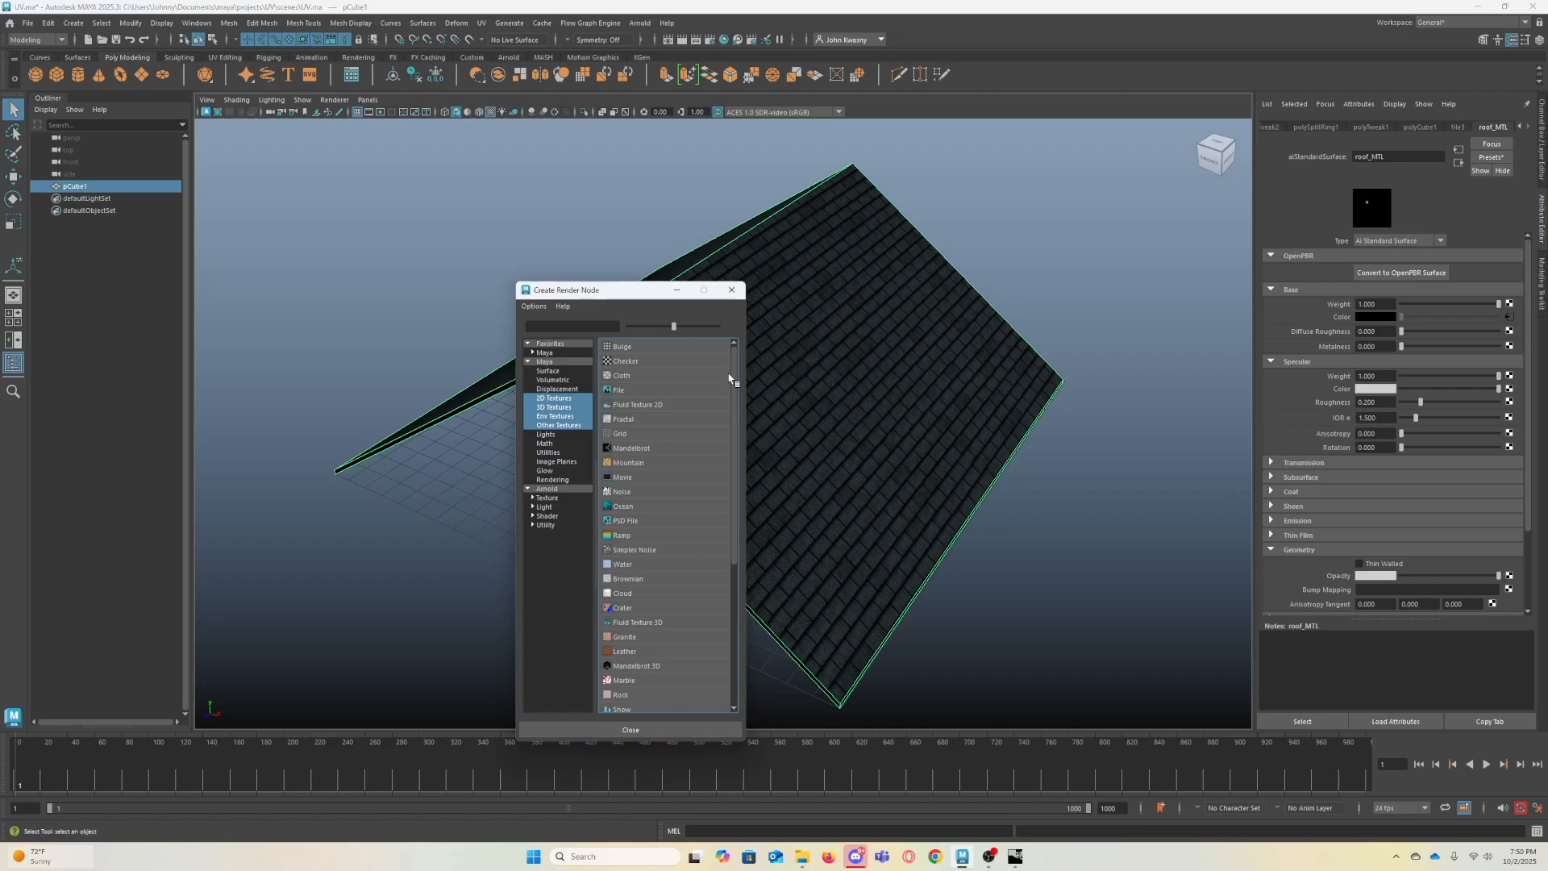
pyautogui.click(624, 393)
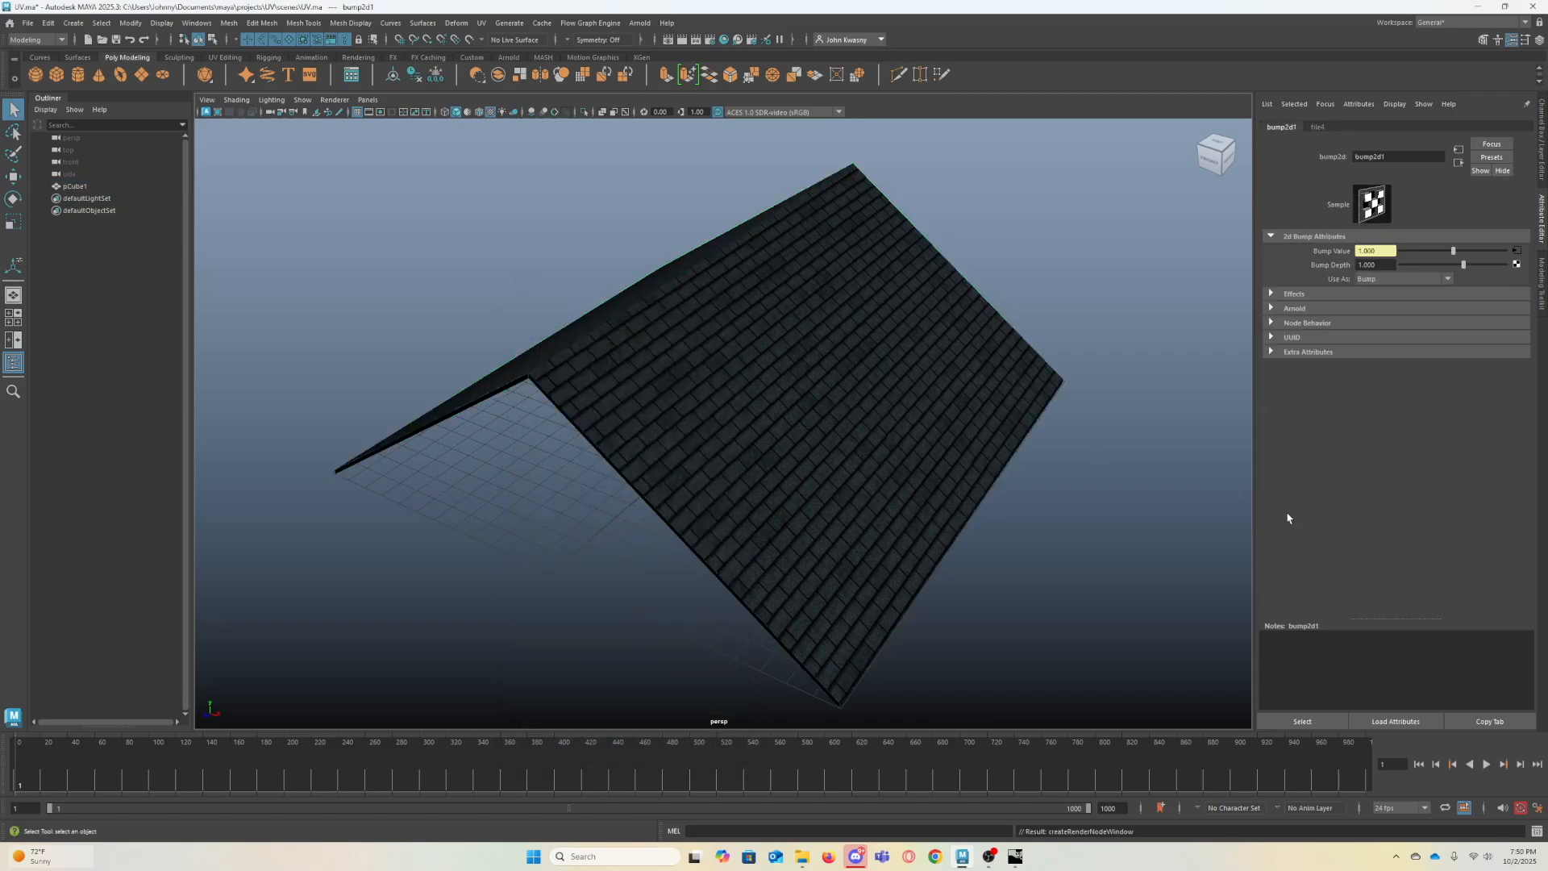
# - Load Bump_Shingles1.png from the sourceimages folder into the File texture that drives the roof's bump value
pyautogui.click(1517, 253)
pyautogui.click(1519, 296)
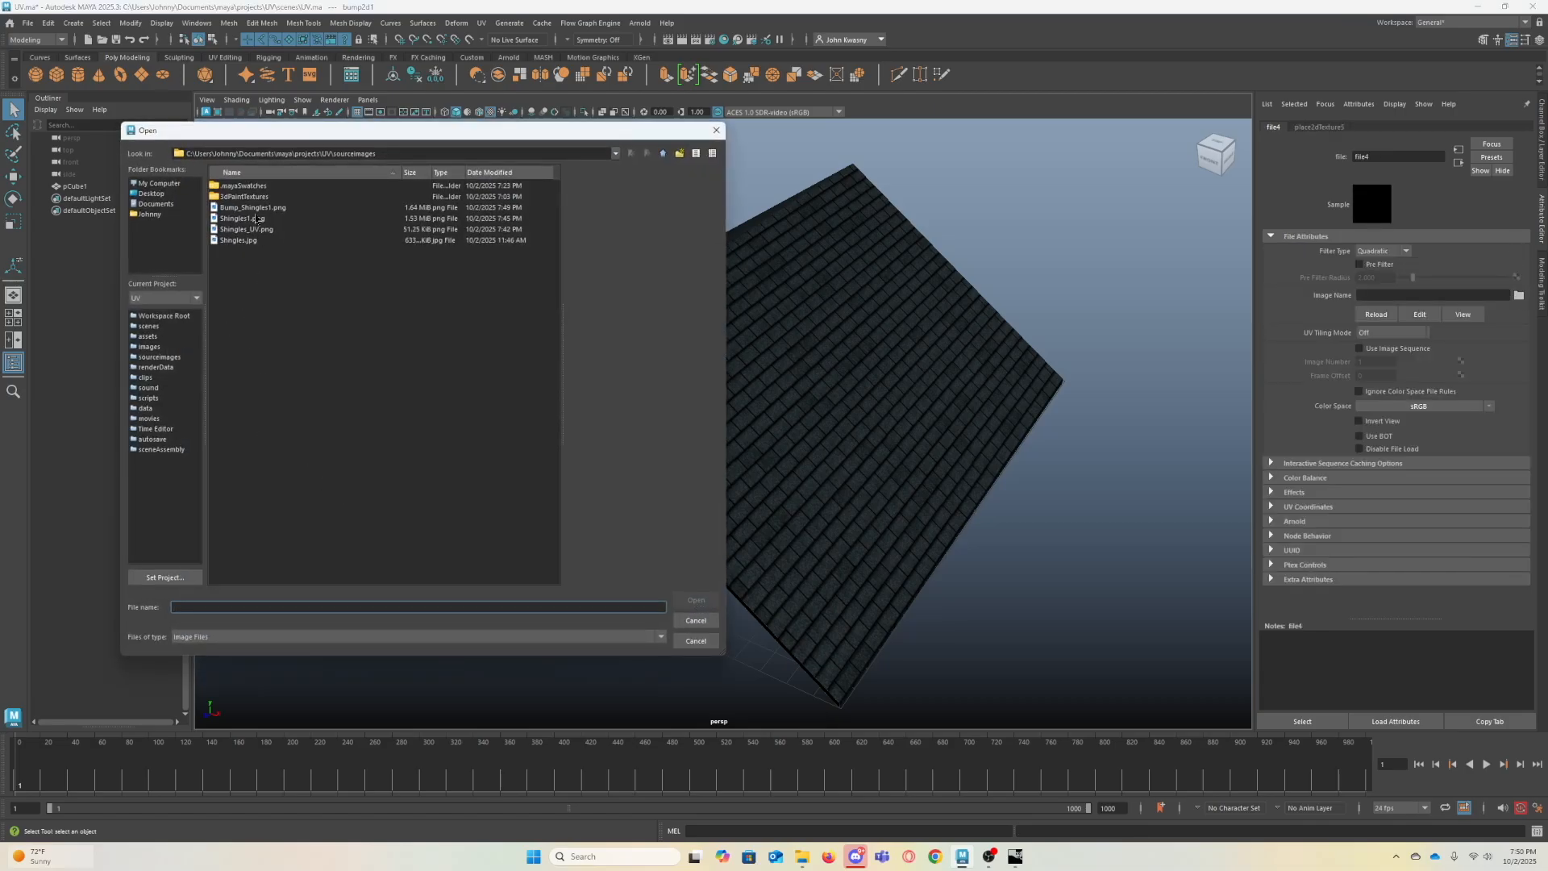
pyautogui.click(259, 208)
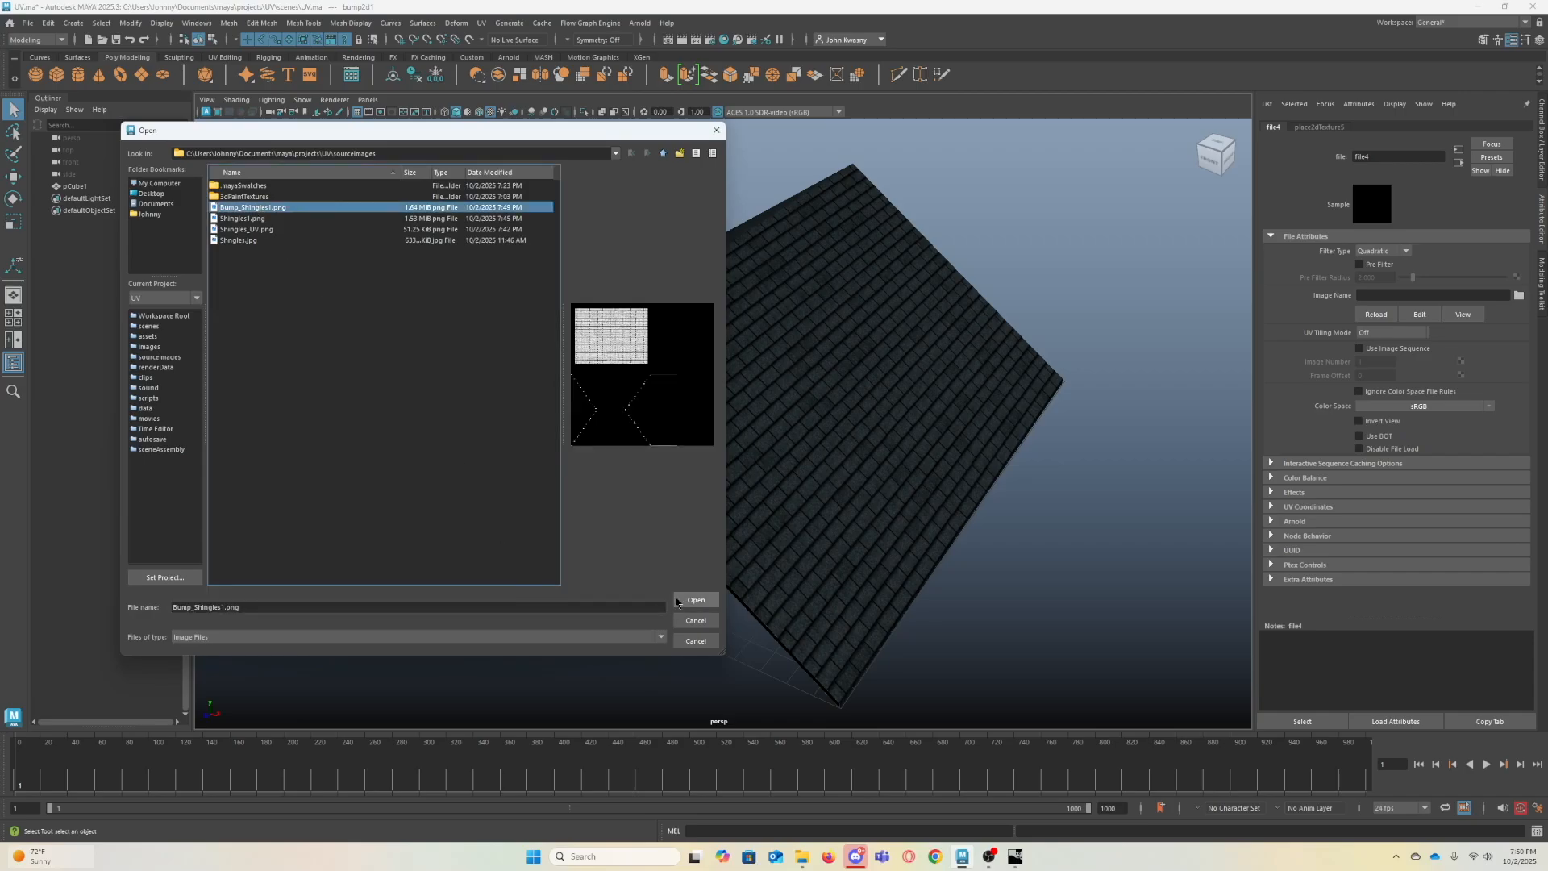
pyautogui.click(696, 600)
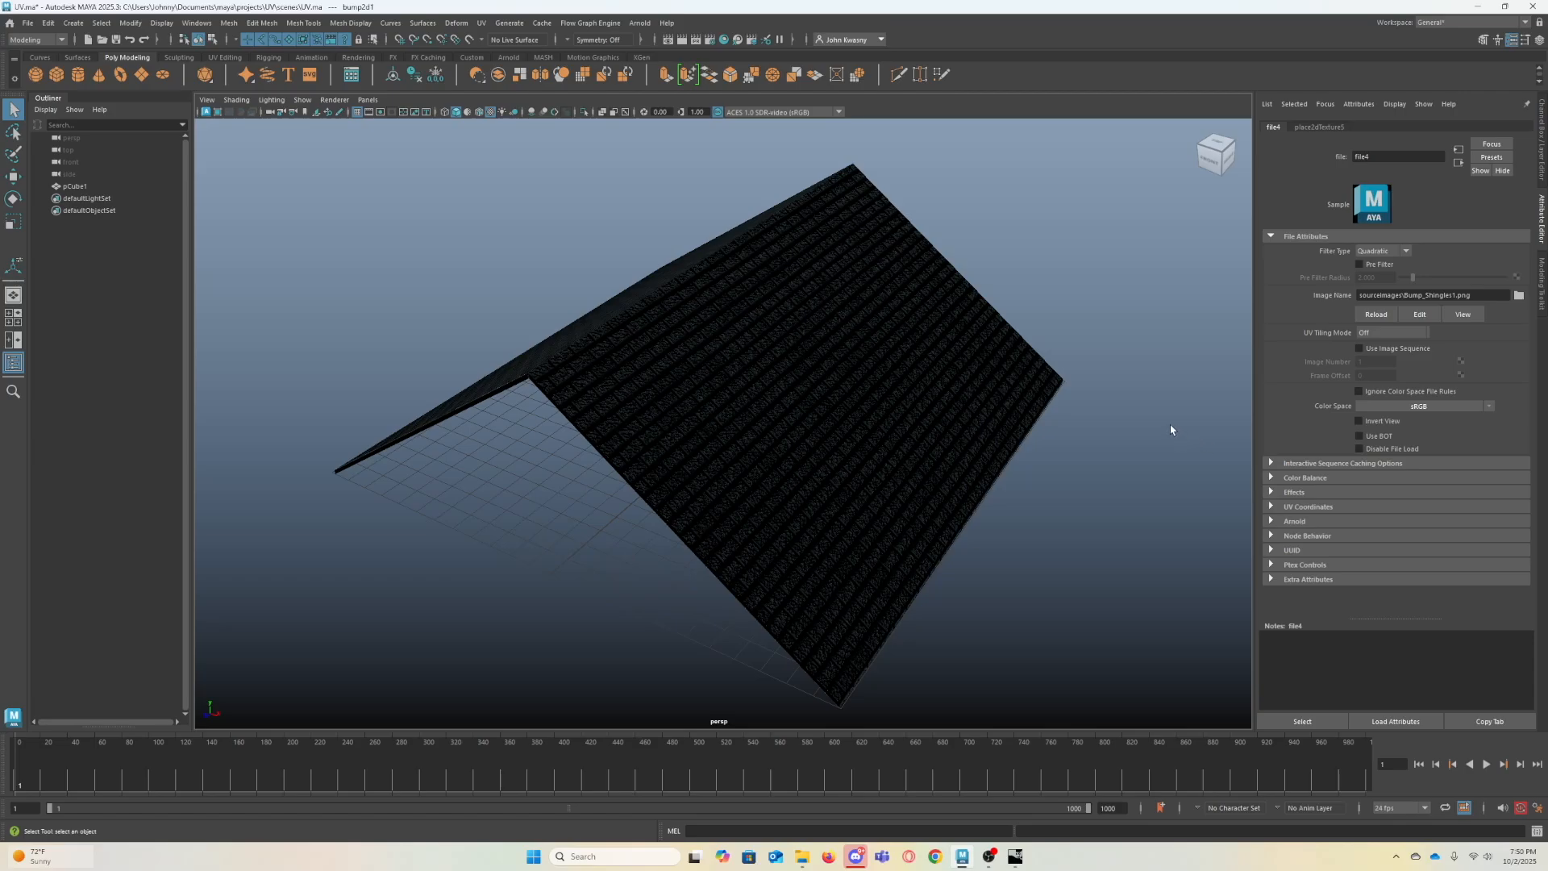
# - Reselect the roof and set the Bump Depth of the bump node on roof_MTL to 0.2
pyautogui.moveTo(1099, 404)
pyautogui.keyDown('alt'); pyautogui.mouseDown()
pyautogui.moveTo(874, 387)
pyautogui.moveTo(1075, 394)
pyautogui.mouseUp(); pyautogui.keyUp('alt')
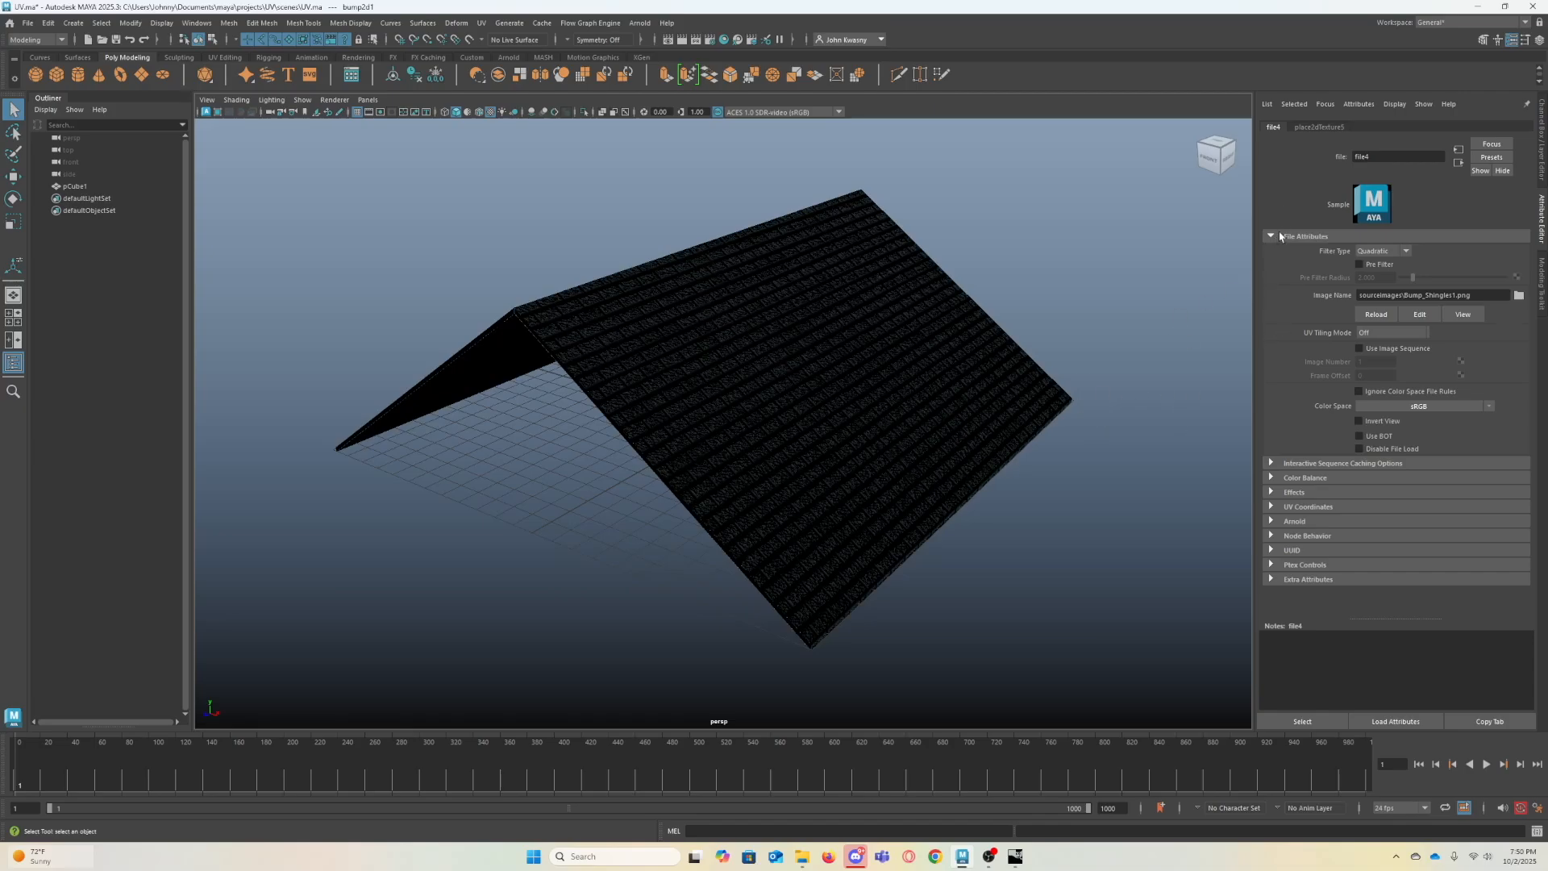
pyautogui.click(854, 324)
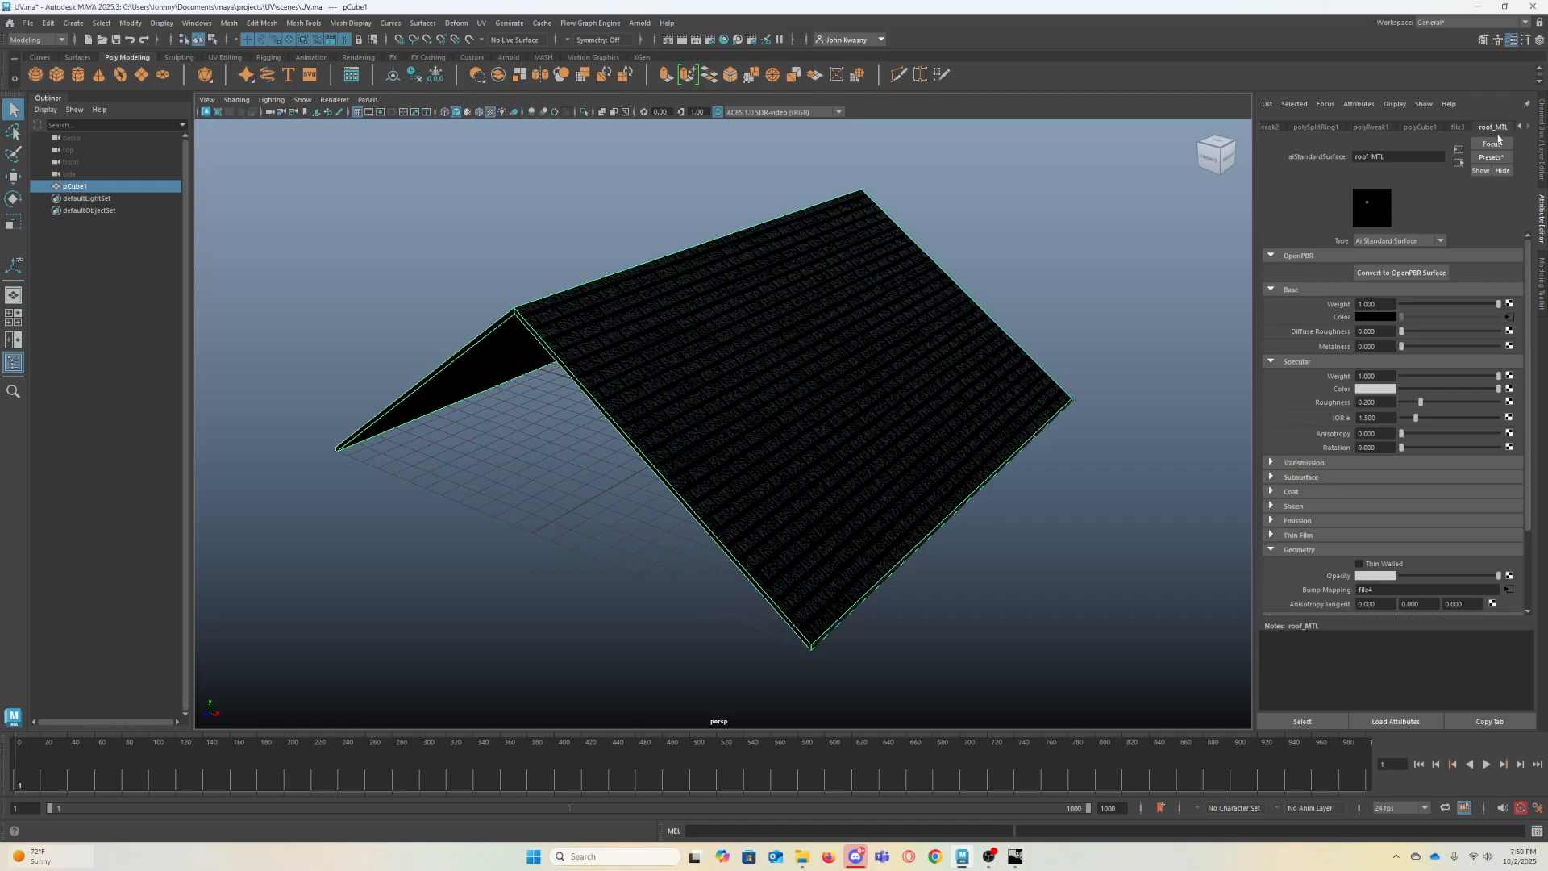
pyautogui.click(1509, 591)
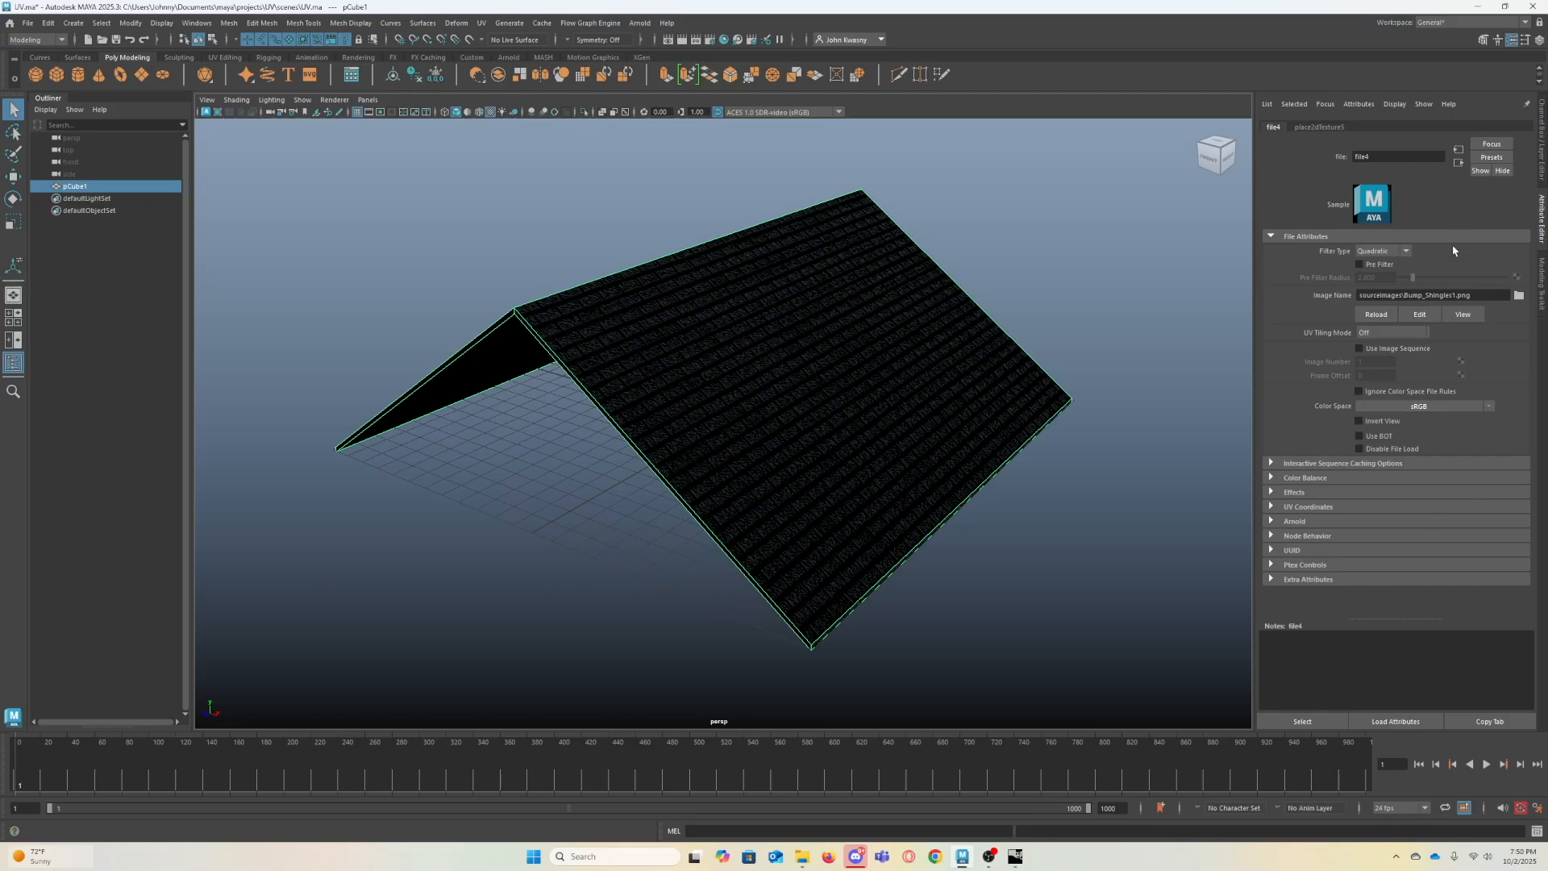
pyautogui.click(1459, 164)
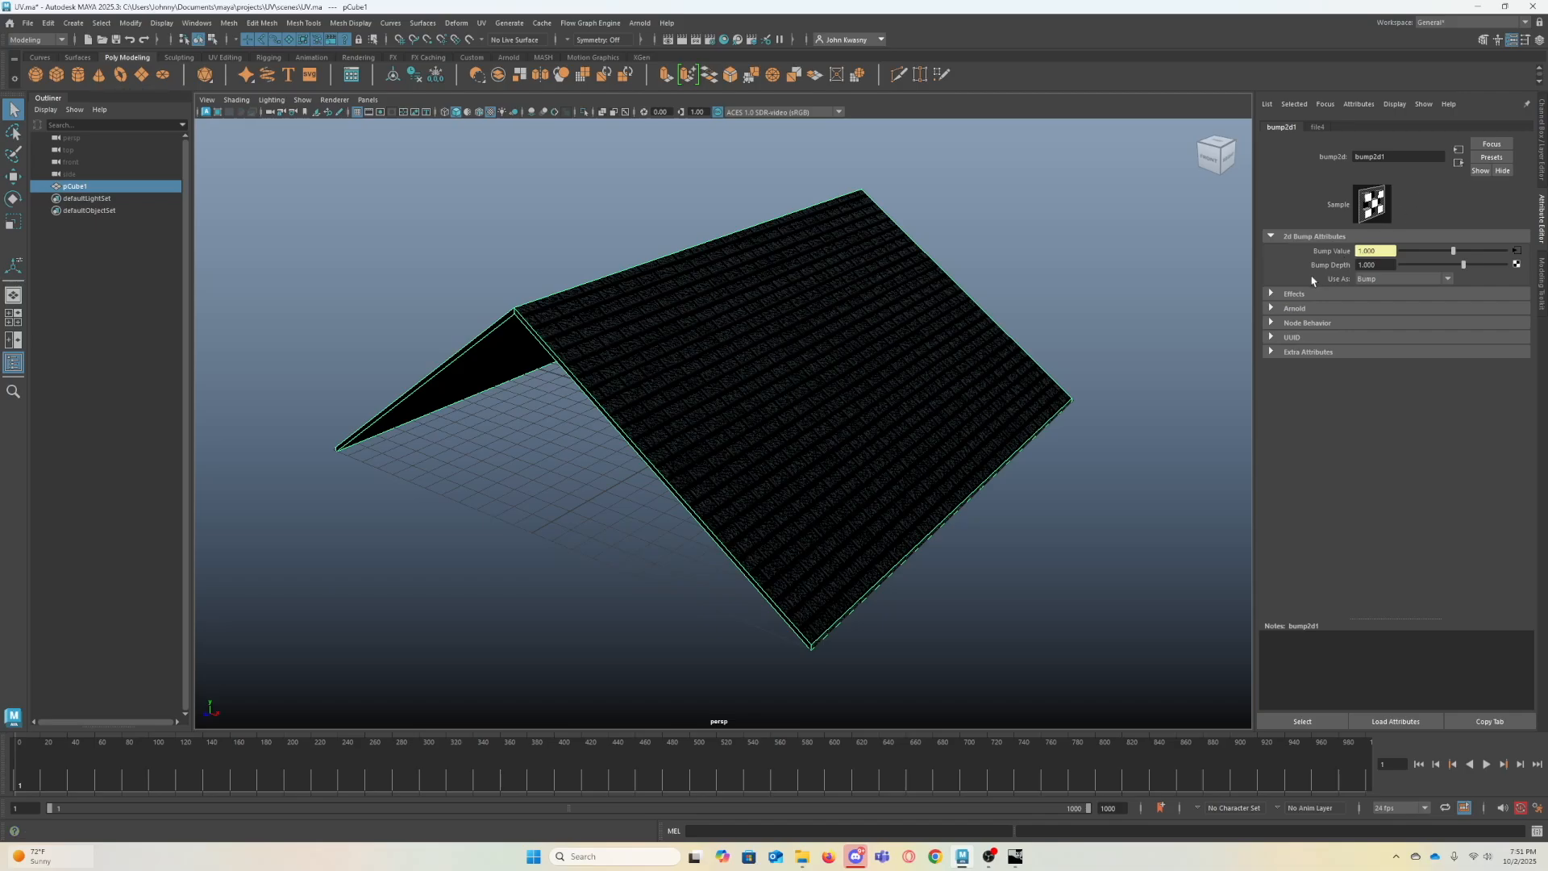
pyautogui.click(1381, 266)
pyautogui.write('0.2')
pyautogui.press('Return')
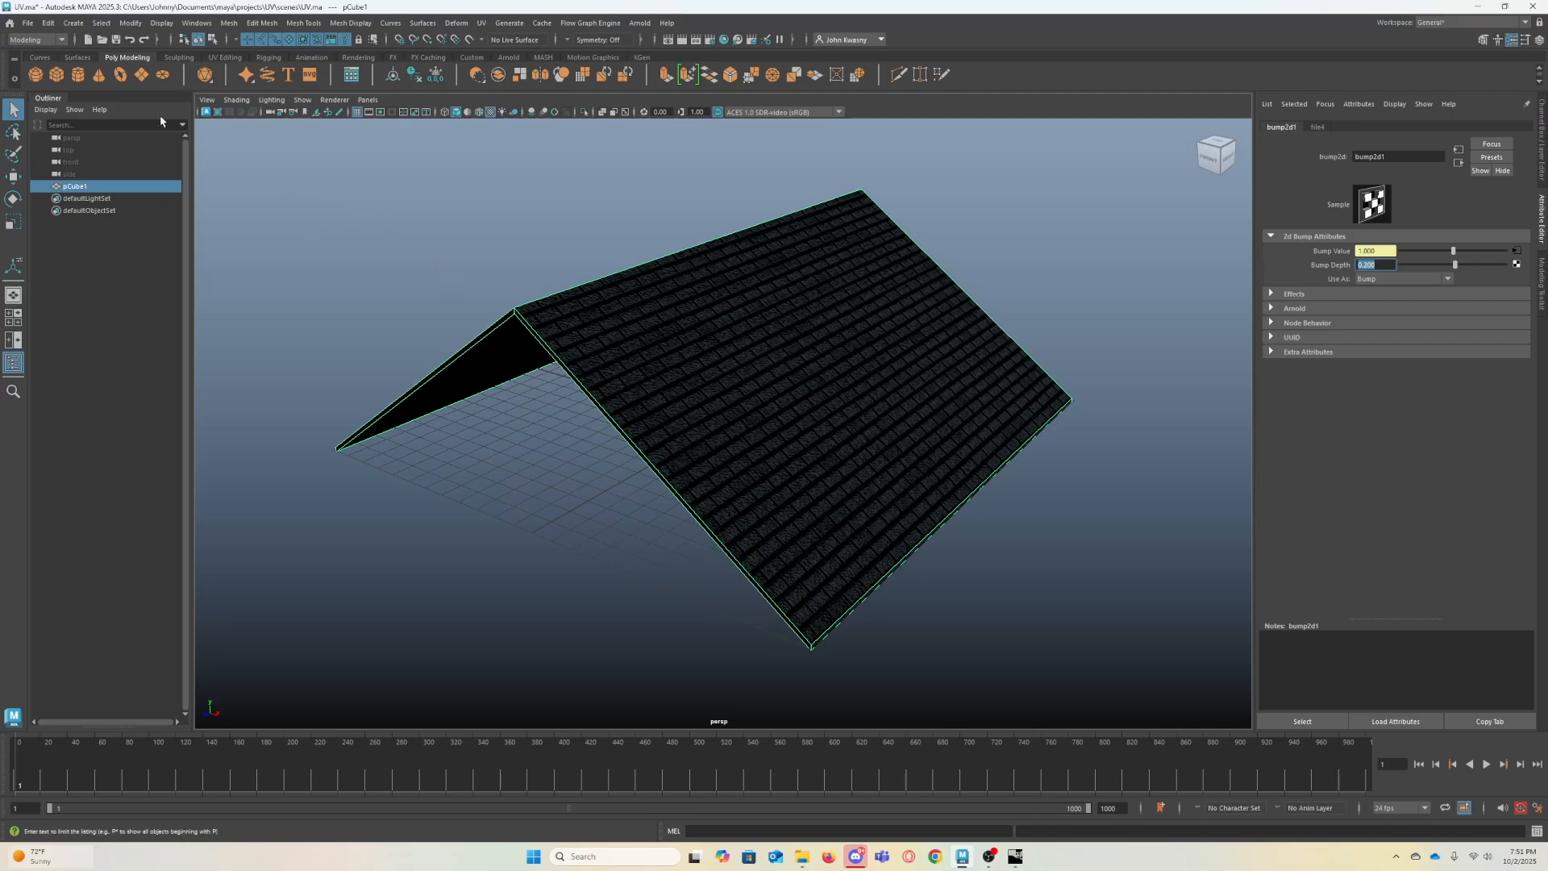
# - Add an Arnold SkyDome light to the scene and render the current frame of the roof
pyautogui.click(505, 58)
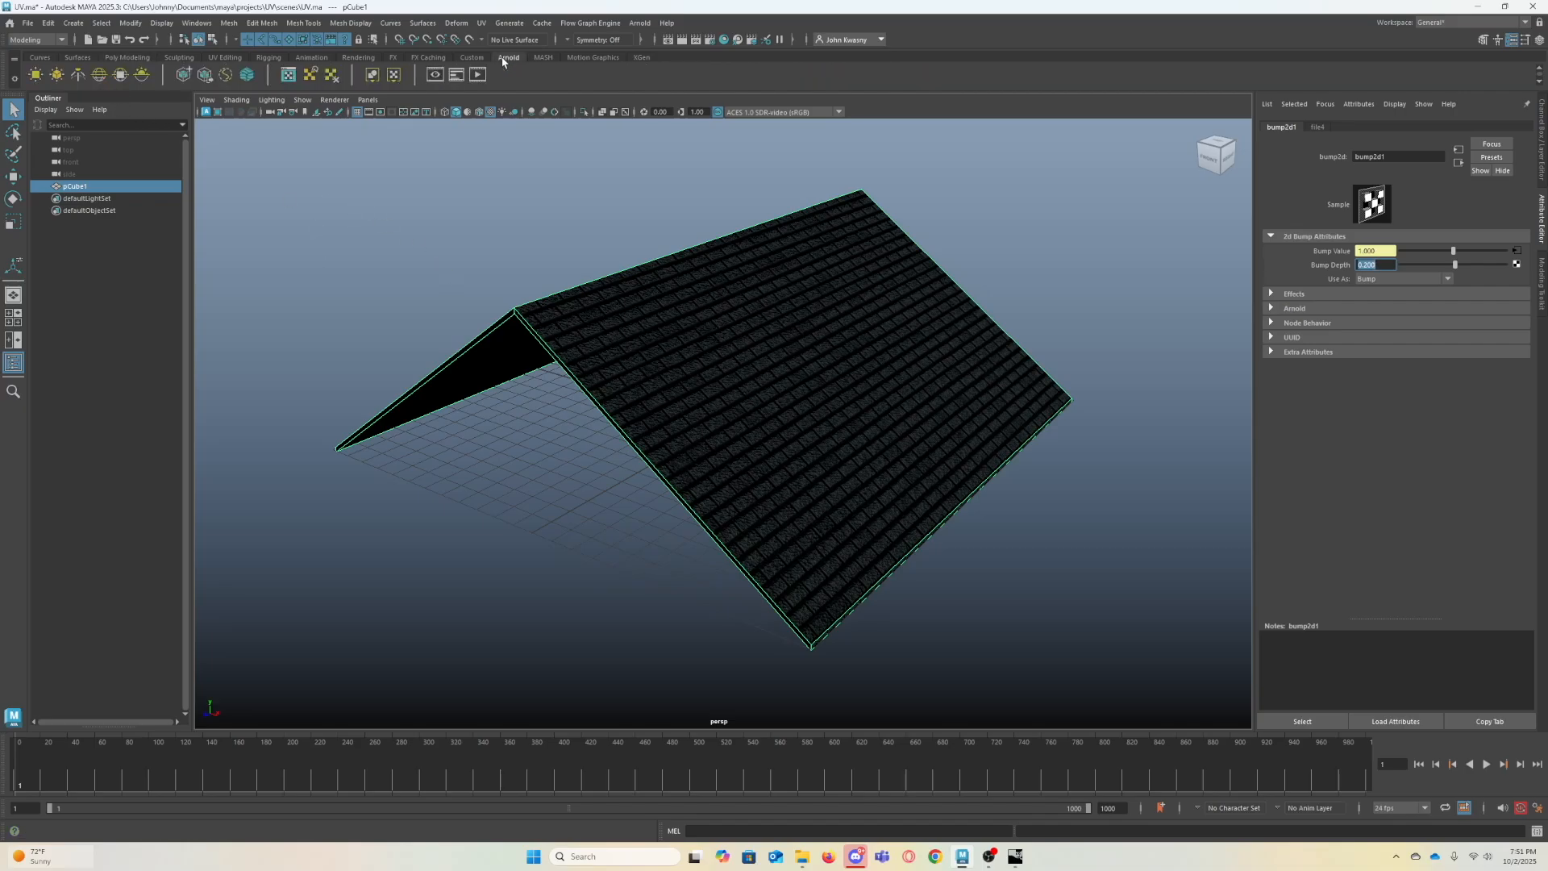
pyautogui.click(99, 75)
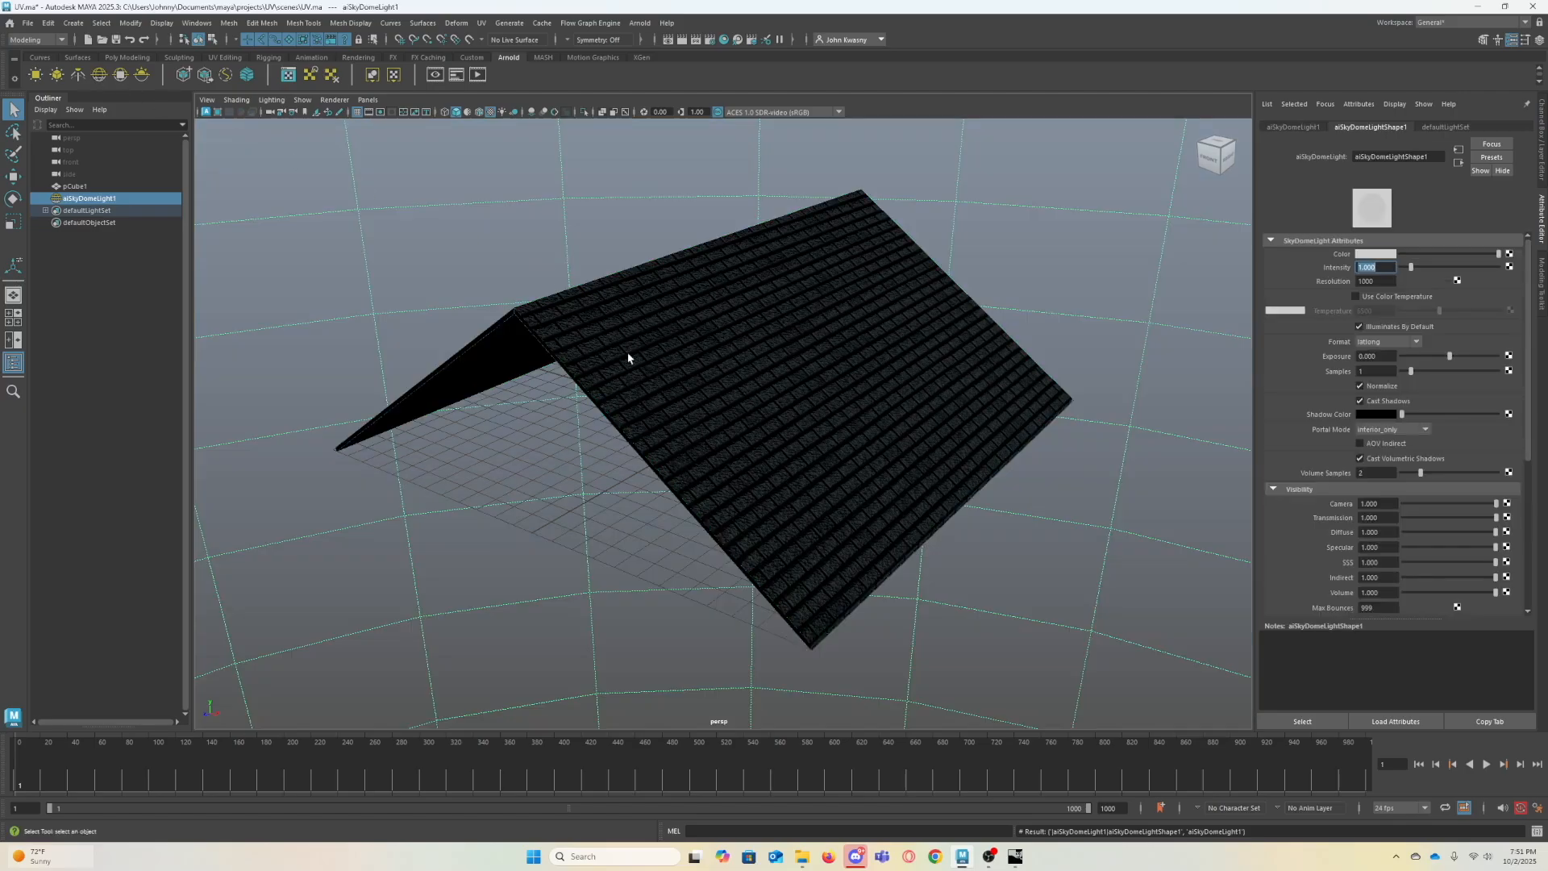
pyautogui.keyDown('alt'); pyautogui.moveTo(846, 384); pyautogui.dragTo(755, 381); pyautogui.keyUp('alt')
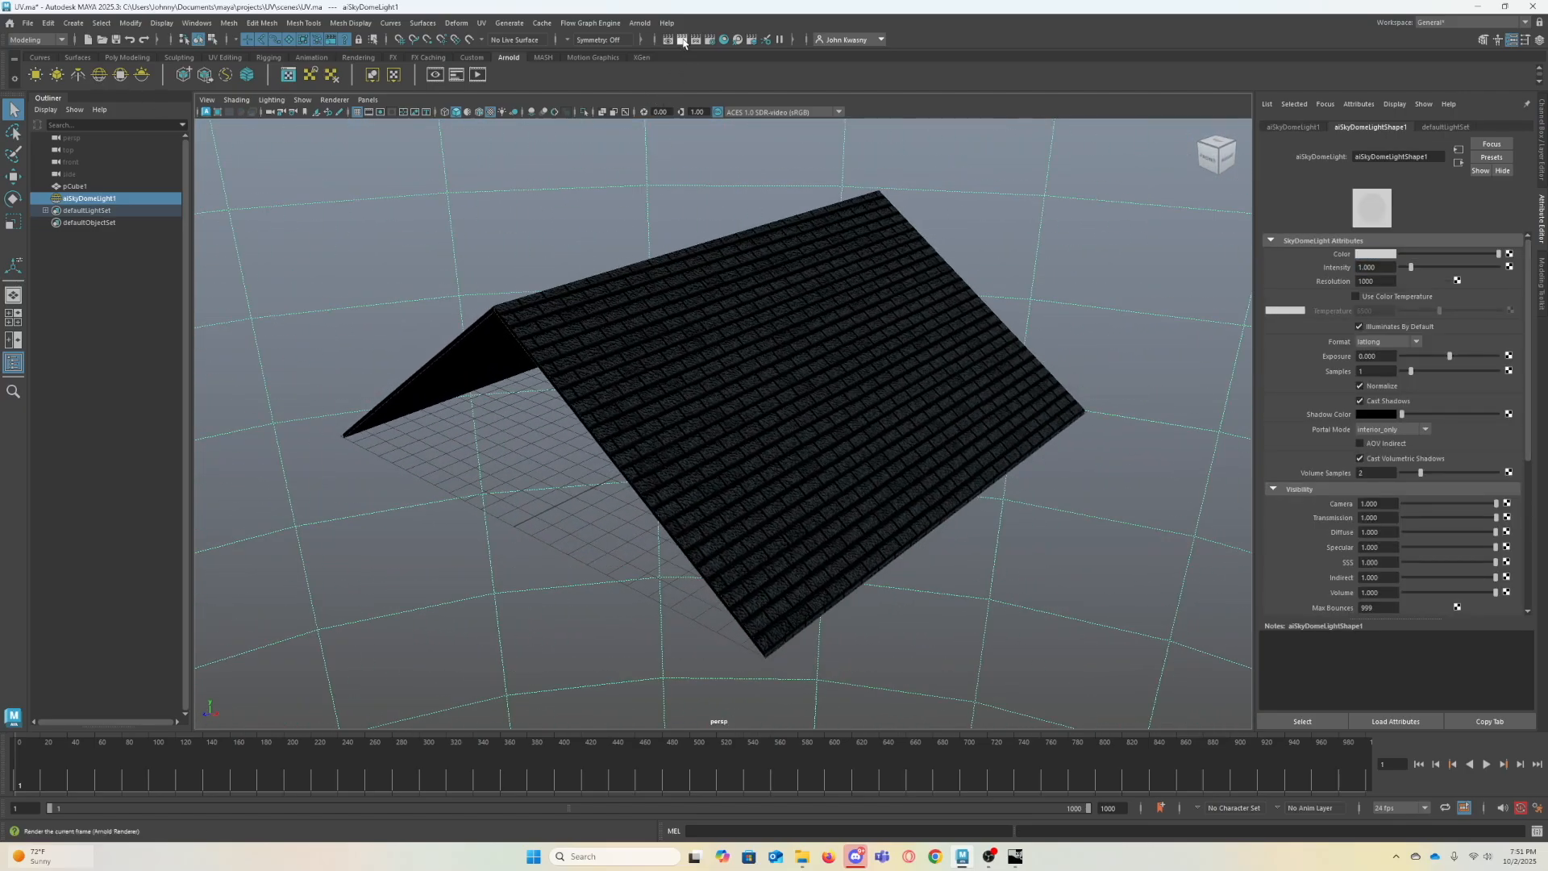
pyautogui.click(682, 40)
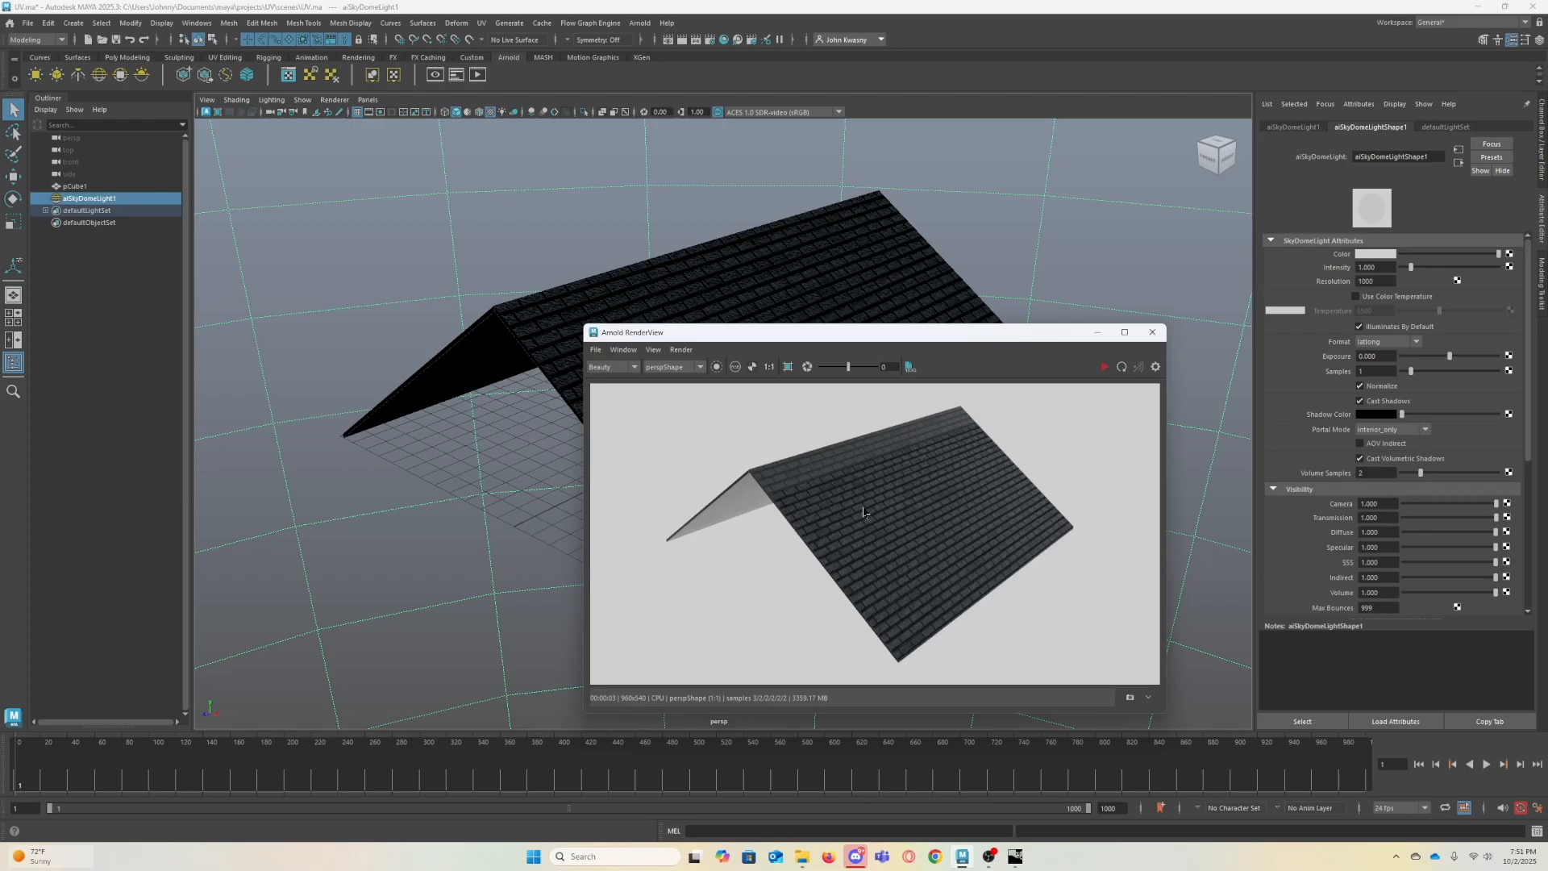
# - Start a live render in Arnold RenderView and examine the roof's bumped shingles from several angles and distances
pyautogui.click(1106, 369)
pyautogui.keyDown('alt'); pyautogui.moveTo(656, 259); pyautogui.dragTo(567, 273); pyautogui.keyUp('alt')
pyautogui.keyDown('alt'); pyautogui.moveTo(567, 273); pyautogui.dragTo(830, 297, button='right'); pyautogui.keyUp('alt')
pyautogui.moveTo(898, 253)
pyautogui.keyDown('alt'); pyautogui.mouseDown()
pyautogui.moveTo(830, 249)
pyautogui.moveTo(899, 251)
pyautogui.mouseUp(); pyautogui.keyUp('alt')
pyautogui.keyDown('alt'); pyautogui.moveTo(904, 267); pyautogui.dragTo(601, 247, button='right'); pyautogui.keyUp('alt')
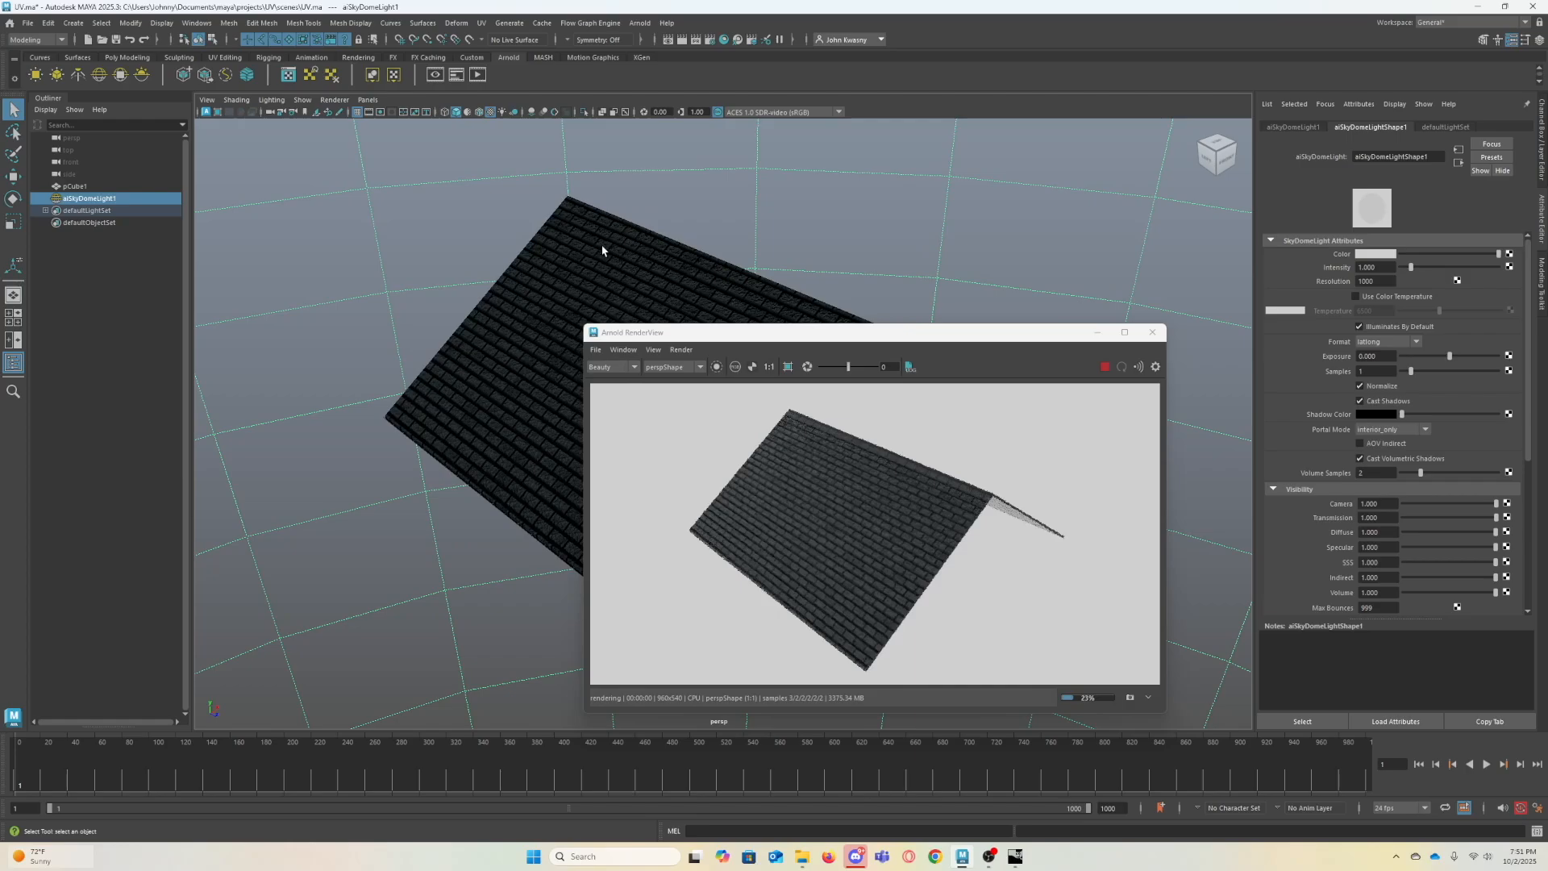